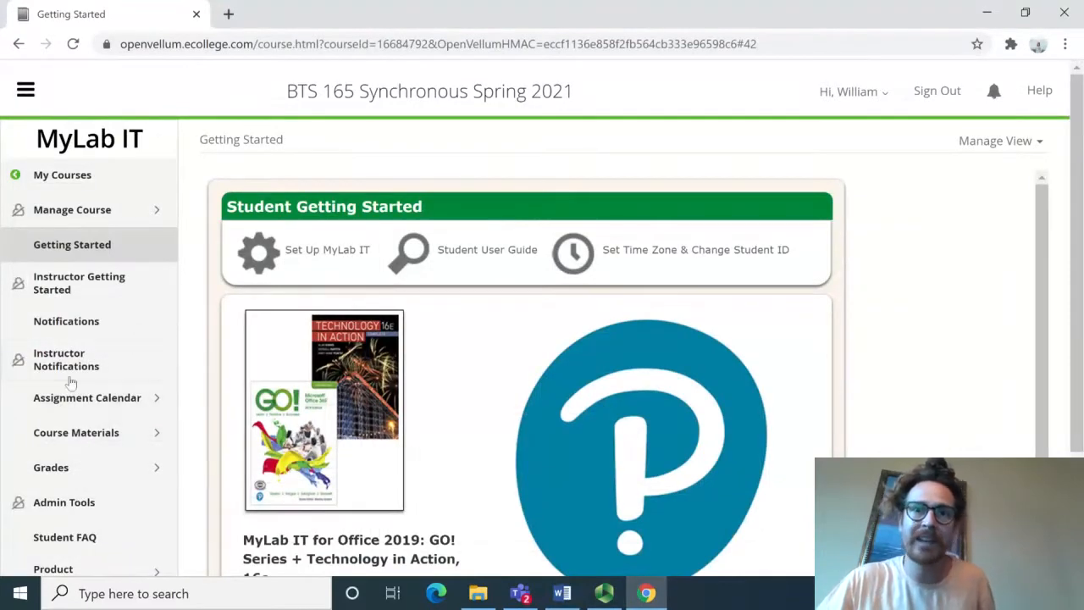
- Open the Excel 2G Inventory (Homework) (PC and Mac) assignment from the Excel Chapter 2 folder in the course materials
click(74, 430)
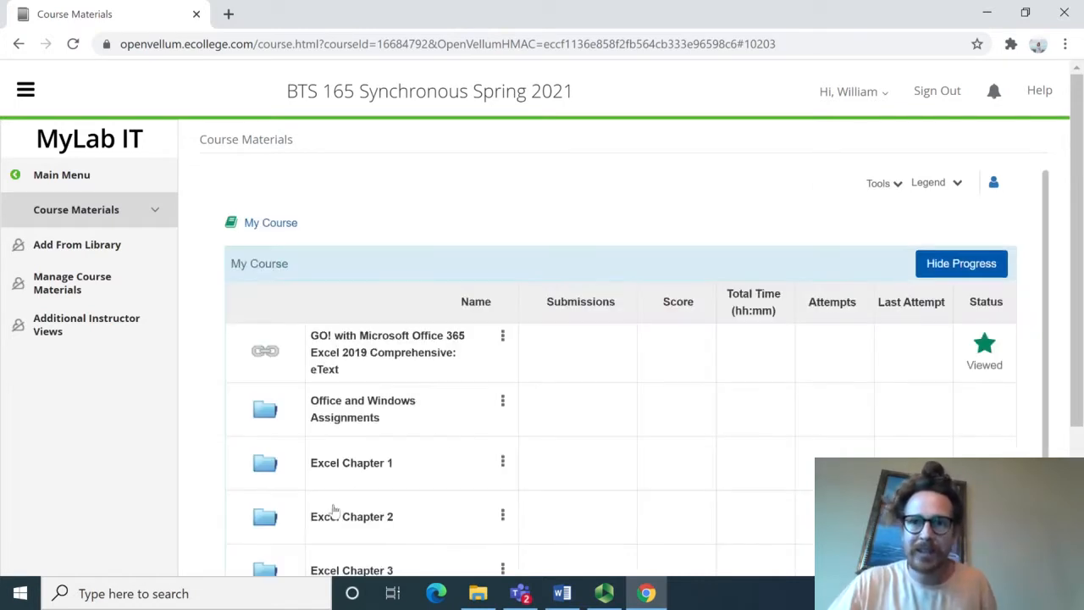
scroll(331, 508, down, 1)
click(337, 437)
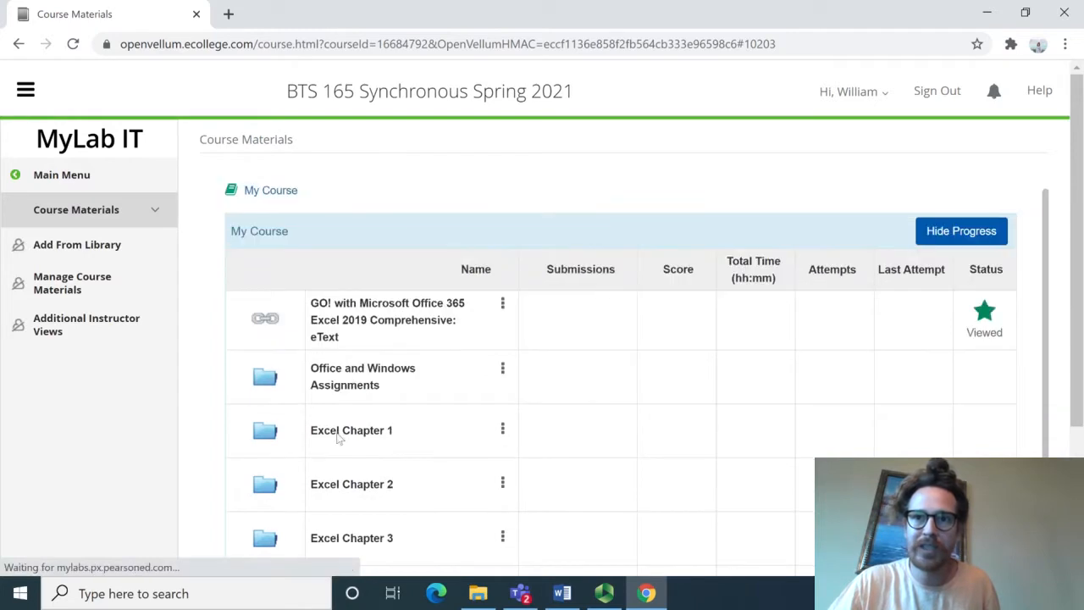
click(370, 488)
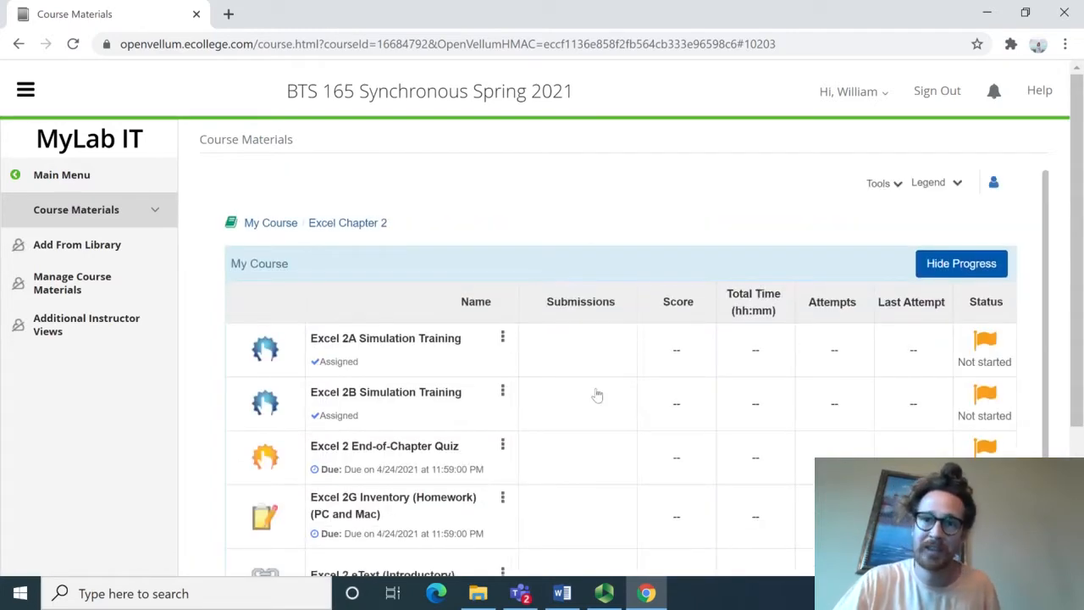
scroll(597, 394, down, 1)
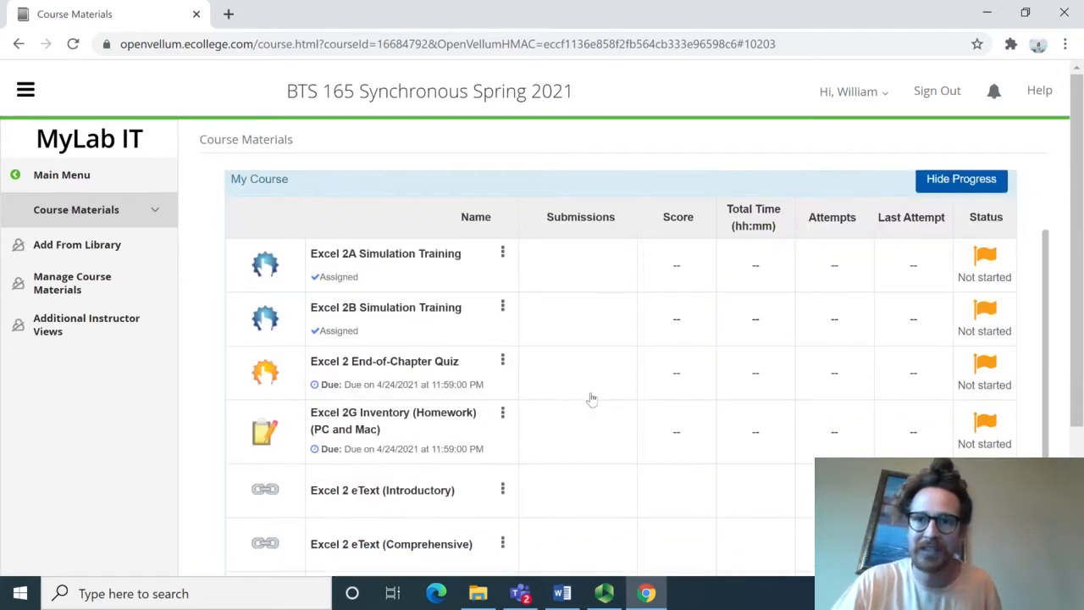
click(370, 419)
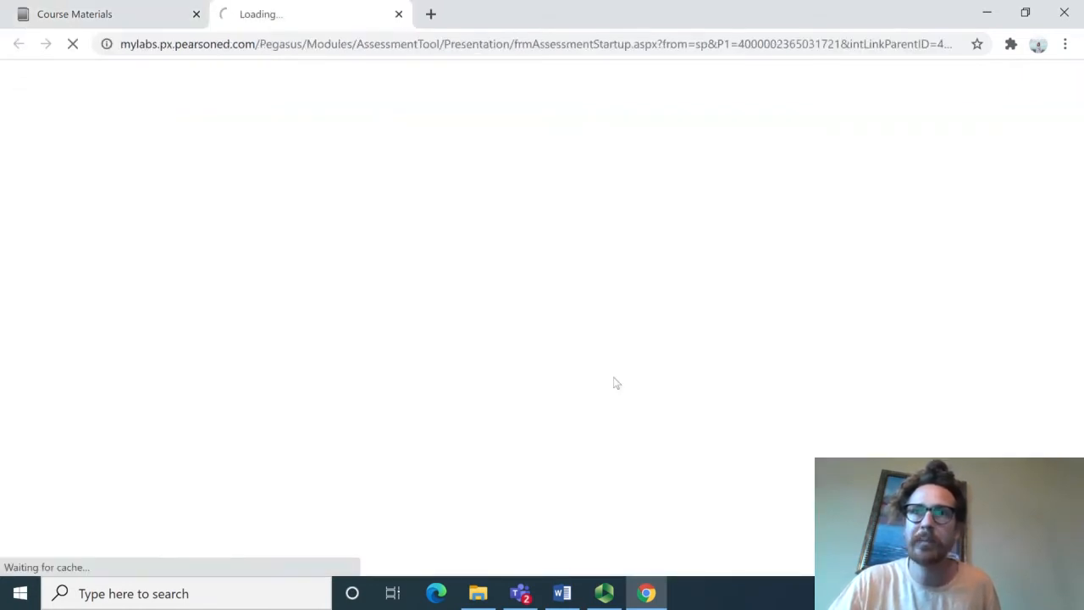
click(604, 593)
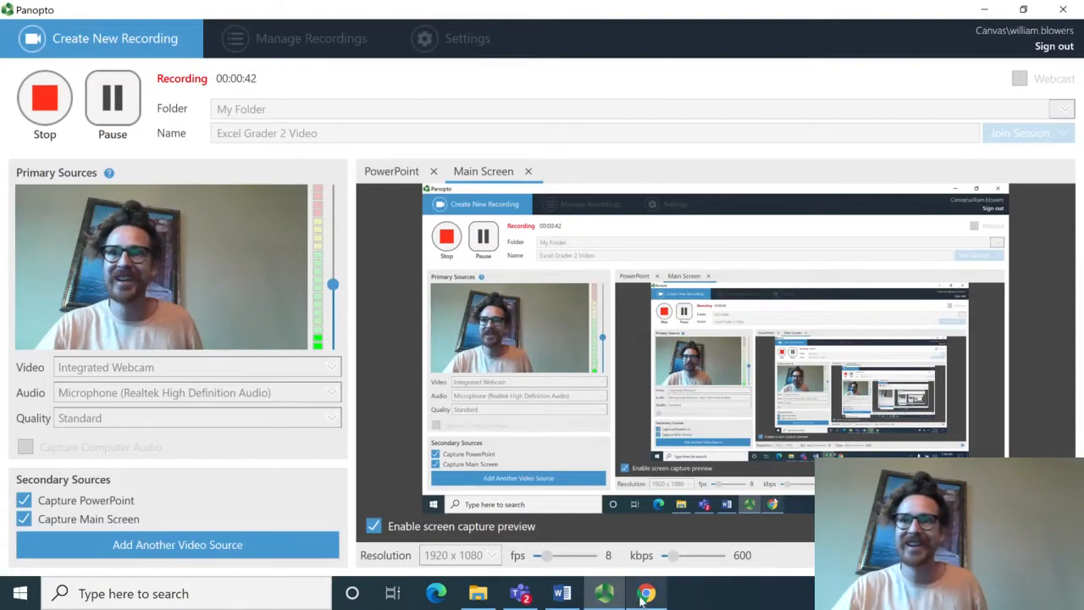
click(636, 596)
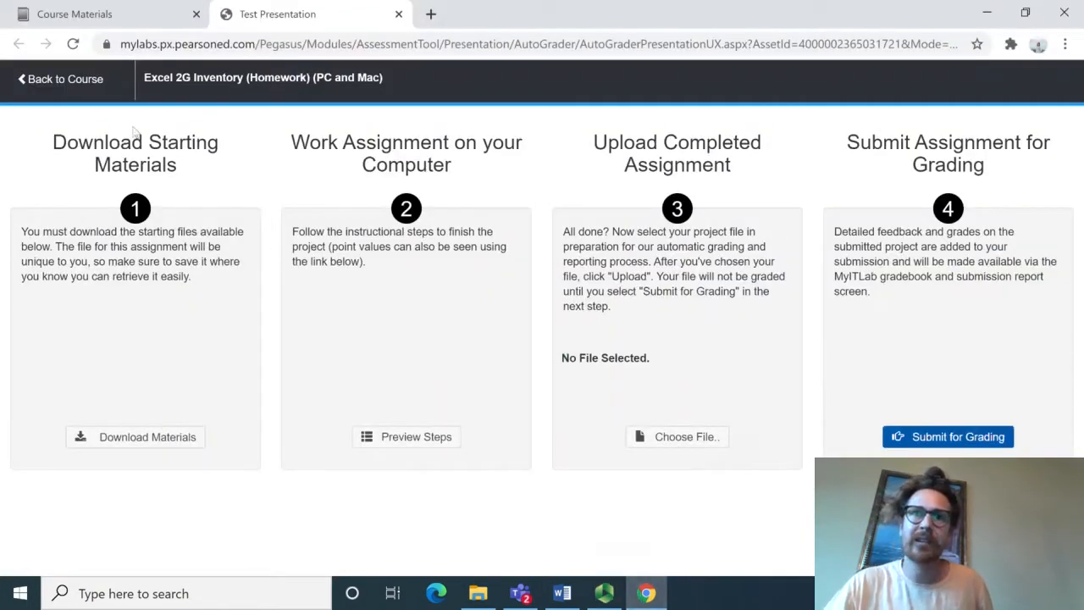
- Download all the starting files for the Excel 2G Inventory assignment and dismiss the download dialog
click(151, 438)
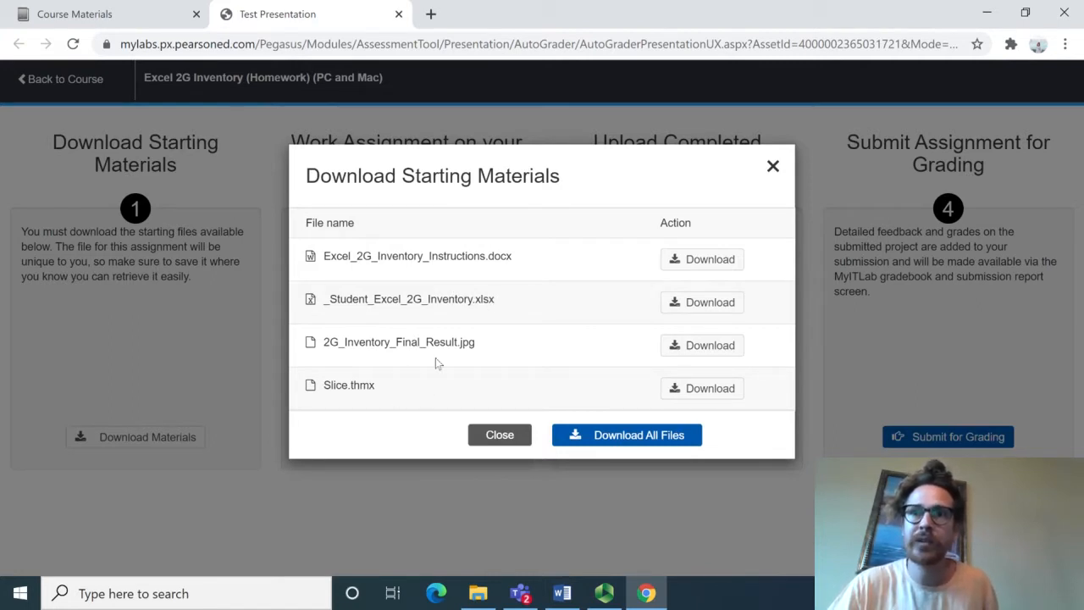
click(637, 436)
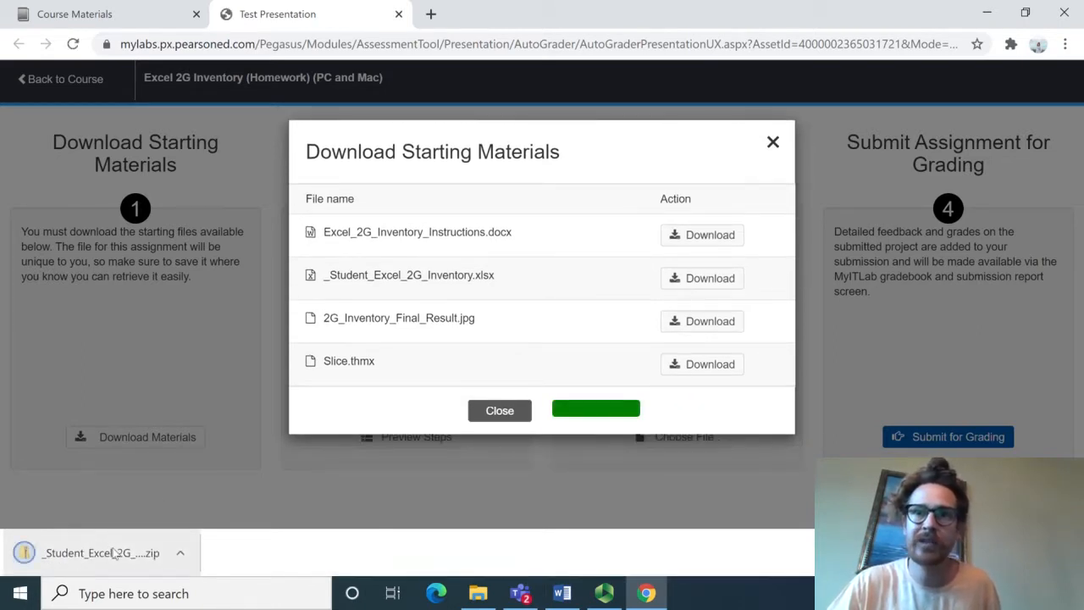
click(500, 411)
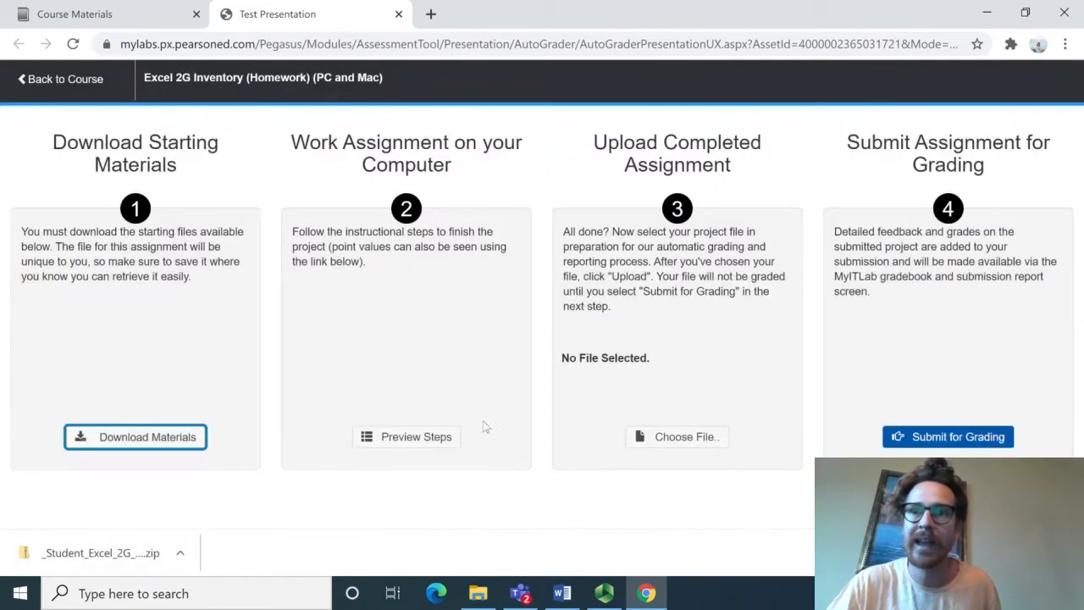
- Switch to File Explorer and open the Excel_2G_Inventory workbook and Excel_2G_Inventory_Instructions.docx from the downloaded assignment folder
click(494, 583)
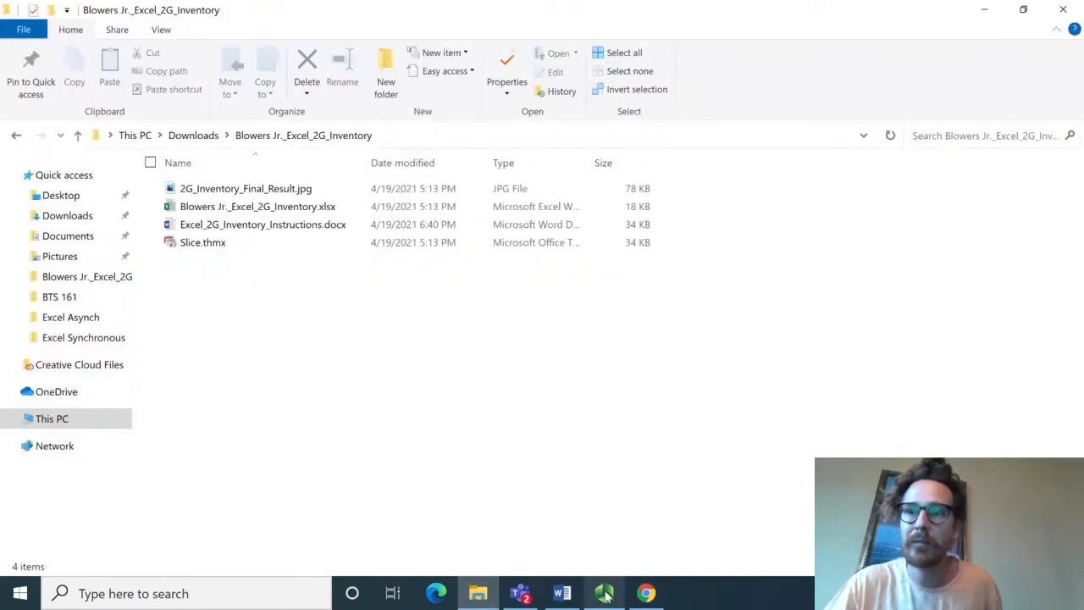
mouse_move(604, 593)
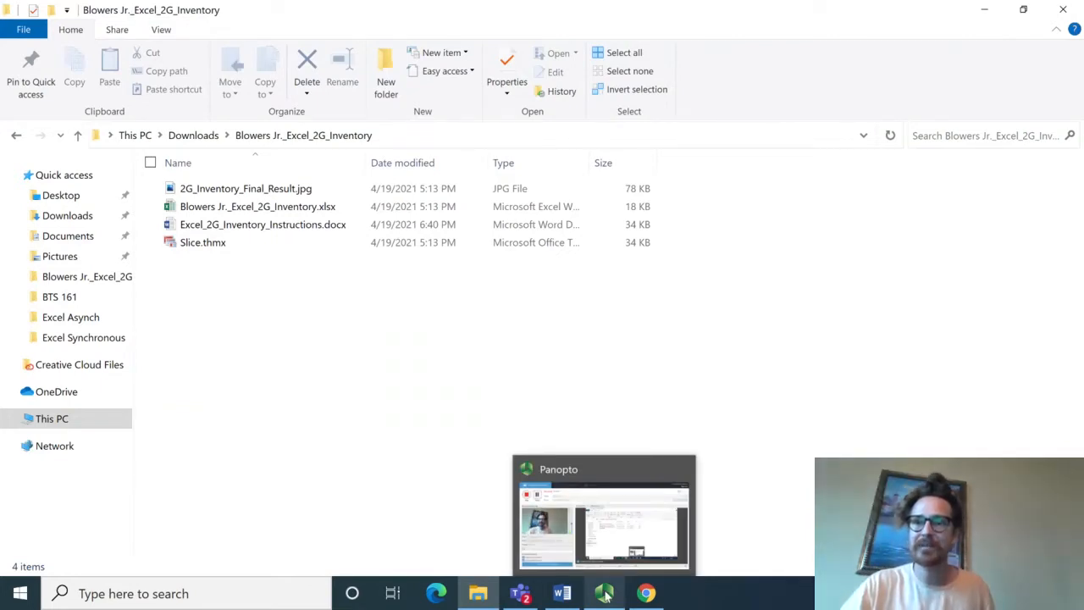
click(605, 596)
click(481, 595)
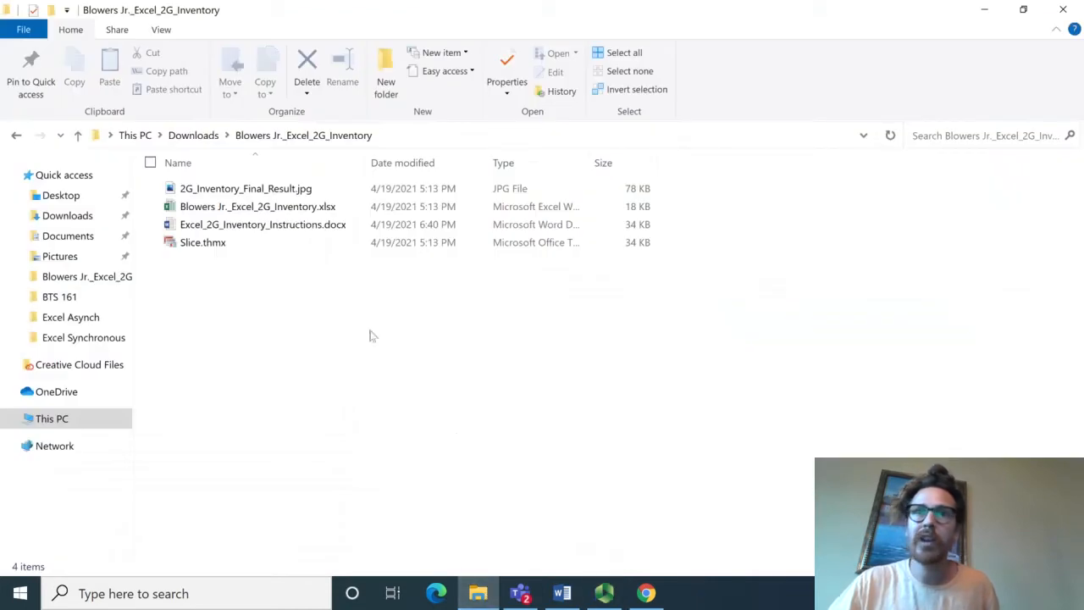
double_click(227, 207)
double_click(227, 229)
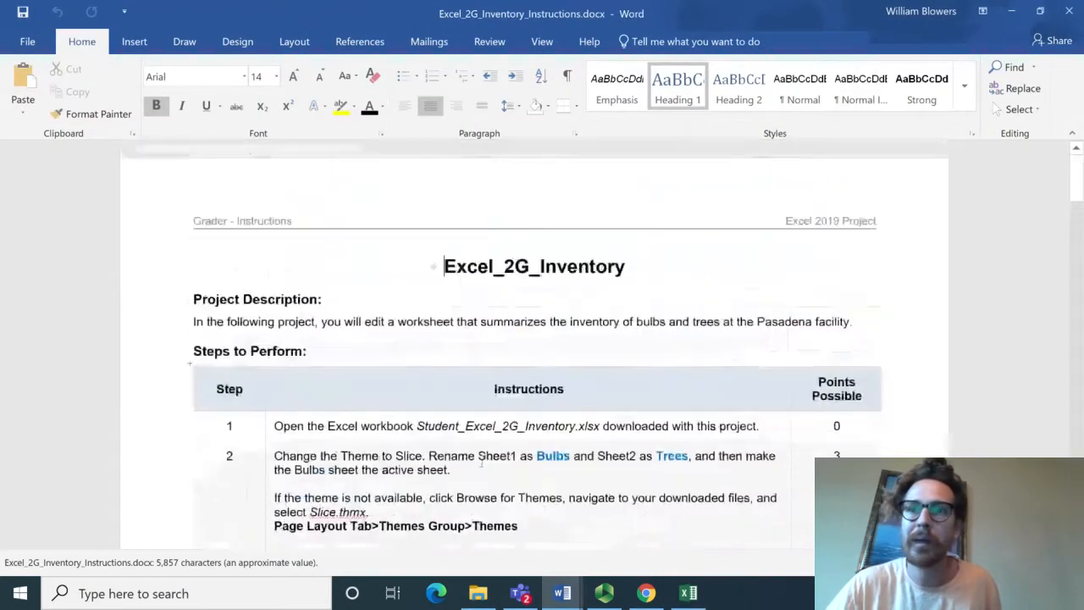
- Look over the project steps in the downloaded instructions and in Excel Grader 2 Instructions.docx in Word
mouse_move(562, 595)
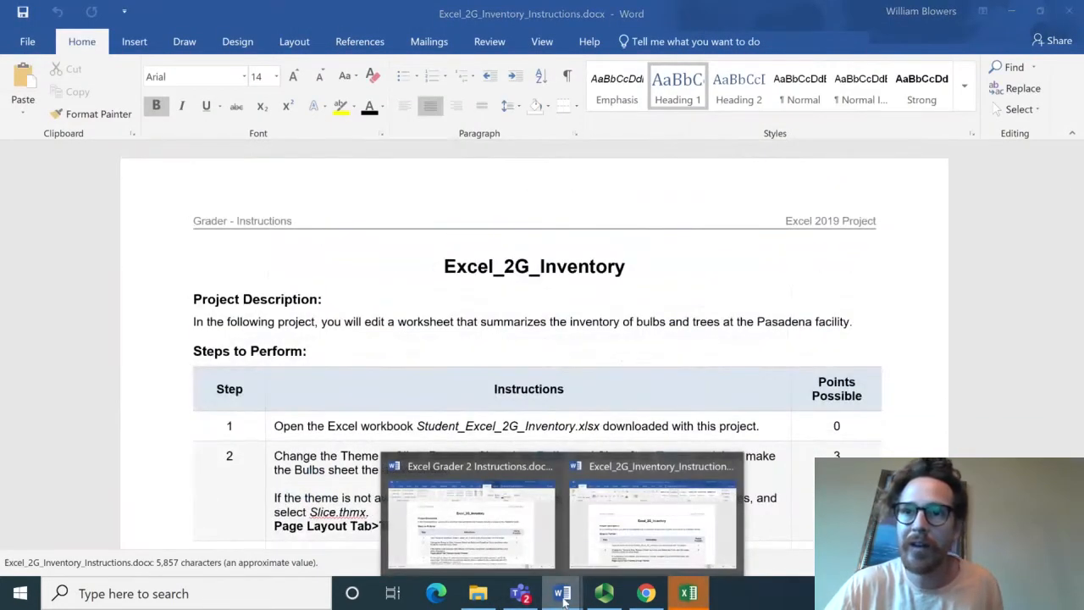
scroll(552, 476, down, 2)
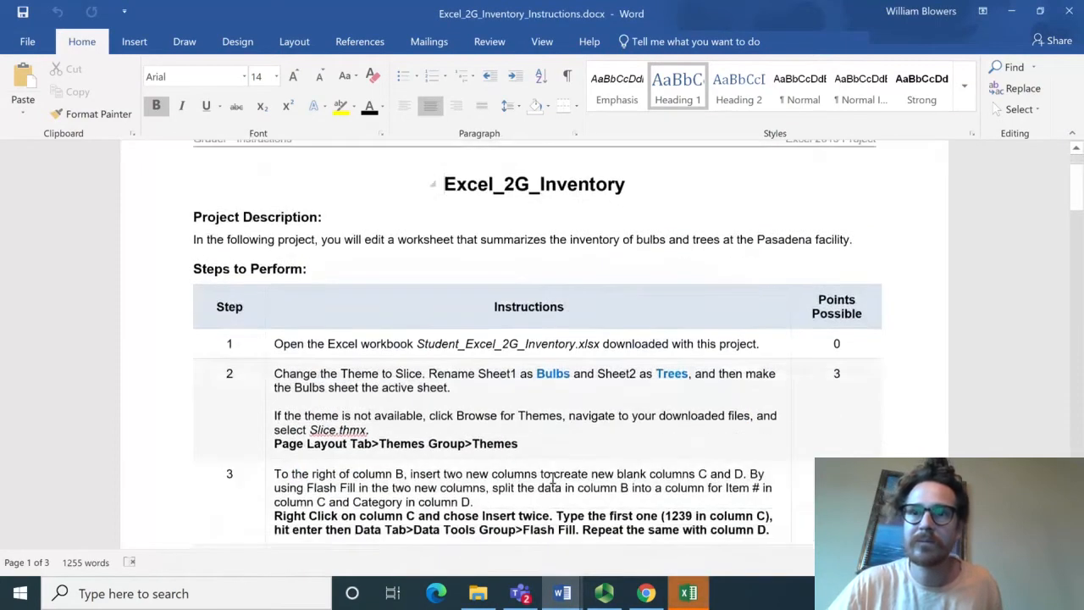
scroll(552, 476, down, 2)
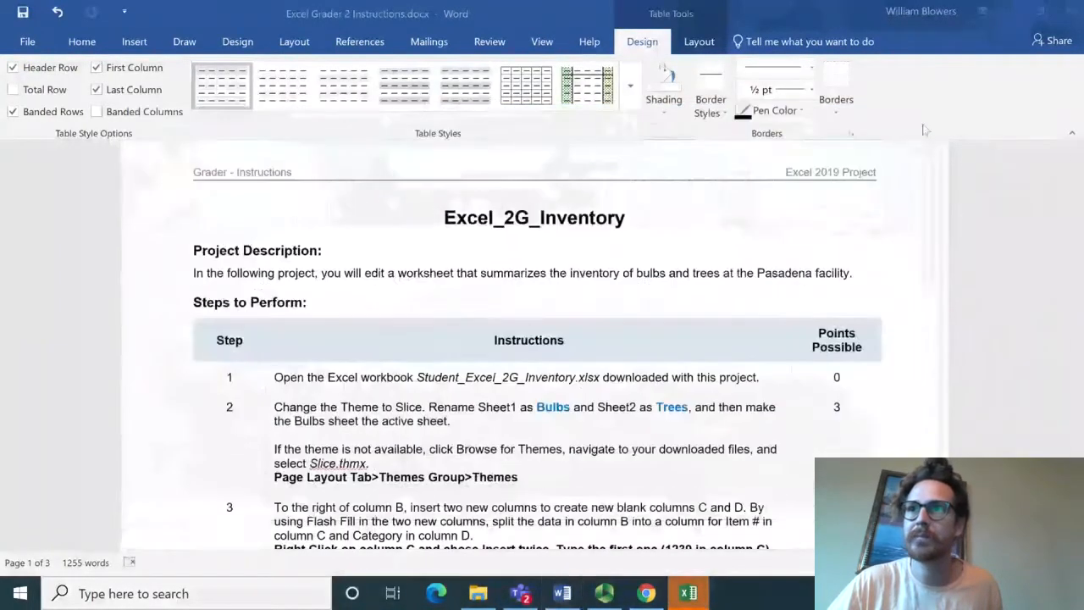
scroll(669, 246, down, 20)
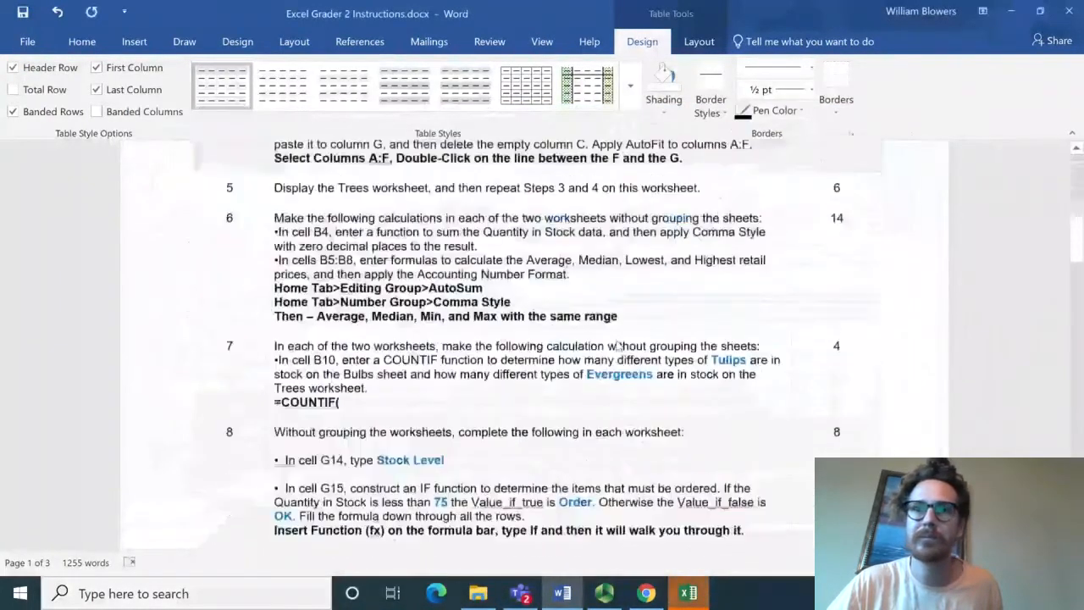
scroll(600, 353, up, 11)
- Switch to the Excel workbook and examine the layout of Sheet1 and Sheet2, including the summary cells B4 to B8 on Sheet1
click(689, 593)
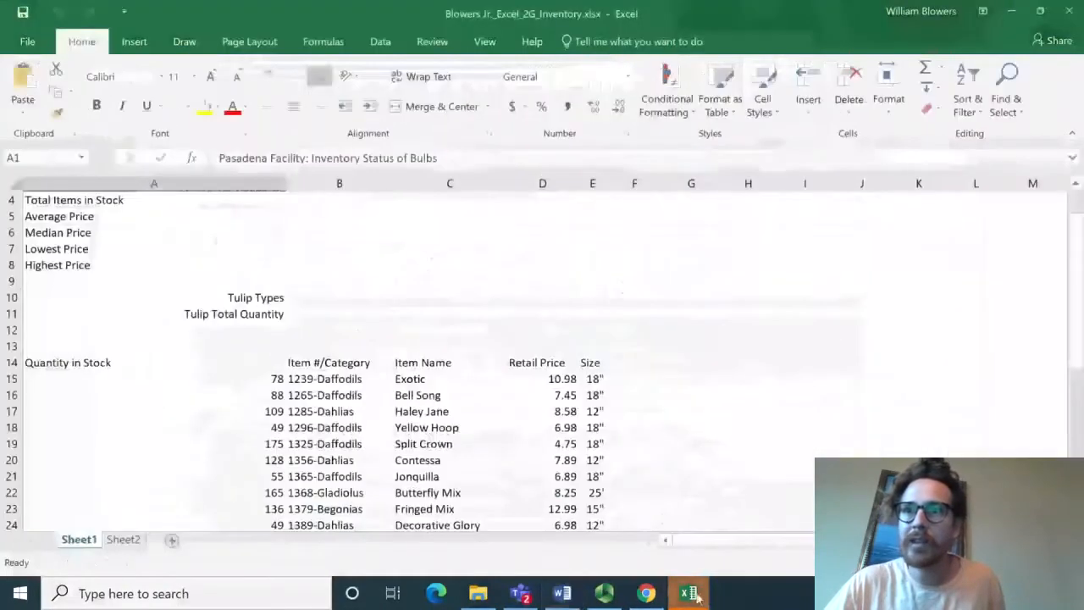
scroll(339, 313, up, 1)
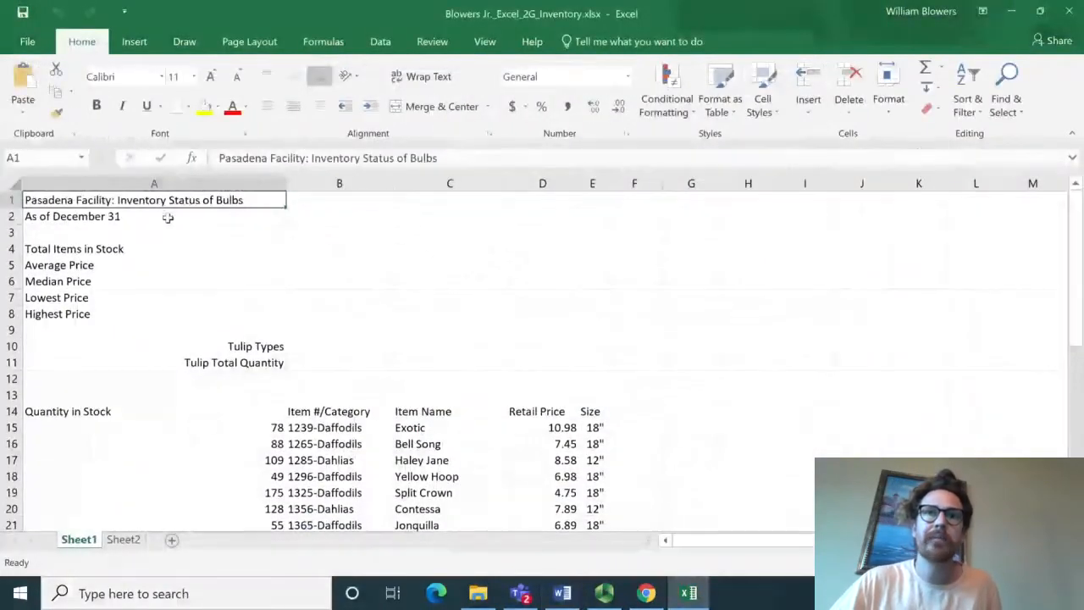
click(122, 540)
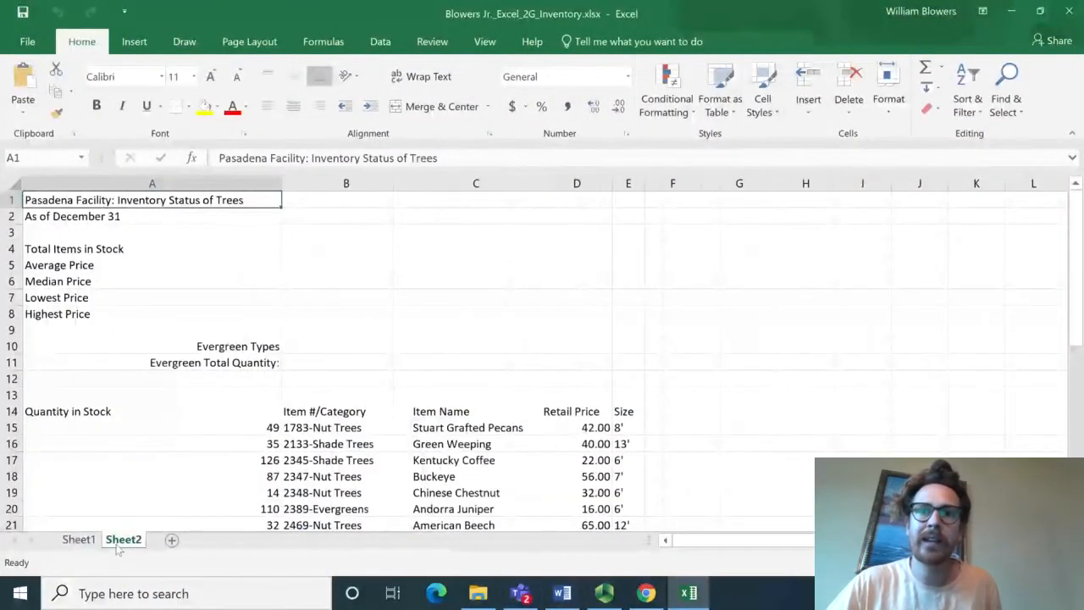
click(79, 540)
click(122, 539)
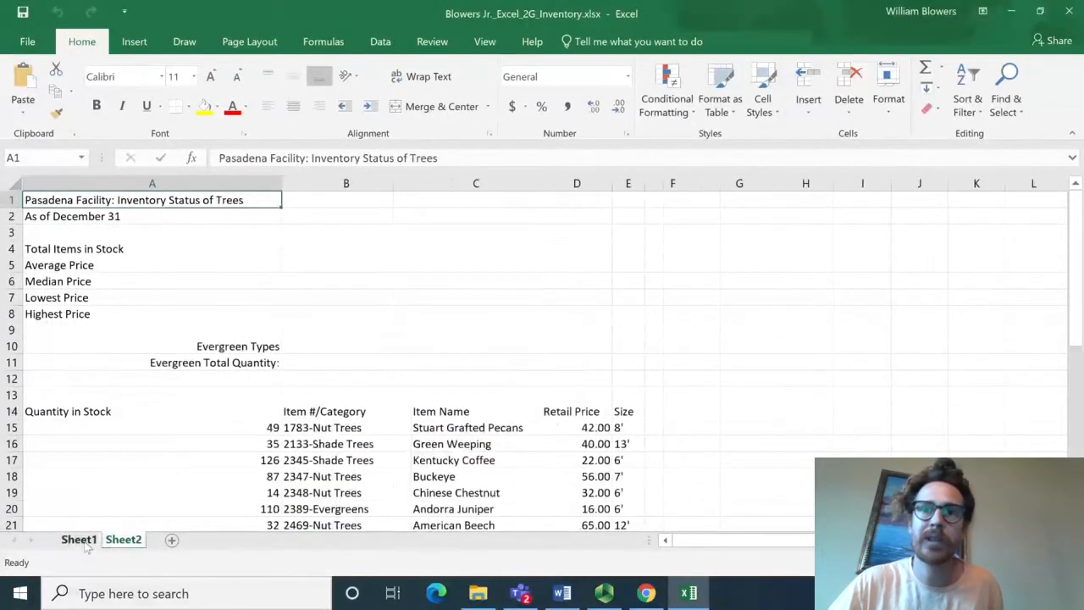
click(83, 541)
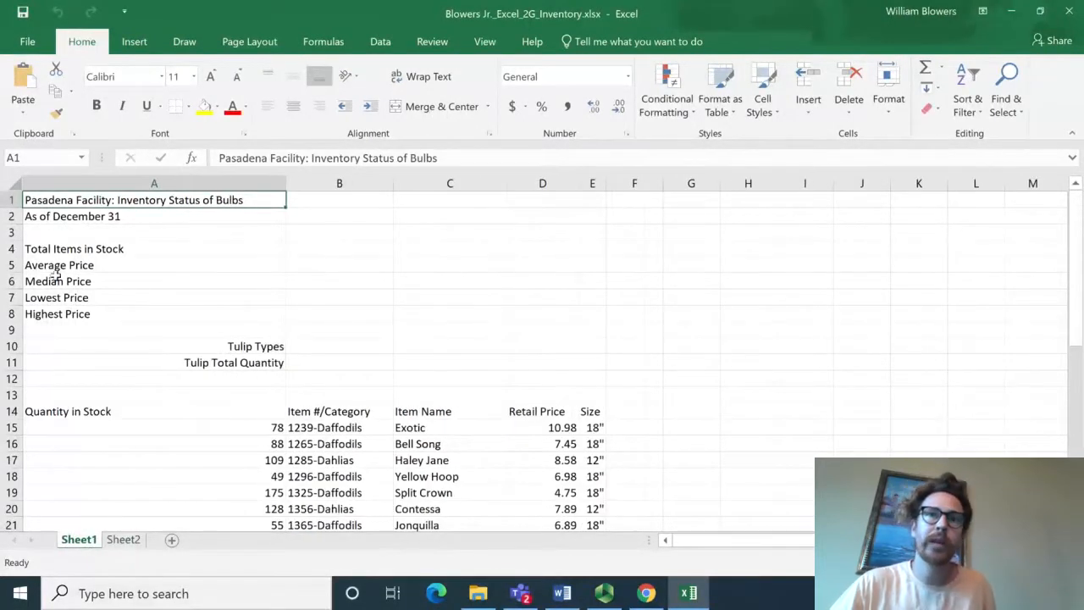
click(310, 250)
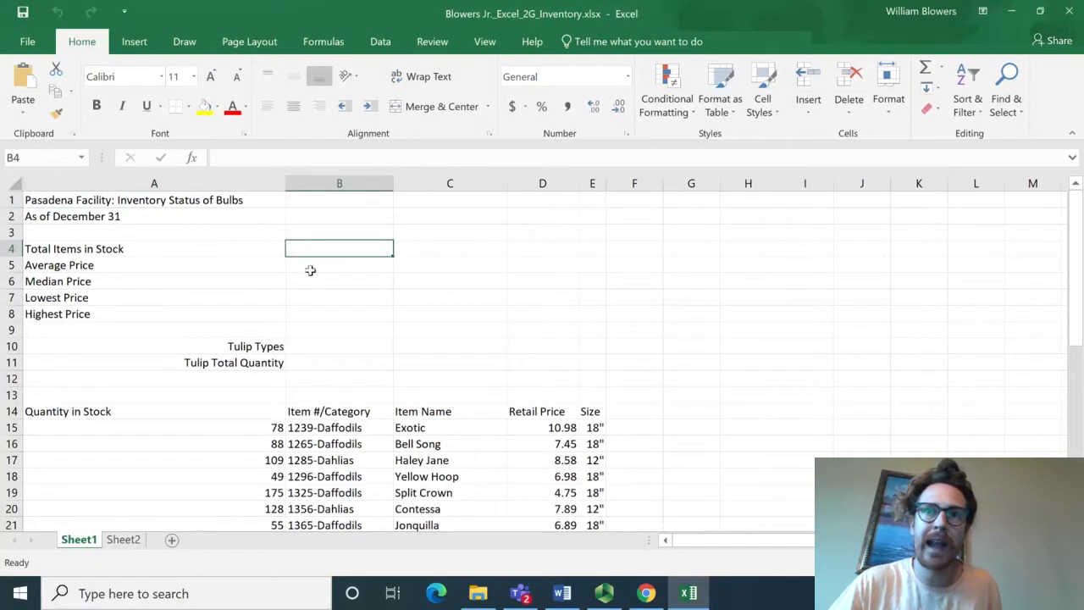
click(310, 269)
click(310, 298)
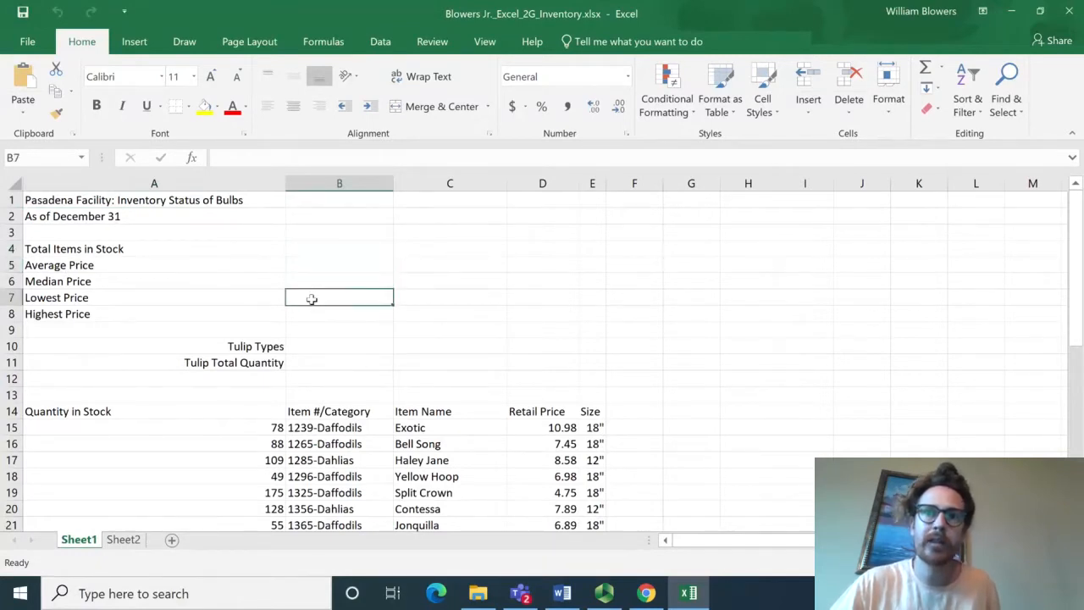
click(308, 316)
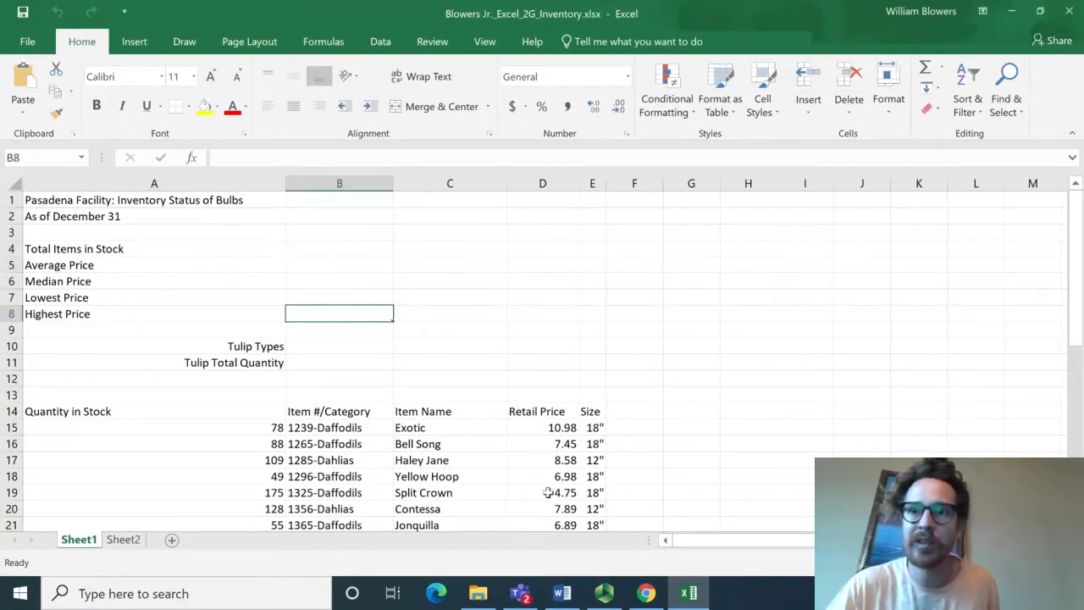
- Return to Excel Grader 2 Instructions.docx in Word and read the opening project steps, including the theme instruction
click(561, 593)
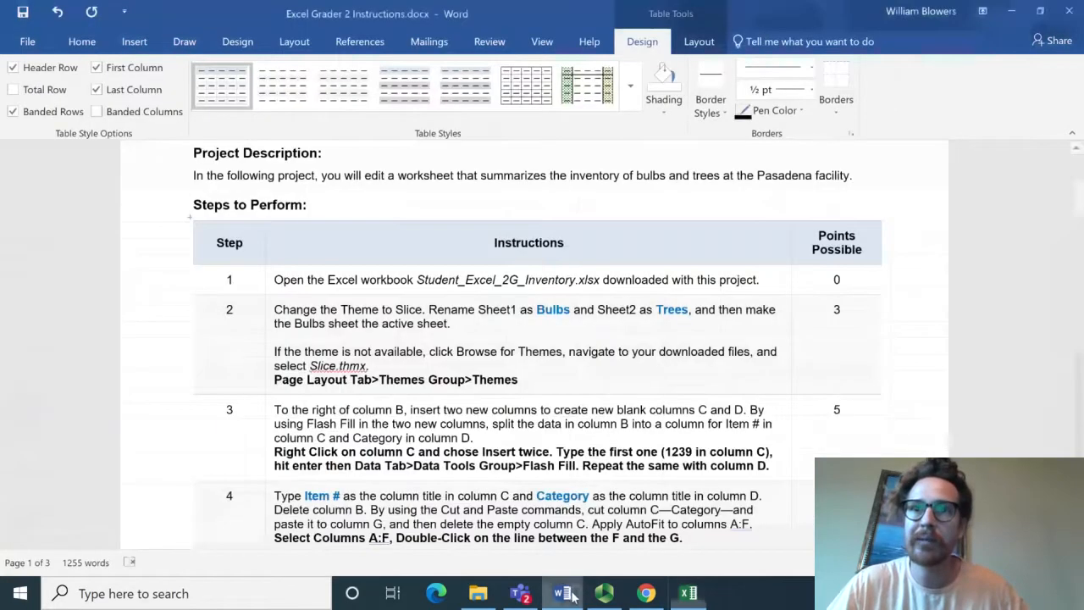
scroll(408, 348, down, 3)
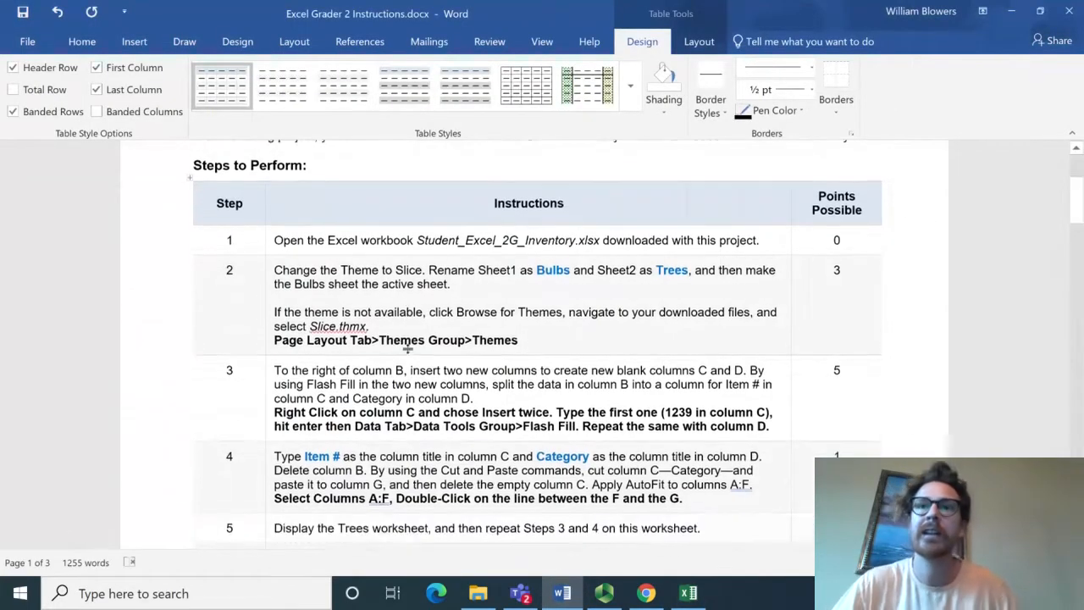
scroll(498, 340, down, 5)
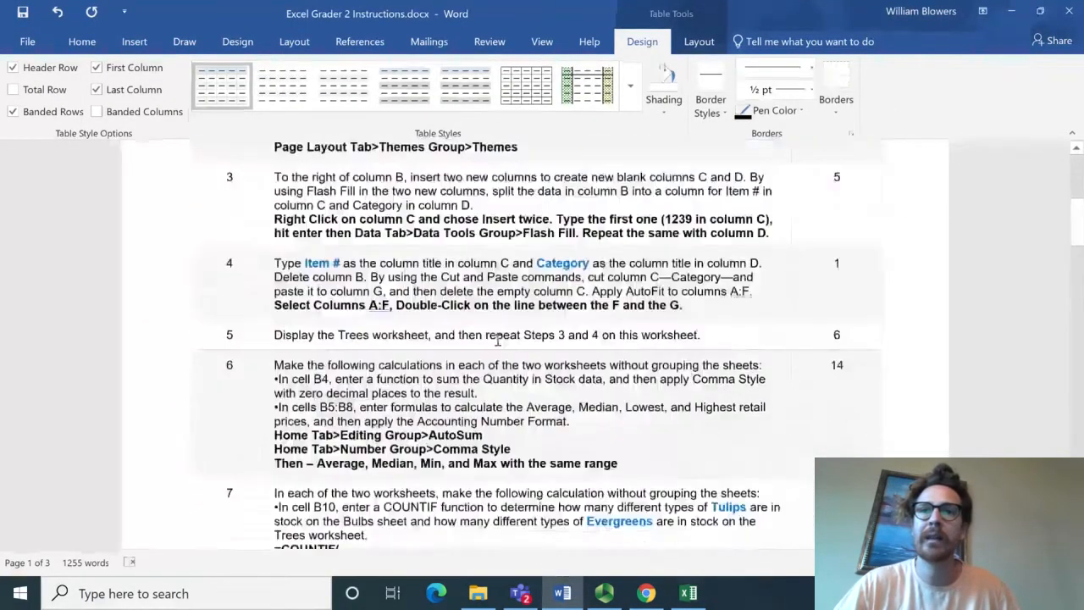
scroll(498, 340, up, 4)
scroll(497, 341, up, 2)
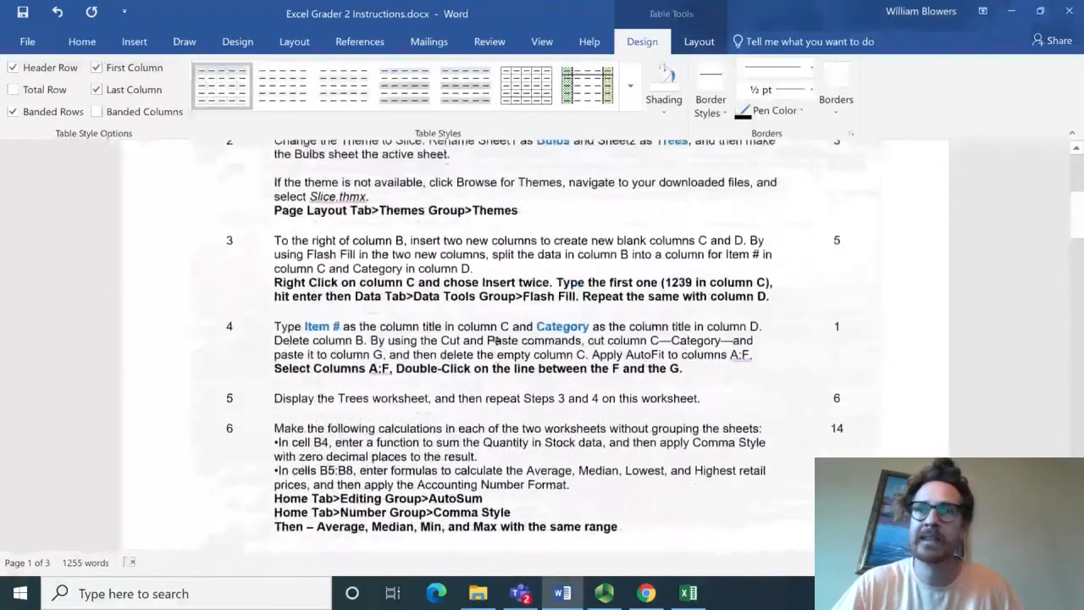
scroll(490, 341, up, 1)
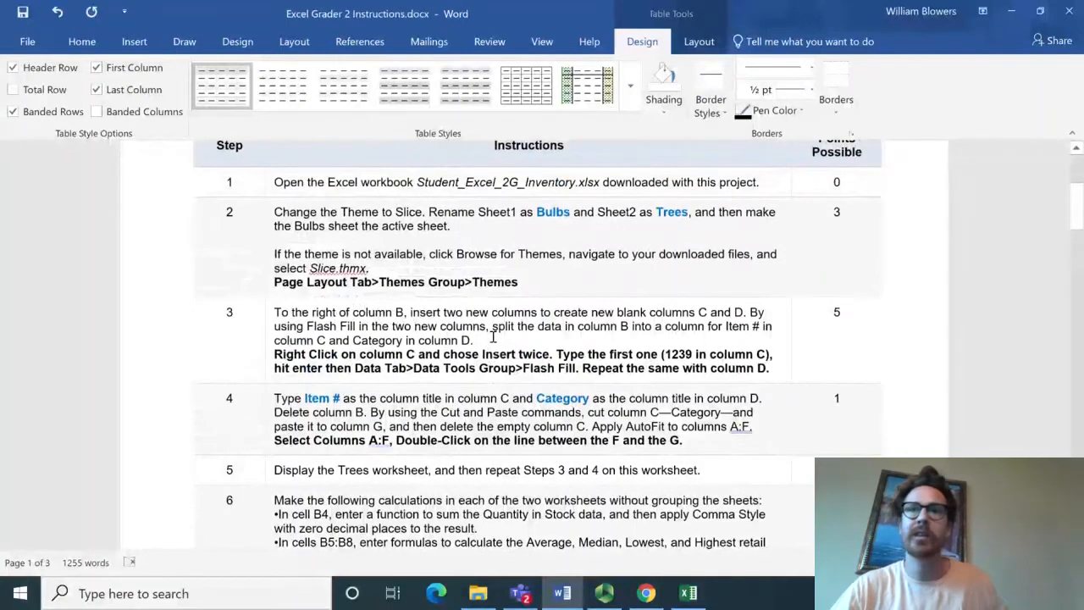
- Switch back to the Excel workbook and apply the Slice theme
click(688, 592)
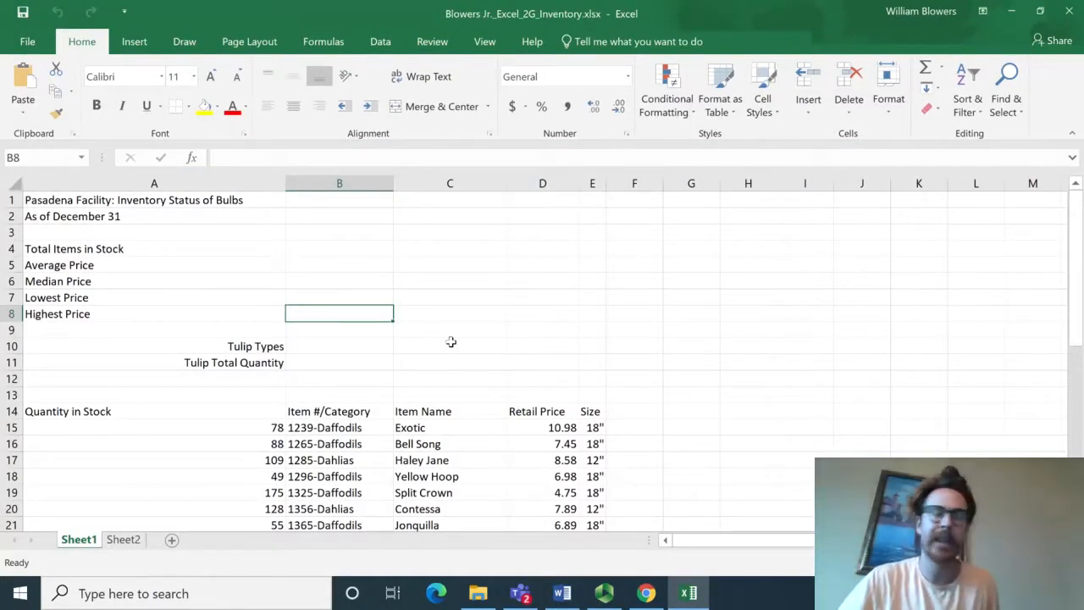
click(248, 41)
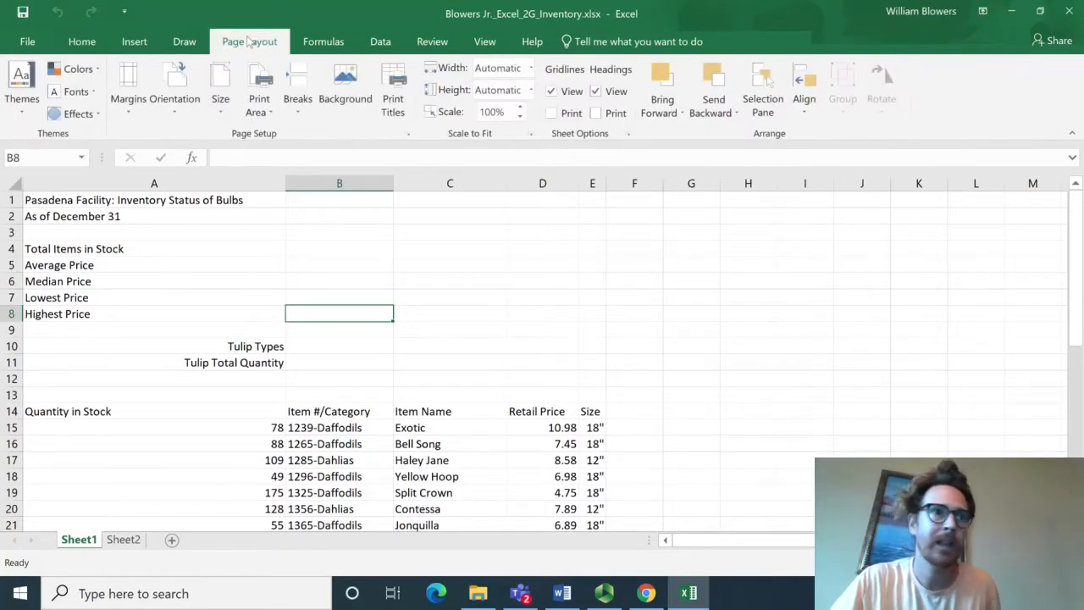
click(22, 123)
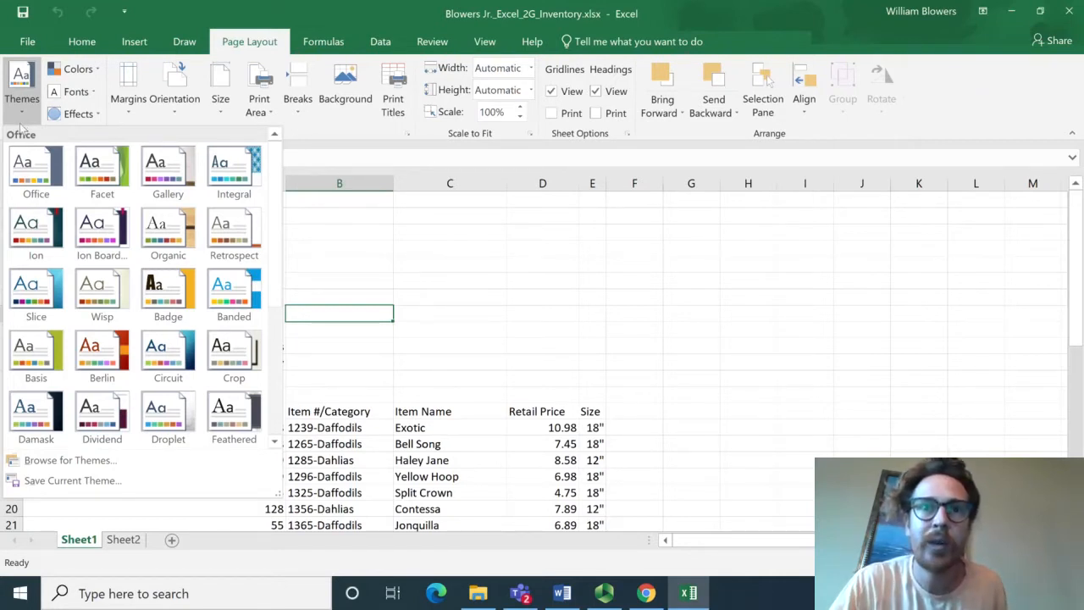
click(23, 295)
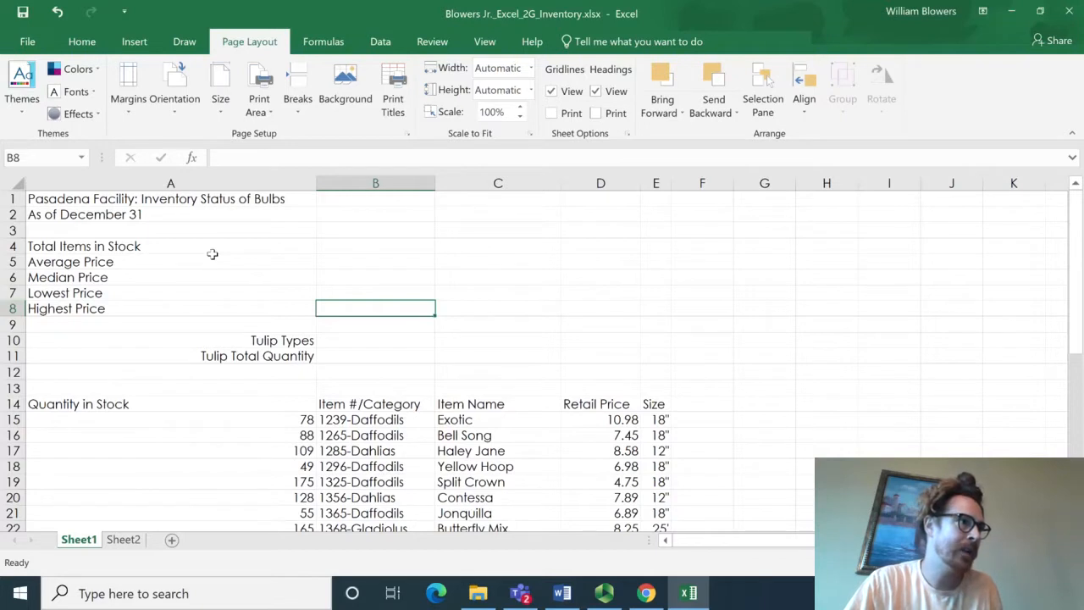
- Rename the Sheet1 worksheet as Bulbs
right_click(75, 546)
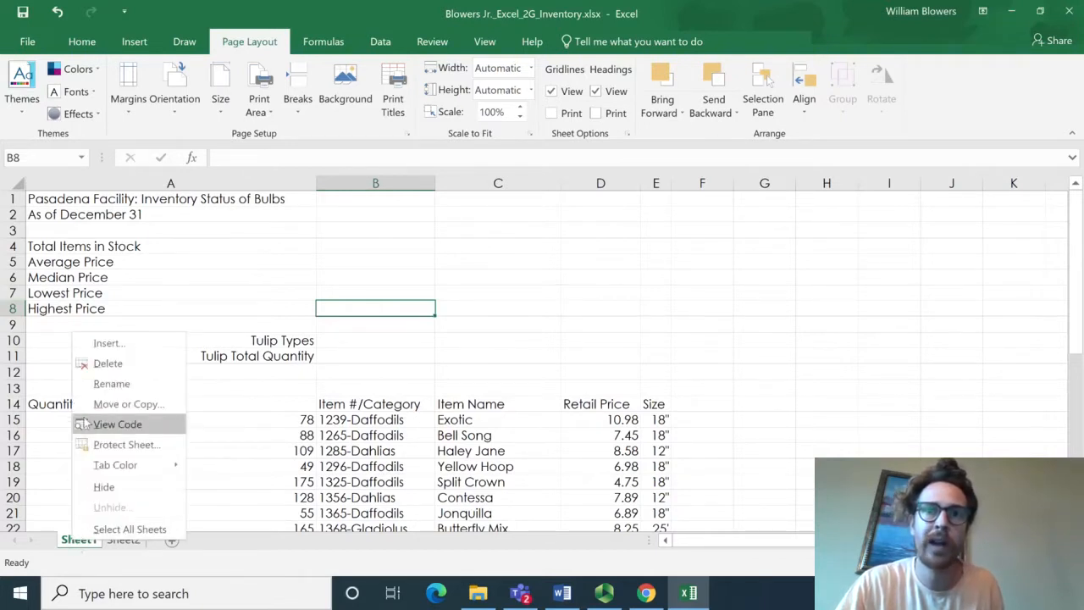
click(91, 389)
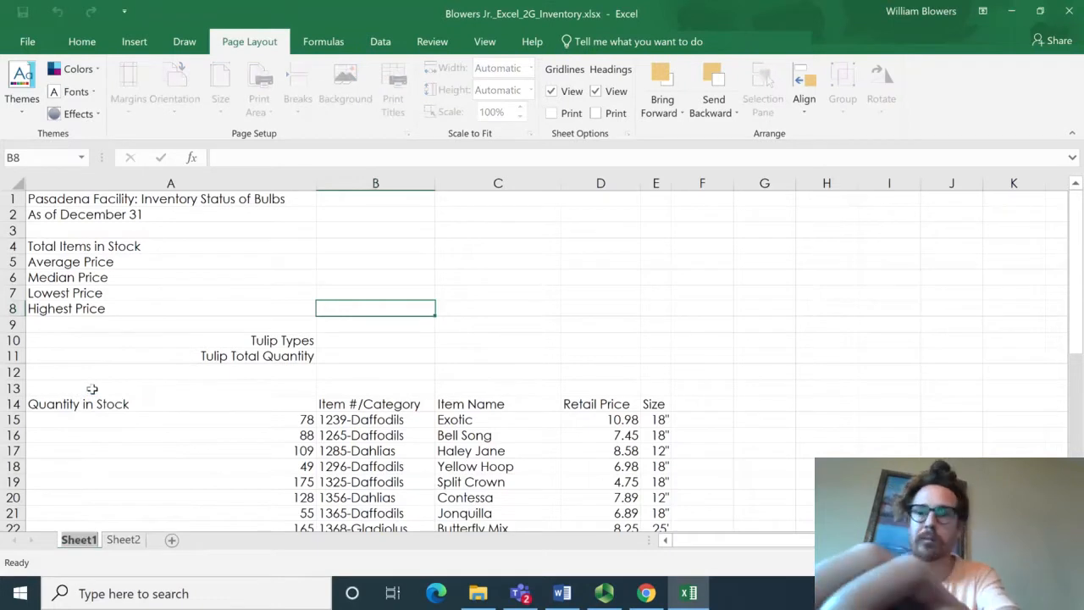
text(Bulbs)
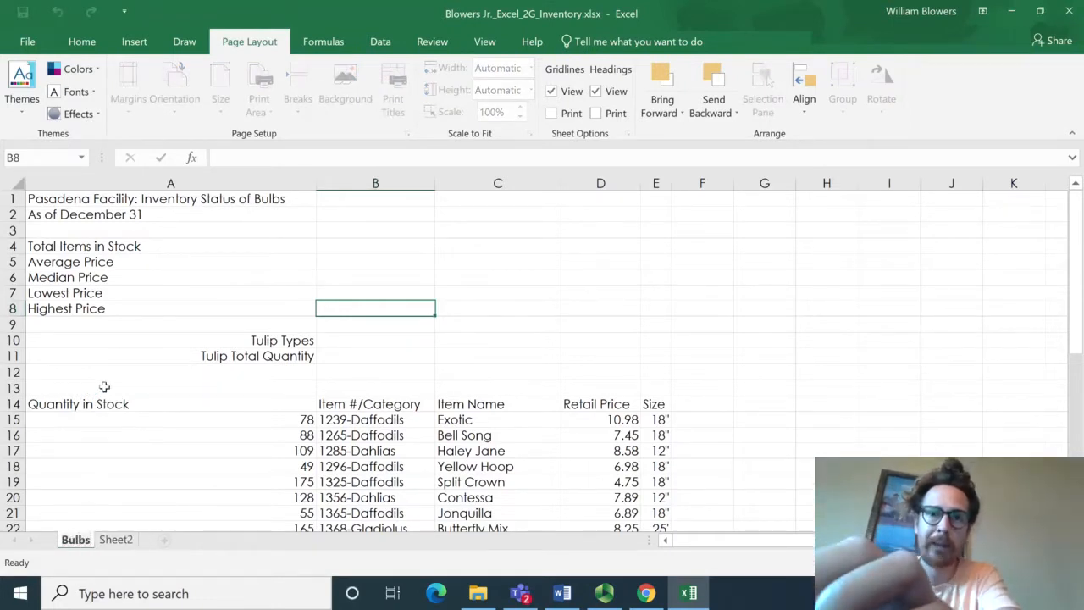
- Rename the Sheet2 worksheet as Trees
click(110, 540)
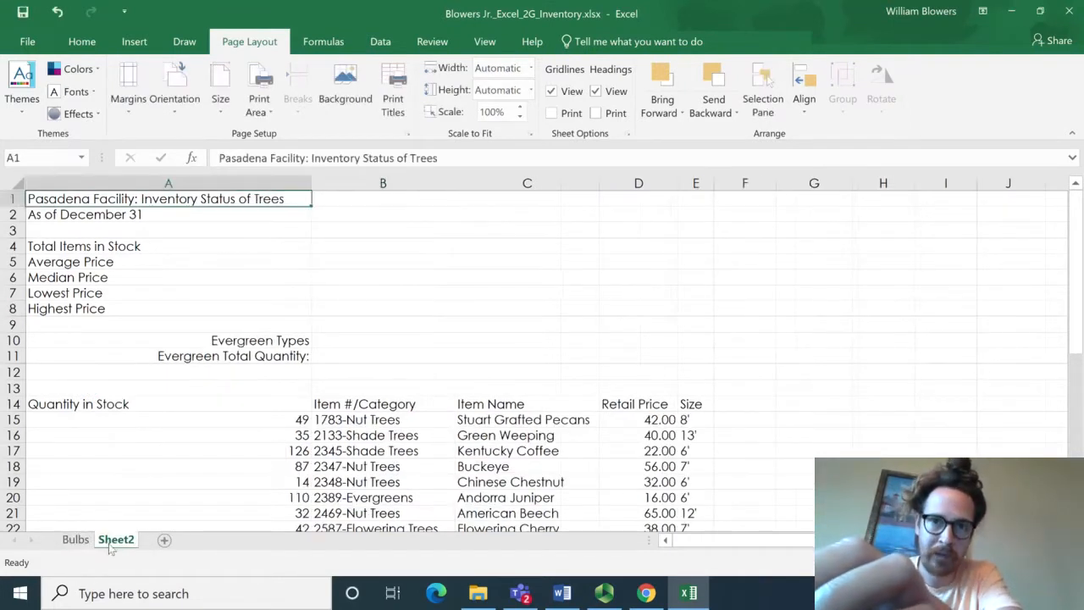
right_click(110, 547)
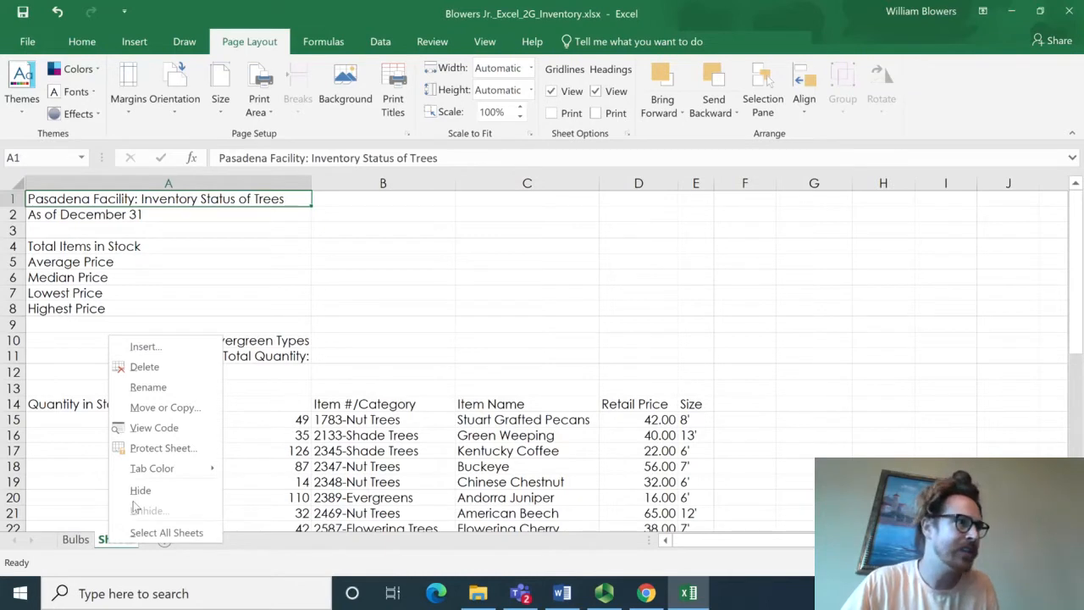
click(148, 387)
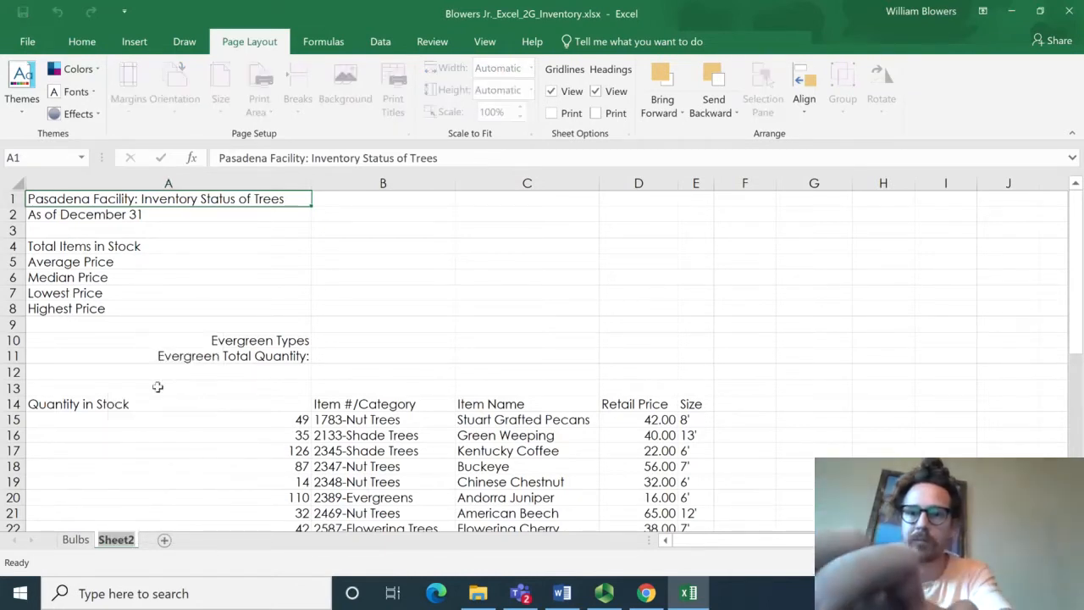
text(Trees)
key(Return)
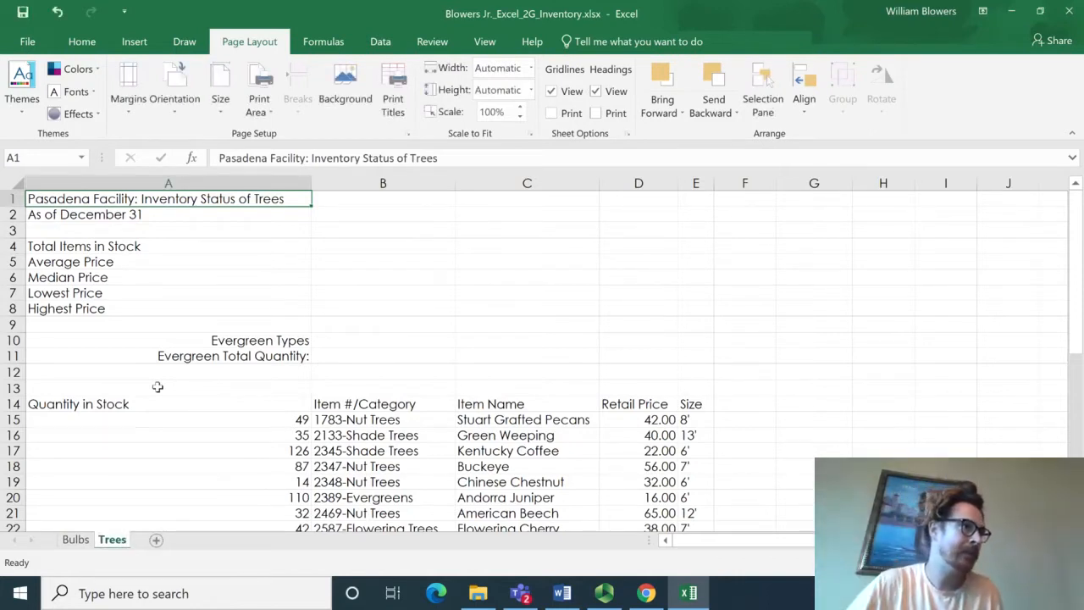
- On the Bulbs sheet, insert two blank columns between the Item #/Category and Item Name columns
click(78, 542)
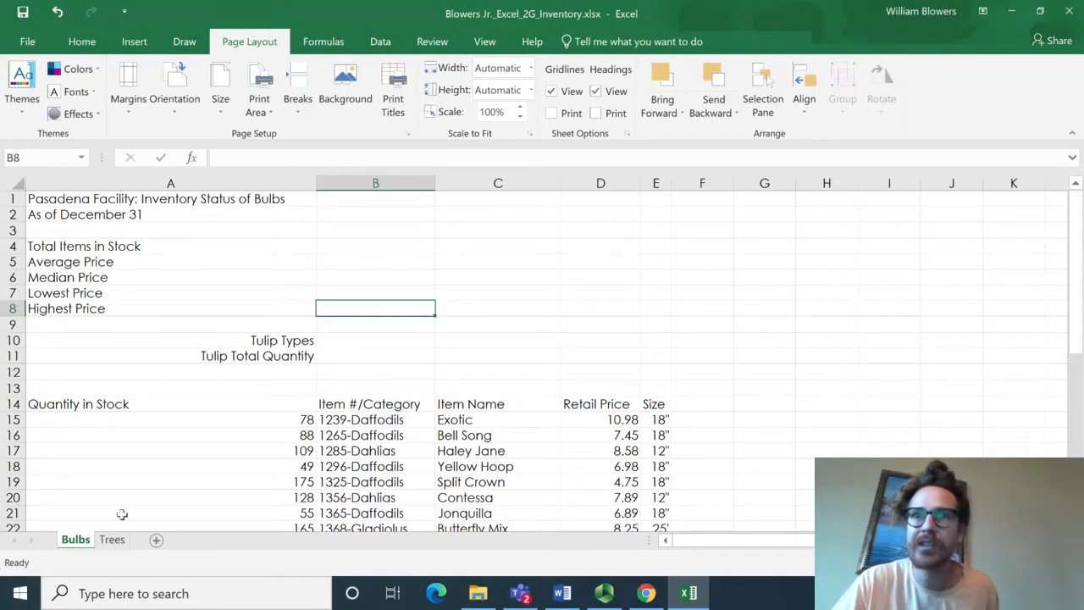
click(486, 180)
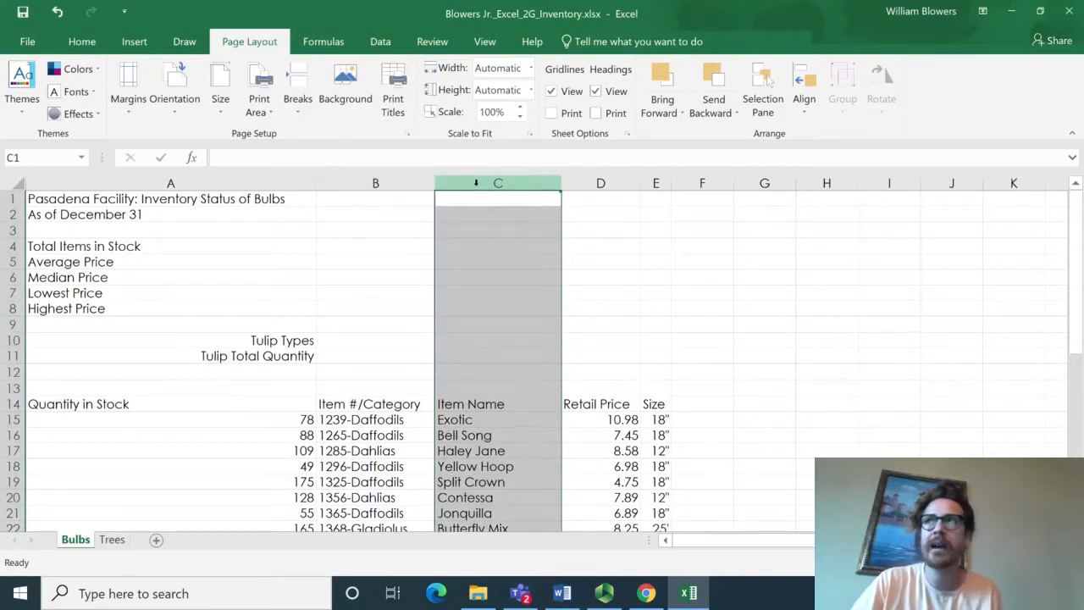
right_click(476, 183)
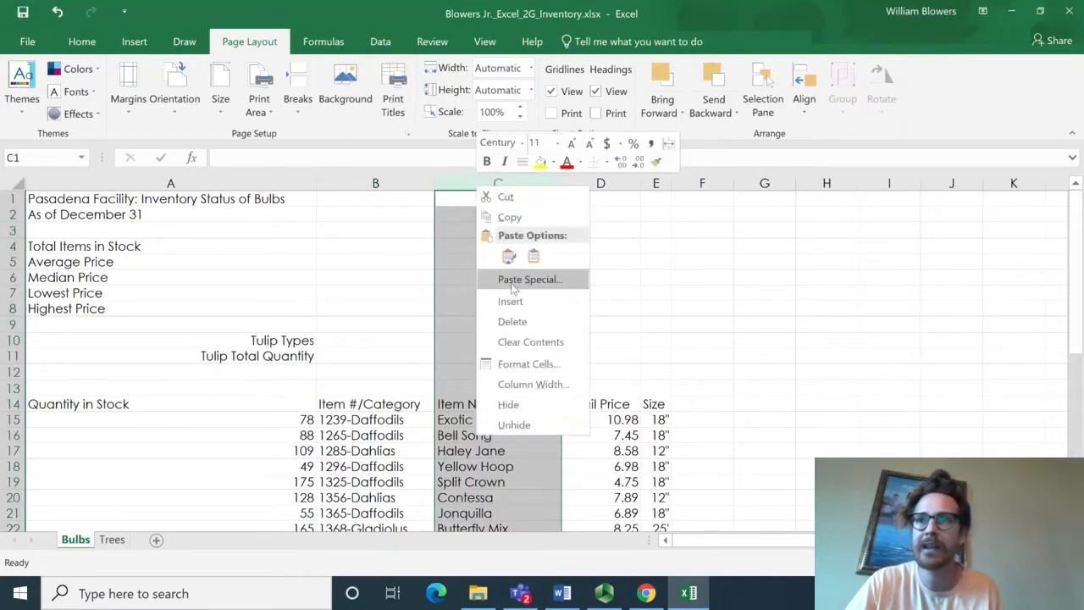
click(510, 301)
right_click(488, 185)
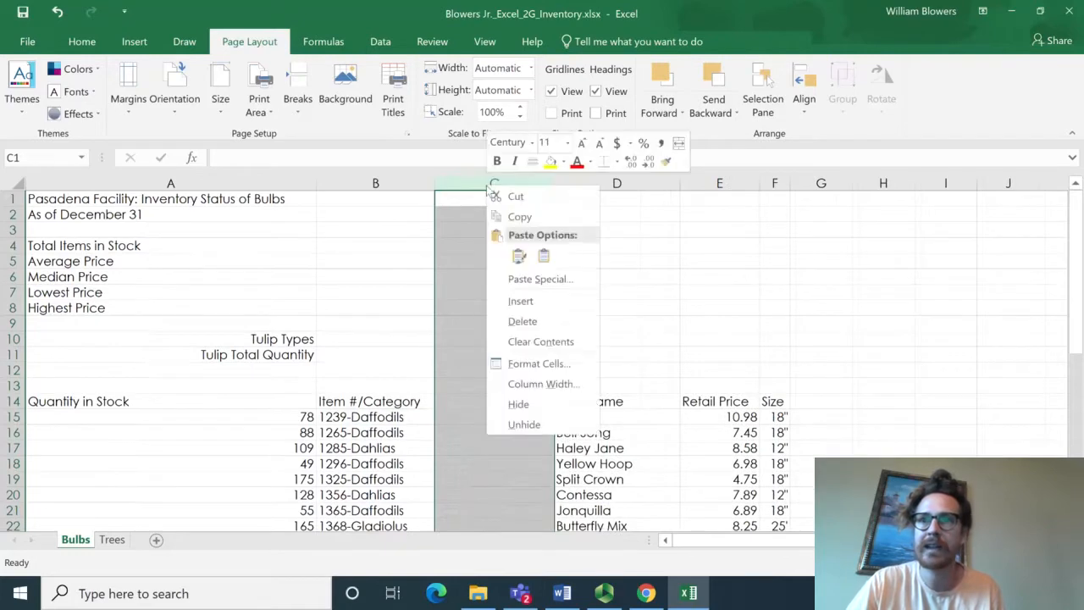
click(535, 302)
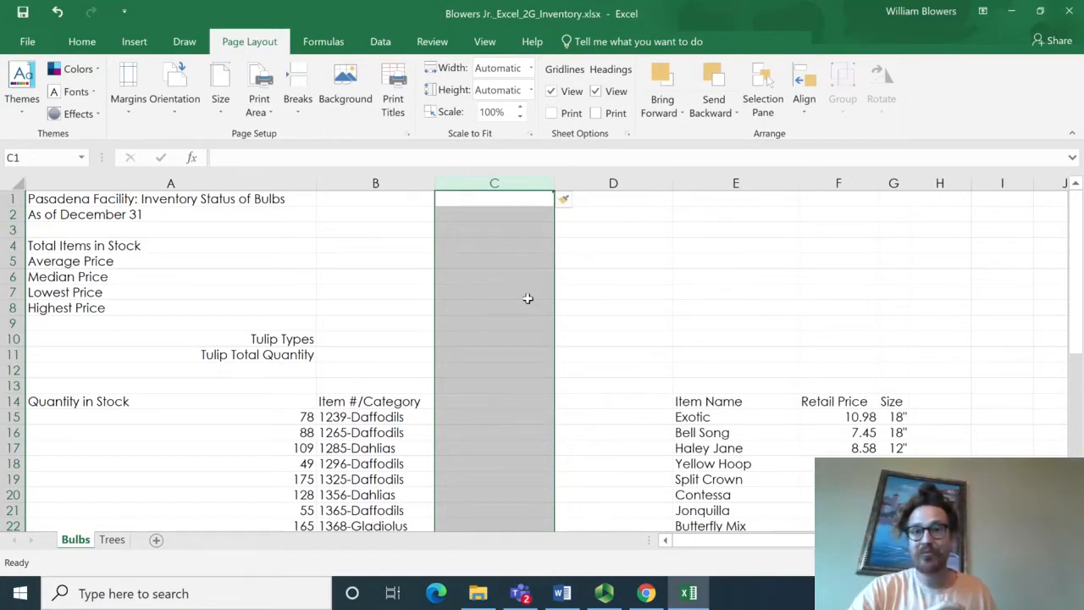
- Enter the first item number, 1239, in cell C15 as the example taken from the Item #/Category column
click(383, 183)
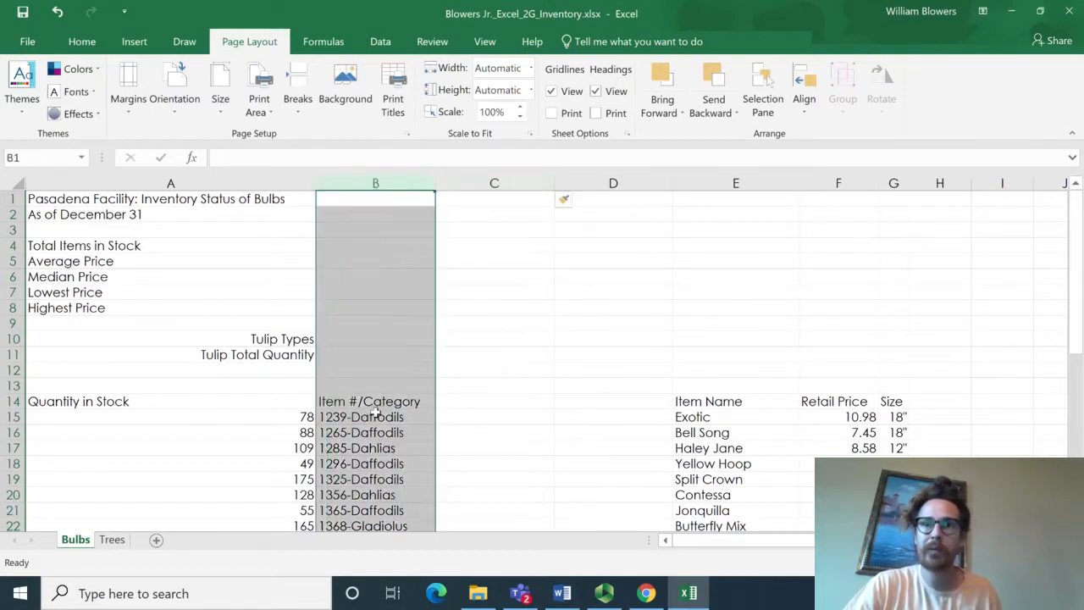
scroll(370, 415, down, 1)
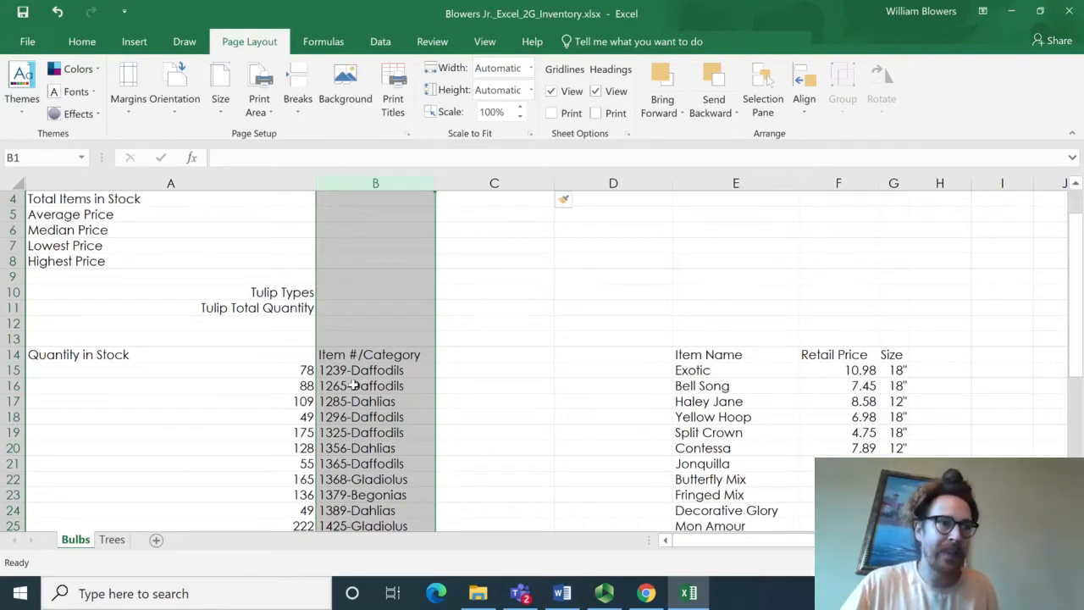
click(484, 369)
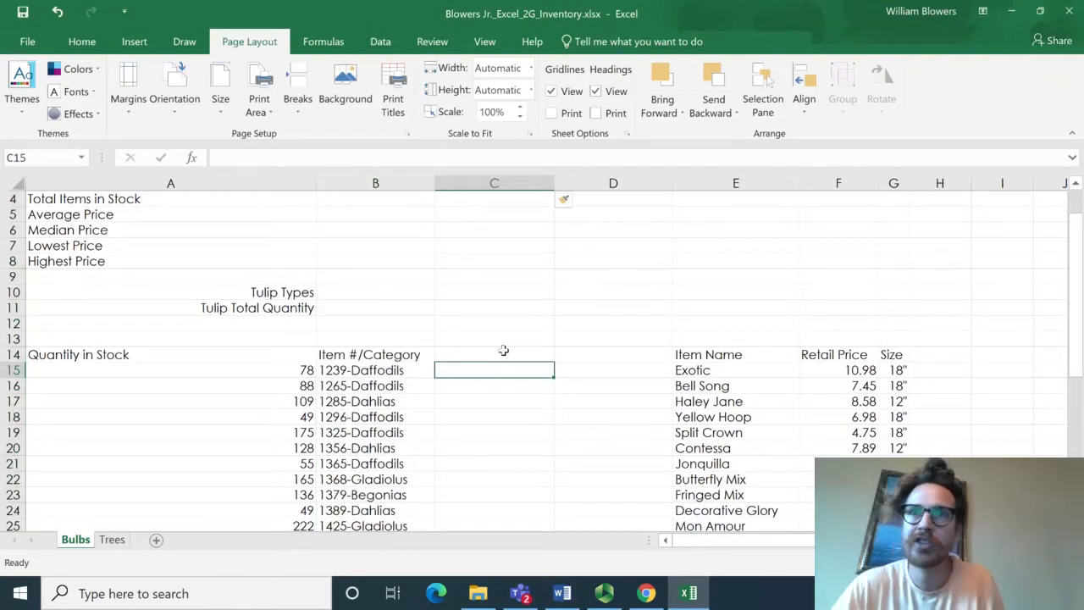
text(1239)
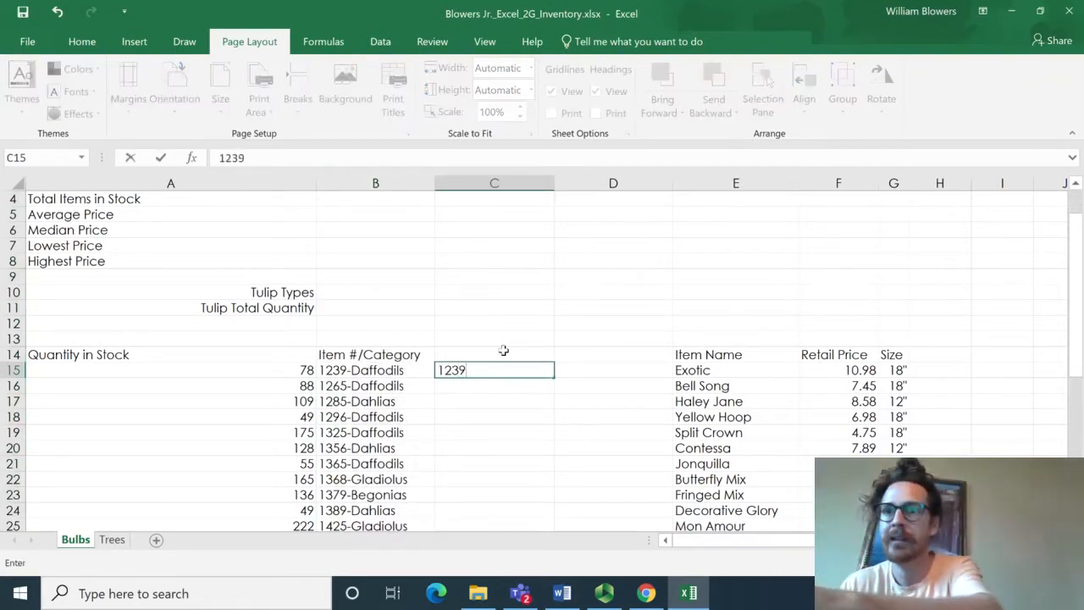
key(Return)
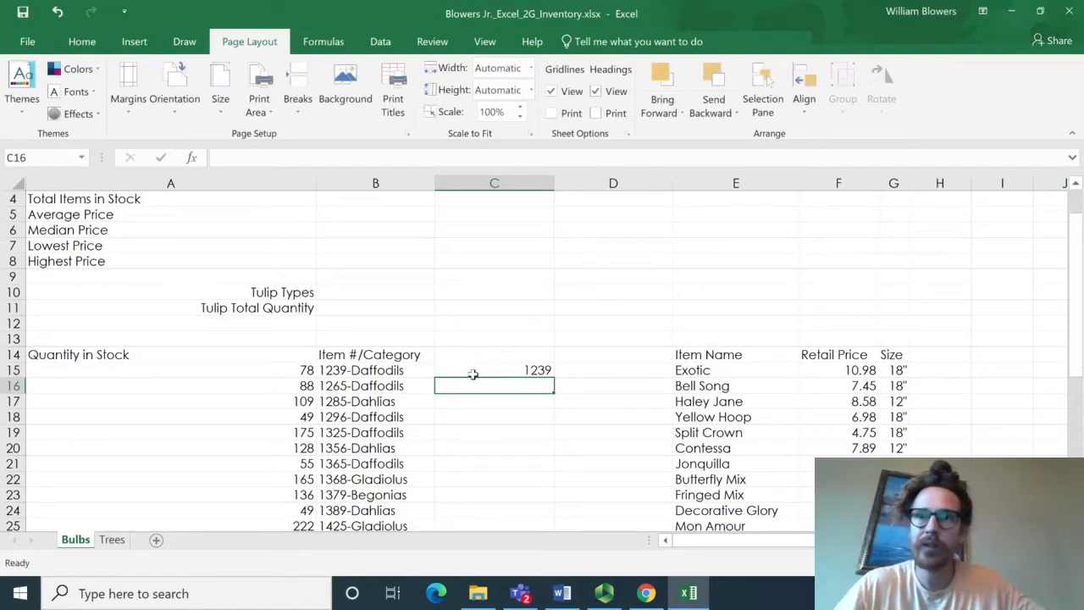
- Use Flash Fill from cell C15 to extract the remaining item numbers down column C
click(481, 369)
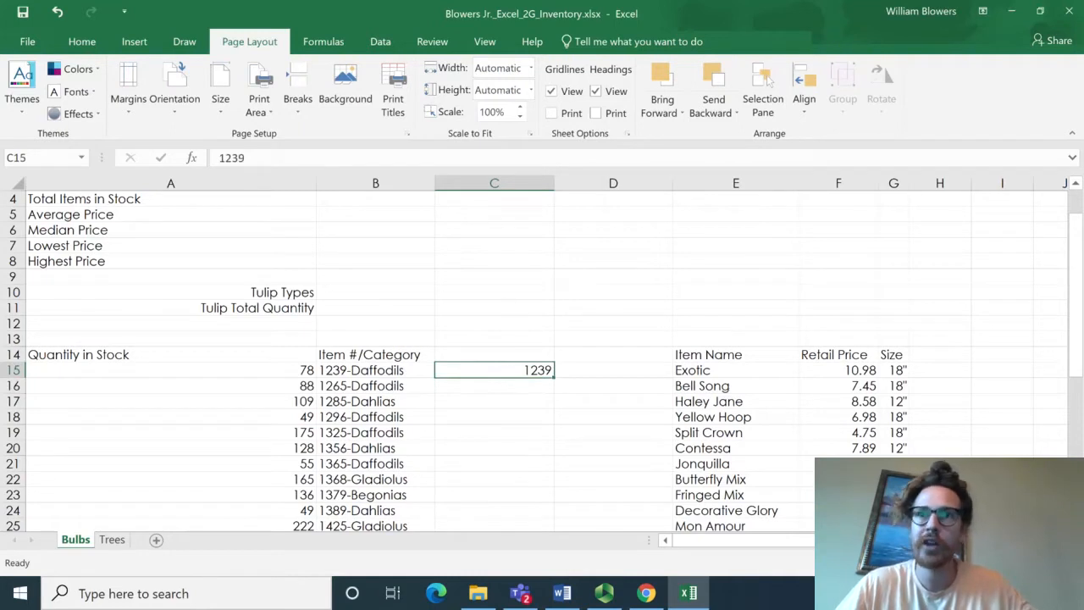
click(383, 44)
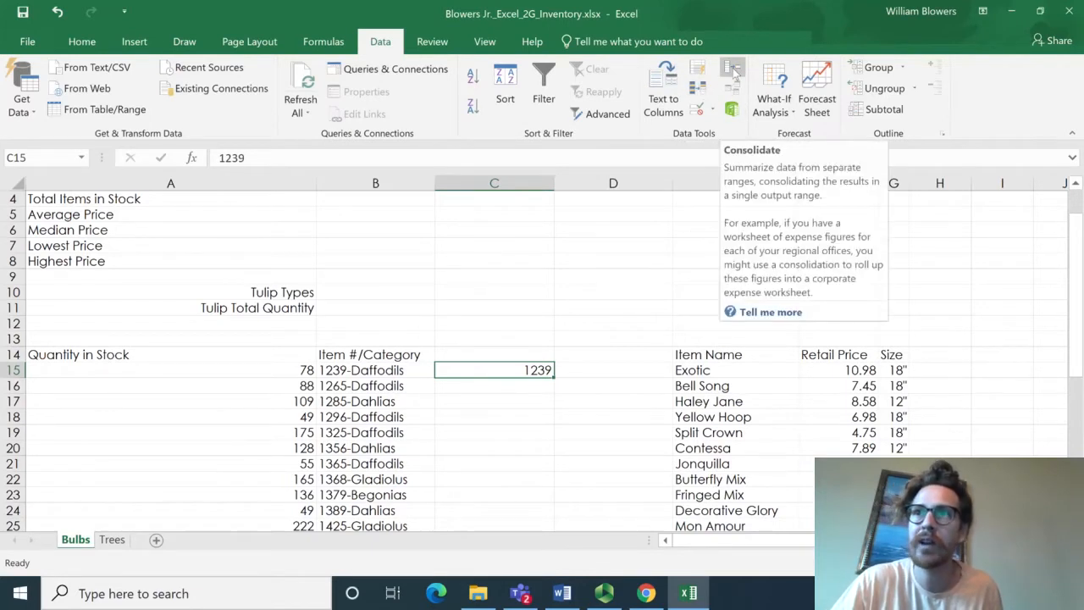
click(700, 69)
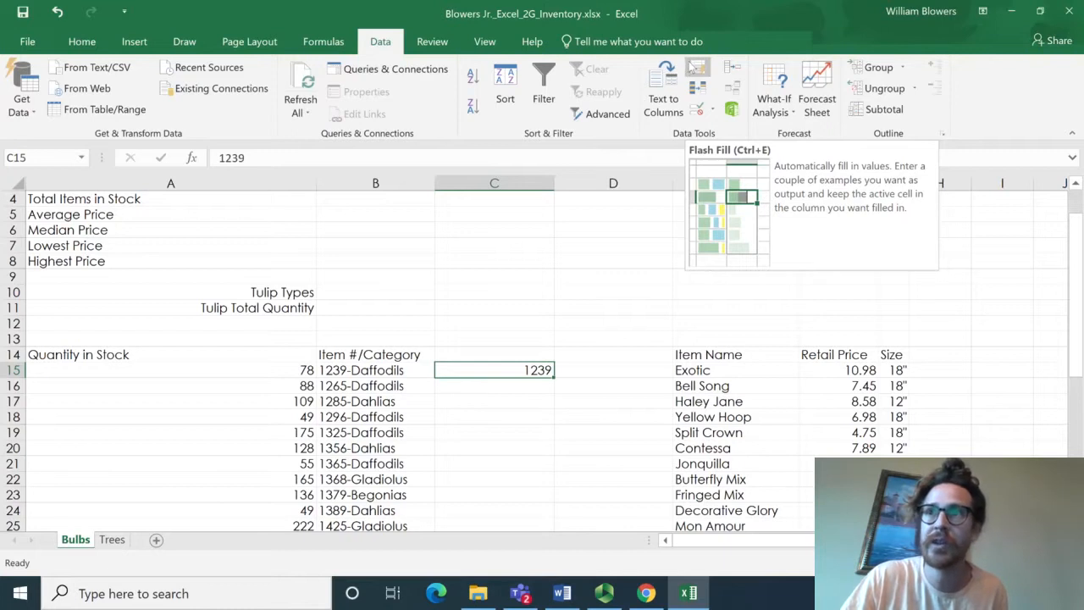
click(697, 69)
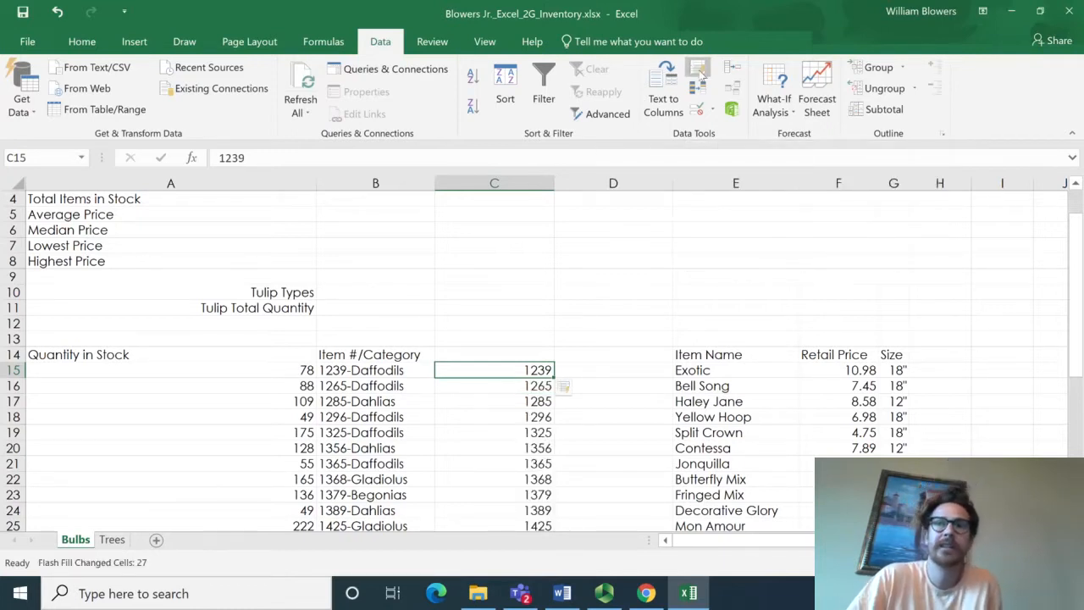
- Compare the filled item numbers in column C with the matching Item #/Category entries in column B, down to row 28
scroll(542, 373, down, 1)
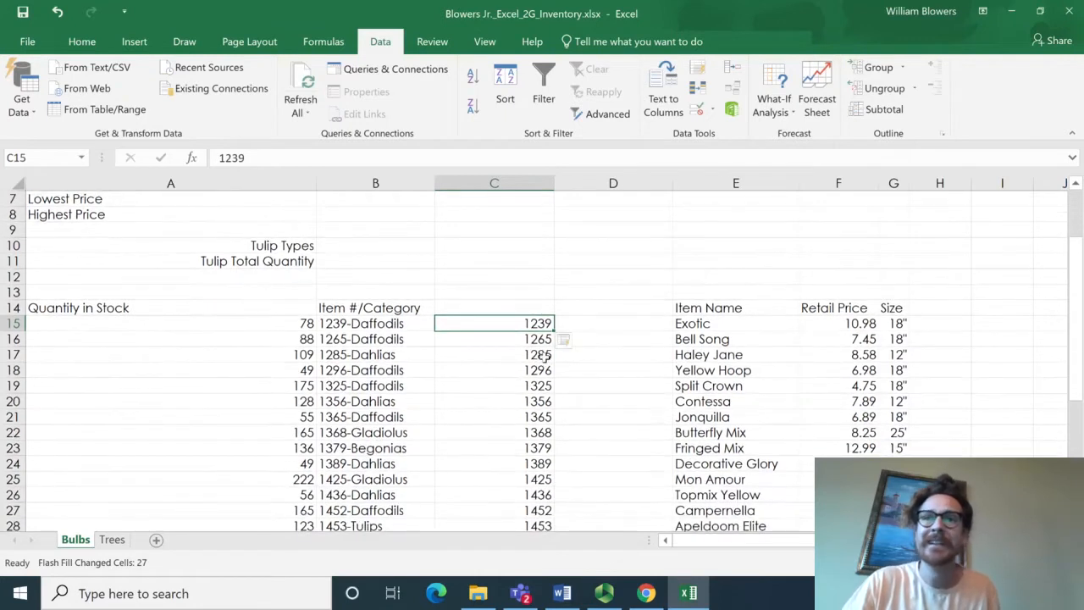
click(357, 324)
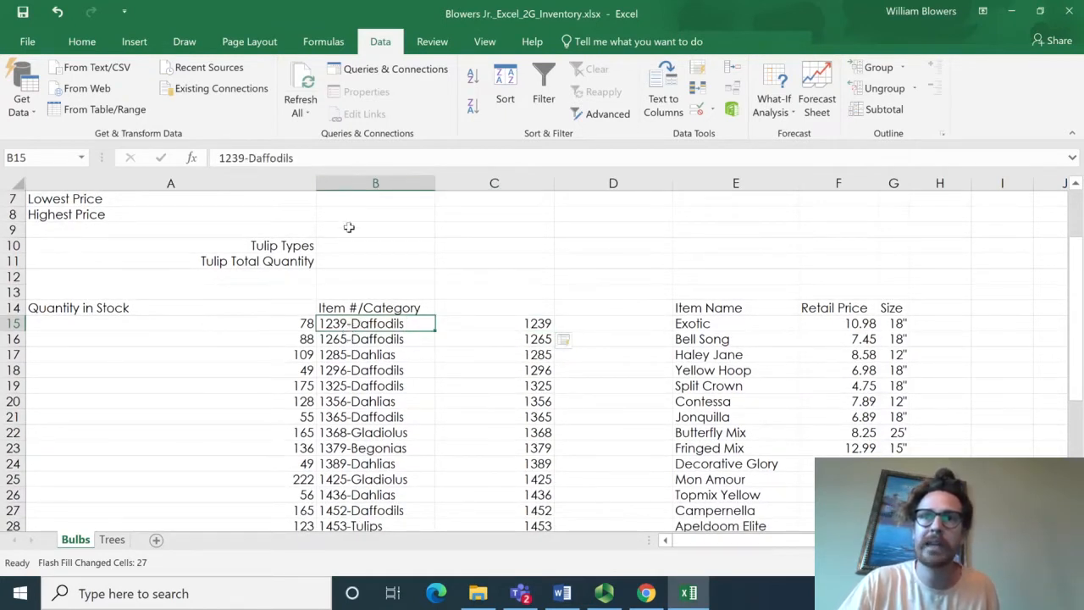
shift+click(491, 325)
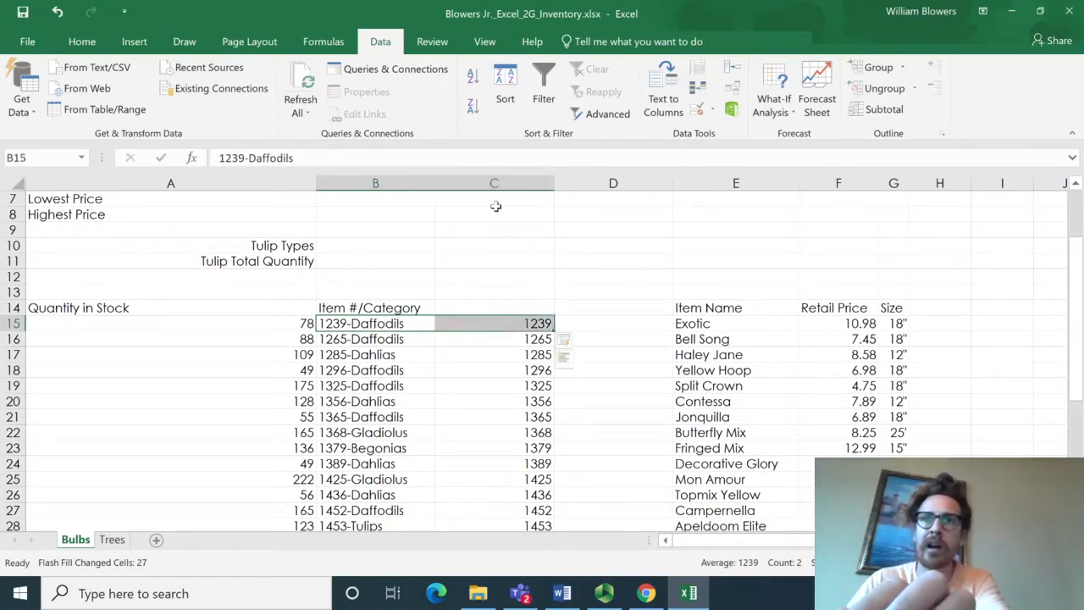
click(351, 339)
click(503, 338)
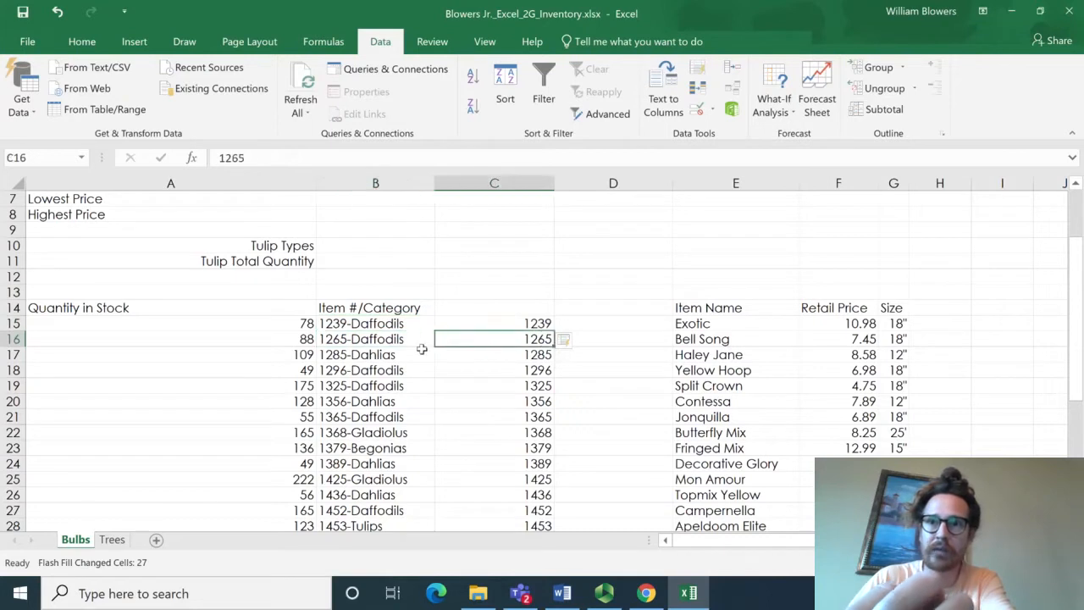
click(379, 353)
click(509, 351)
click(384, 370)
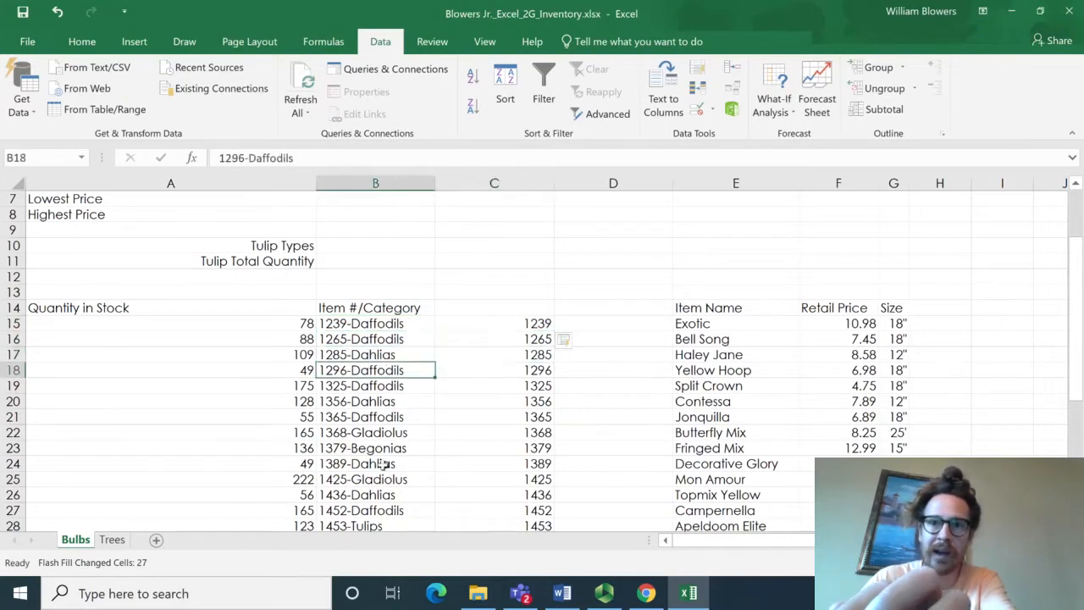
click(362, 526)
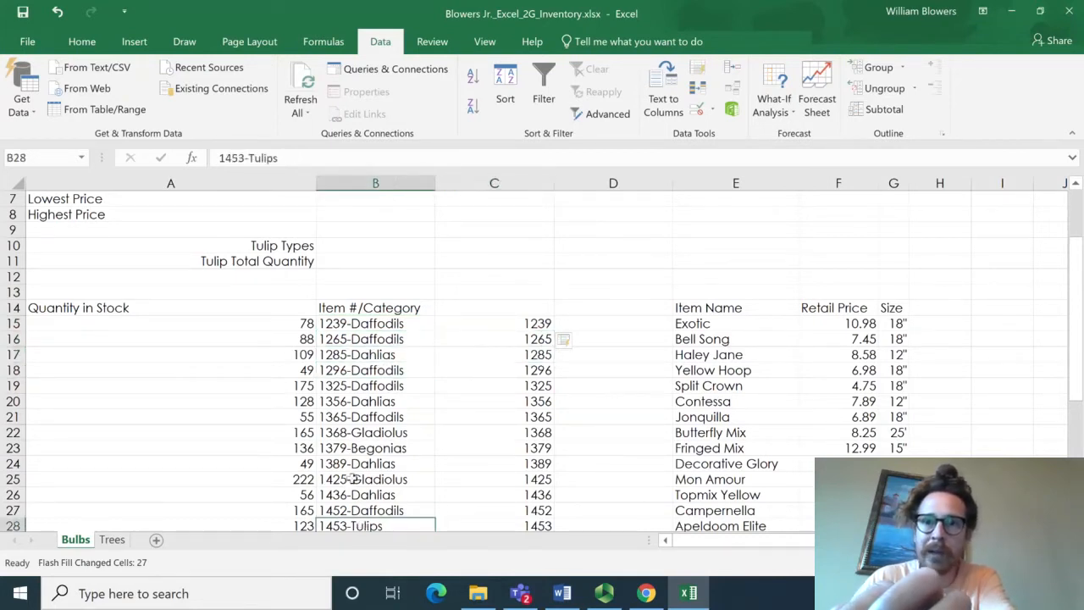
scroll(353, 478, down, 1)
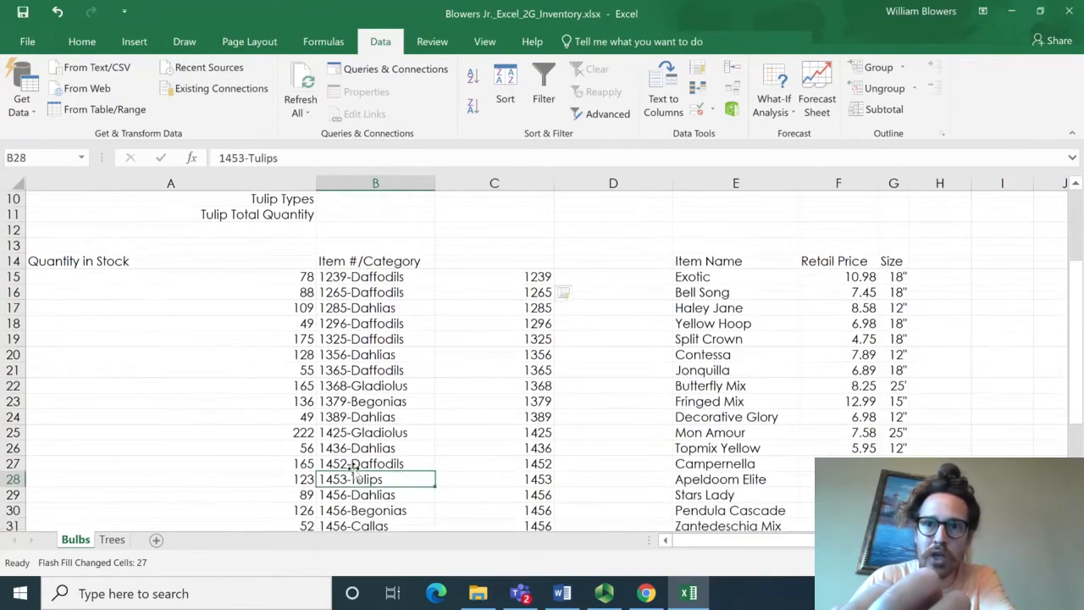
click(538, 478)
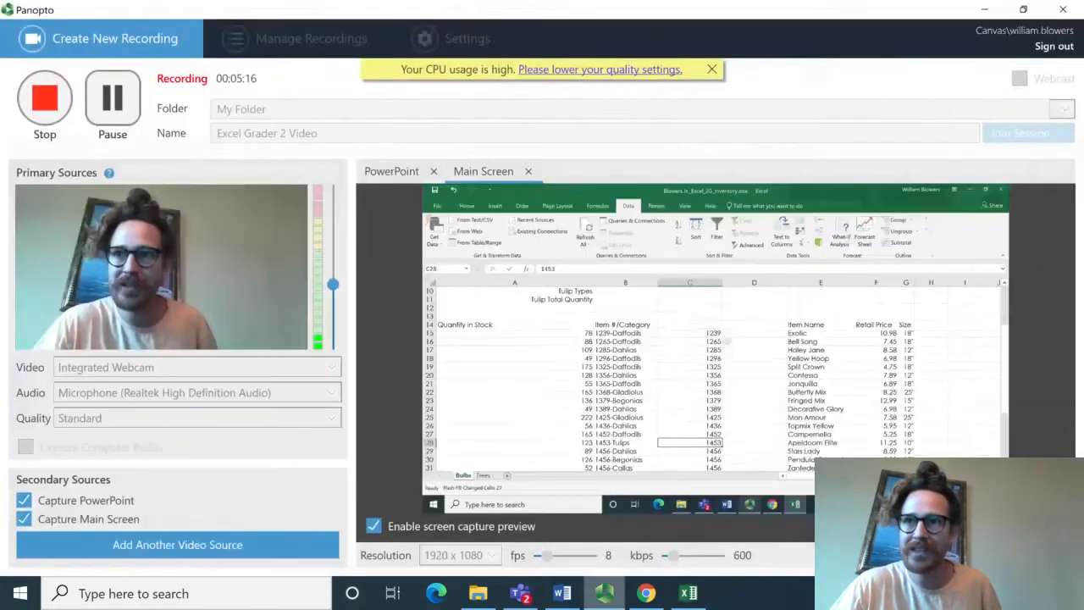
click(604, 593)
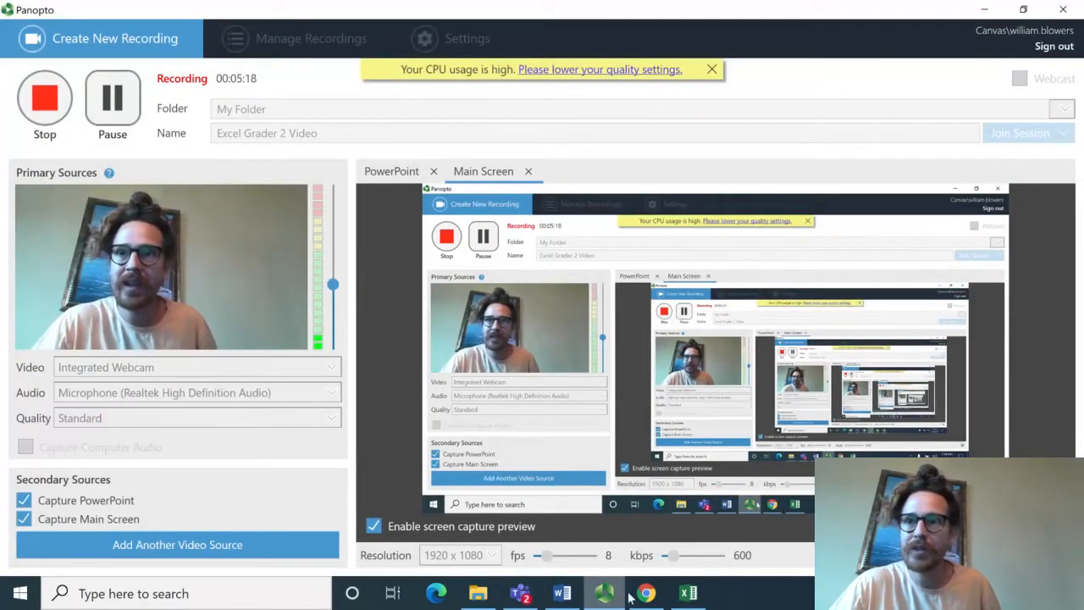
mouse_move(690, 596)
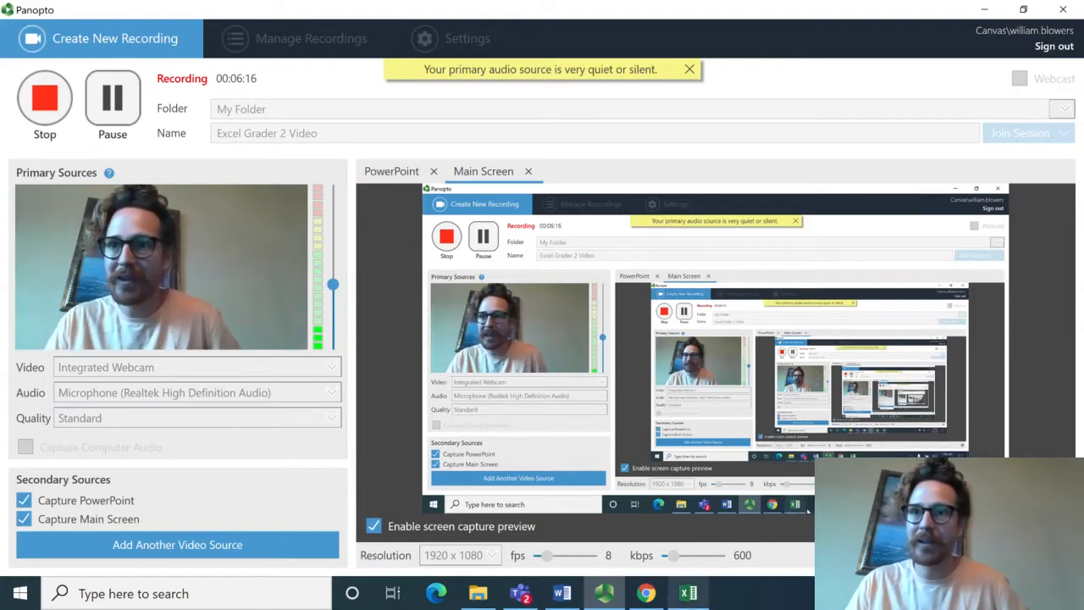
click(689, 594)
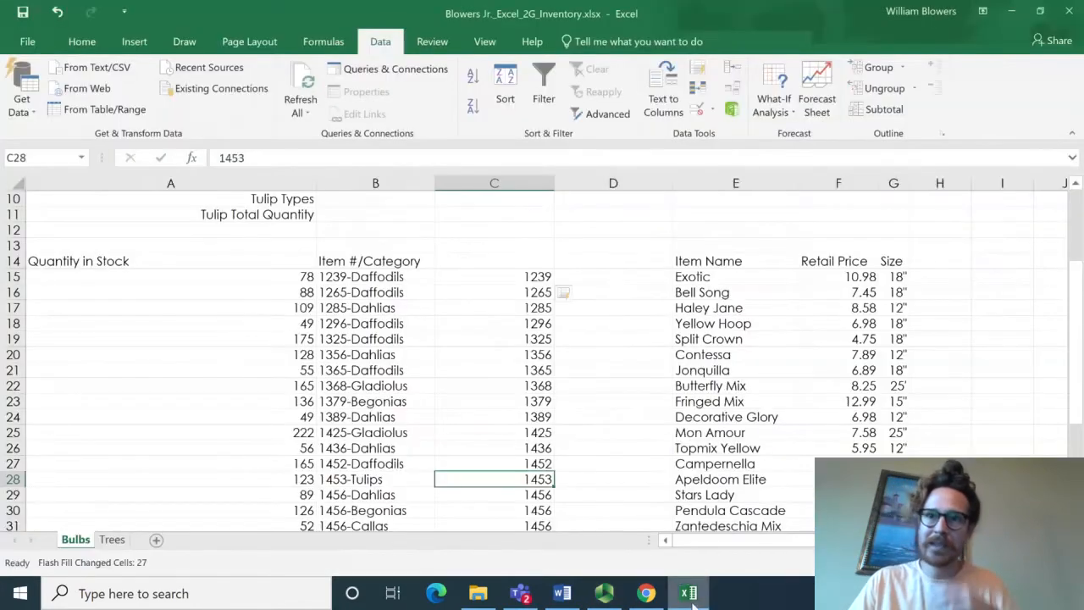
- Enter the category Daffodils in cell D15, next to item number 1239
click(513, 275)
click(606, 273)
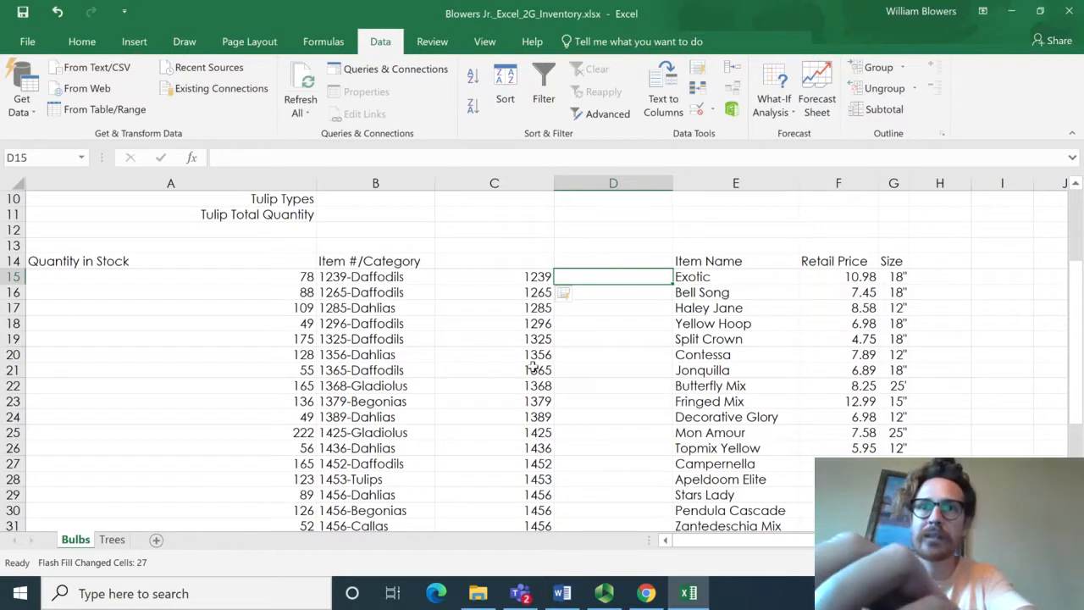
text(Daf)
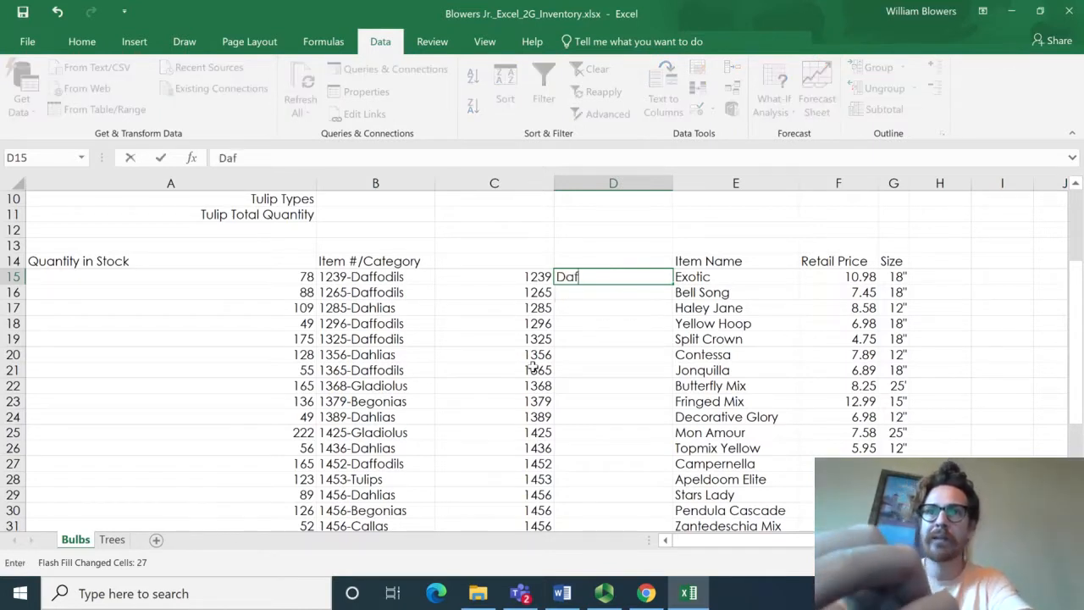
text(fodils)
key(Return)
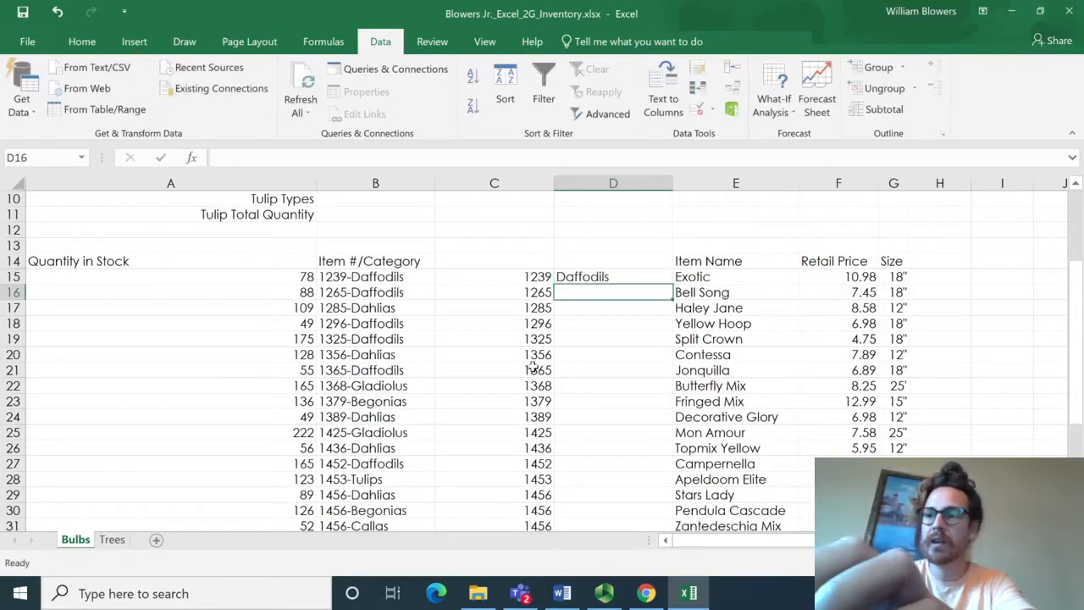
- Use Flash Fill from cell D15 to extract the remaining categories down column D
key(Up)
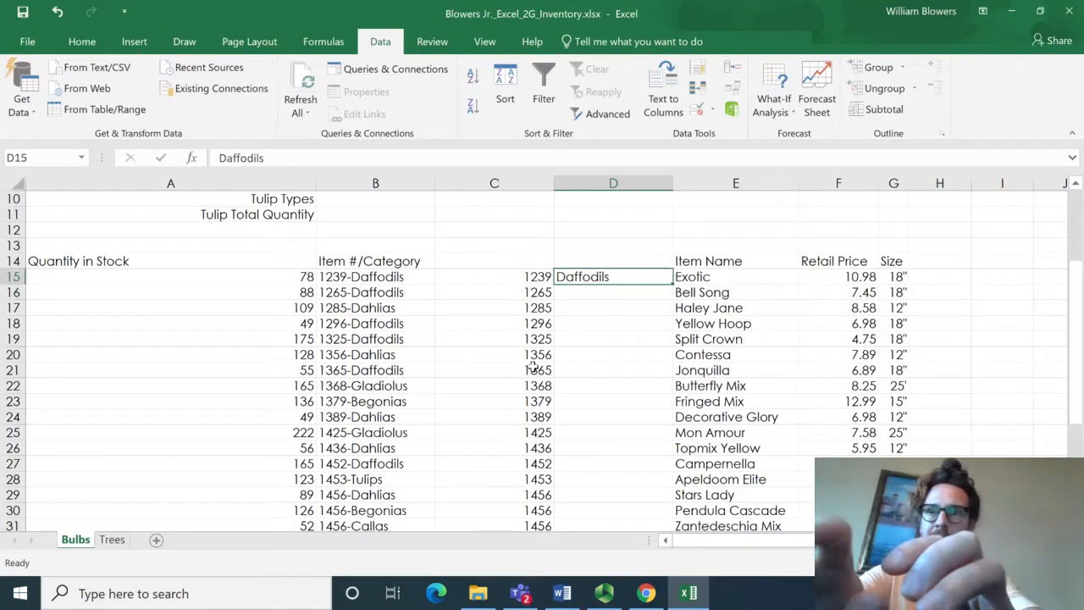
key(ctrl+e)
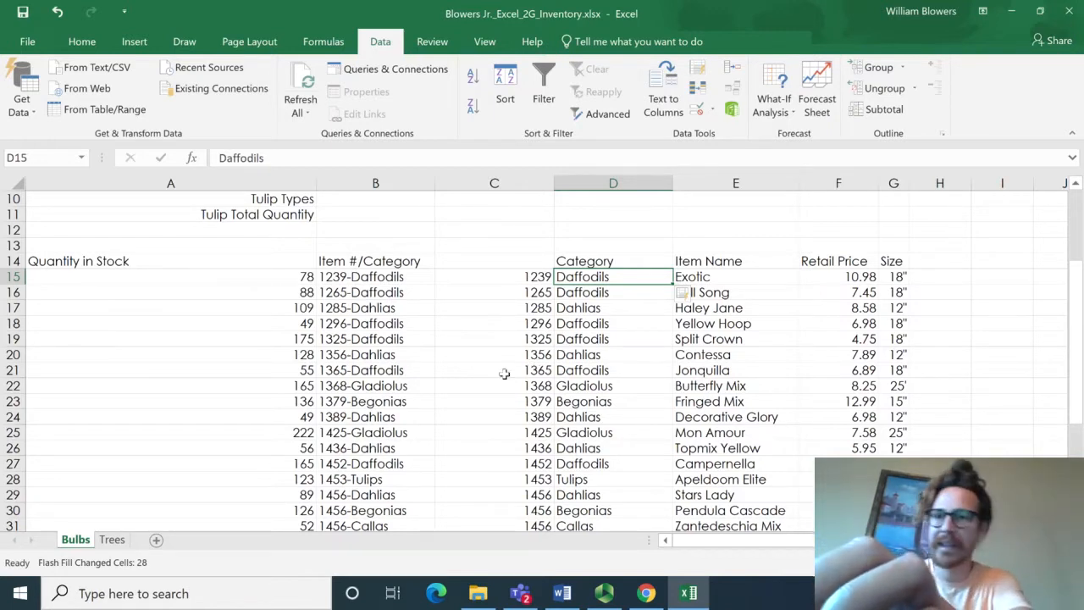
click(654, 363)
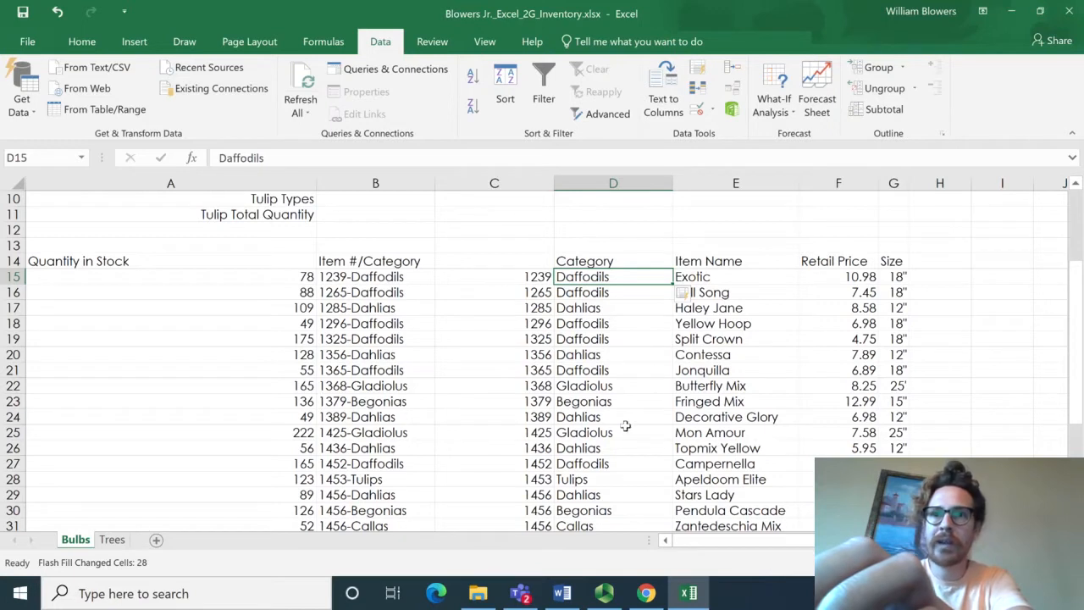
click(626, 429)
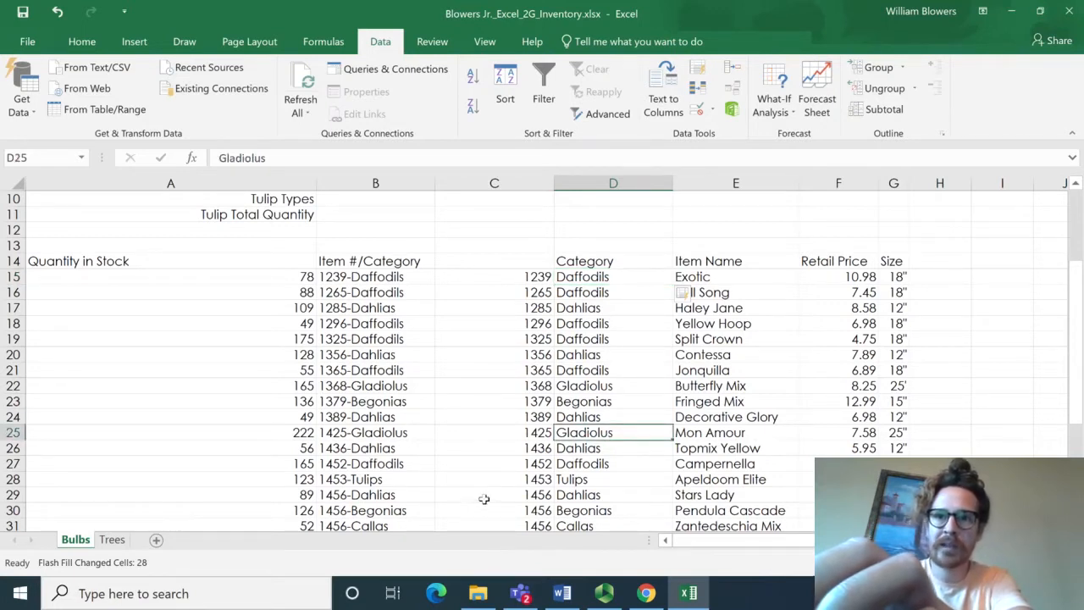
- Enter the column title Item # in cell C14 above the extracted item numbers
click(498, 267)
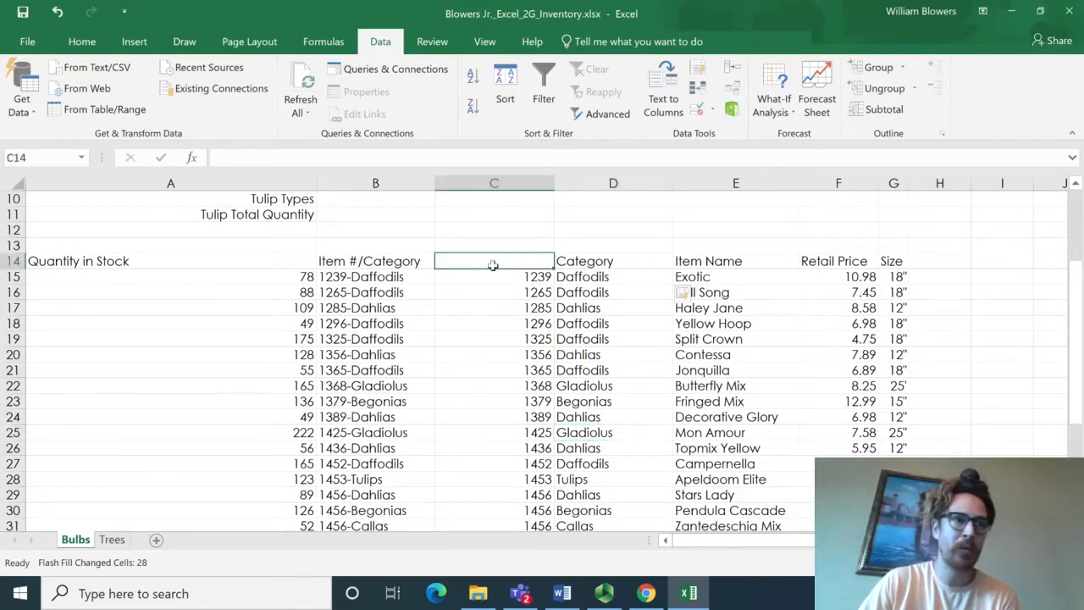
scroll(495, 301, down, 1)
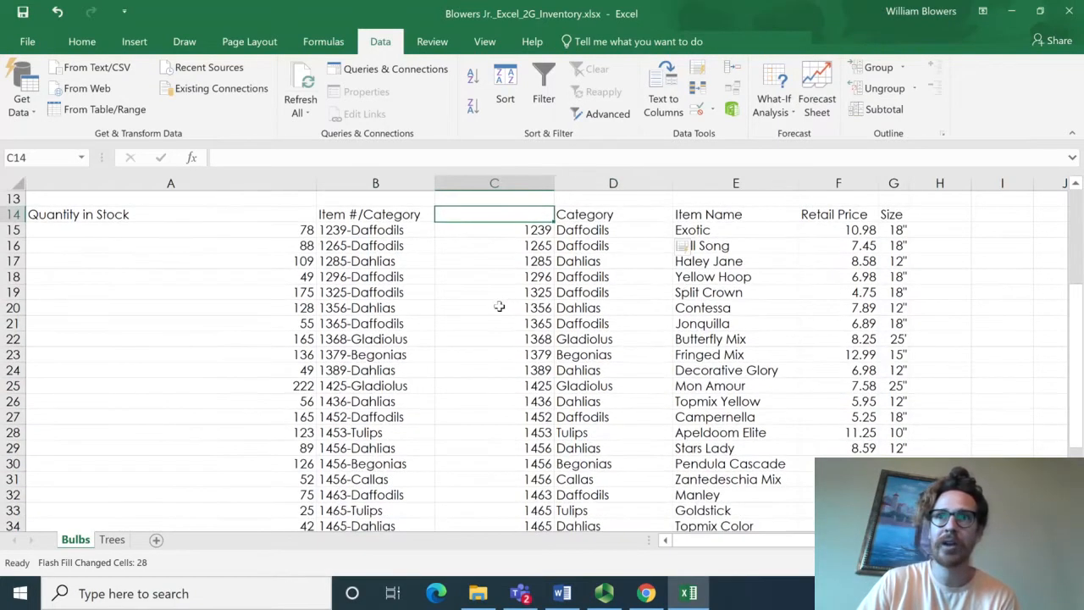
scroll(498, 307, up, 1)
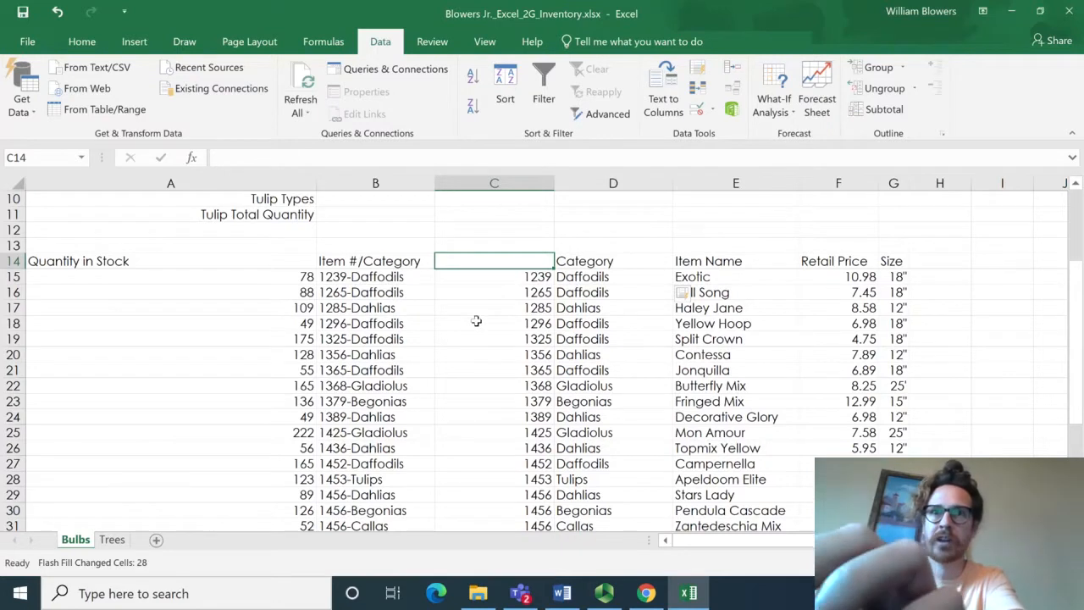
text(Item #)
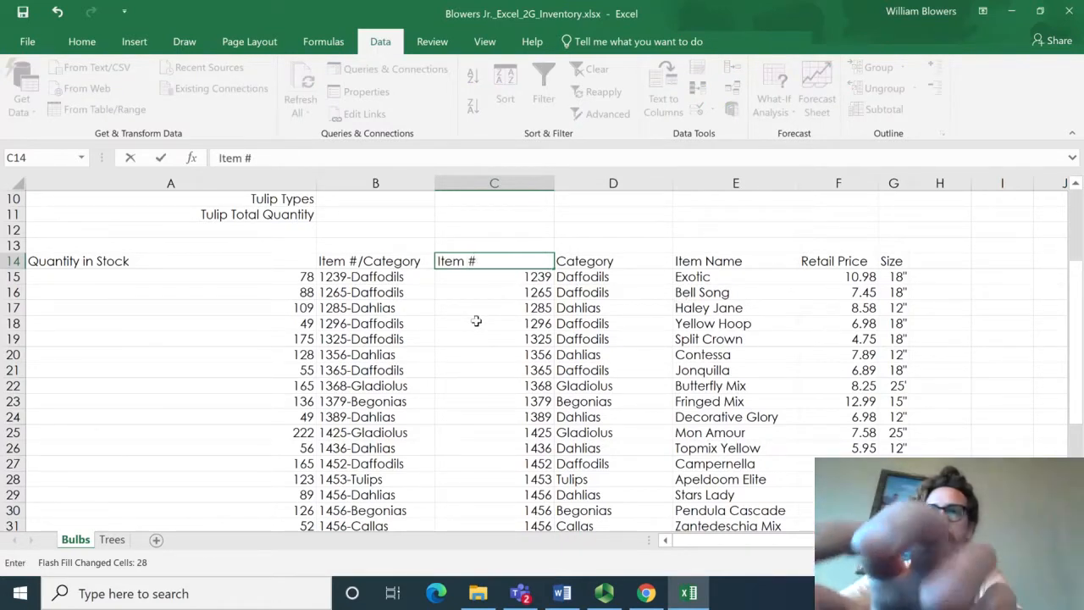
key(Tab)
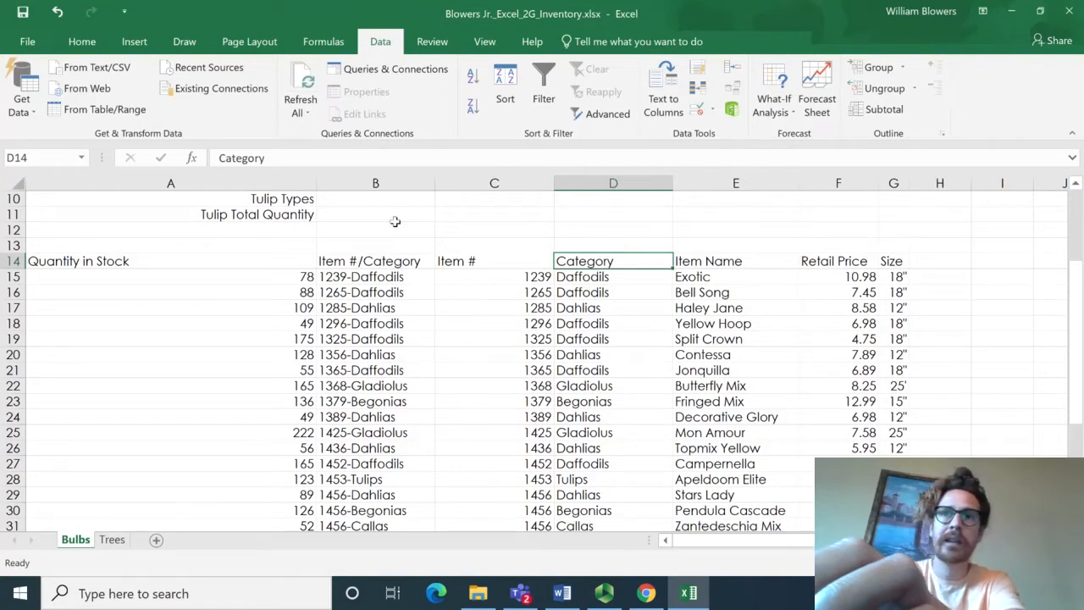
- Delete column B, the combined Item #/Category column, from the Bulbs sheet
click(384, 181)
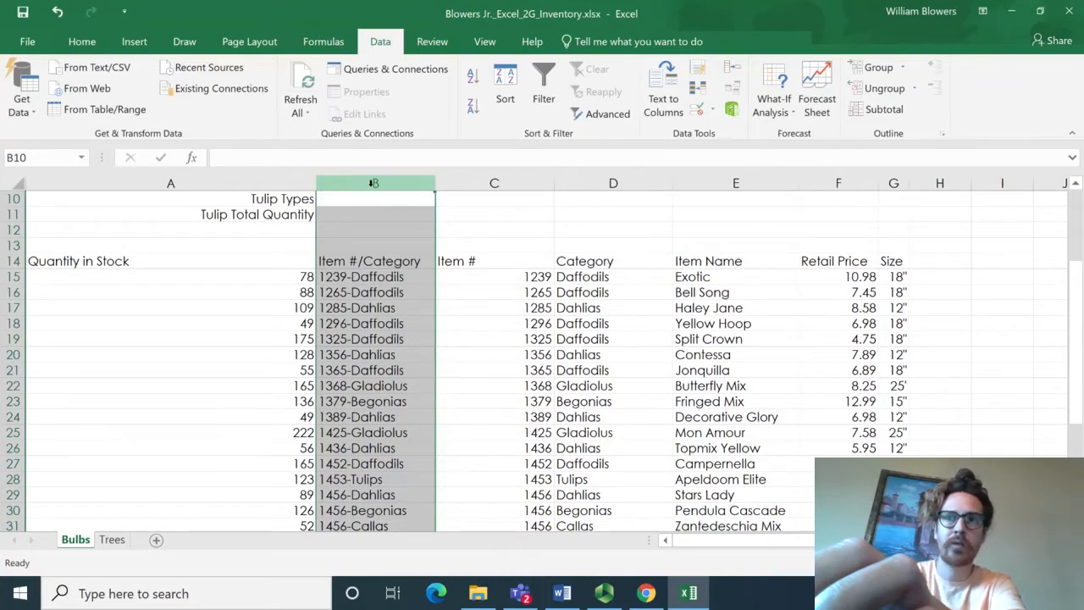
right_click(372, 183)
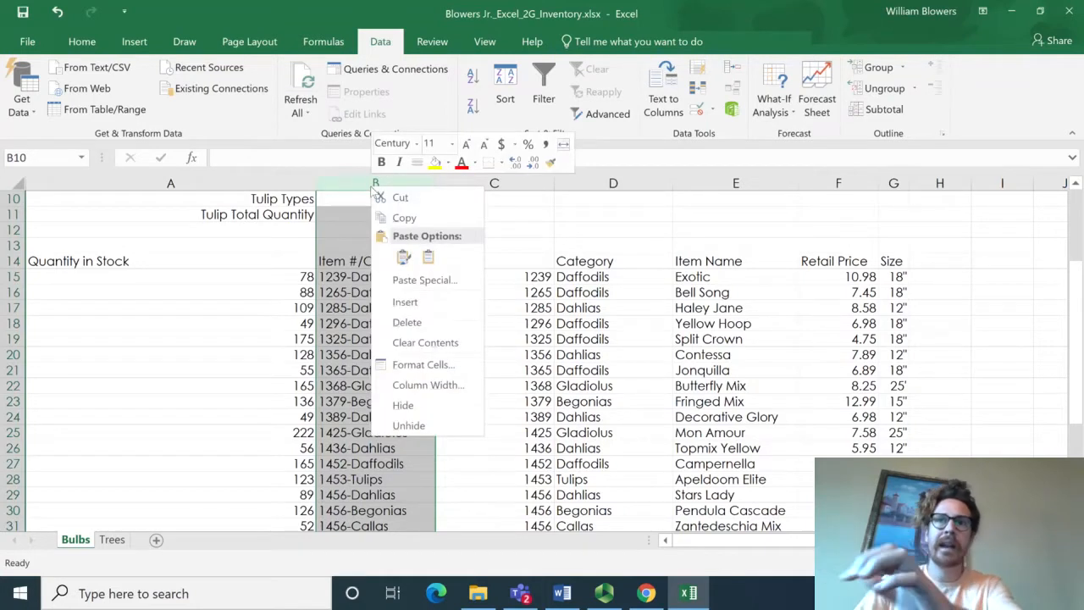
click(455, 322)
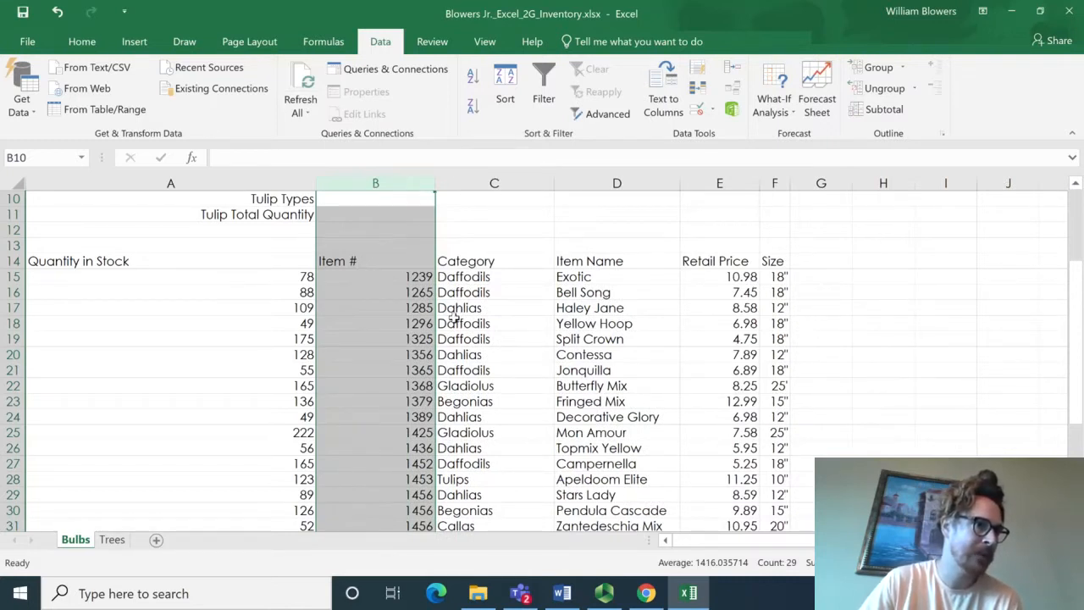
- Cut the Category column from column C and paste it into column G
click(475, 183)
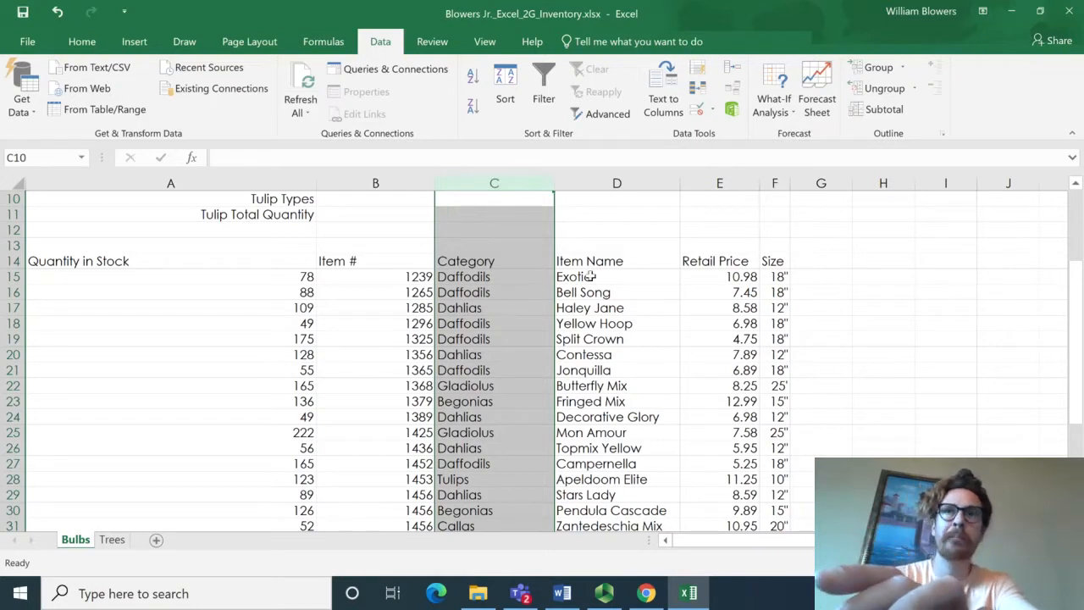
key(ctrl+c)
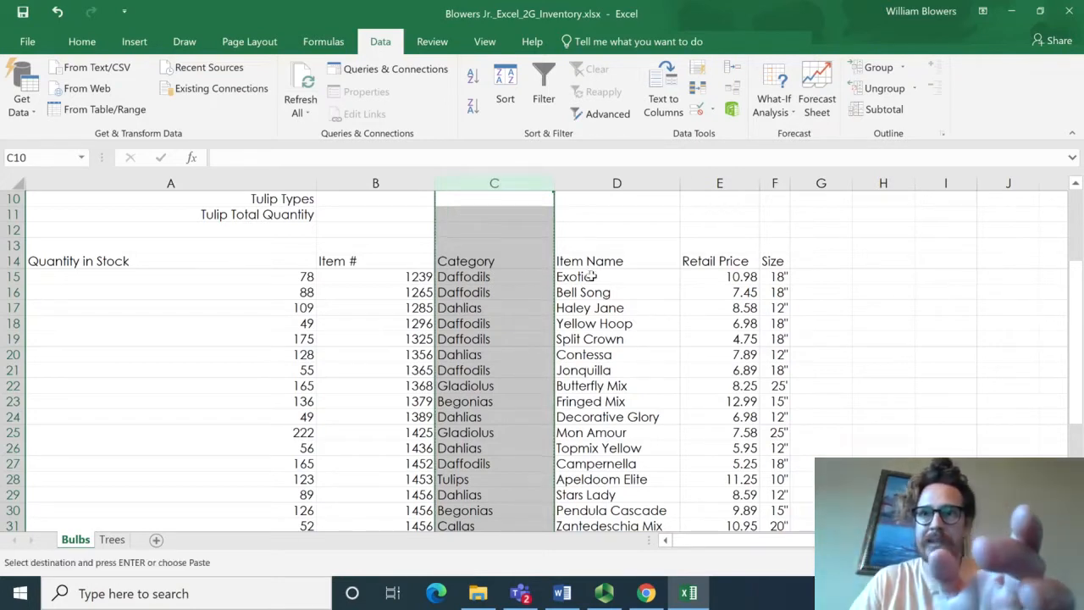
click(817, 183)
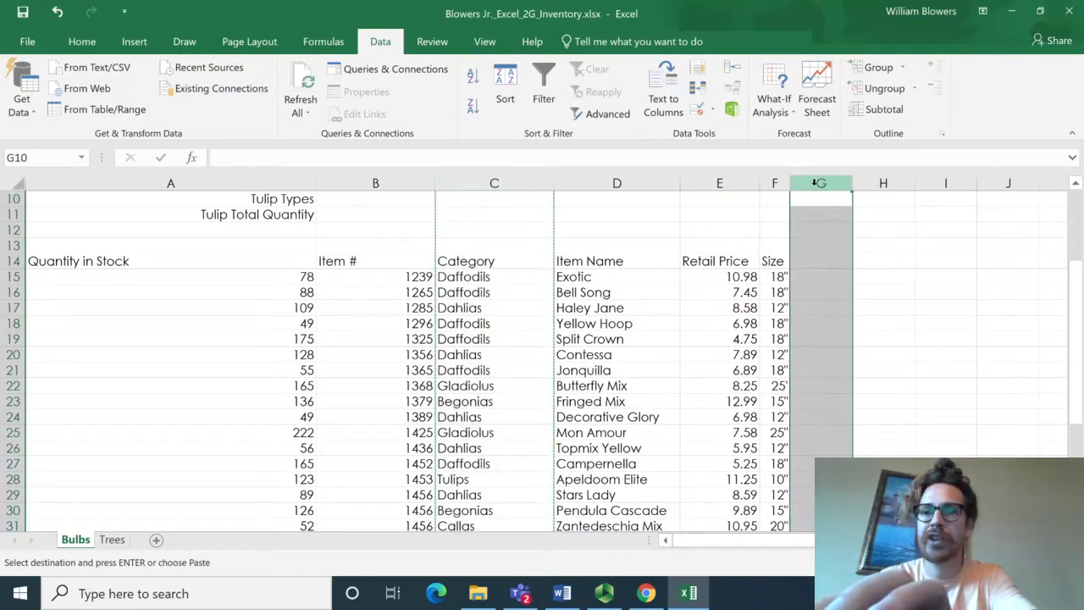
key(Return)
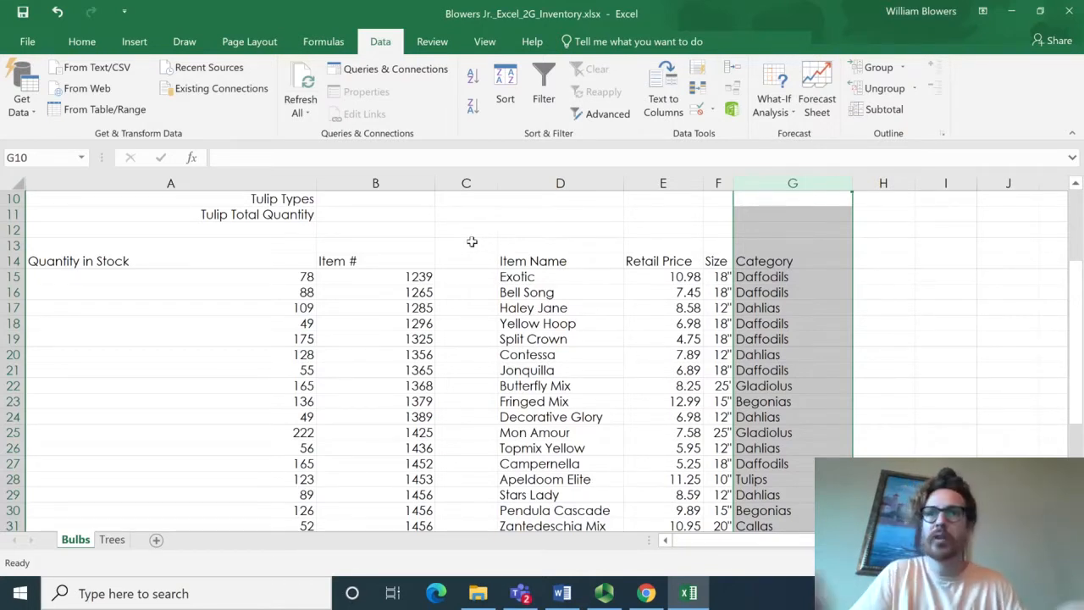
- Check steps 4 and 5 of the grader instructions in Word and delete the empty column C from the Bulbs sheet in Excel
click(562, 593)
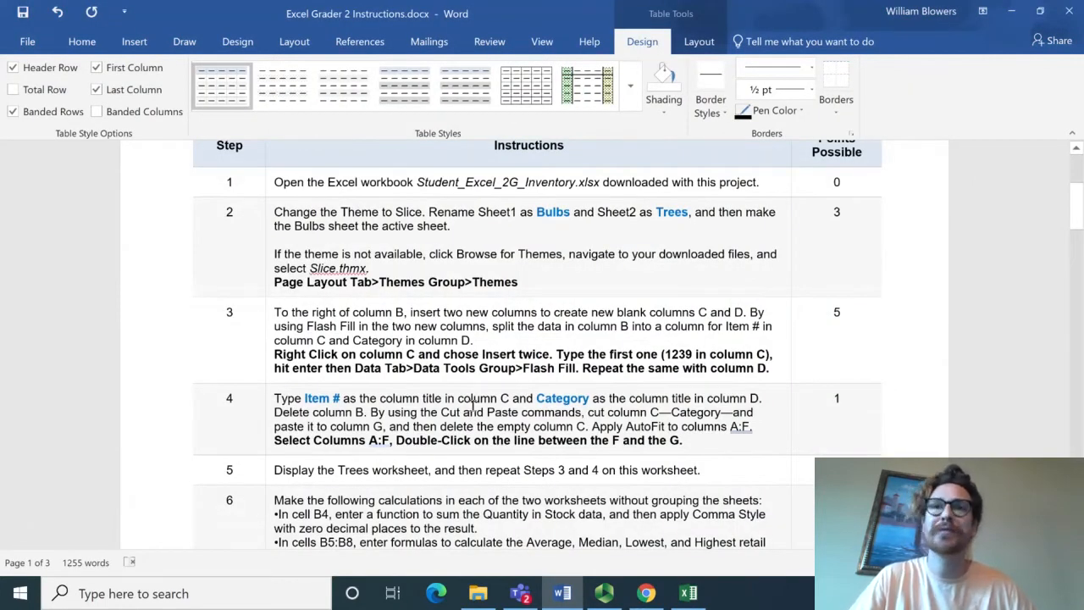
scroll(472, 407, down, 3)
scroll(462, 399, down, 1)
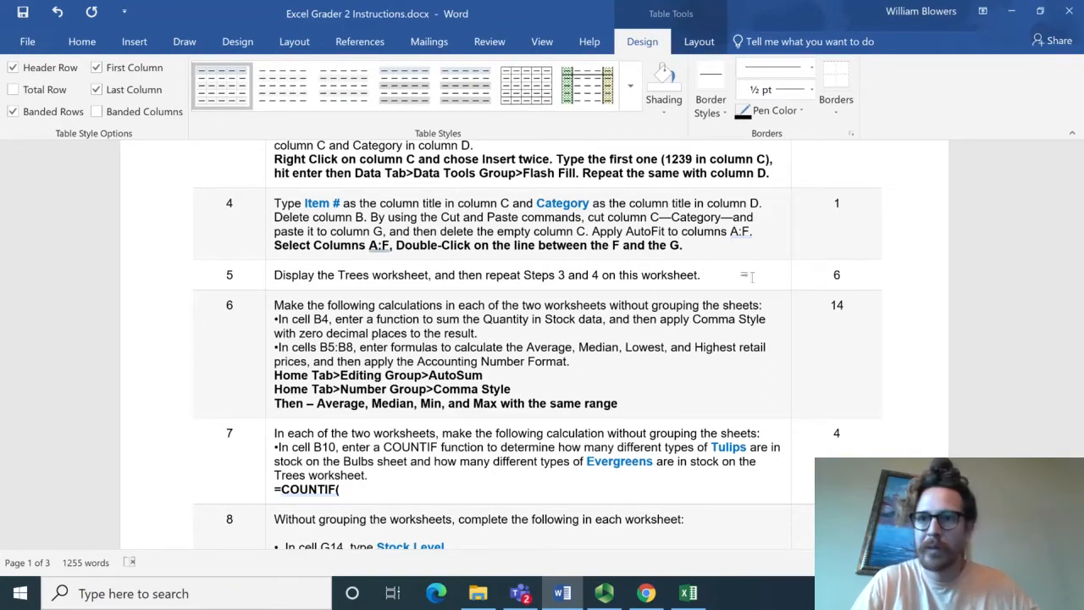
click(688, 592)
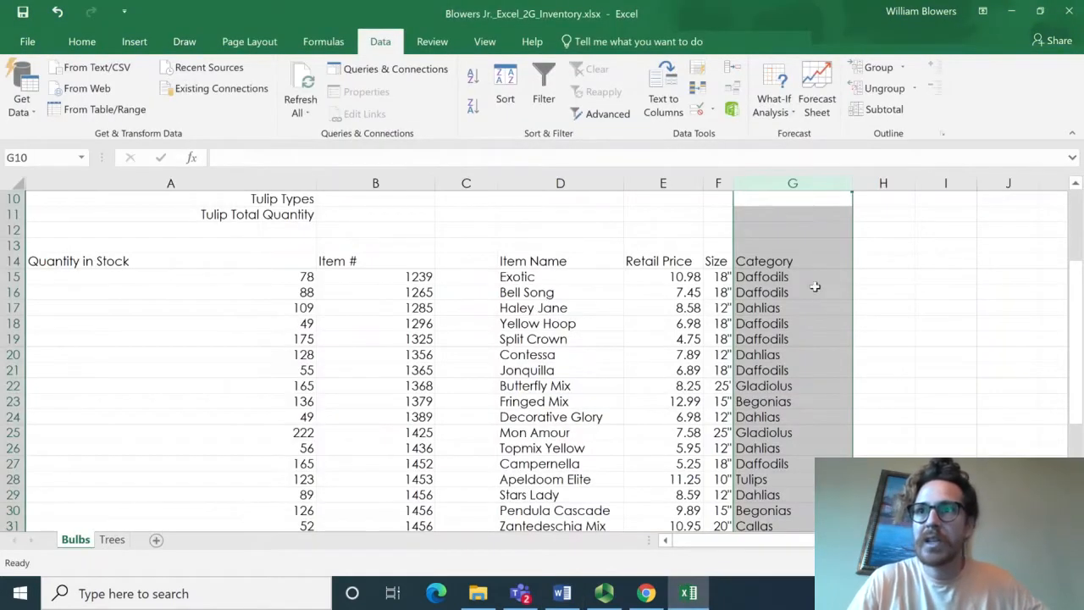
click(458, 183)
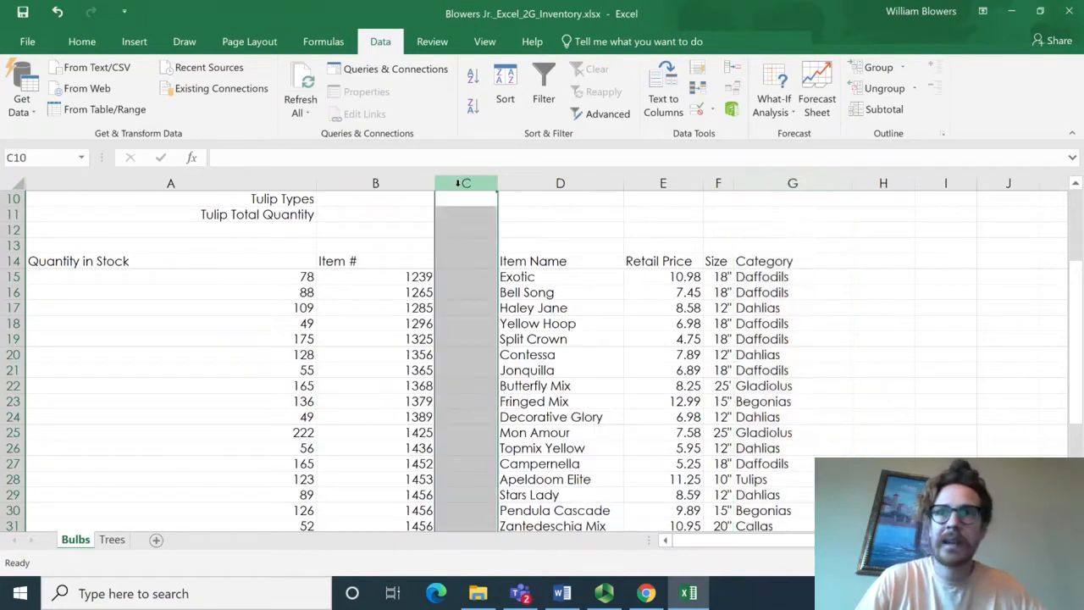
right_click(458, 183)
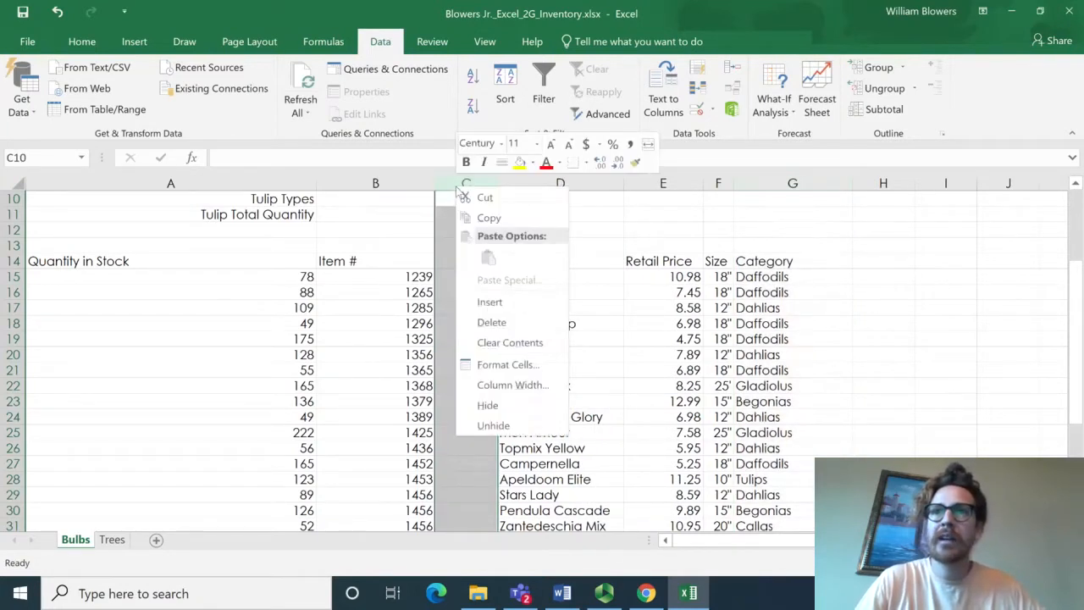
click(491, 321)
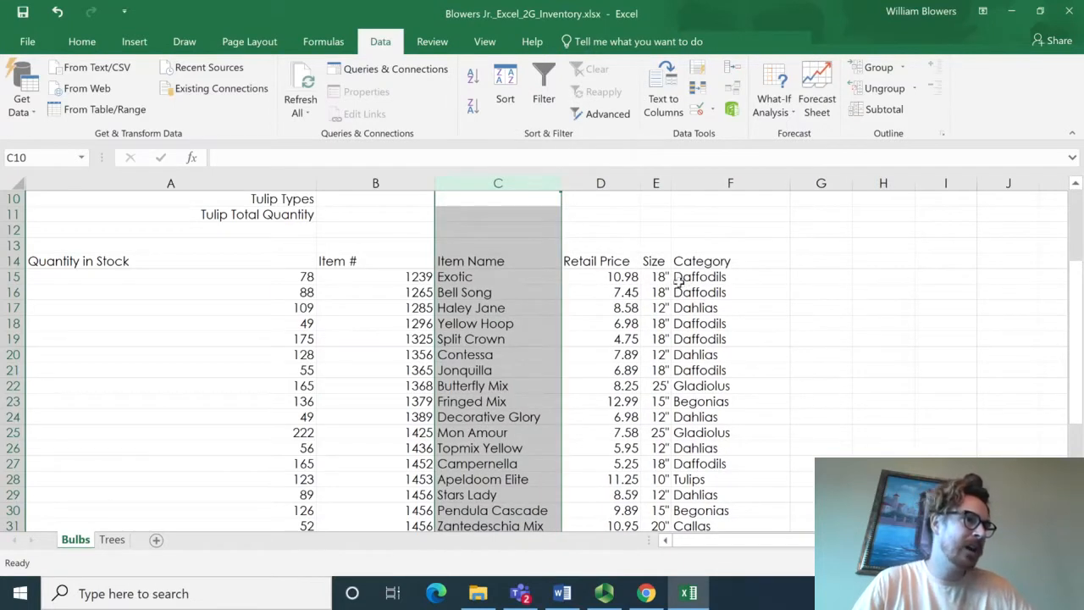
- AutoFit the widths of columns A through F on the Bulbs sheet
click(169, 184)
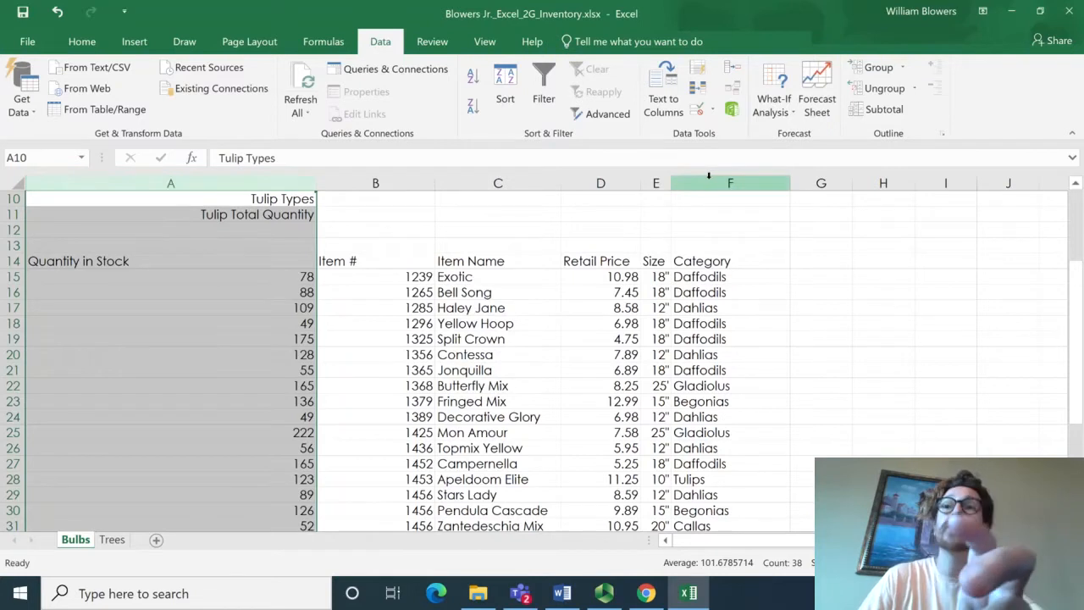
shift+click(707, 180)
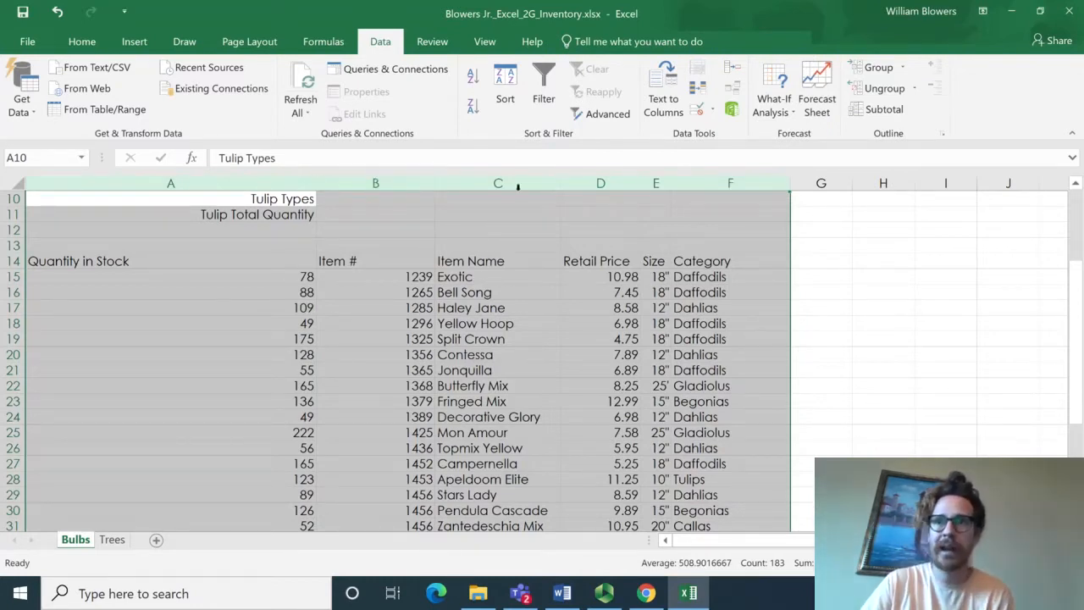
double_click(560, 182)
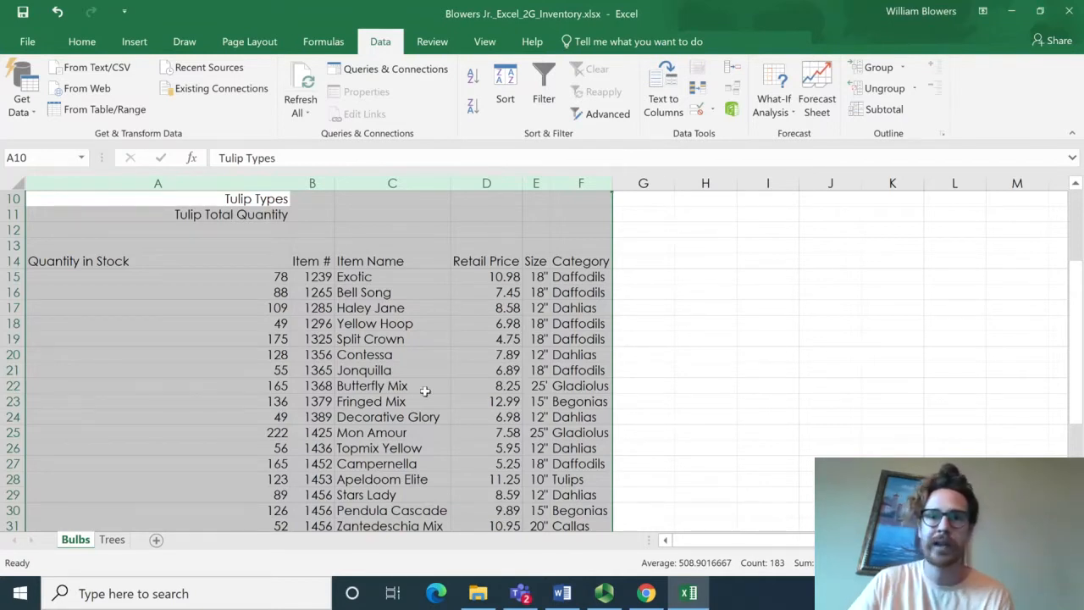
- On the Trees sheet, insert two blank columns C and D before the Item Name column
click(103, 540)
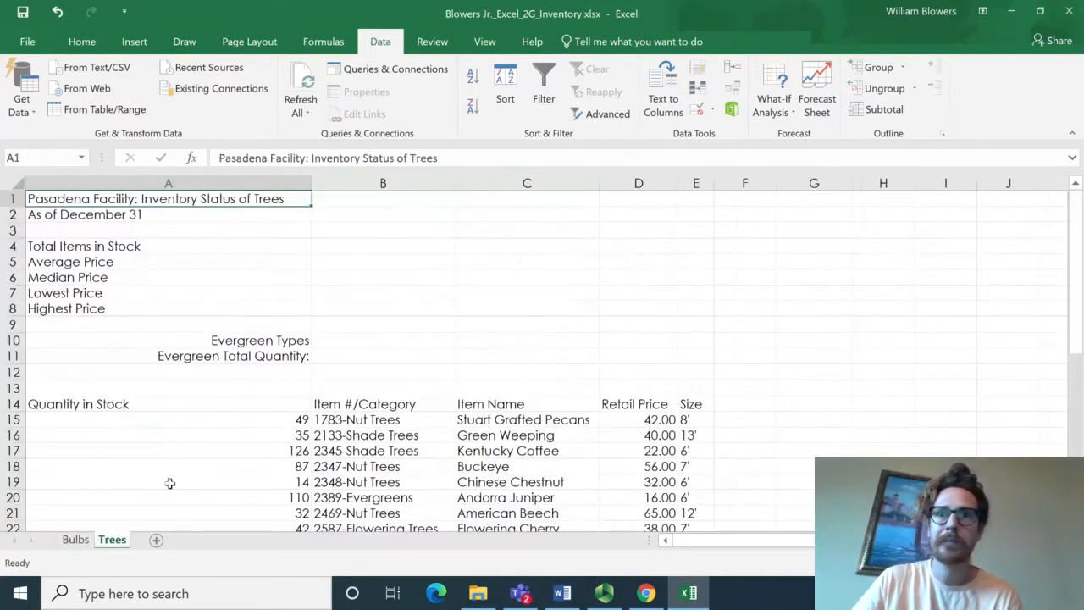
click(477, 183)
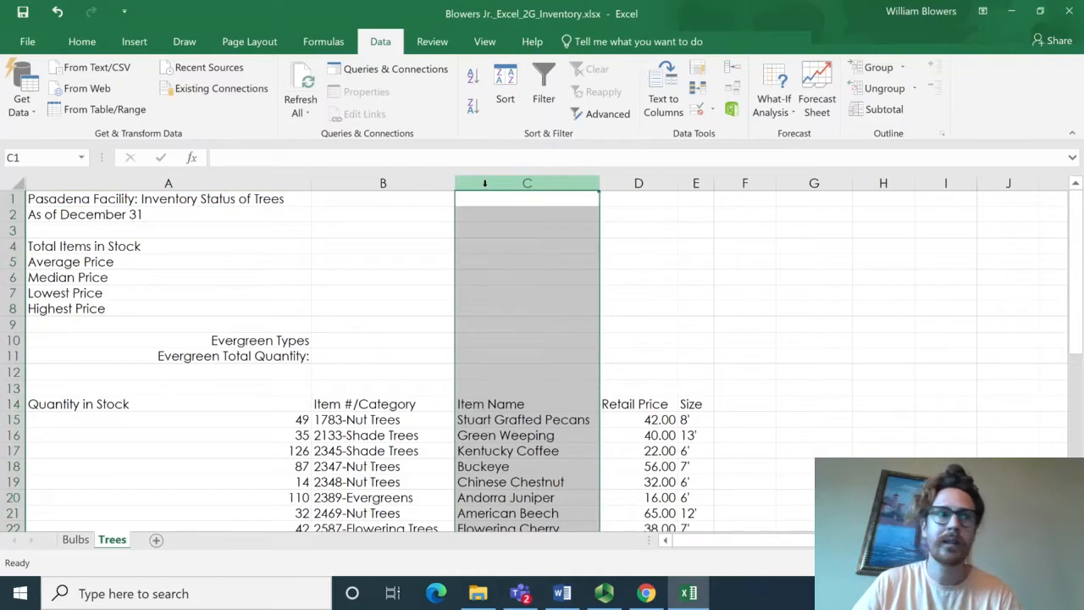
right_click(484, 183)
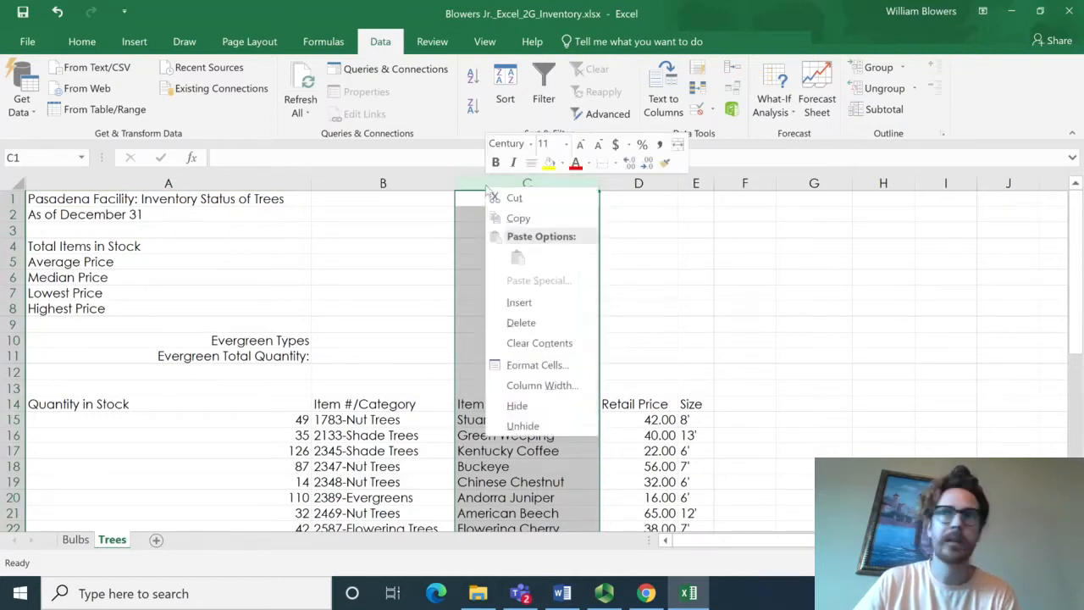
click(529, 303)
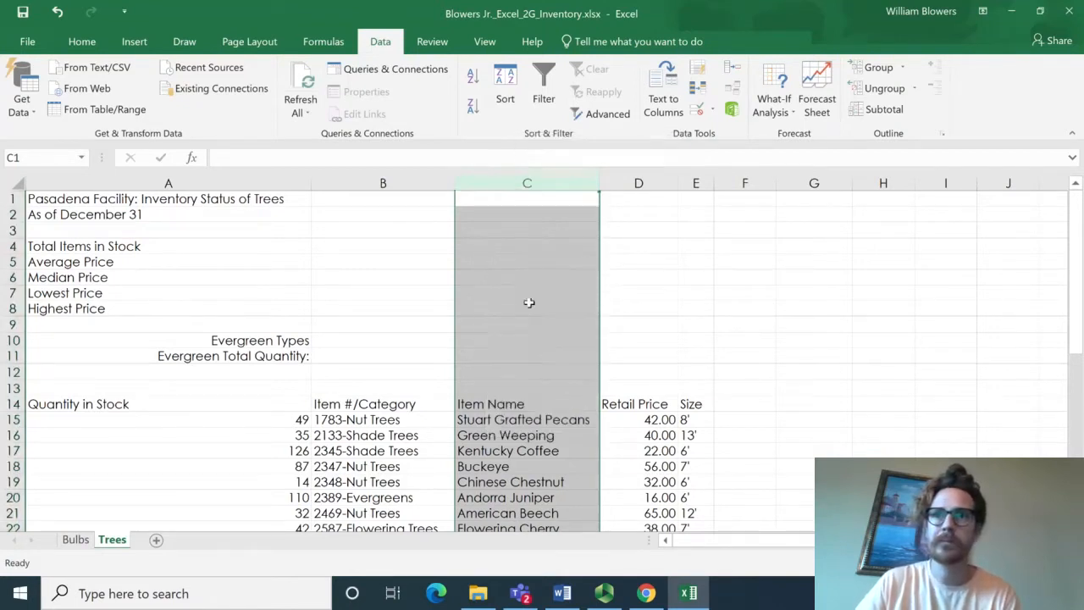
right_click(526, 183)
click(557, 298)
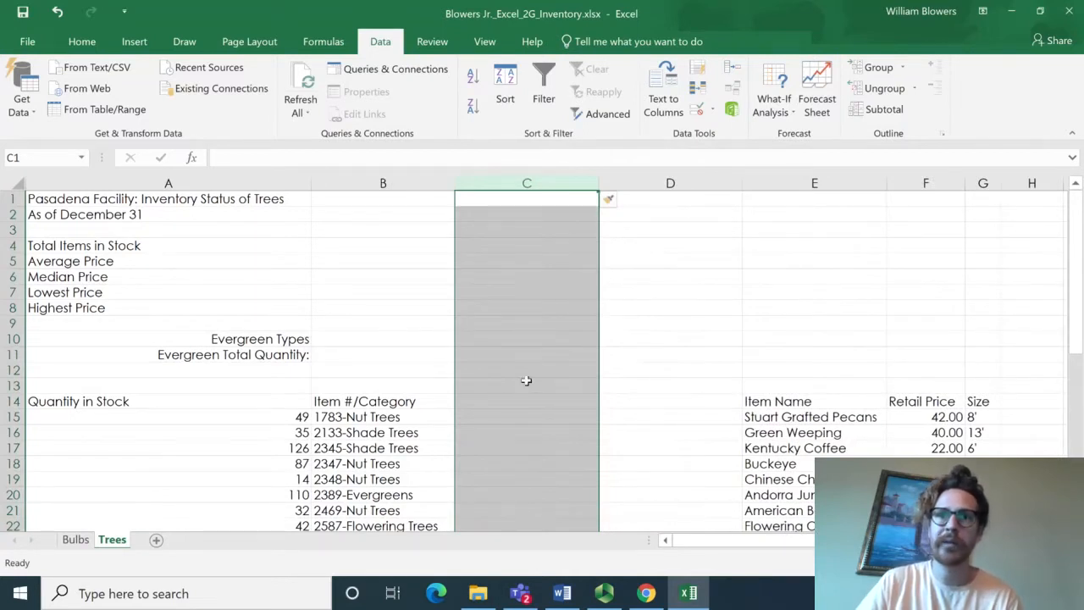
- Enter 1783 in cell C15 of the Trees sheet and Flash Fill the remaining item numbers down column C
click(498, 416)
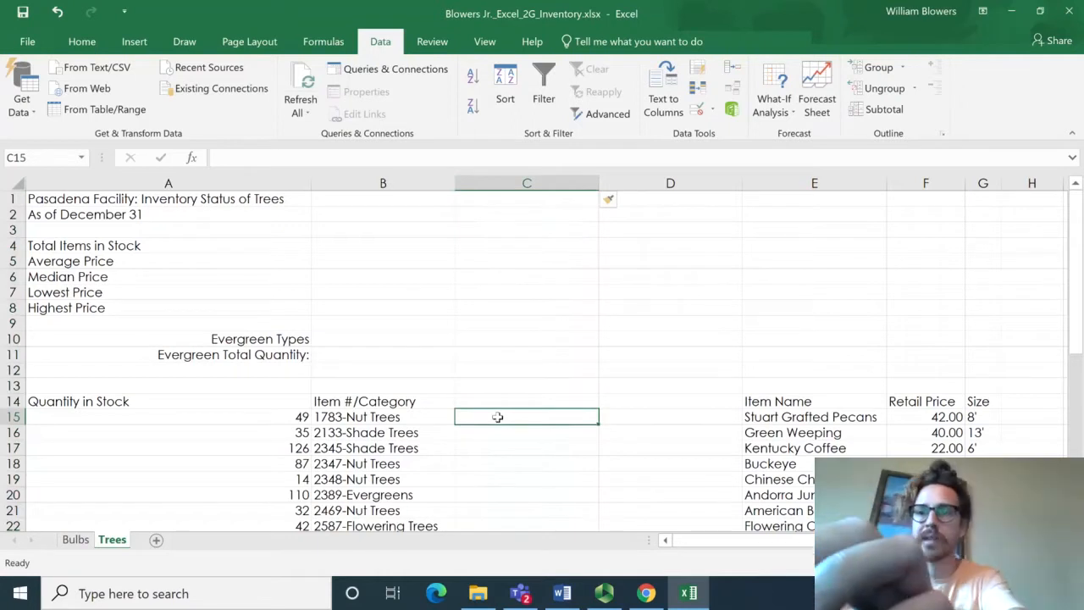
text(1783)
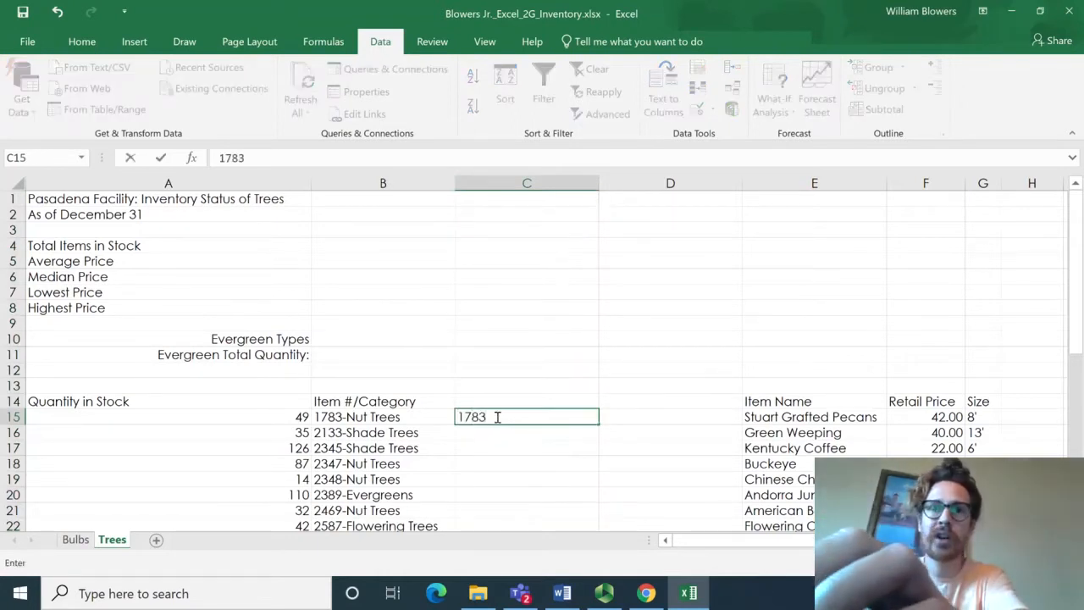
key(Return)
click(498, 417)
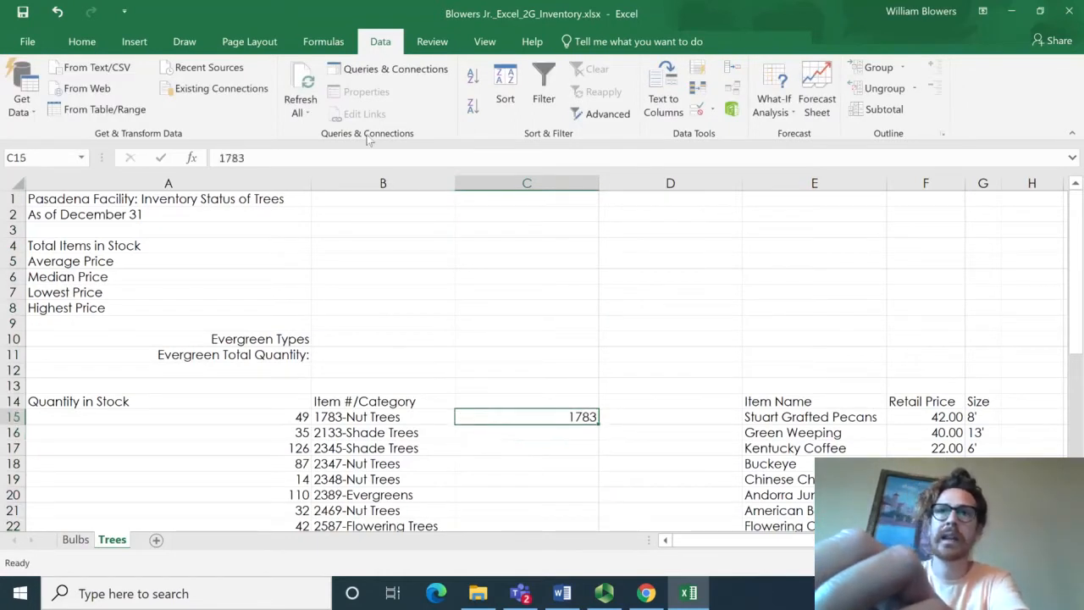
click(701, 71)
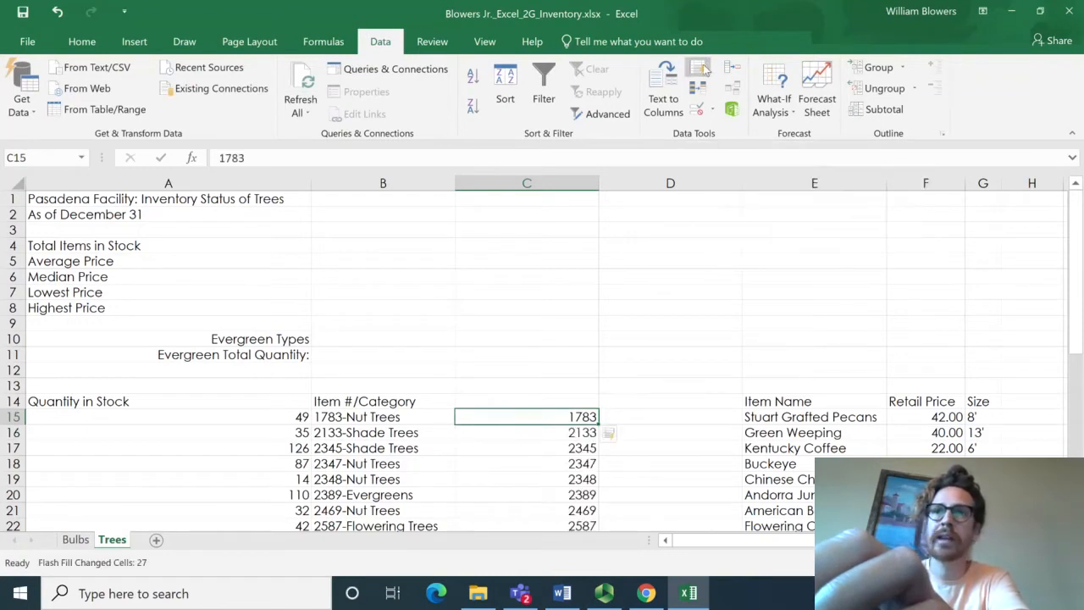
- Enter Nut Trees in cell D15 of the Trees sheet and Flash Fill the categories down column D
click(655, 413)
text(Nut Trees)
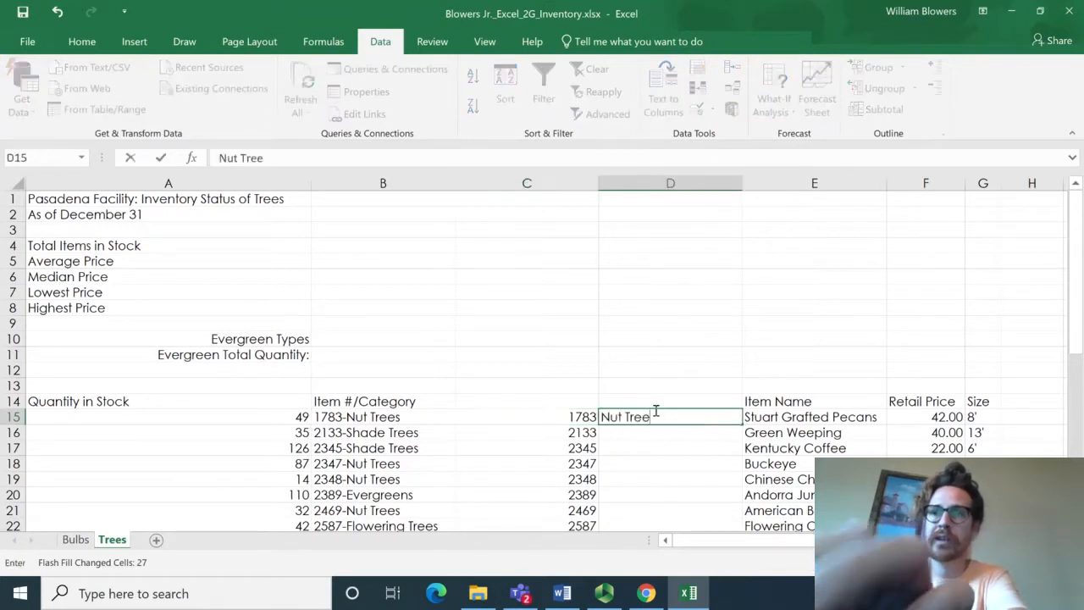
key(Return)
click(655, 412)
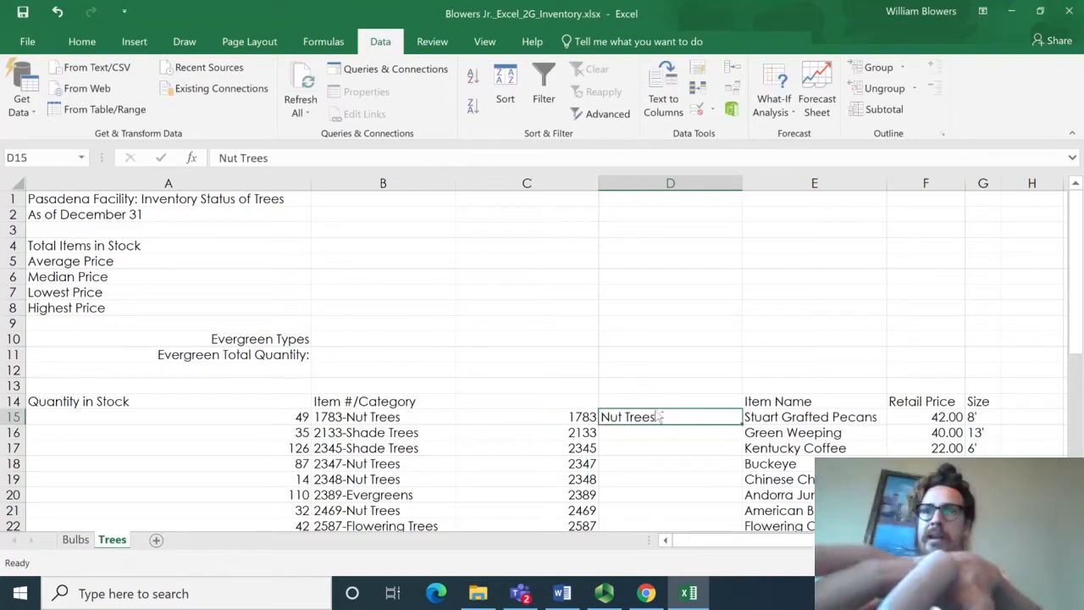
key(ctrl+e)
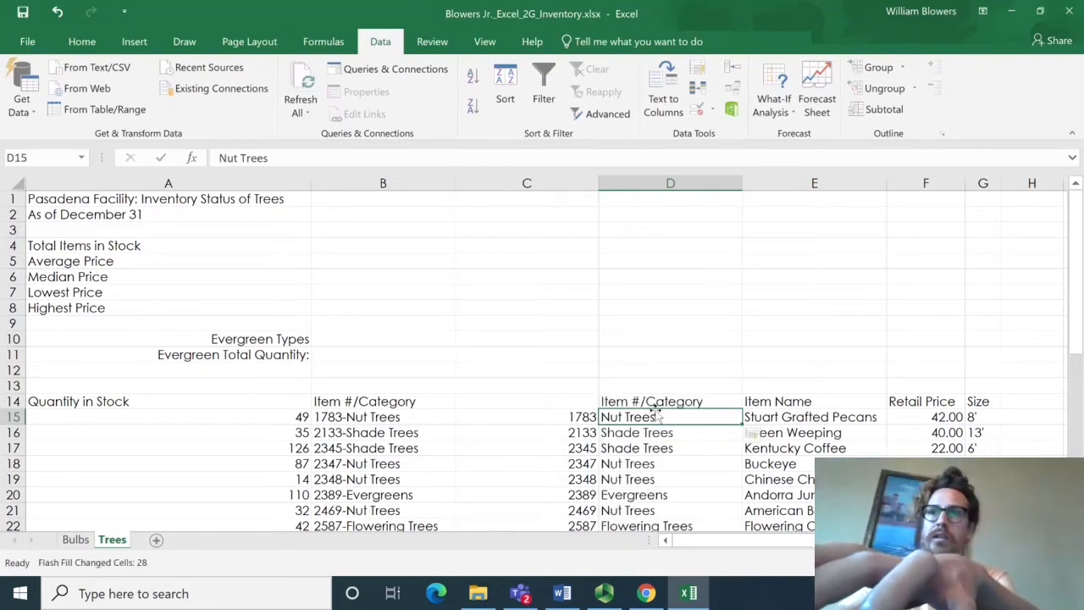
- Title the two new columns in row 14, with Category in D14 and Item # in C14
click(669, 401)
text(Category)
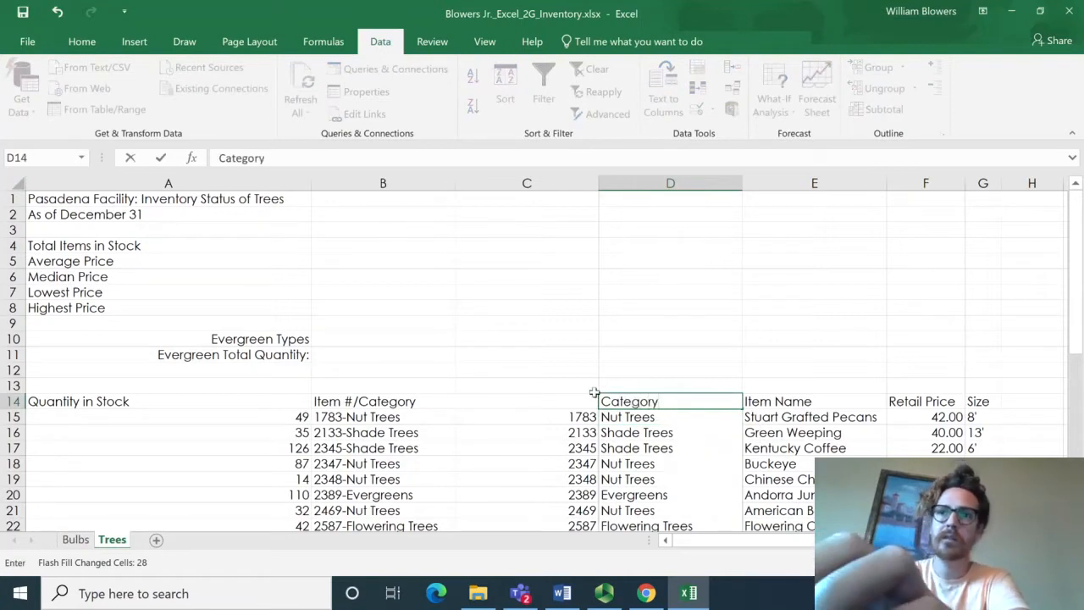
click(562, 401)
text(Item )
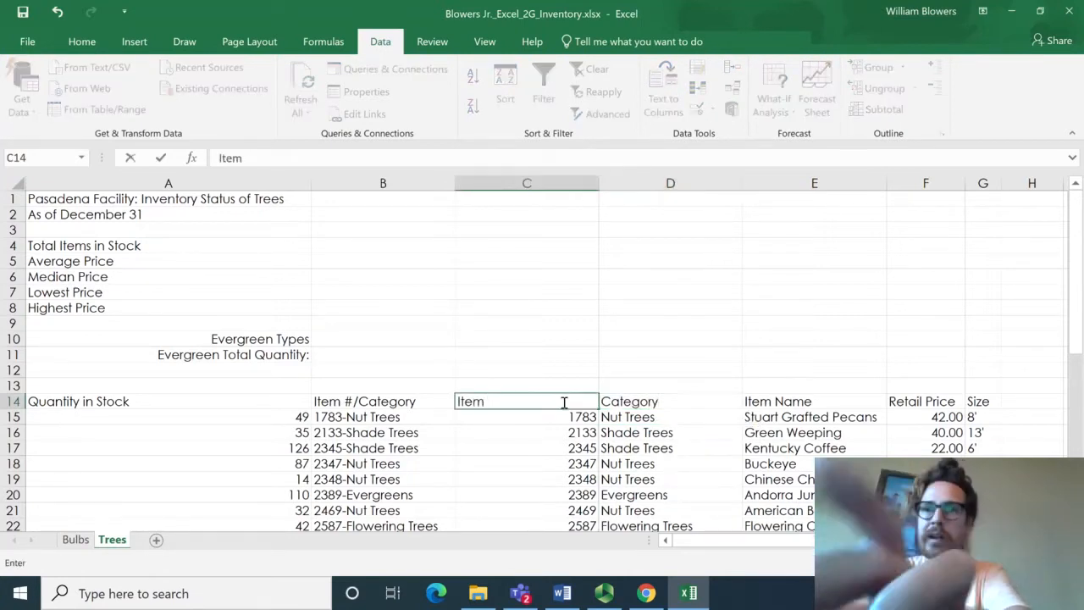
text(#)
key(Return)
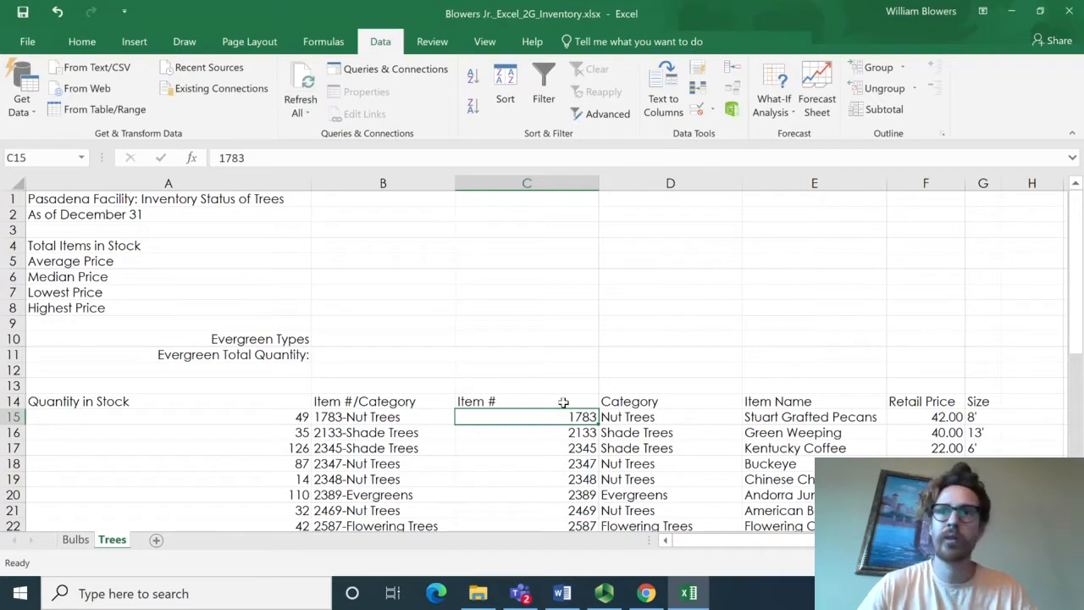
- Delete the combined Item #/Category column B from the Trees sheet and compare the layout with the Bulbs sheet
click(369, 183)
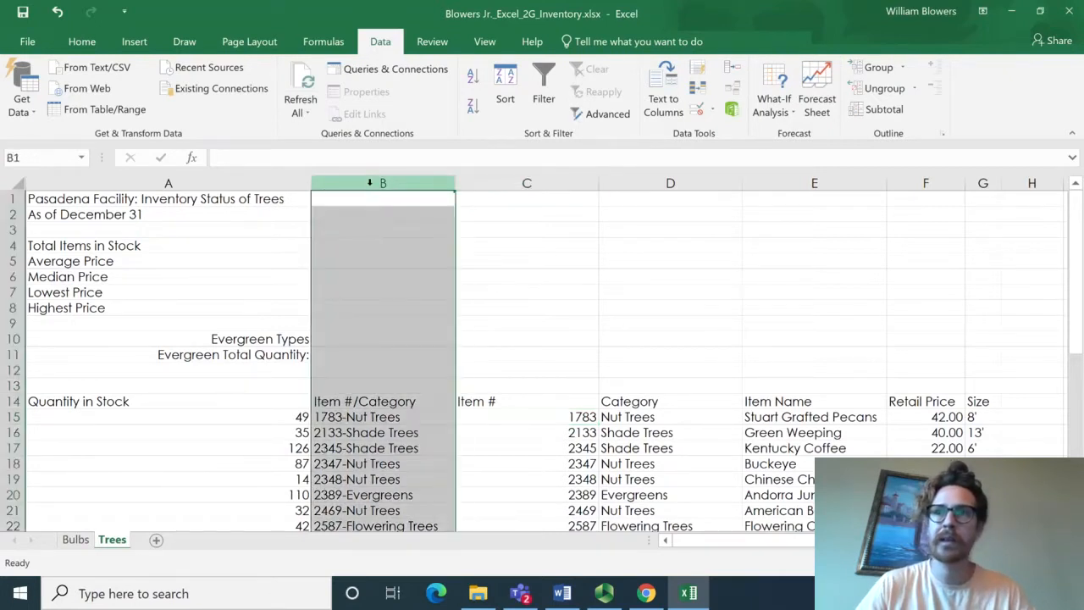
right_click(369, 183)
click(408, 321)
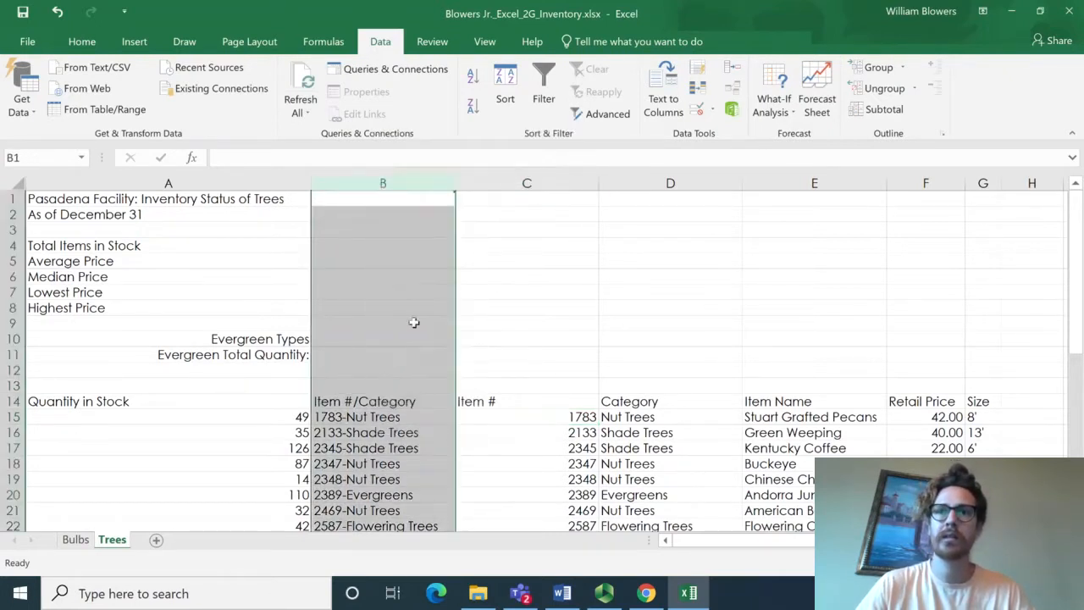
click(75, 540)
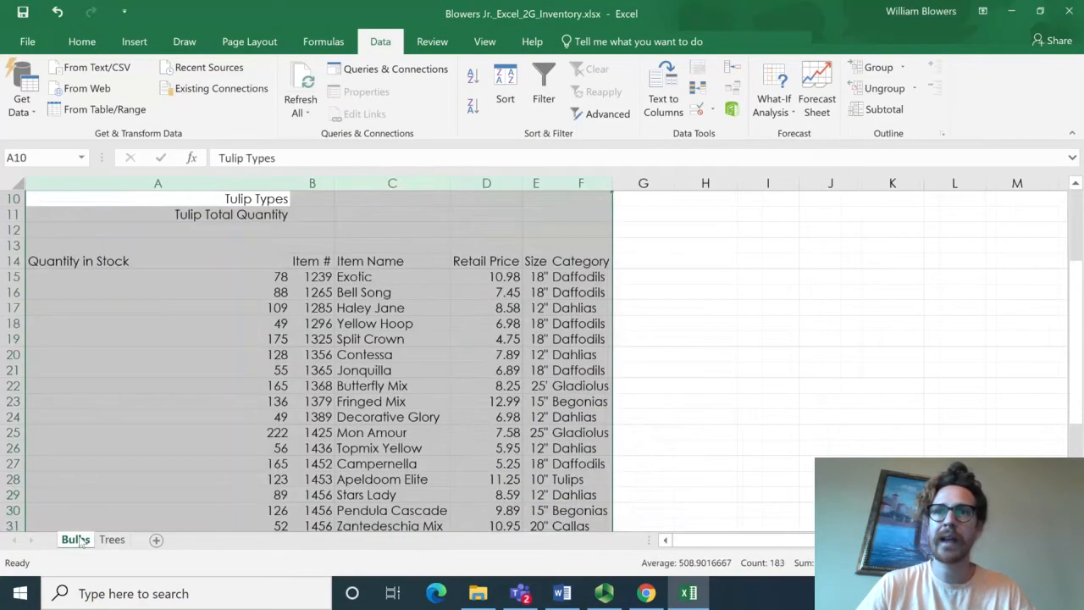
click(111, 540)
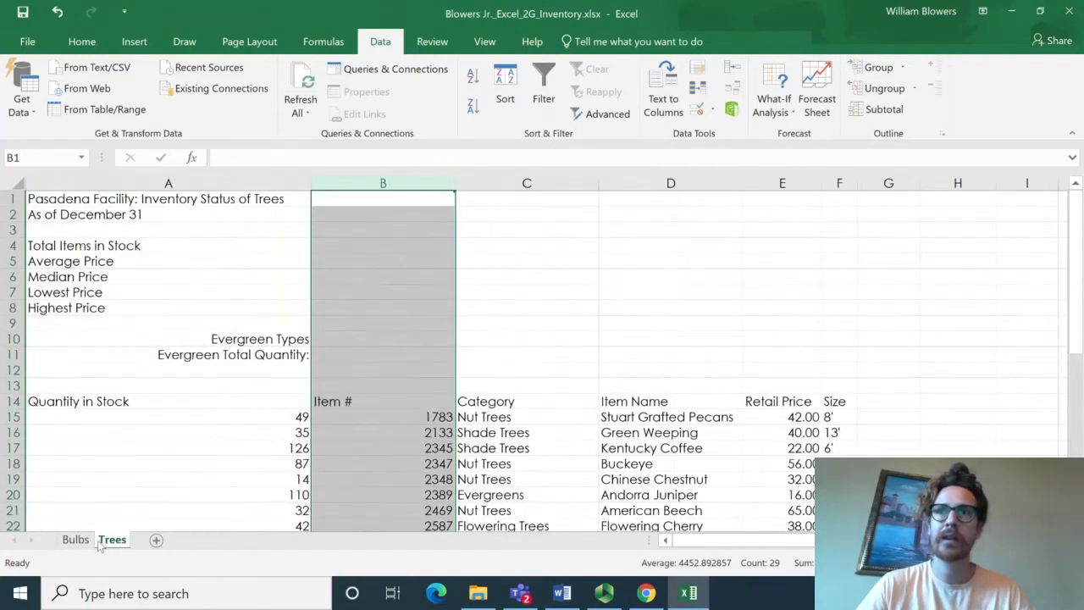
click(549, 369)
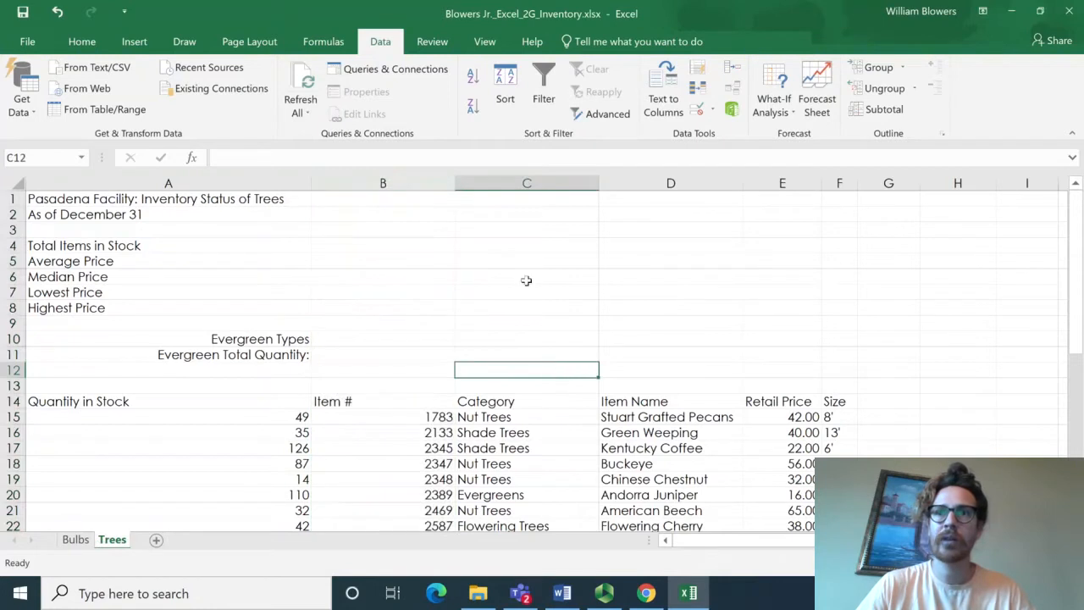
- Cut the Category column C on the Trees sheet and paste it into column G
click(520, 180)
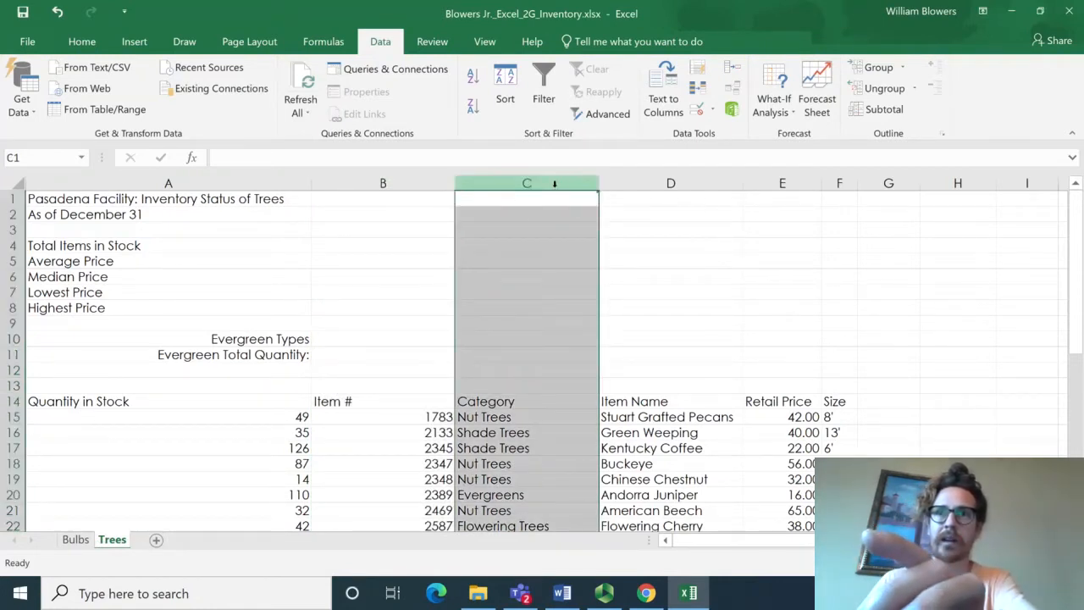
key(ctrl+x)
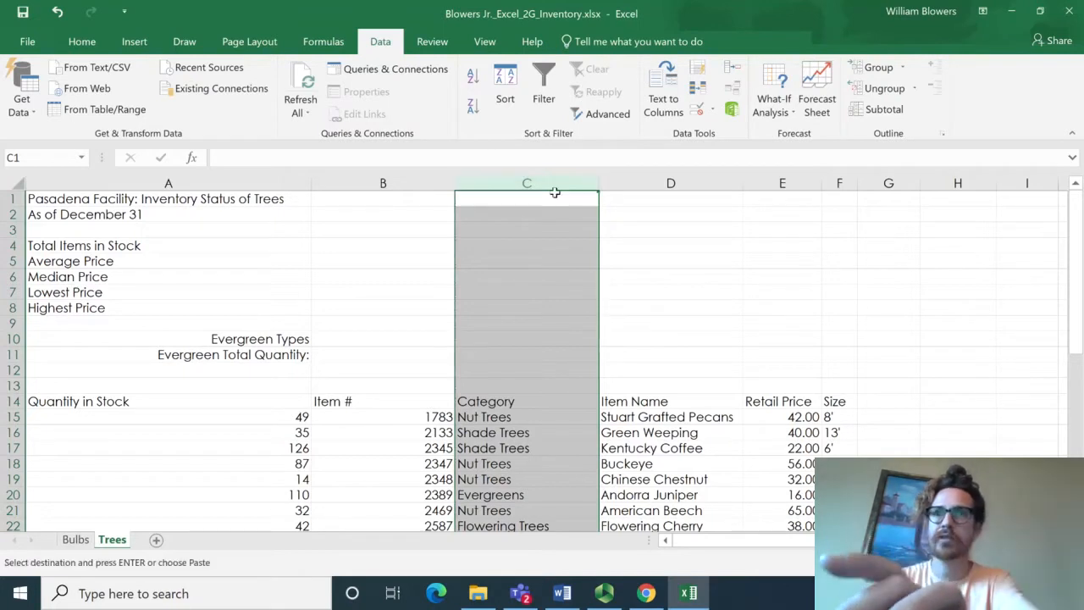
click(886, 182)
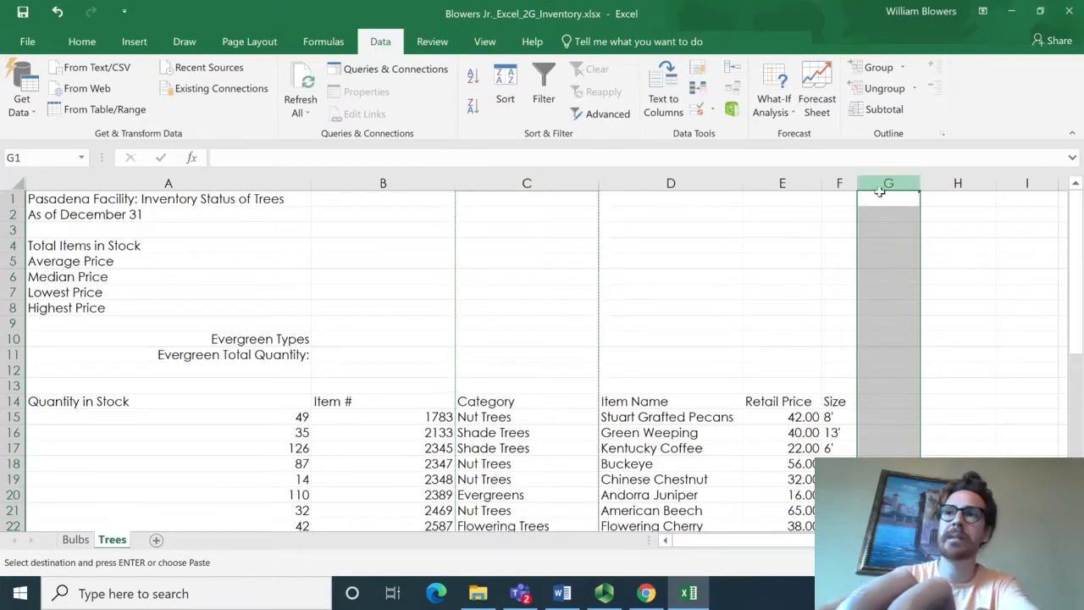
key(ctrl+plus)
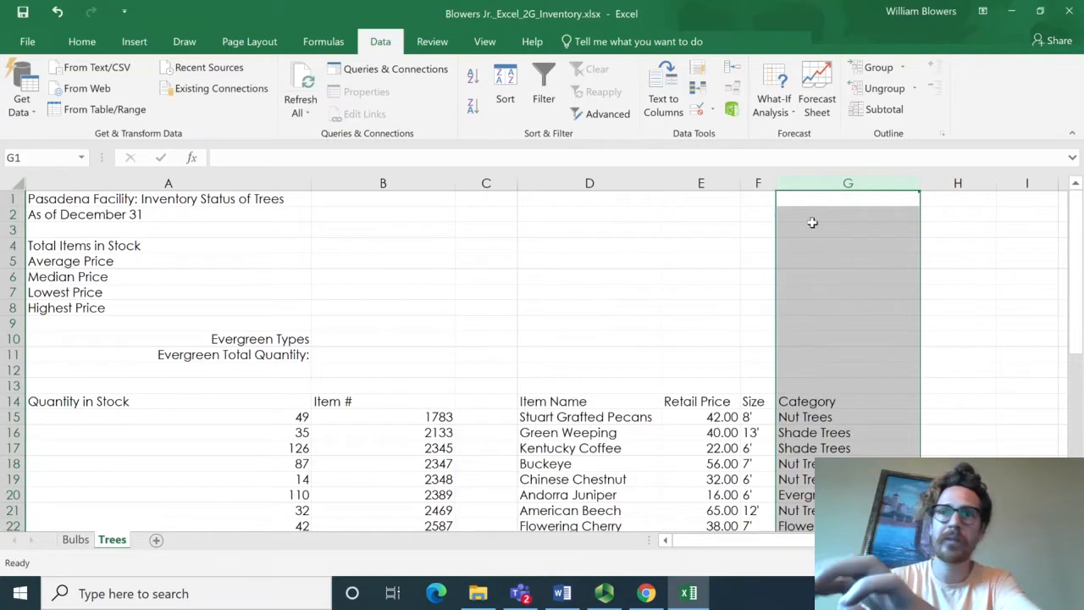
- Delete the empty column C from the Trees sheet
click(84, 183)
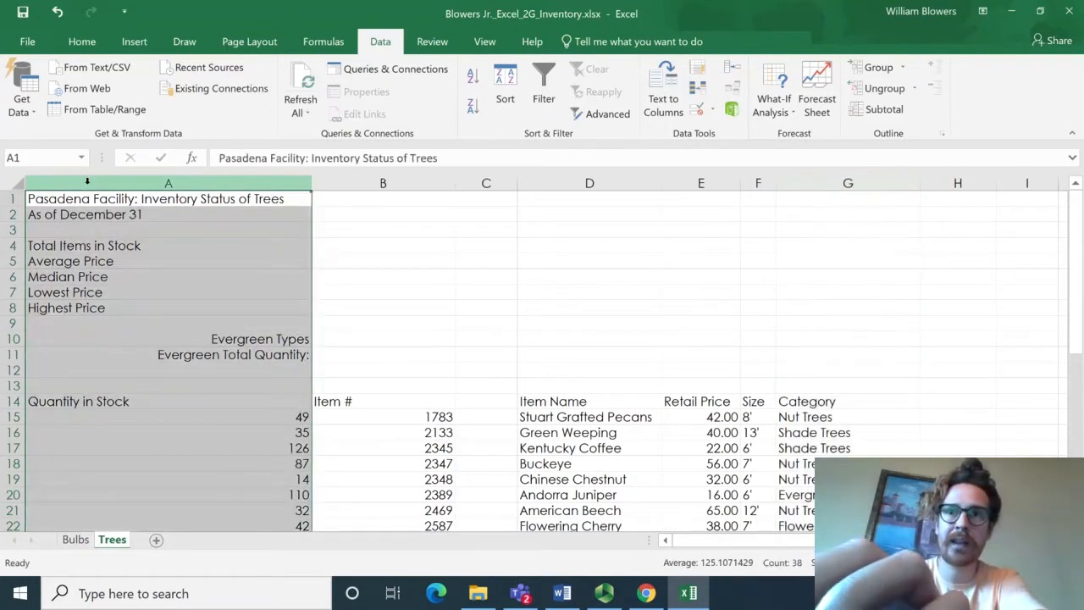
click(483, 182)
right_click(483, 182)
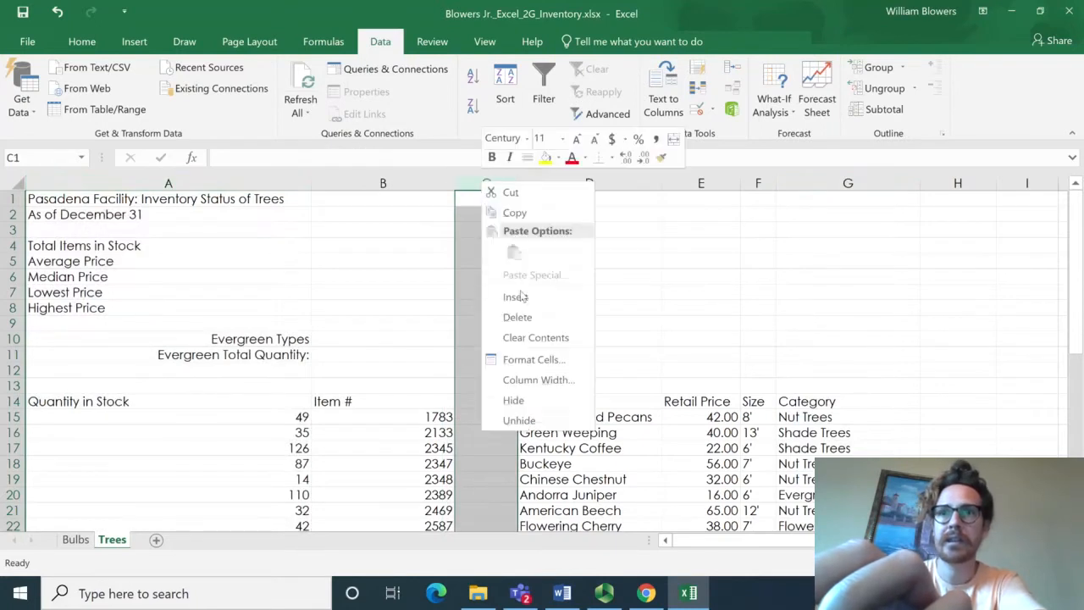
click(518, 316)
- AutoFit the widths of columns A through F on the Trees sheet
click(83, 181)
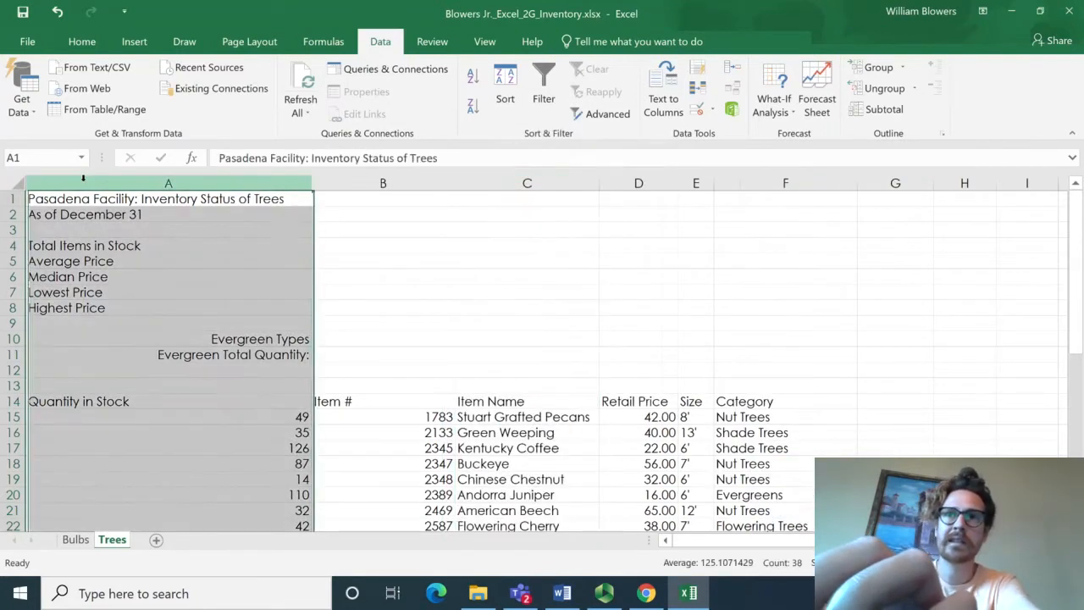
shift+click(804, 181)
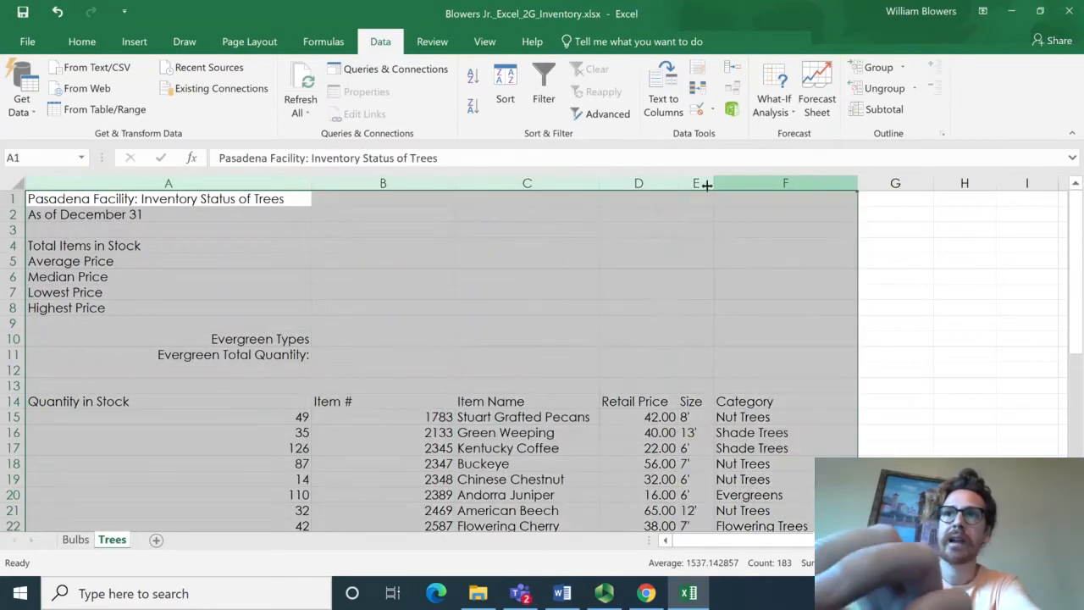
drag(600, 182, 602, 182)
double_click(604, 183)
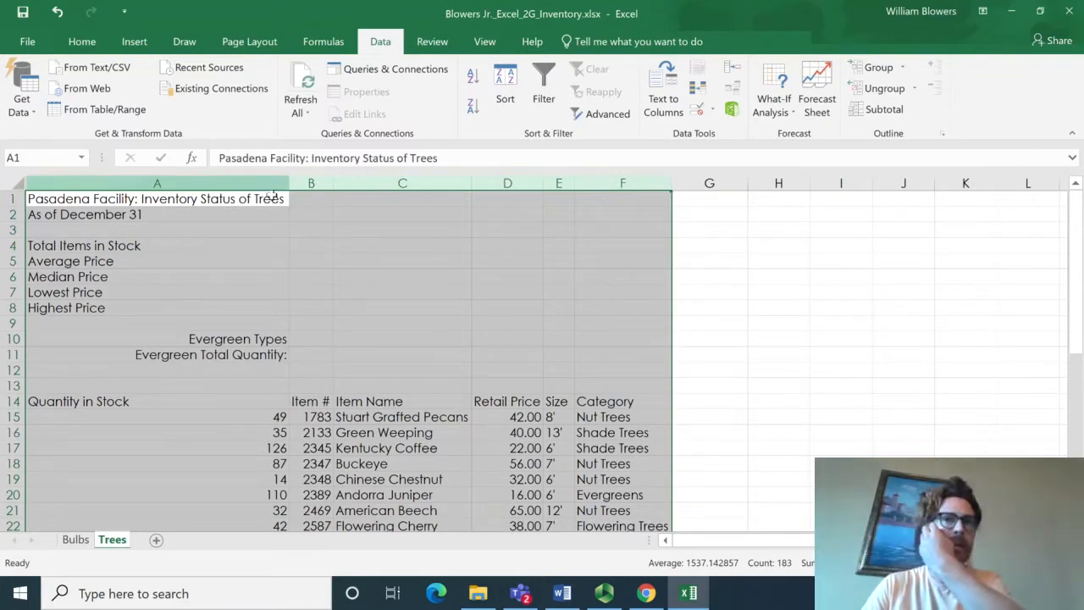
- Check the summary area on the Bulbs sheet and highlight step 6 of the grader instructions in yellow in Word
click(77, 546)
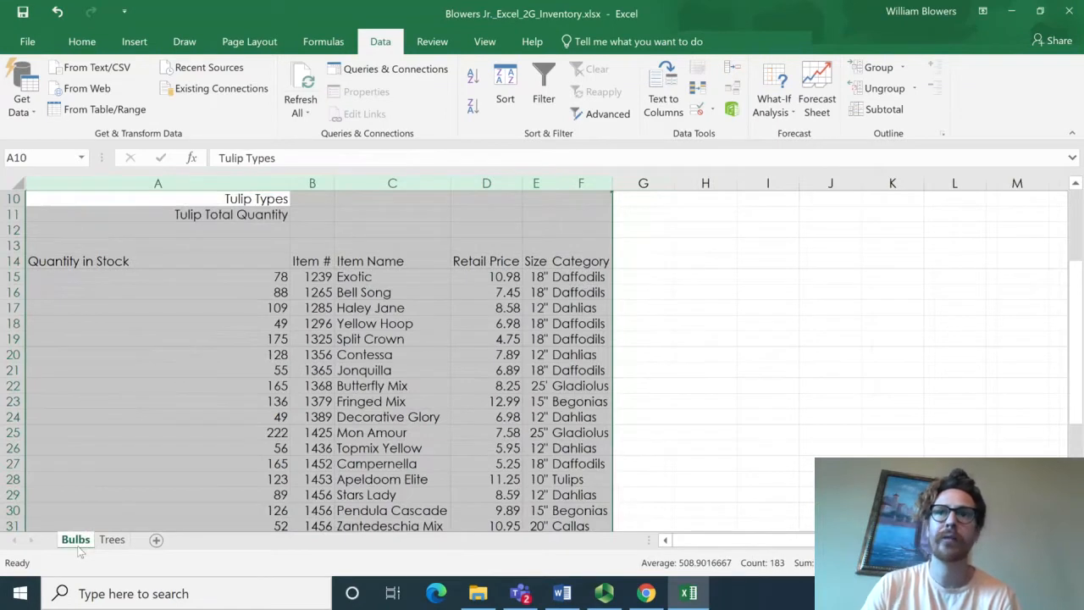
scroll(185, 392, up, 3)
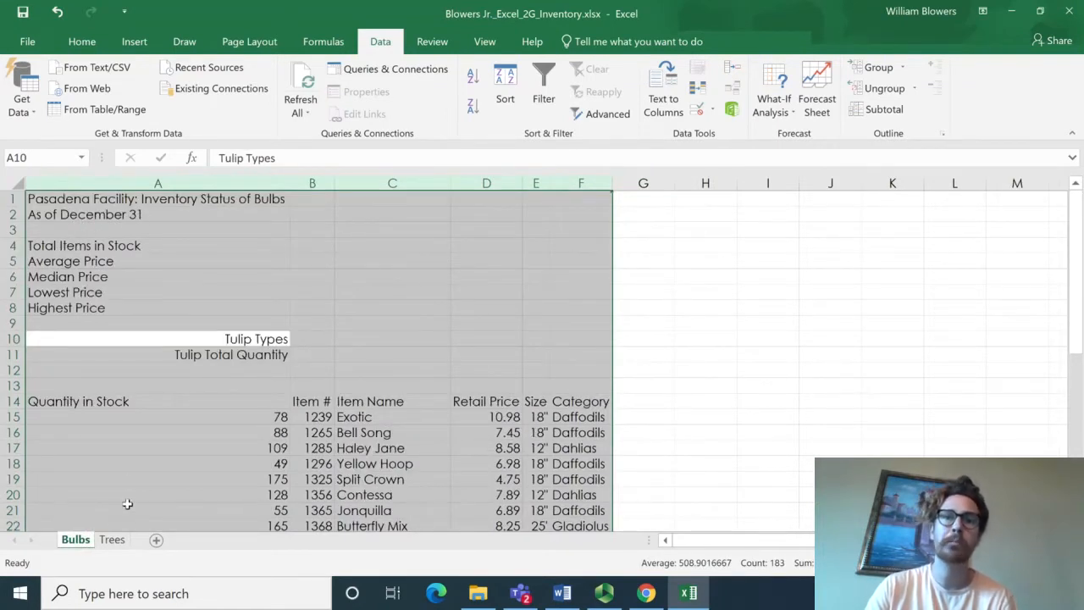
click(112, 540)
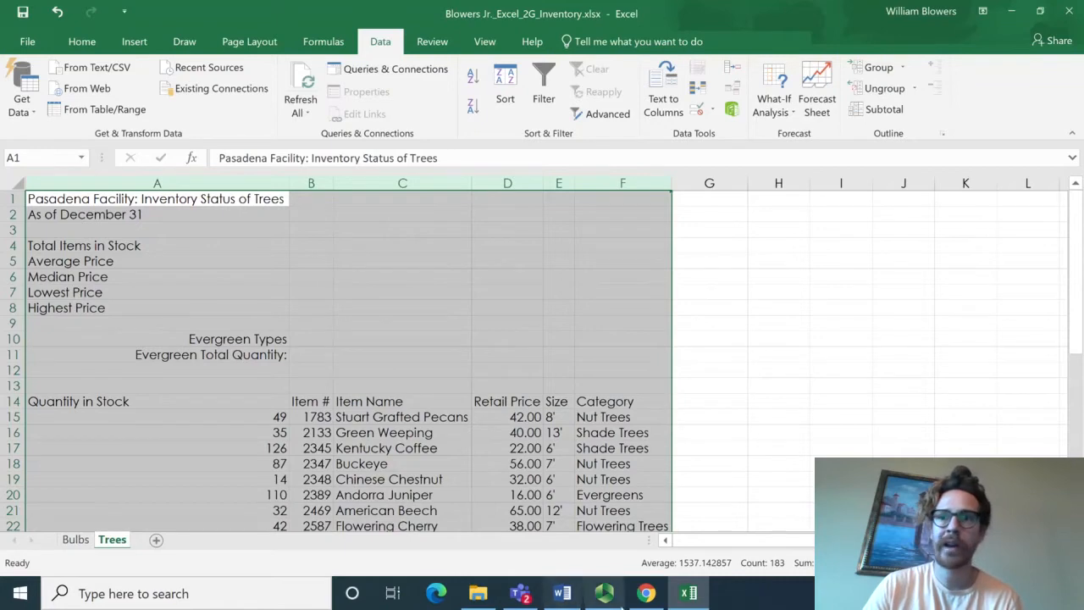
click(564, 595)
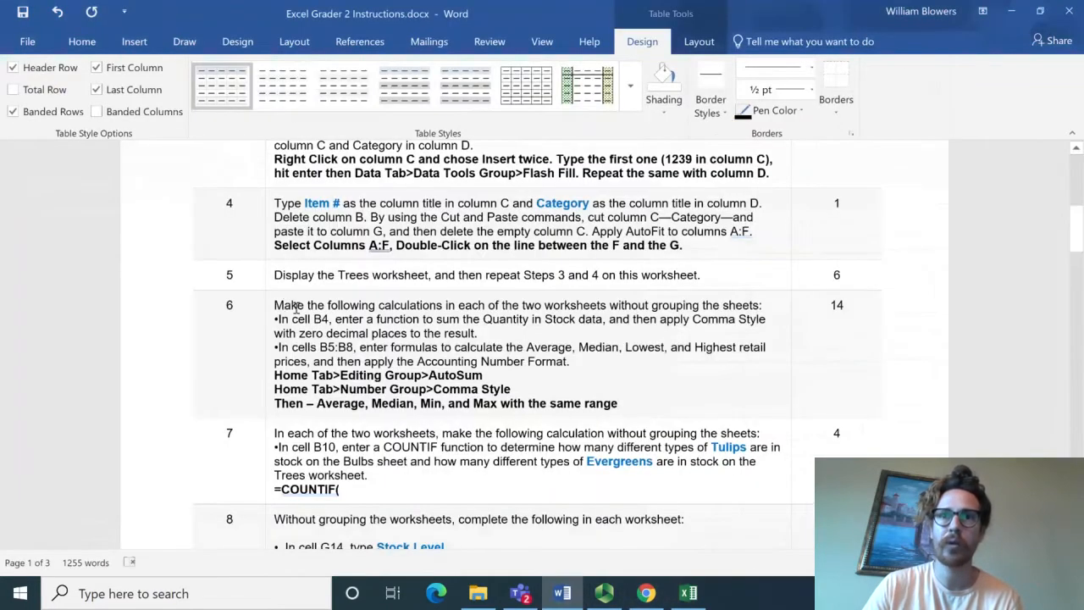
drag(275, 305, 627, 403)
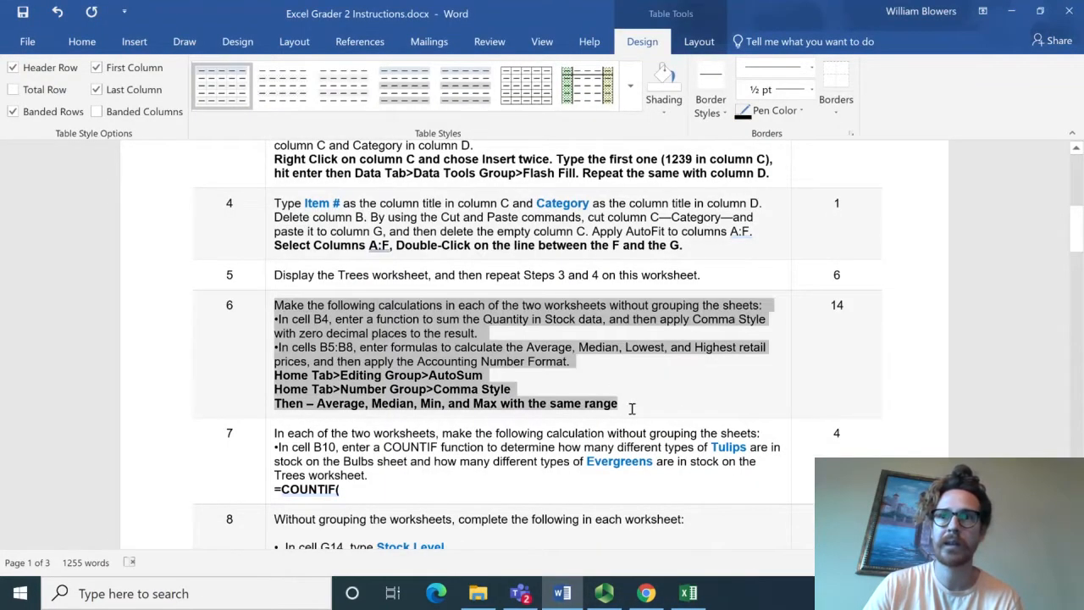
click(65, 44)
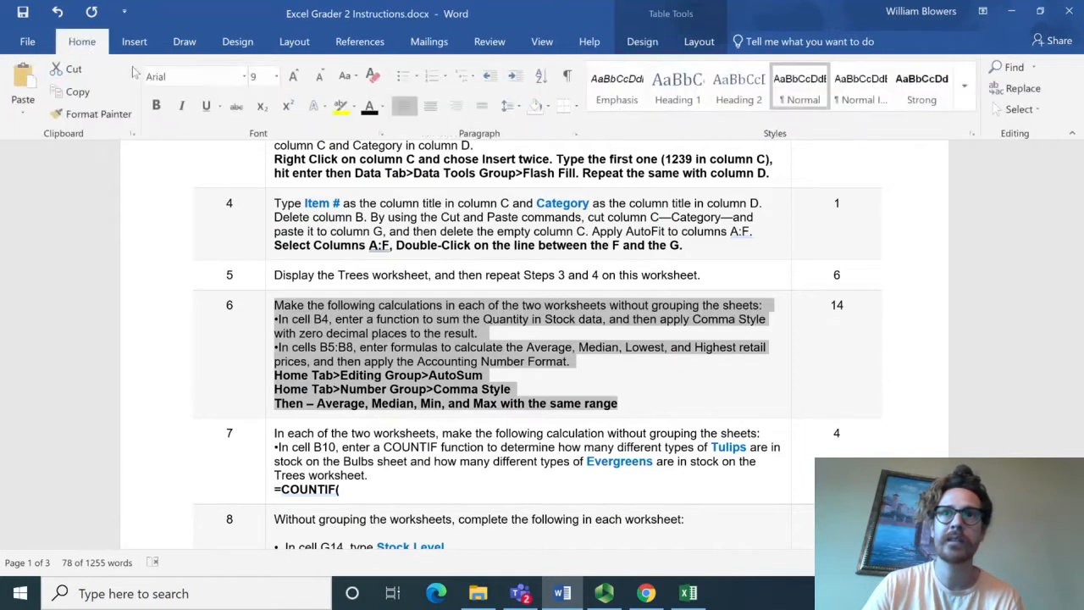
click(340, 106)
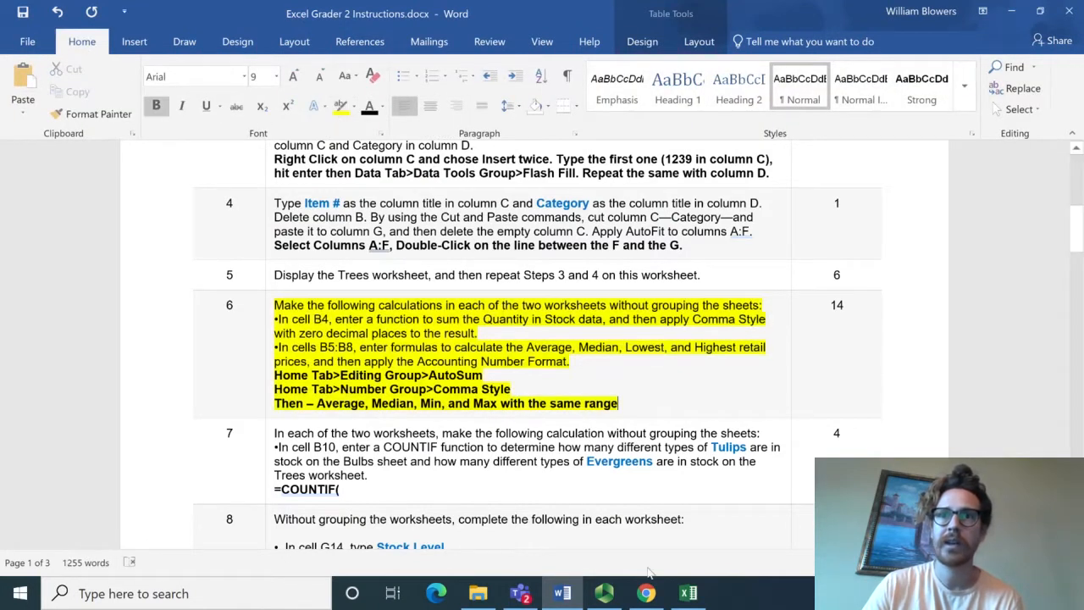
- Back in Excel, total the Quantity in Stock data in cell B4 of the Trees sheet with =SUM(A15:A42)
click(690, 591)
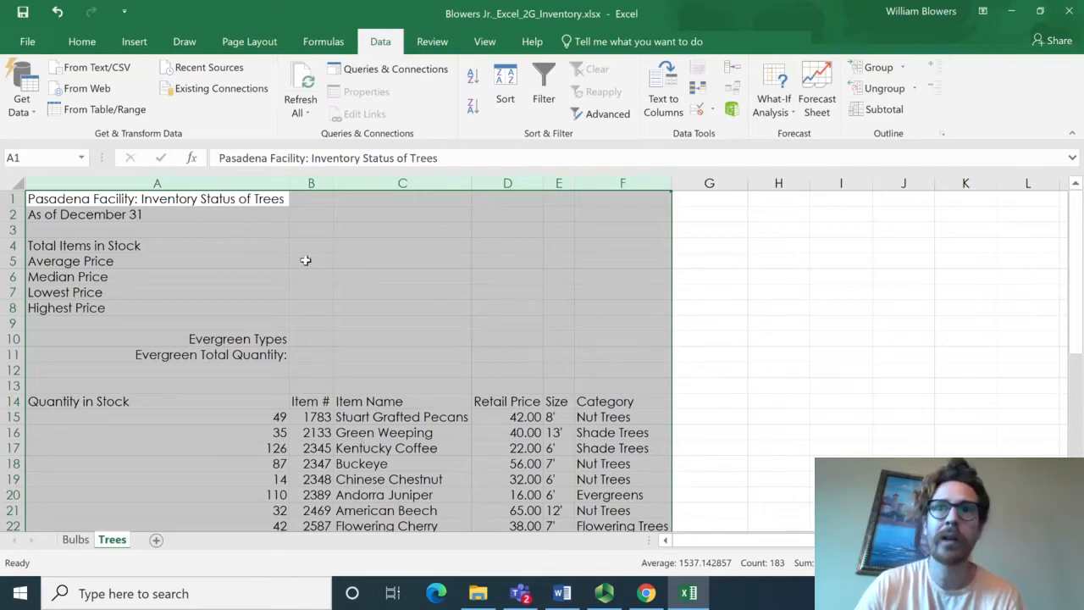
click(315, 244)
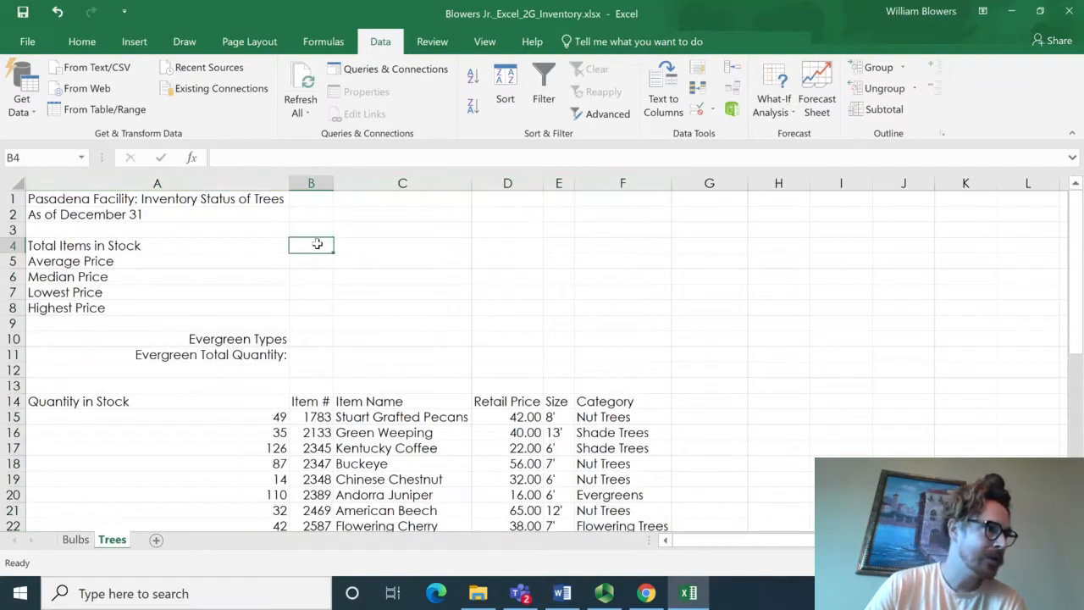
click(82, 42)
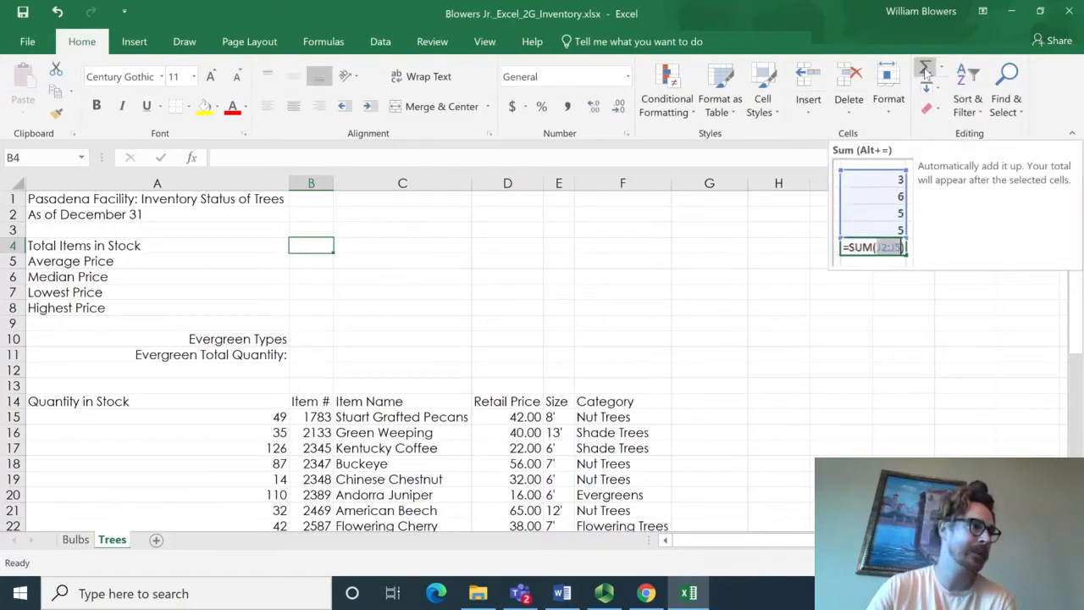
click(925, 73)
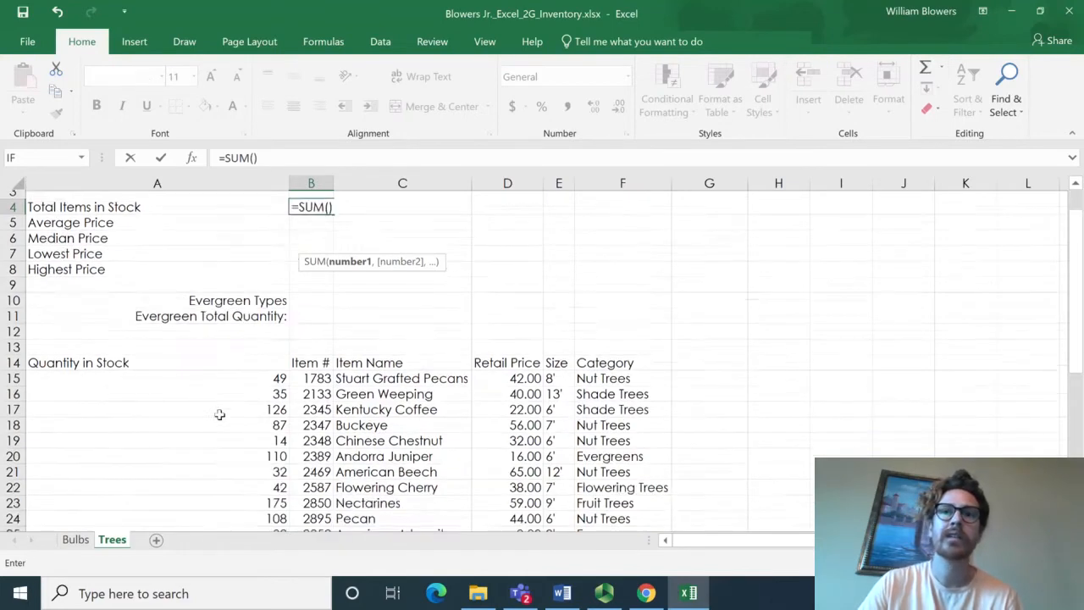
scroll(221, 414, down, 6)
scroll(219, 415, up, 6)
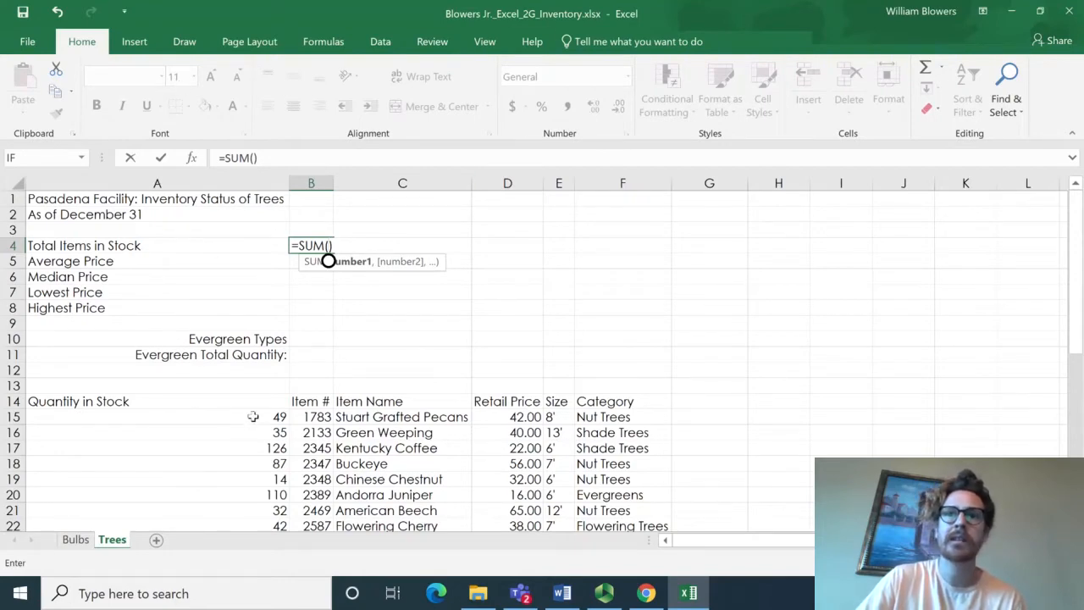
drag(254, 416, 183, 479)
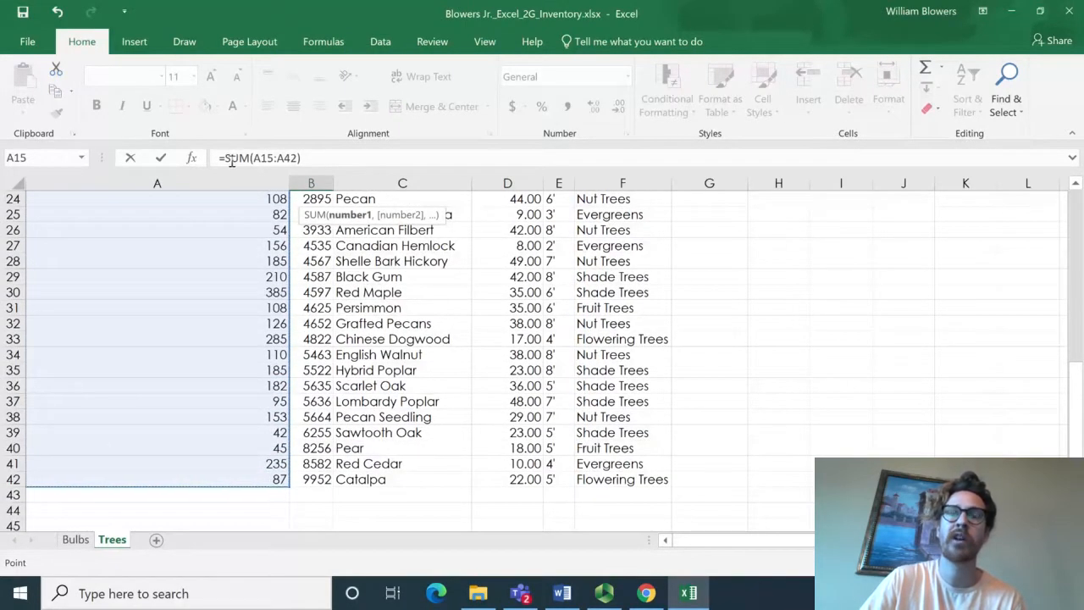
scroll(233, 268, up, 3)
scroll(233, 267, up, 5)
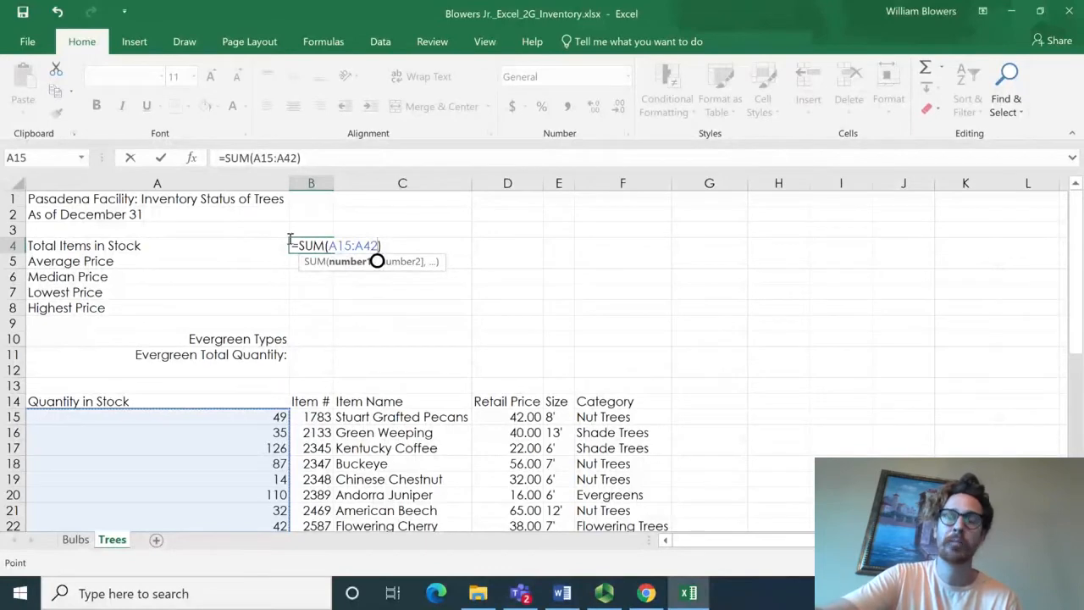
key(Return)
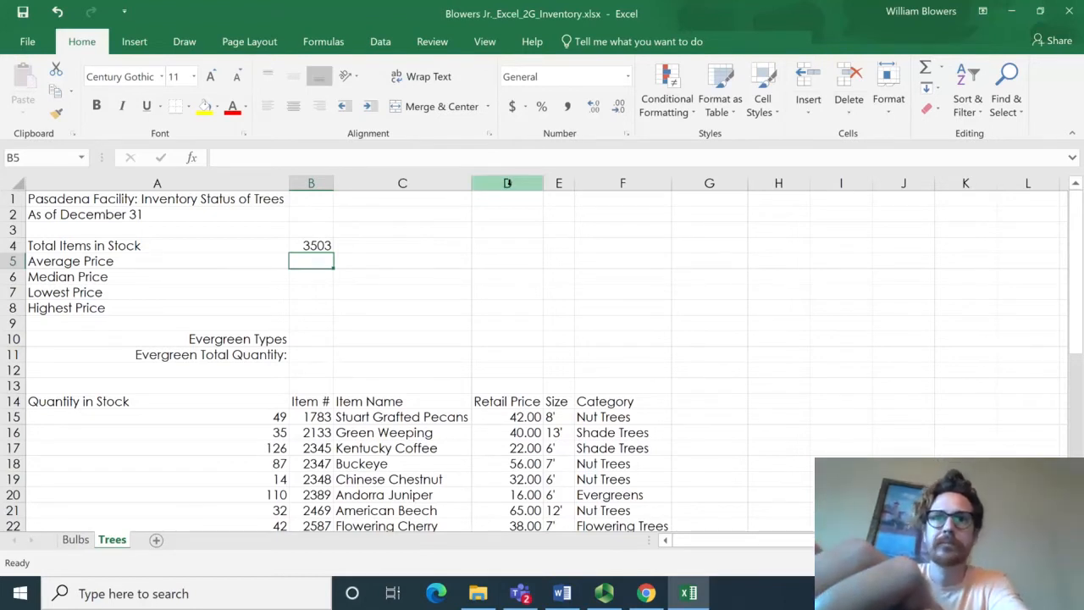
- Calculate the average Retail Price in cell B5 of the Trees sheet with =AVERAGE(D15:D42)
text(=)
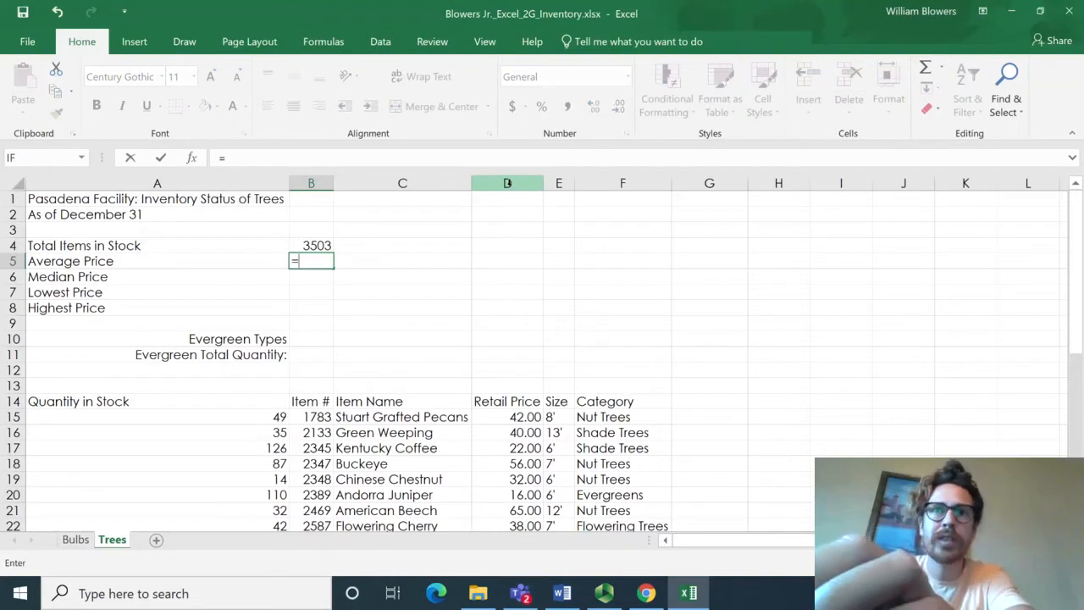
text(aver)
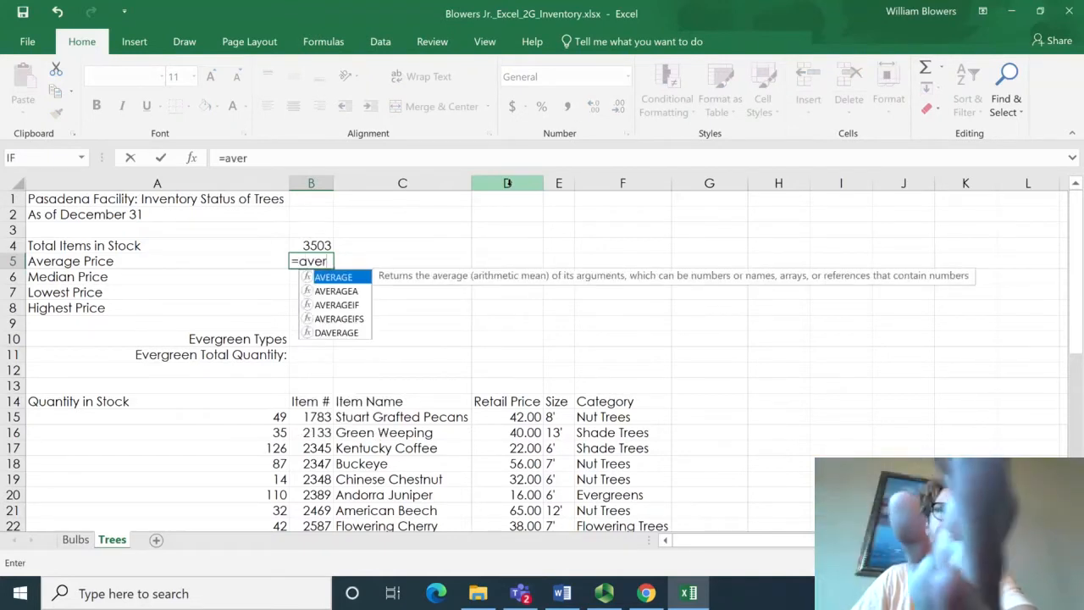
double_click(339, 277)
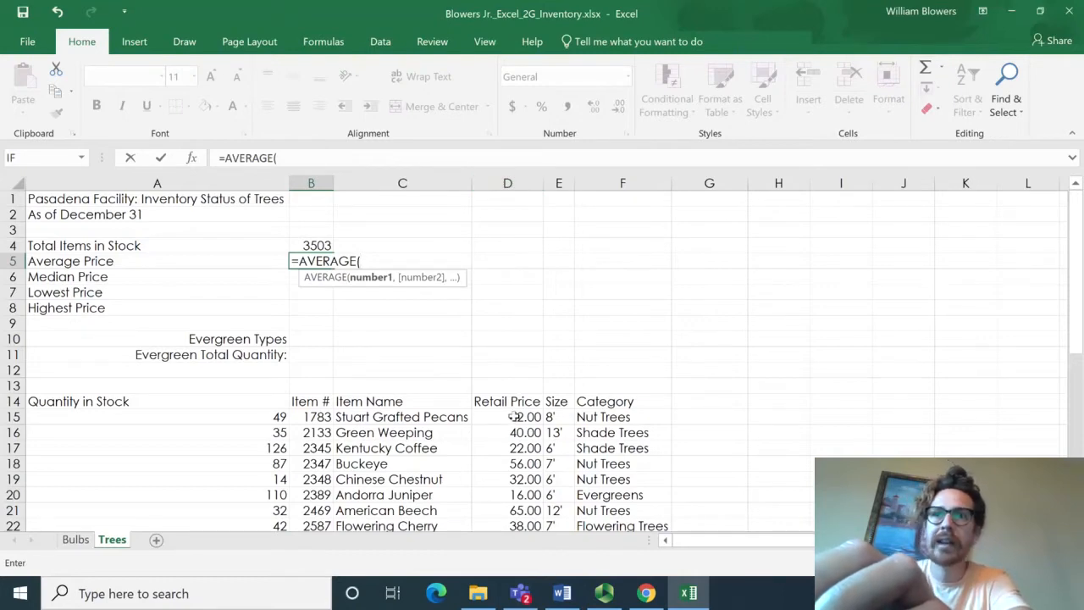
drag(514, 417, 513, 481)
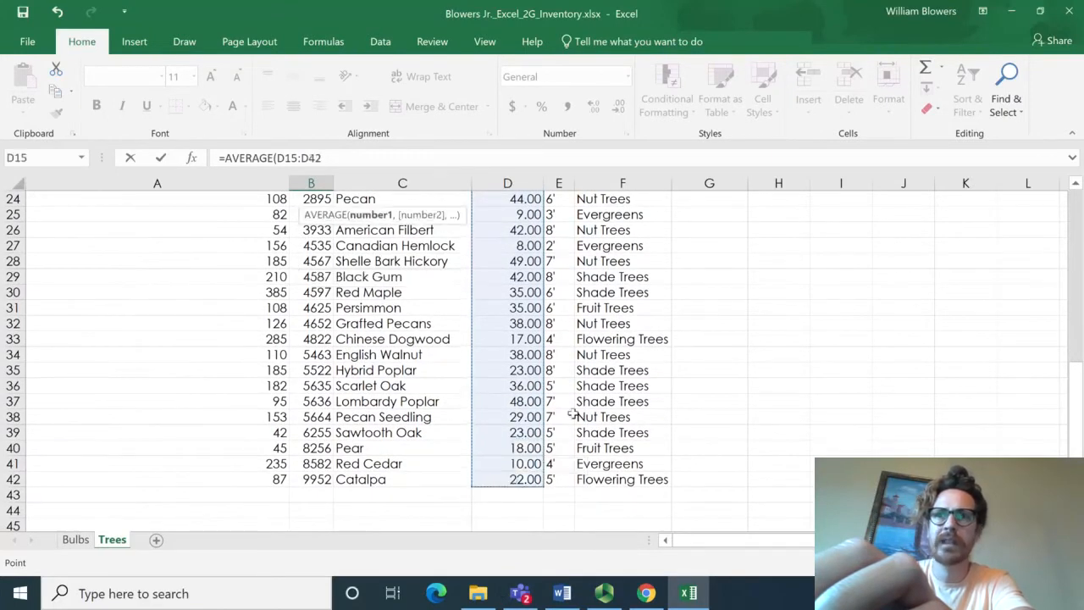
scroll(573, 414, up, 5)
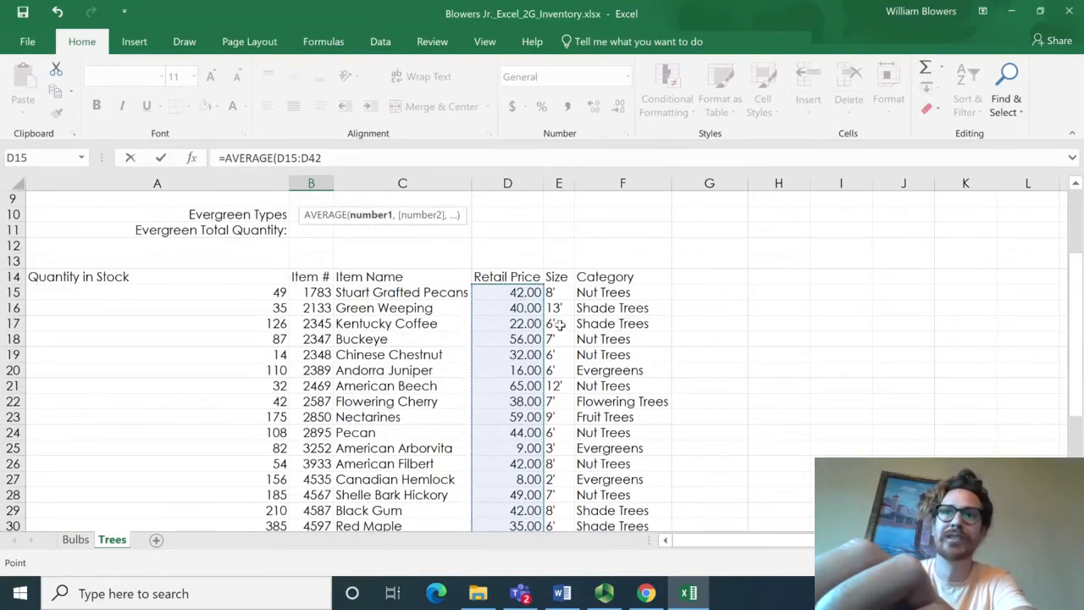
scroll(587, 292, up, 3)
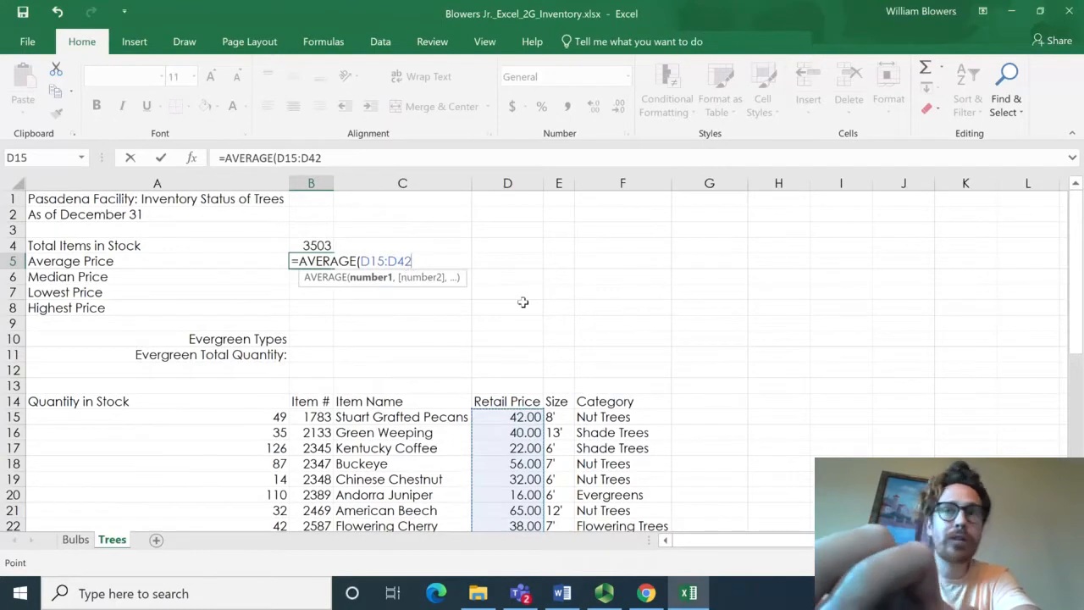
text())
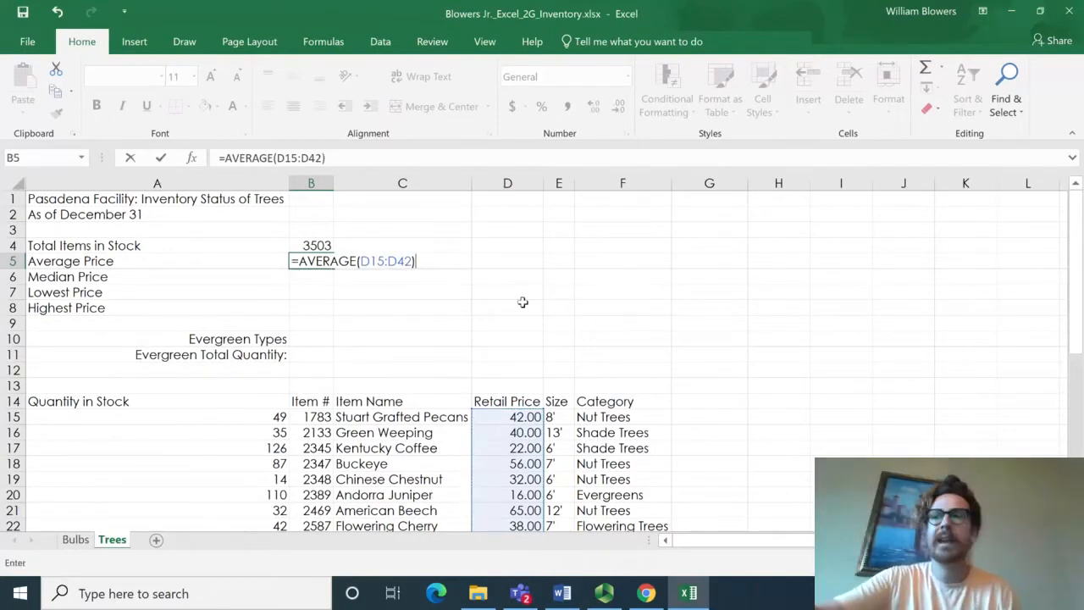
key(Return)
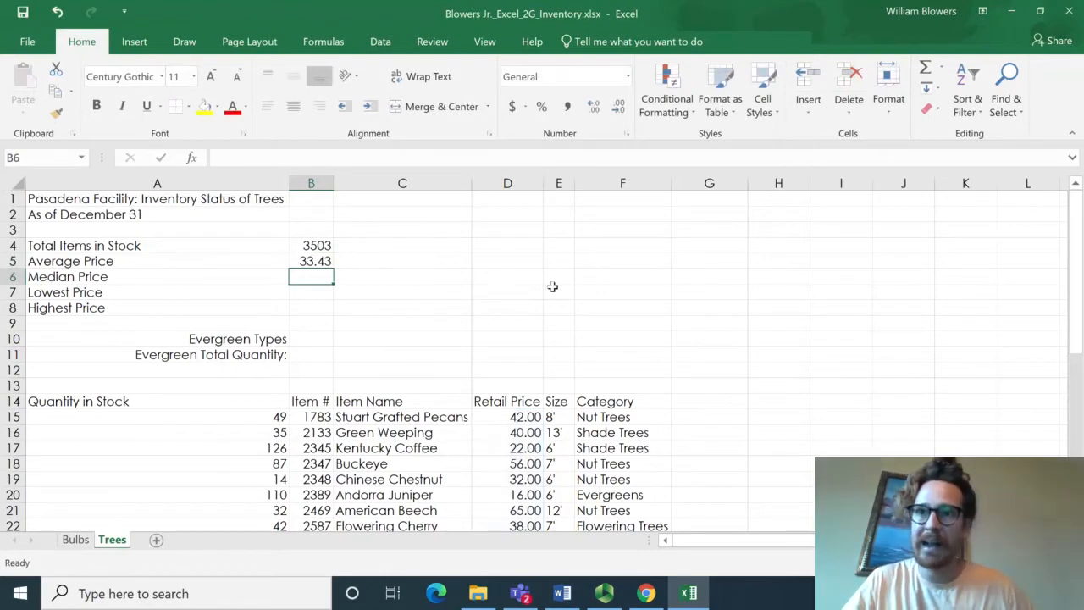
- Calculate the median Retail Price in cell B6 of the Trees sheet with =MEDIAN(D15:D42)
scroll(520, 302, down, 2)
scroll(520, 308, up, 2)
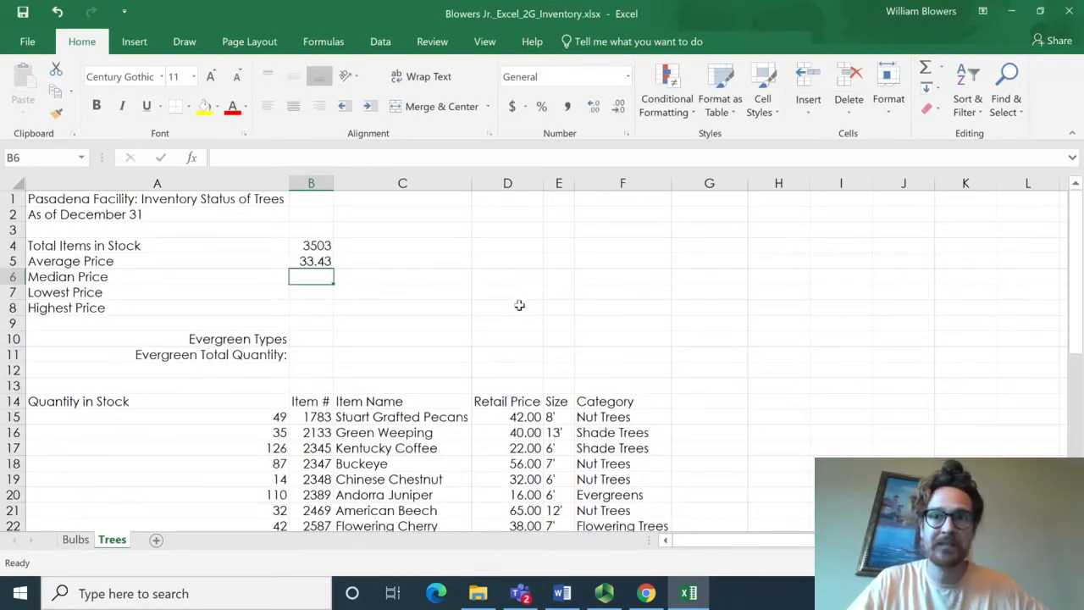
click(306, 260)
click(307, 272)
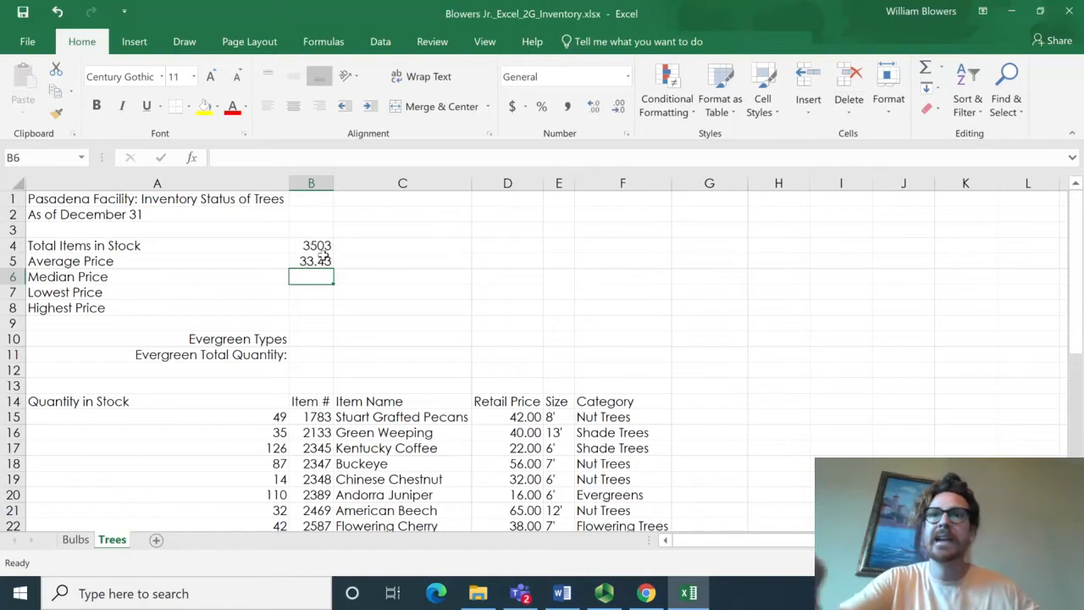
text(=median)
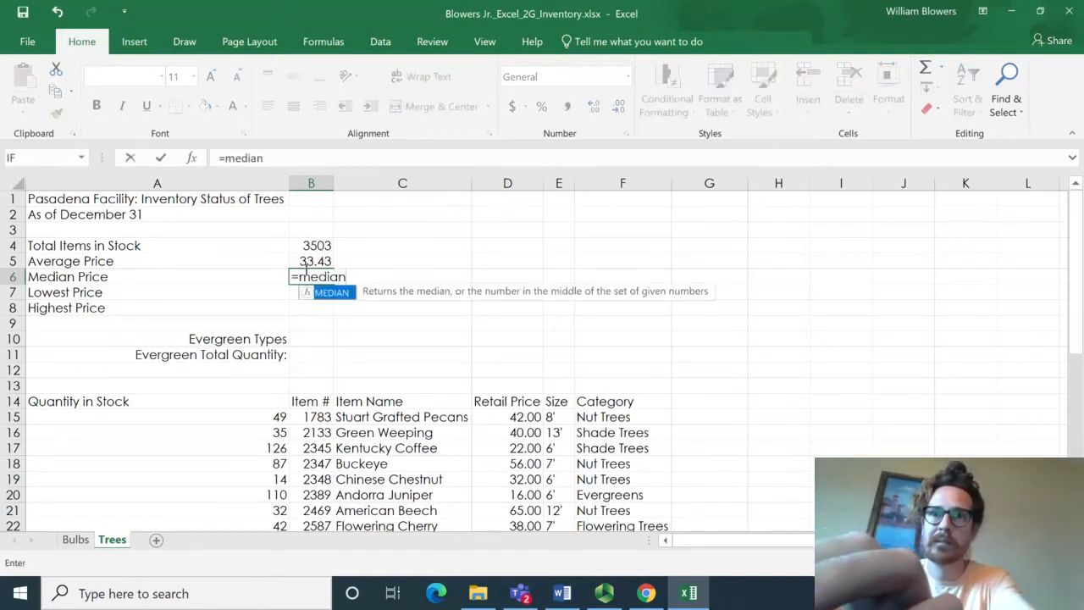
double_click(330, 292)
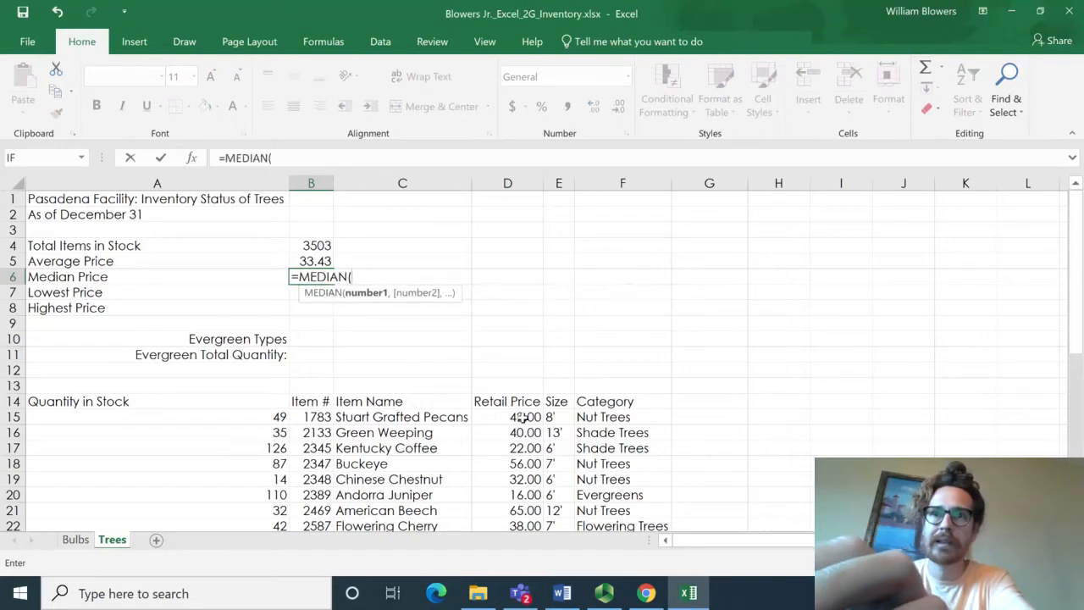
drag(521, 416, 526, 494)
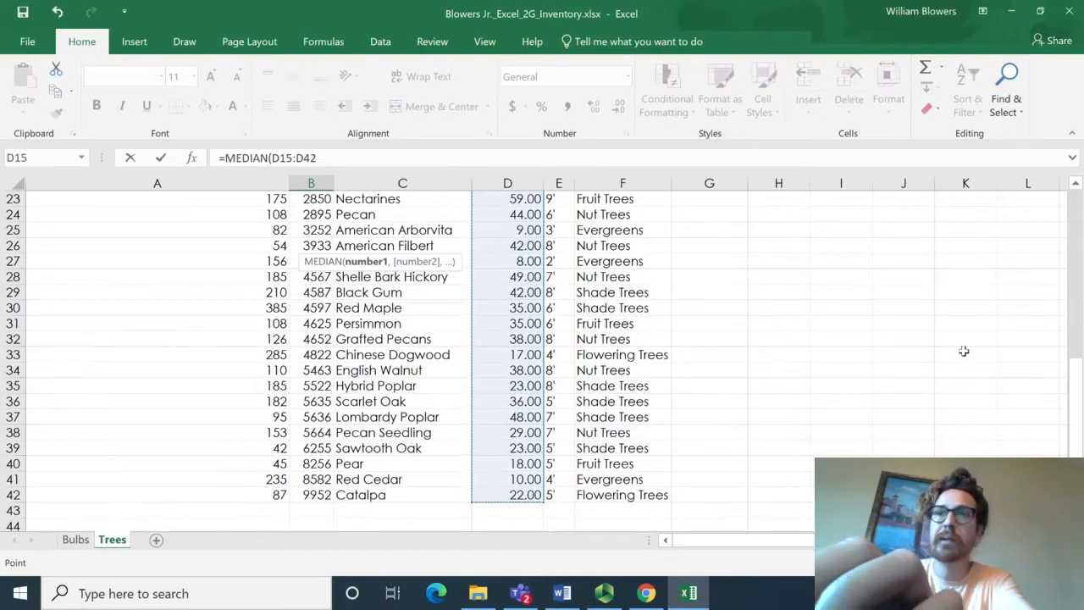
text())
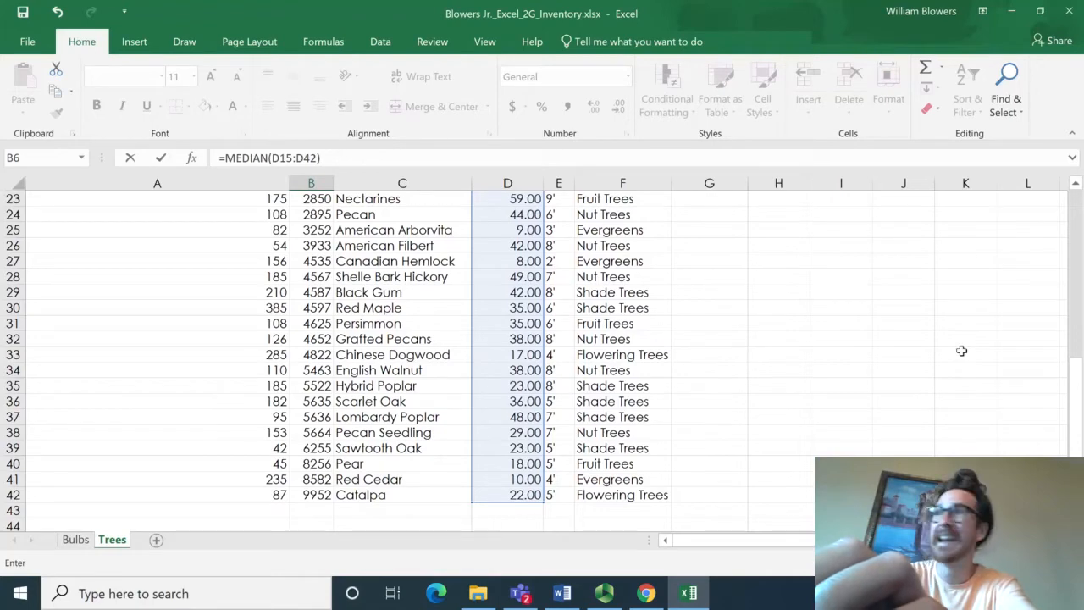
key(Return)
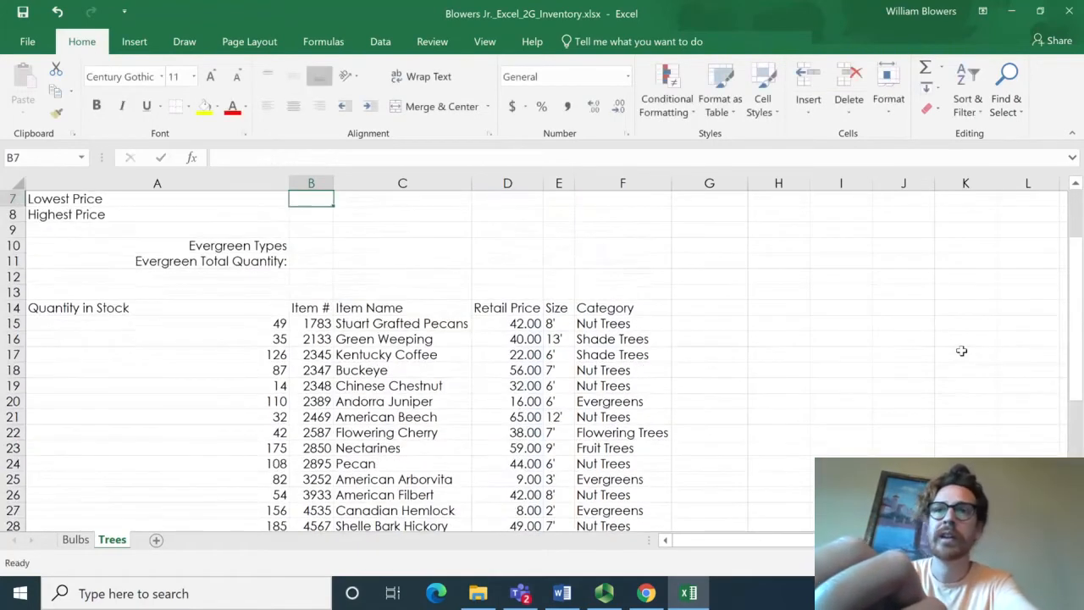
scroll(508, 326, up, 2)
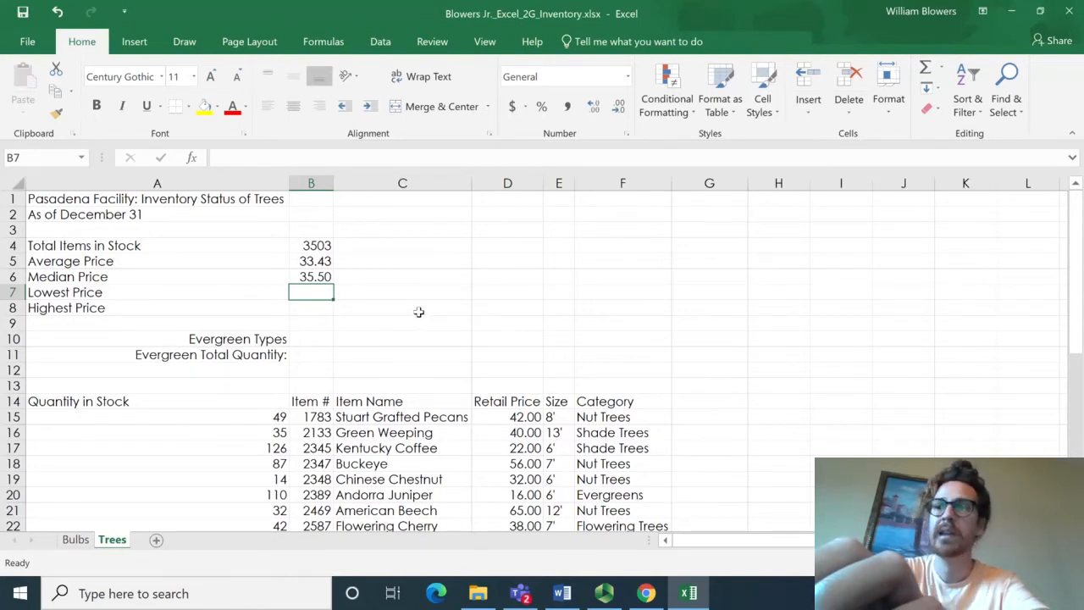
- Find the lowest Retail Price in cell B7 of the Trees sheet with =MIN(D15:D42)
text(=min)
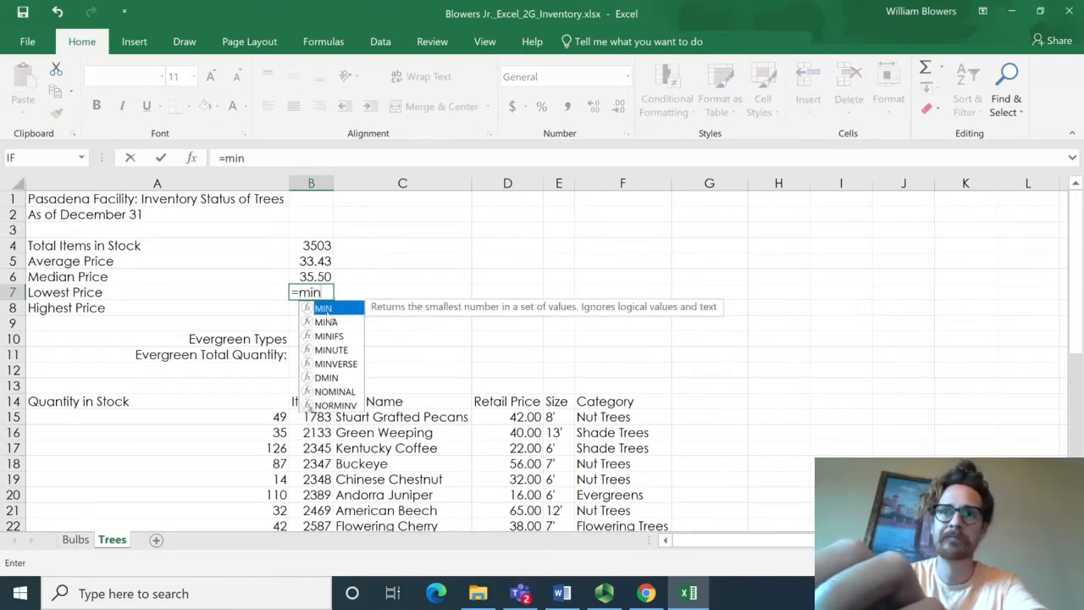
double_click(327, 311)
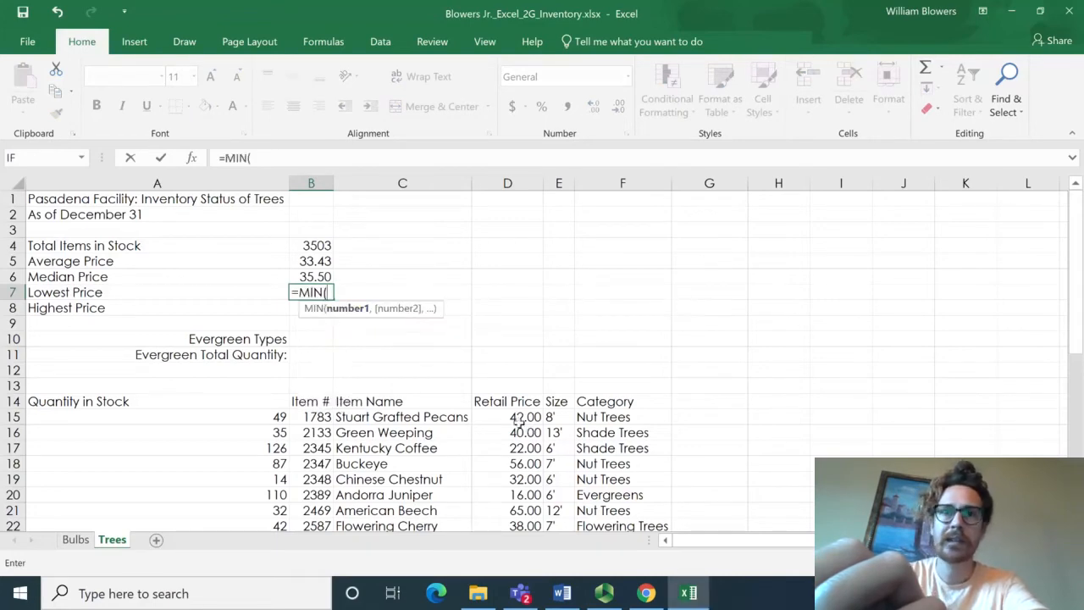
drag(519, 421, 503, 495)
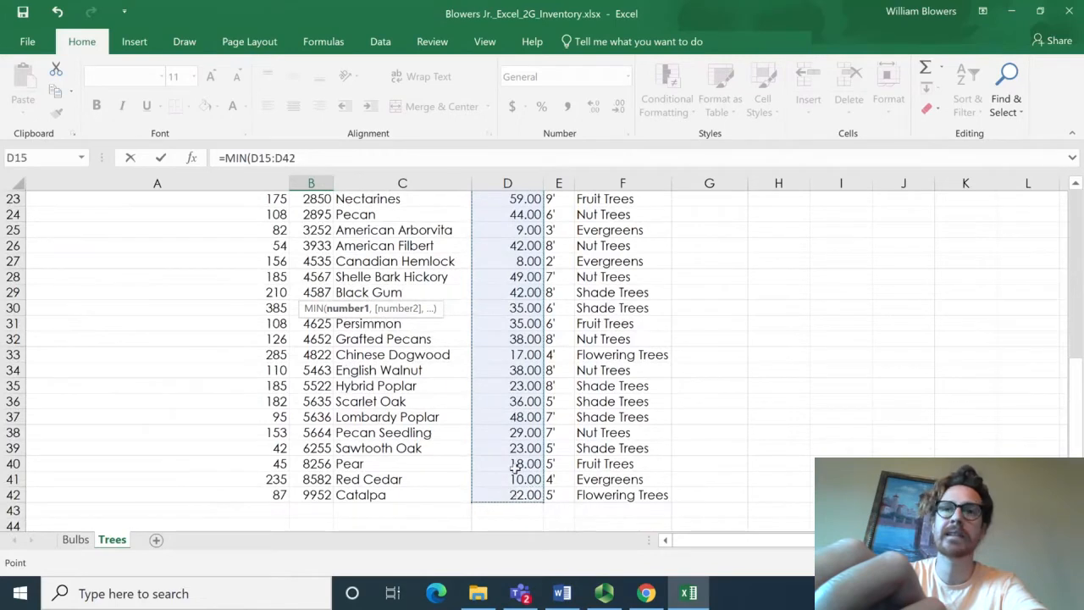
key(Return)
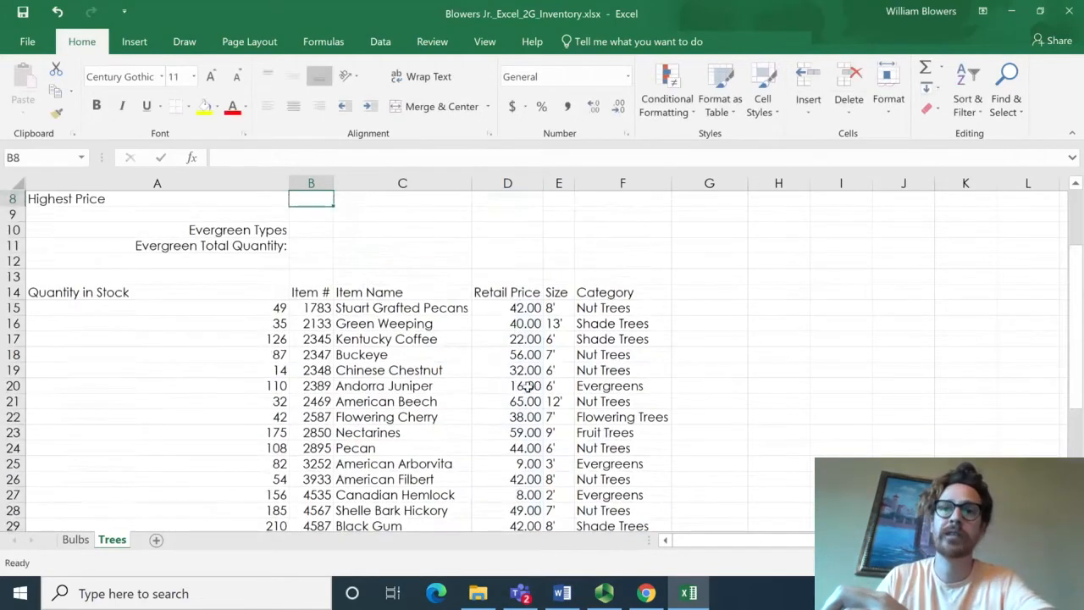
scroll(384, 351, up, 3)
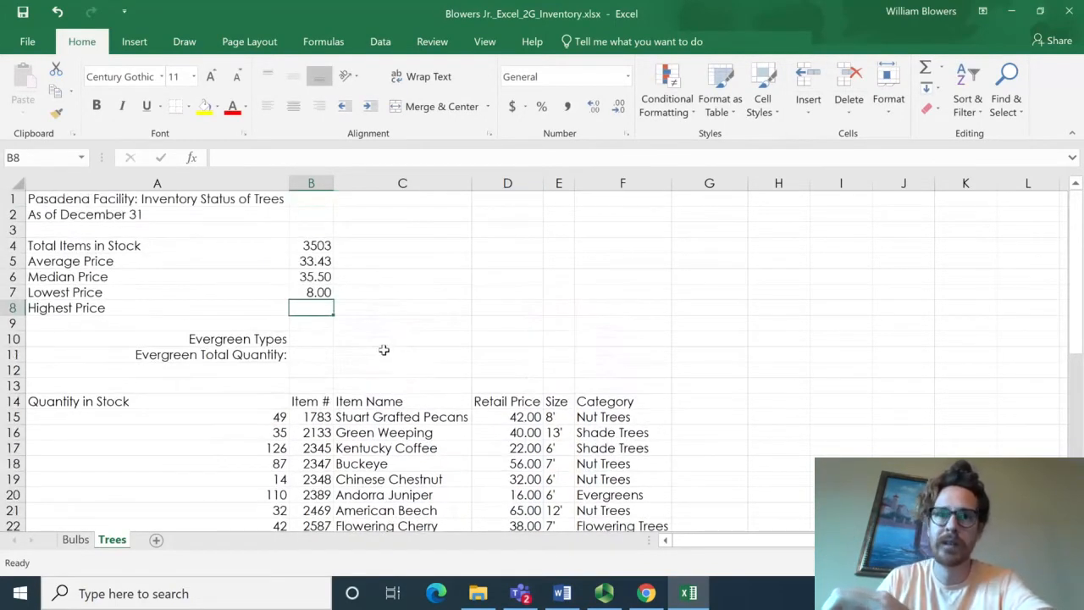
- Find the highest Retail Price in cell B8 of the Trees sheet by applying the MAX function to the Retail Price data
text(=)
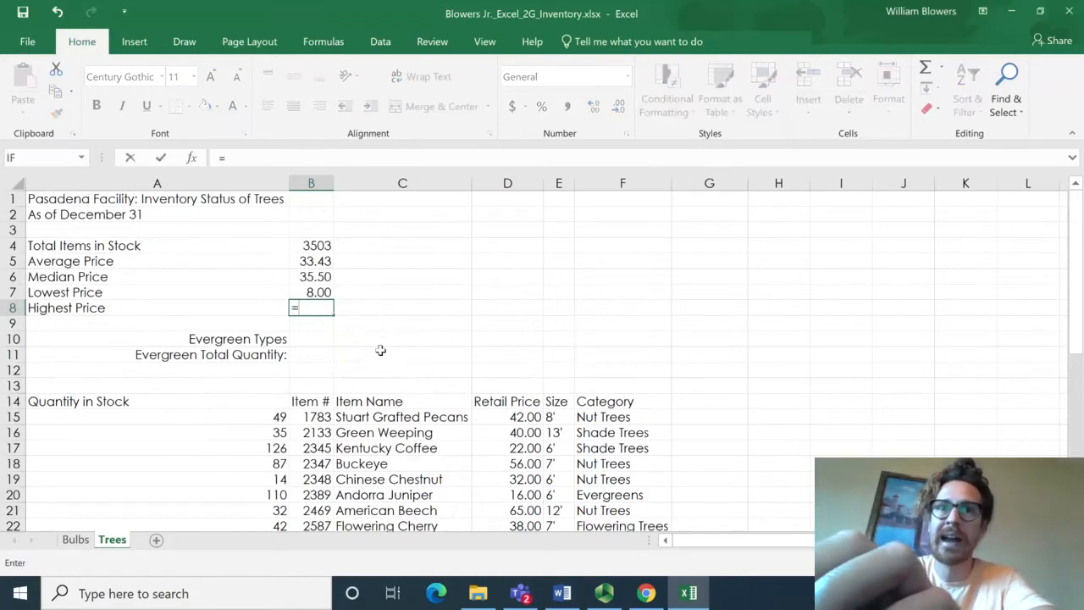
text(max)
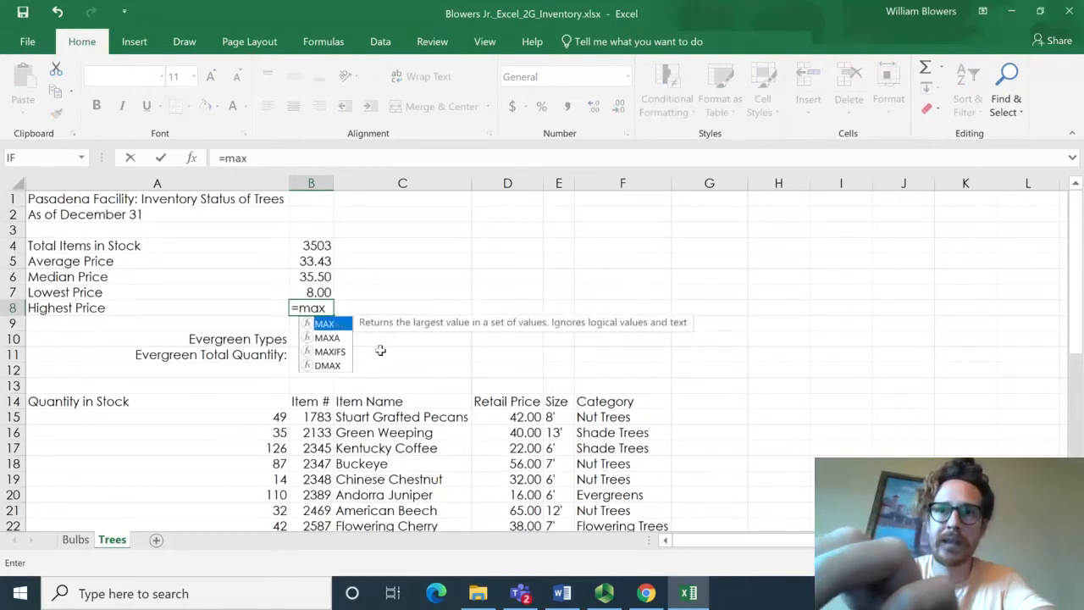
key(Tab)
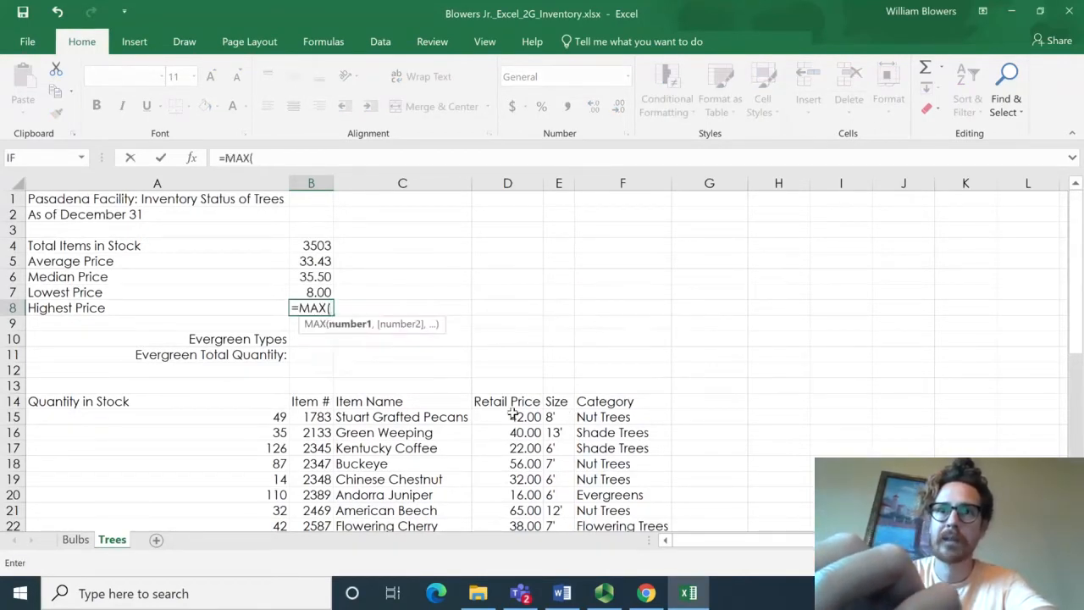
drag(512, 417, 509, 480)
key(Return)
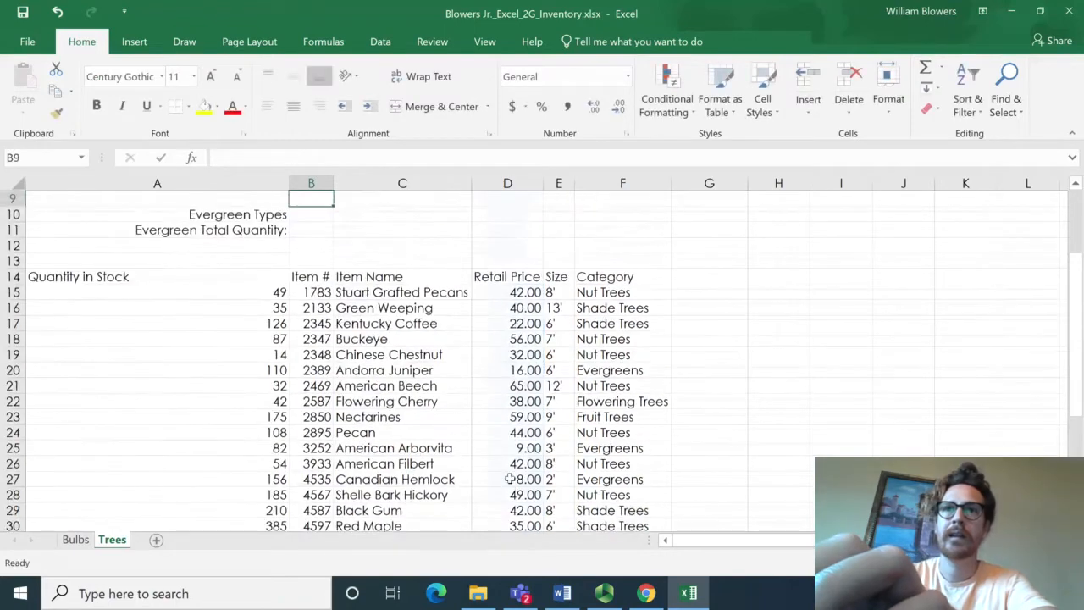
scroll(494, 478, up, 2)
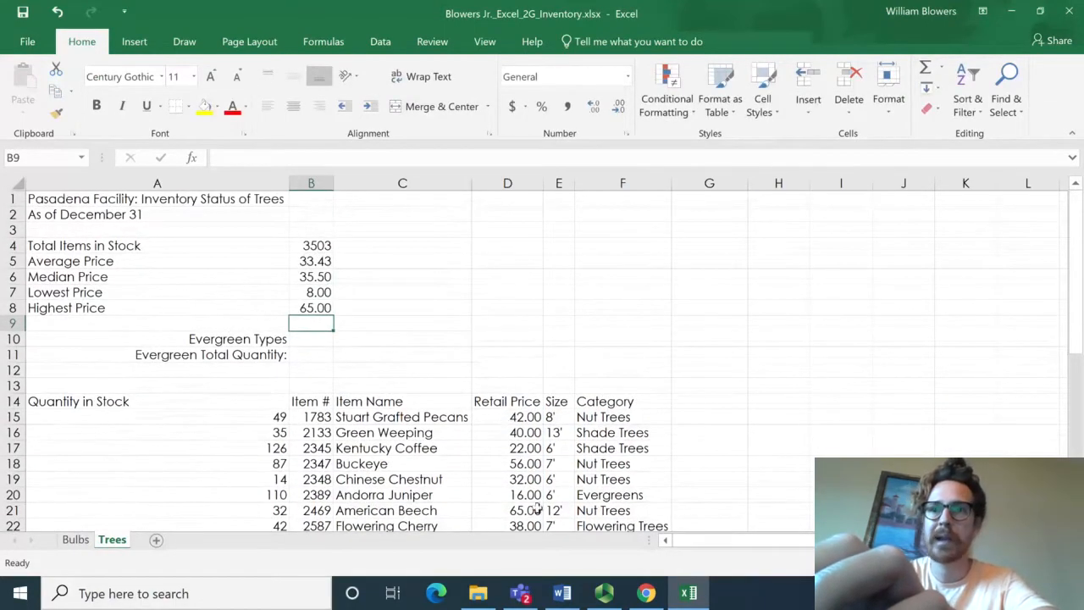
- On the Bulbs sheet, total the Quantity in Stock data in cell B4 with =SUM(A15:A42), then return to the Trees sheet
click(604, 593)
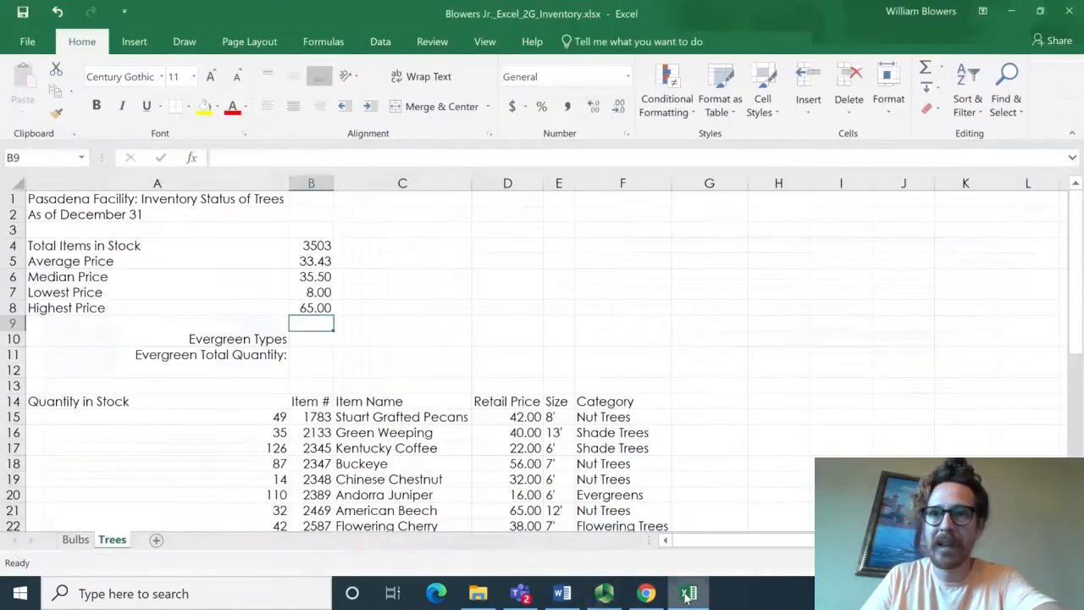
click(687, 593)
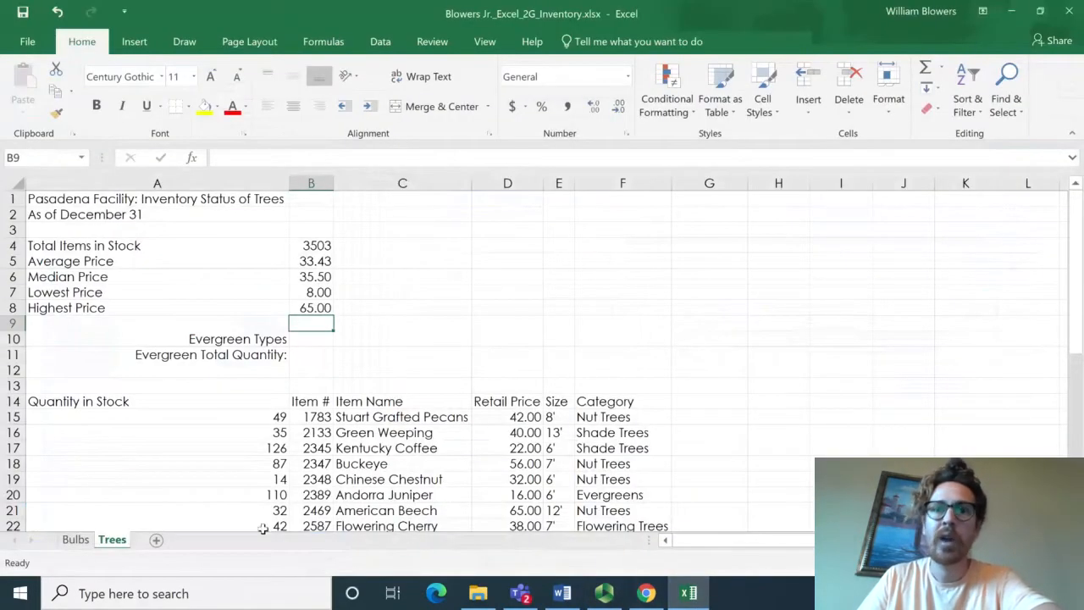
click(75, 540)
click(356, 285)
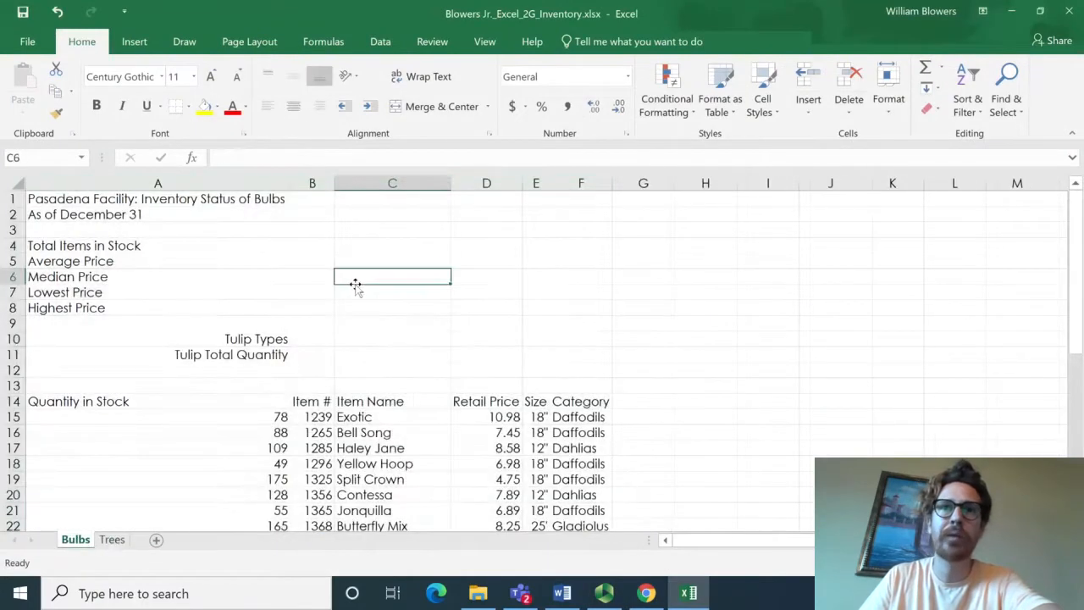
click(303, 245)
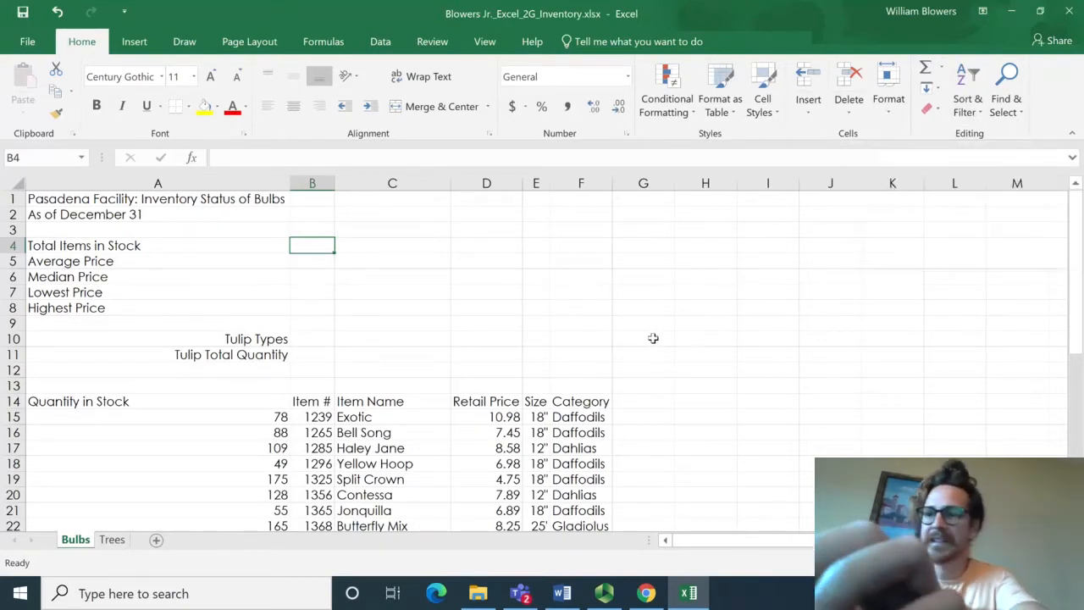
text(=sum)
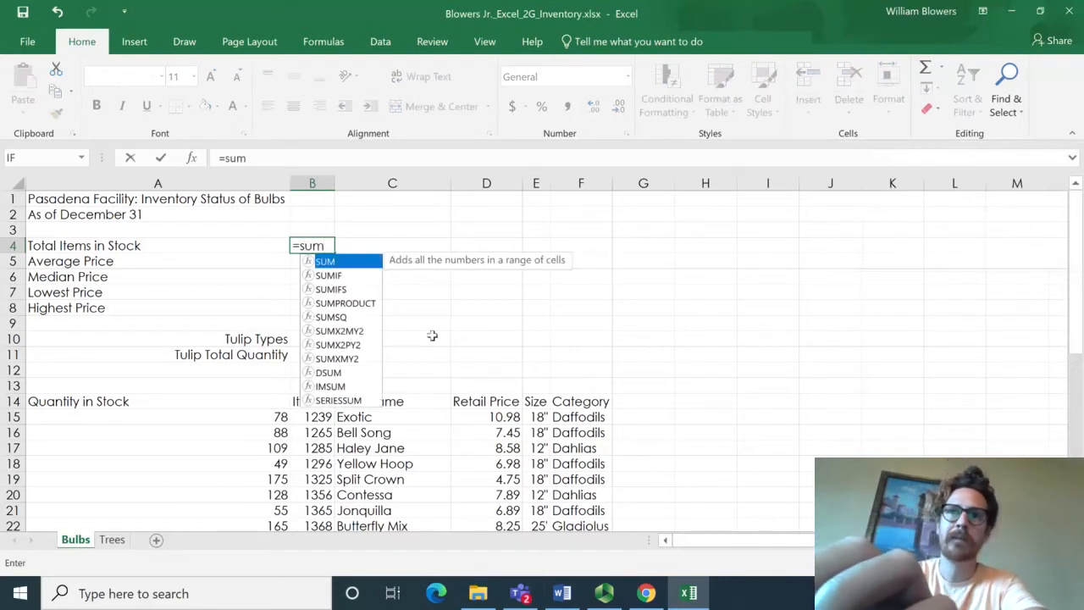
double_click(326, 265)
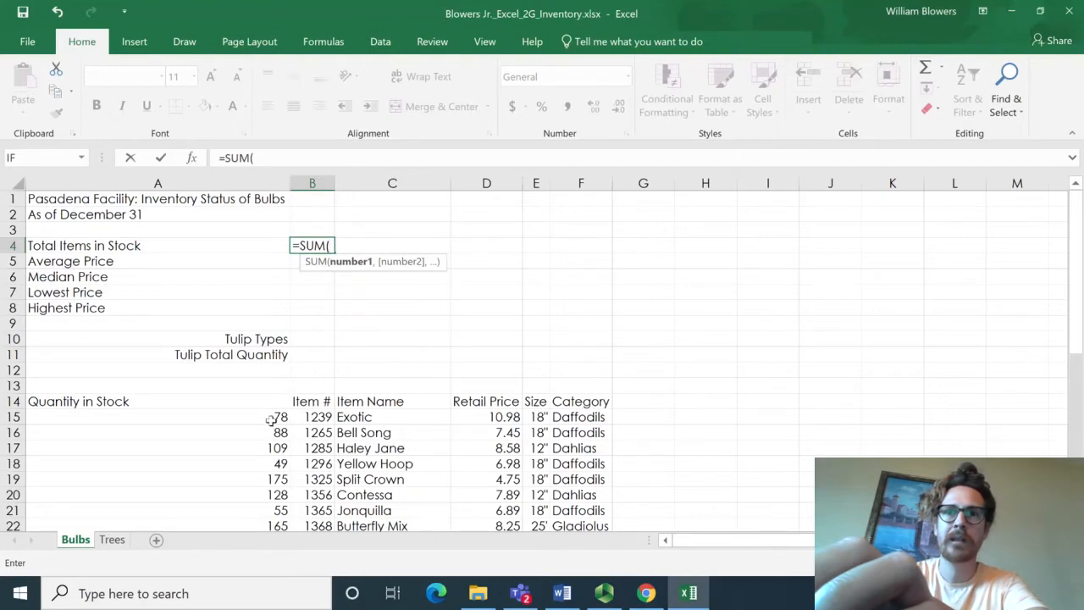
drag(245, 415, 216, 461)
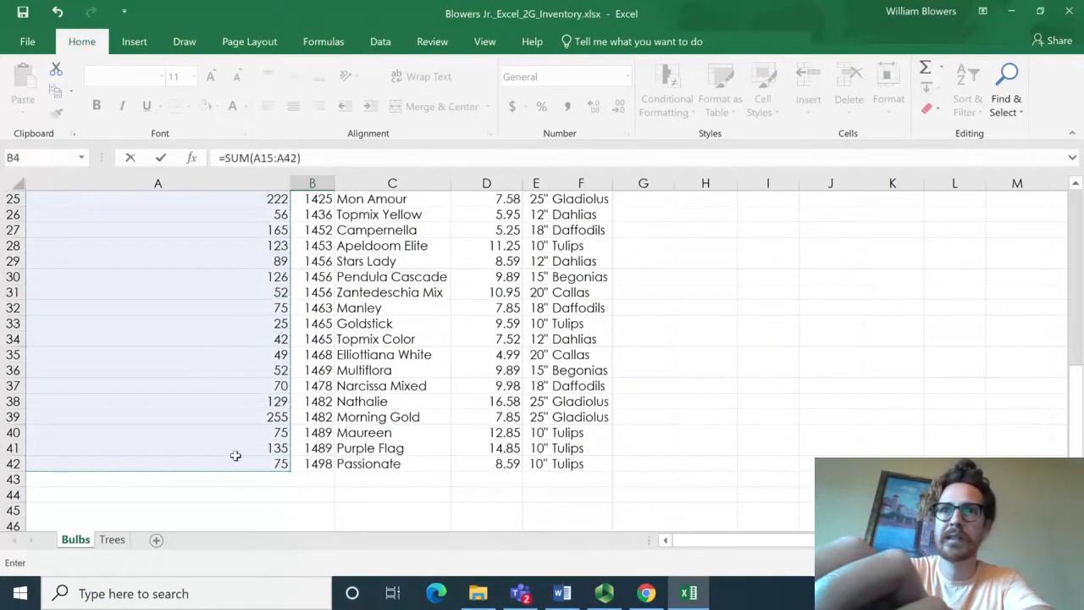
key(Return)
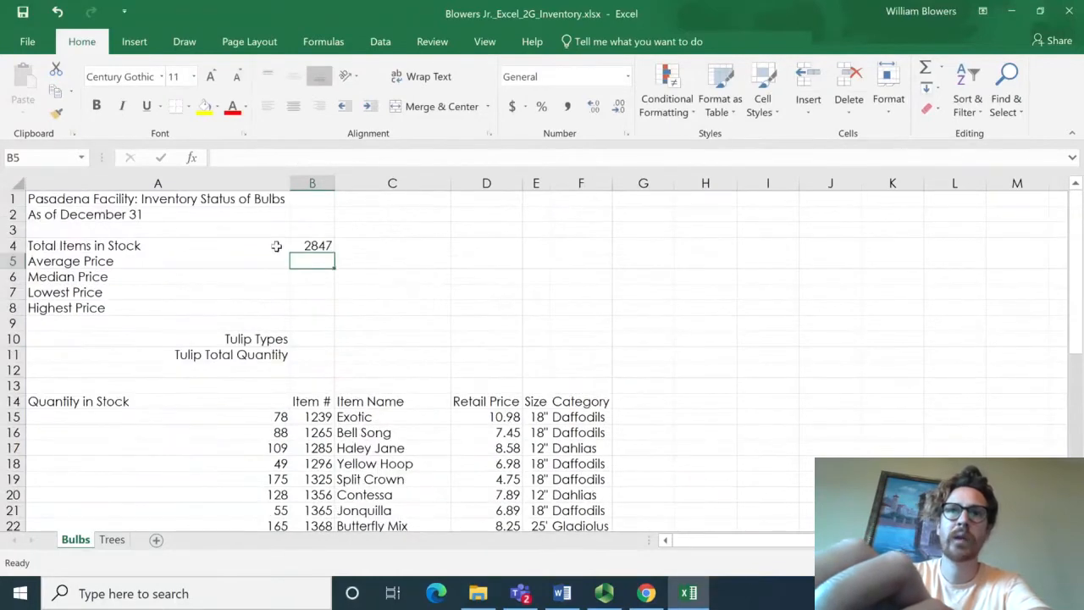
click(110, 540)
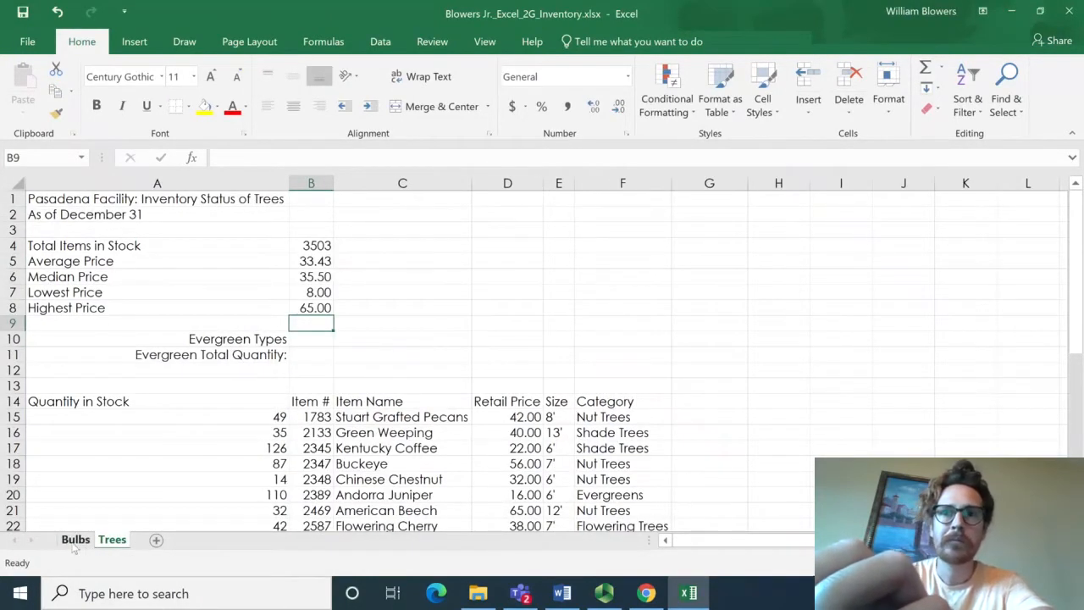
- On the Bulbs sheet, calculate the average Retail Price in cell B5 with =AVERAGE(D15:D42)
click(75, 540)
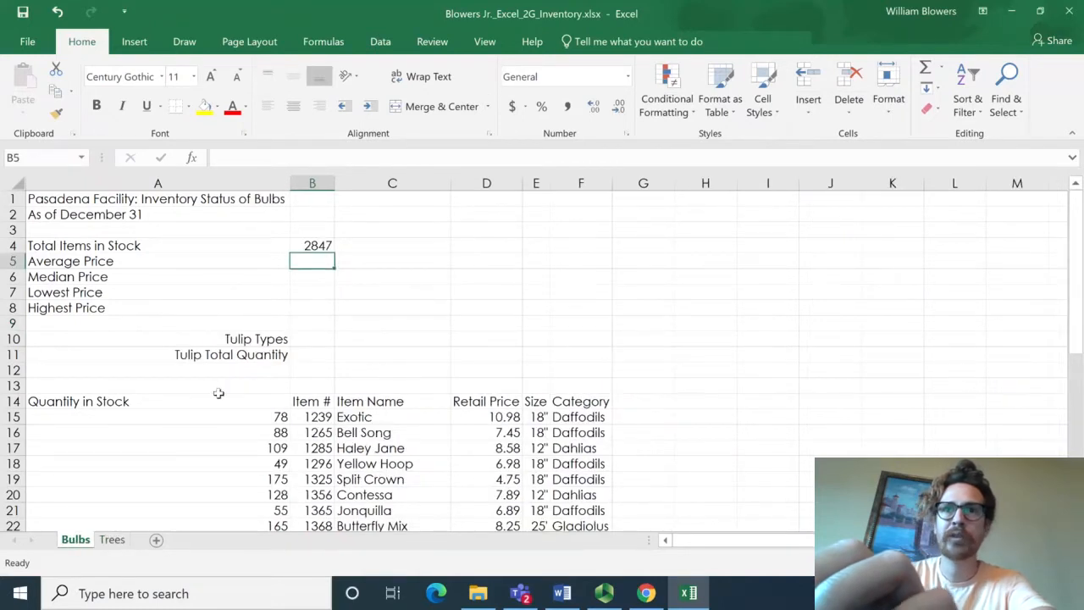
text(=avera)
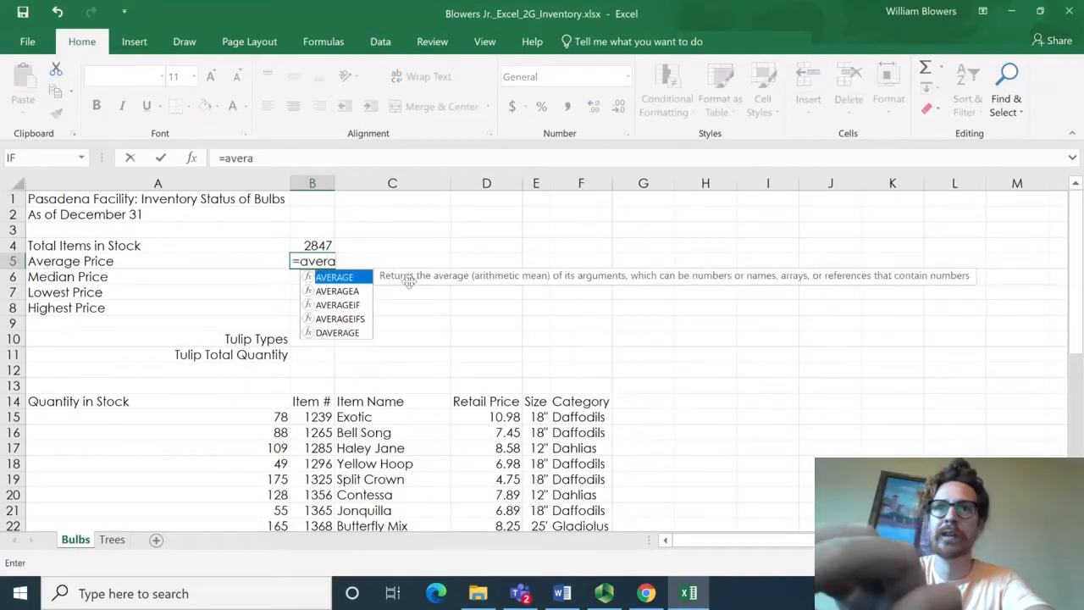
key(Tab)
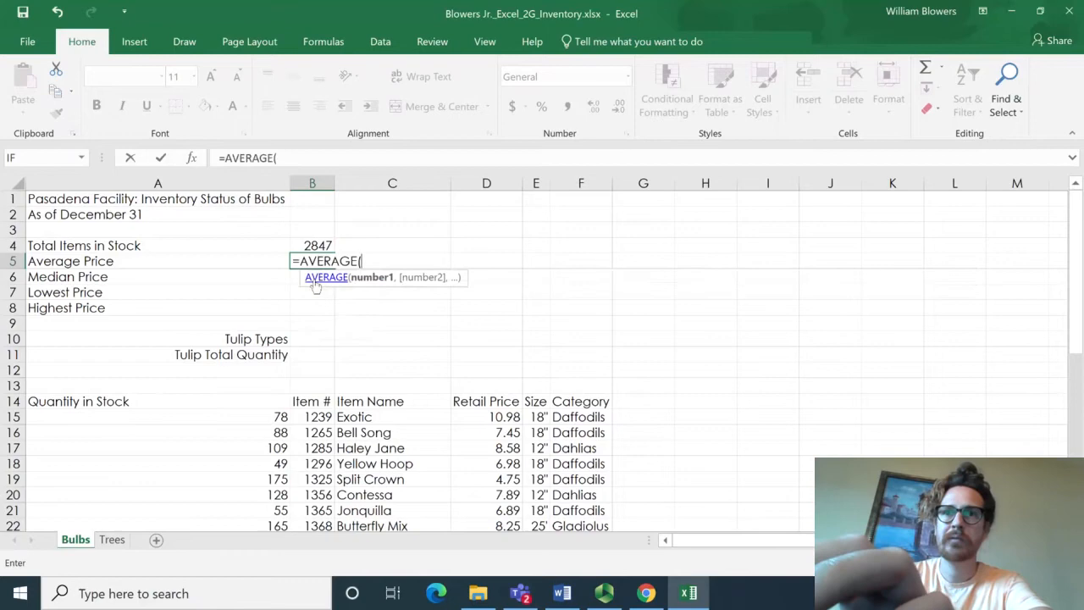
click(499, 419)
drag(498, 422, 491, 494)
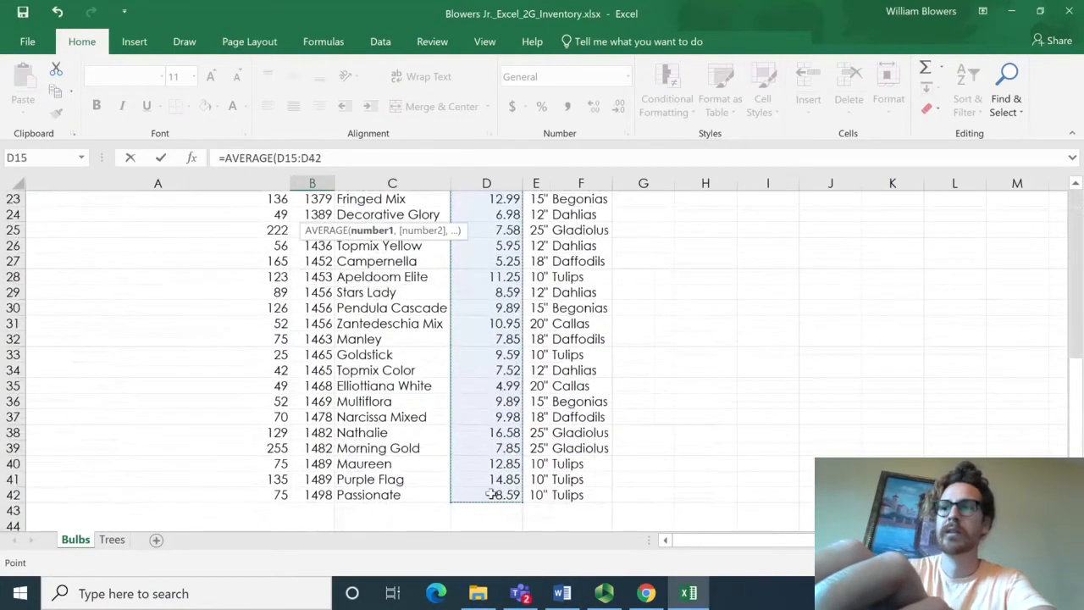
key(Return)
scroll(474, 483, up, 2)
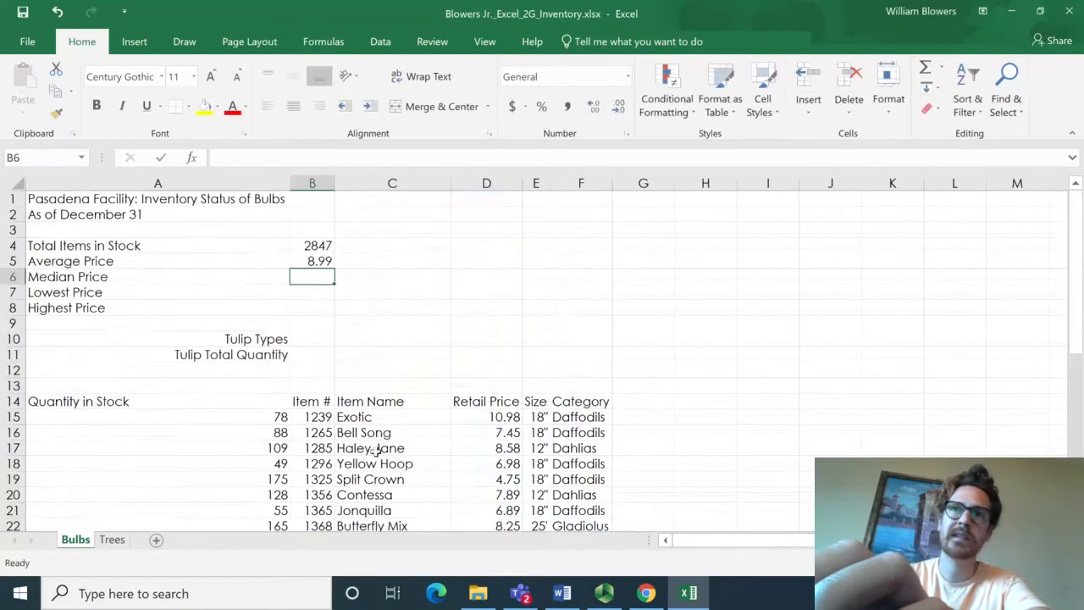
- Calculate the median Retail Price in cell B6 of the Bulbs sheet with =MEDIAN(D15:D42)
text(=)
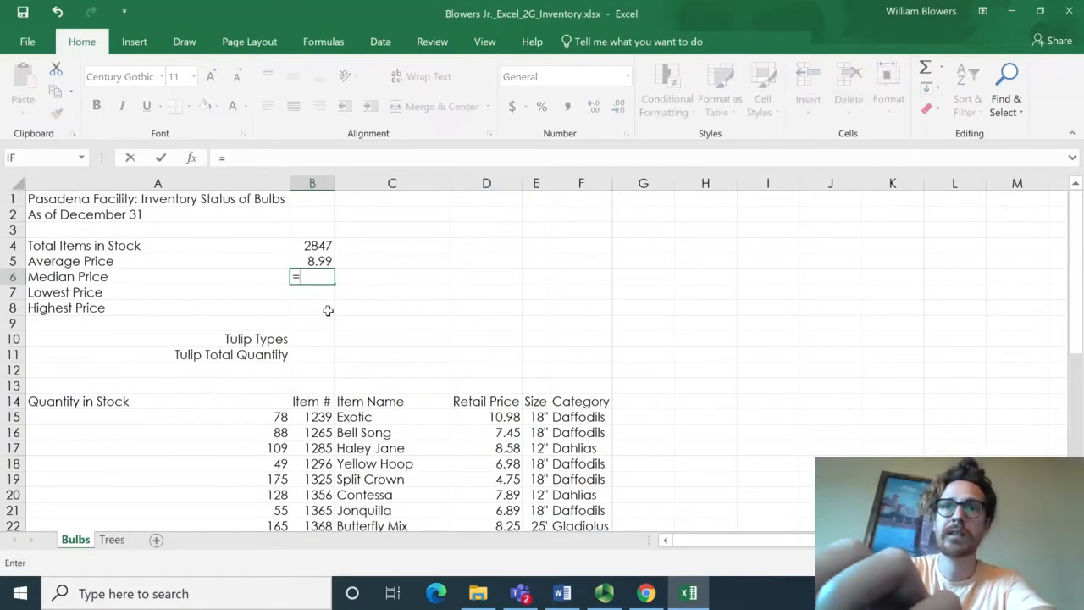
text(med)
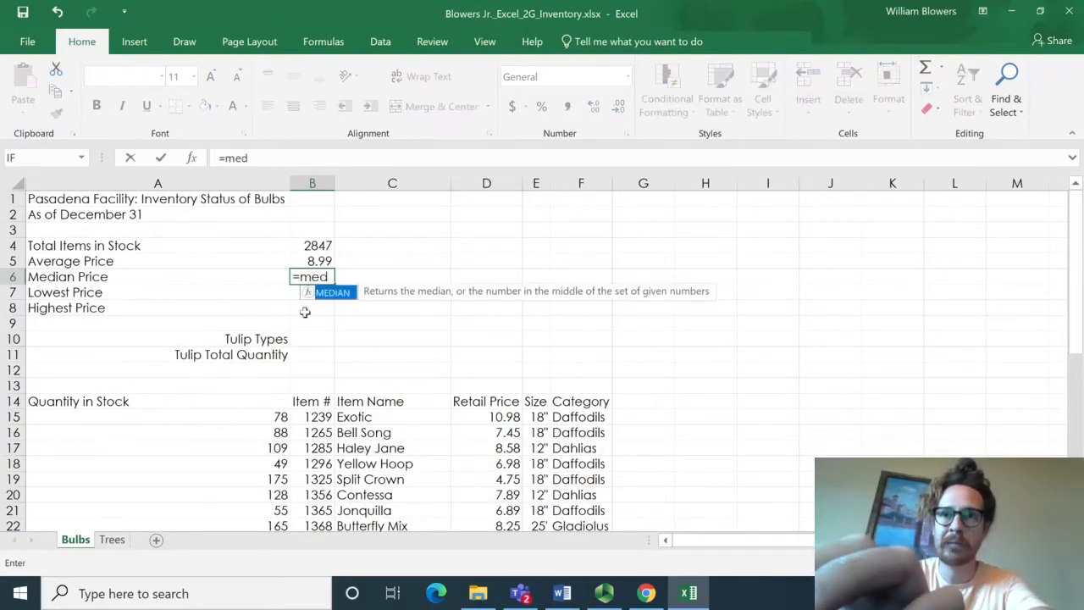
double_click(315, 296)
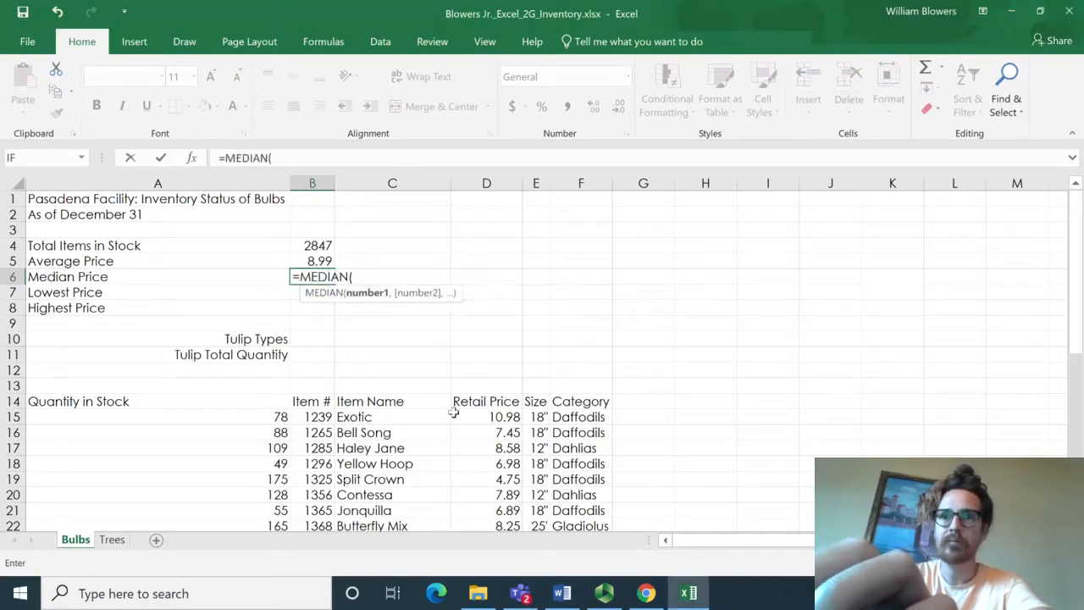
drag(486, 422, 477, 490)
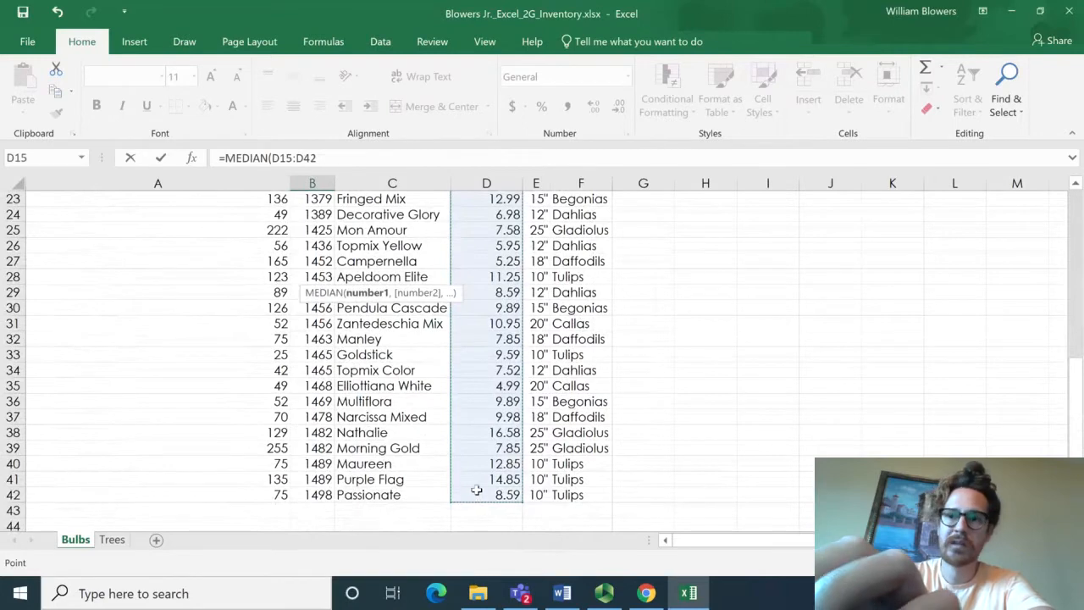
text())
key(Return)
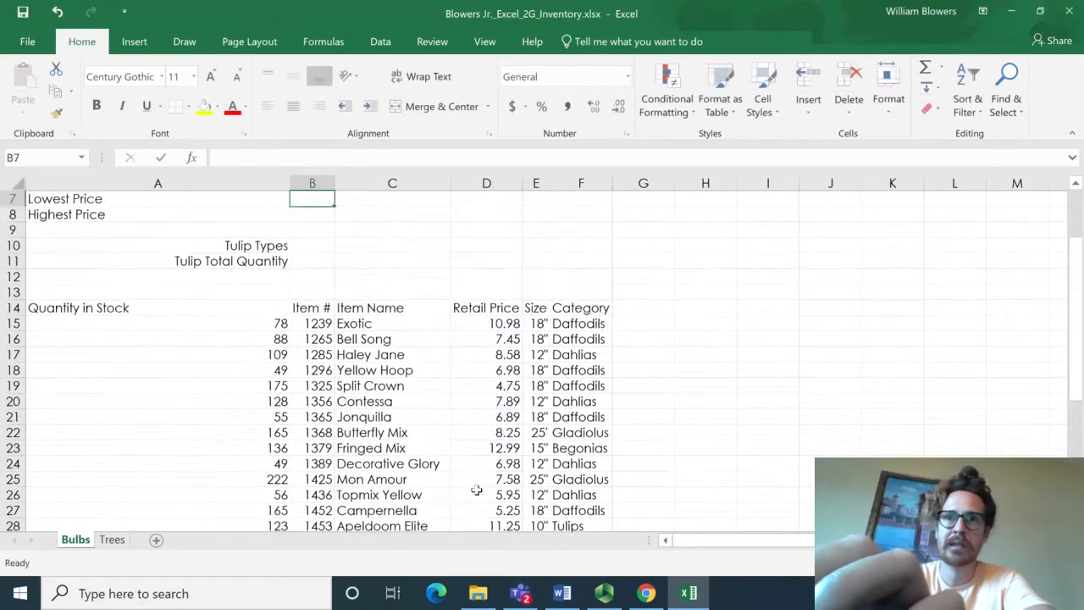
- Find the lowest Retail Price in cell B7 of the Bulbs sheet with =MIN(D15:D42)
text(=min)
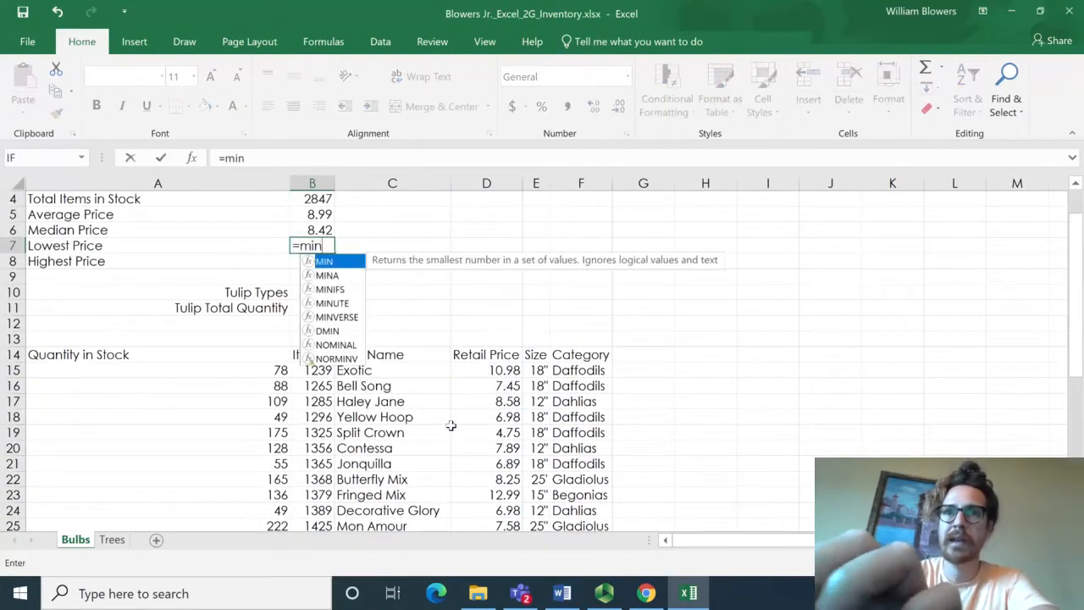
key(Tab)
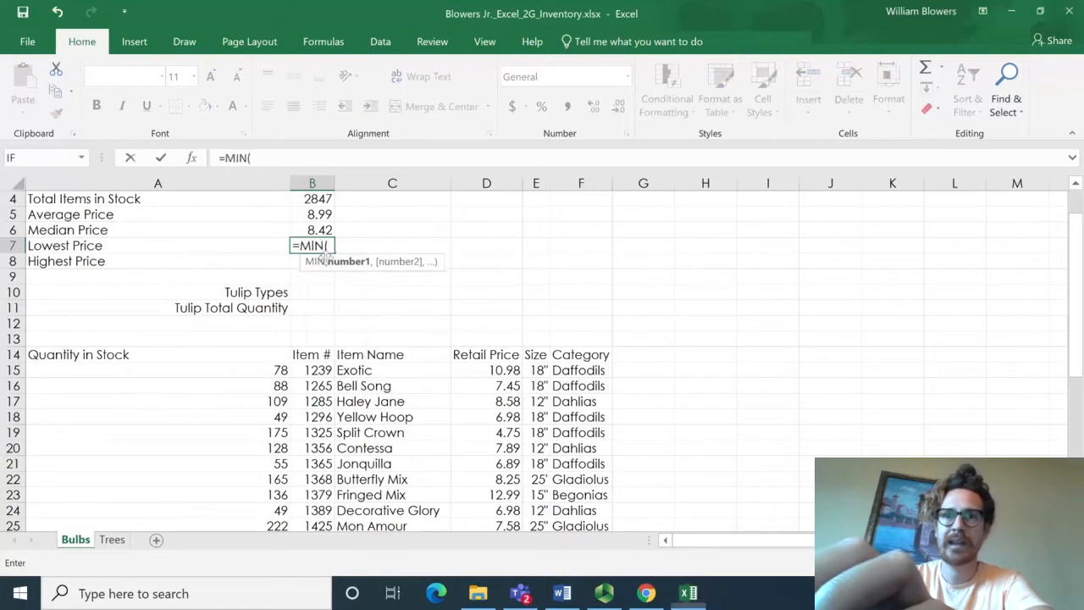
drag(493, 370, 500, 415)
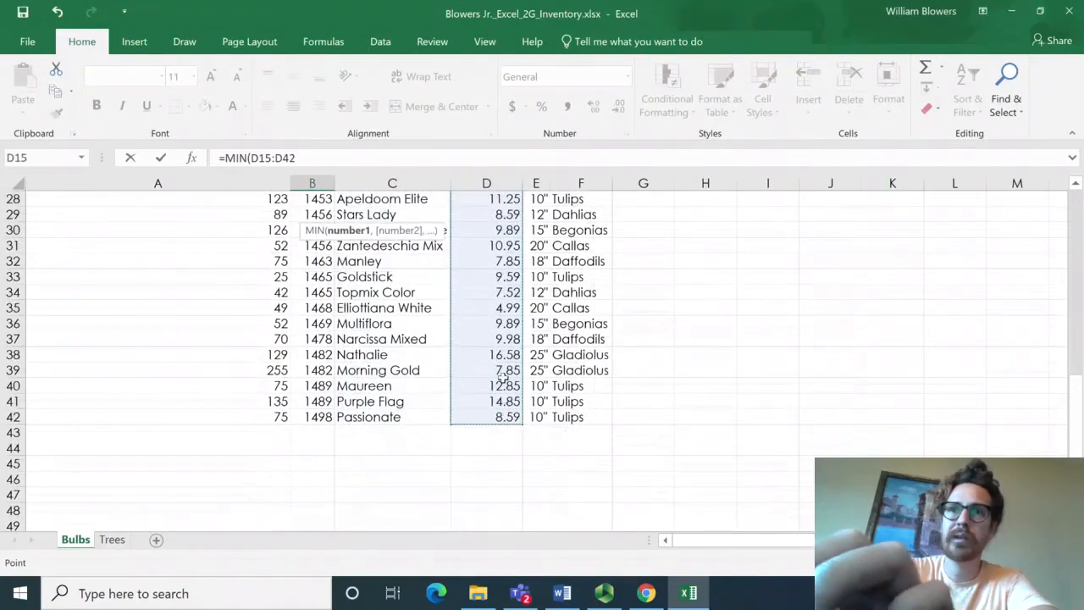
key(Return)
scroll(504, 373, up, 3)
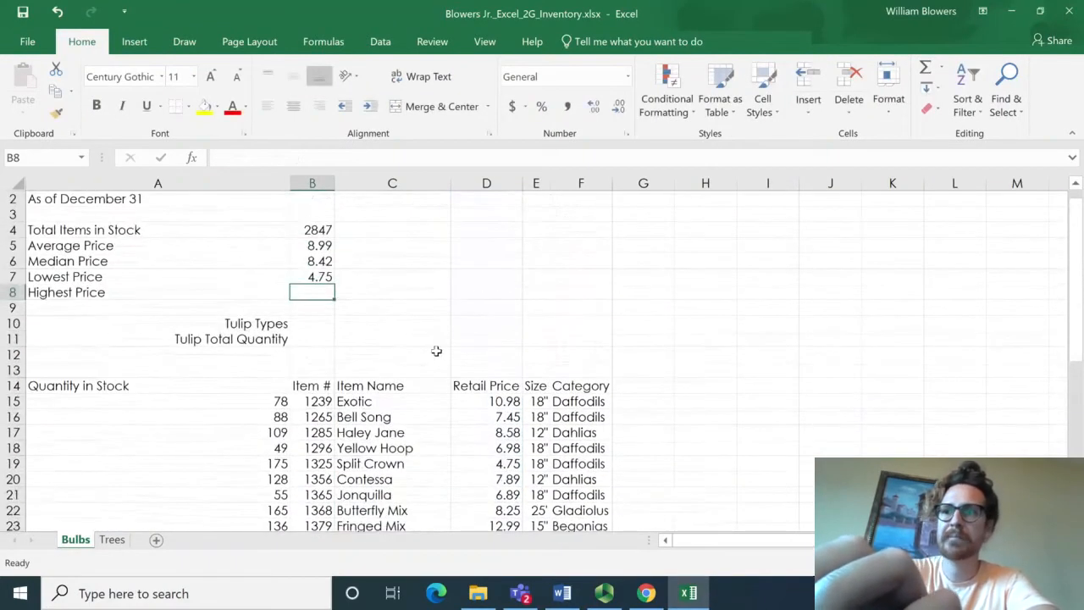
- Find the highest Retail Price in cell B8 of the Bulbs sheet with =MAX(D15:D42)
text(=max)
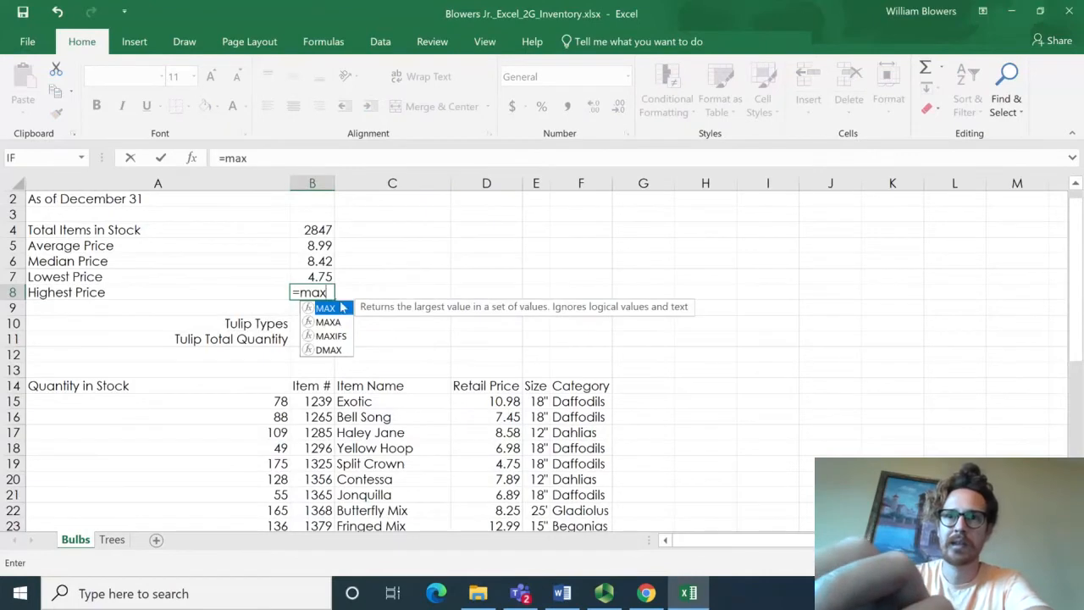
double_click(339, 308)
mouse_move(498, 399)
mouse_down()
mouse_move(483, 562)
mouse_move(500, 381)
mouse_up()
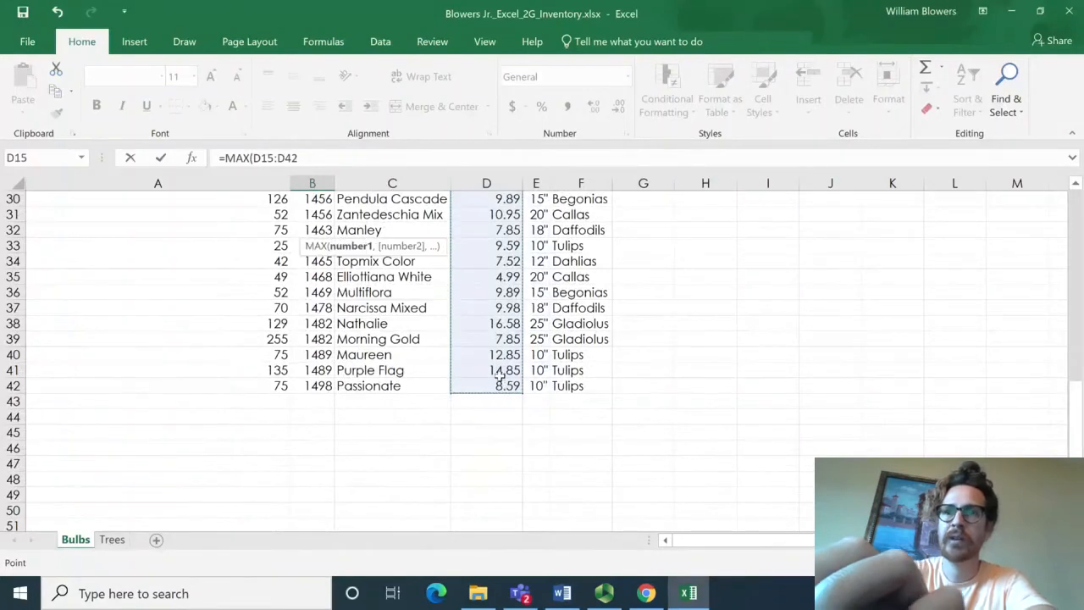
key(Return)
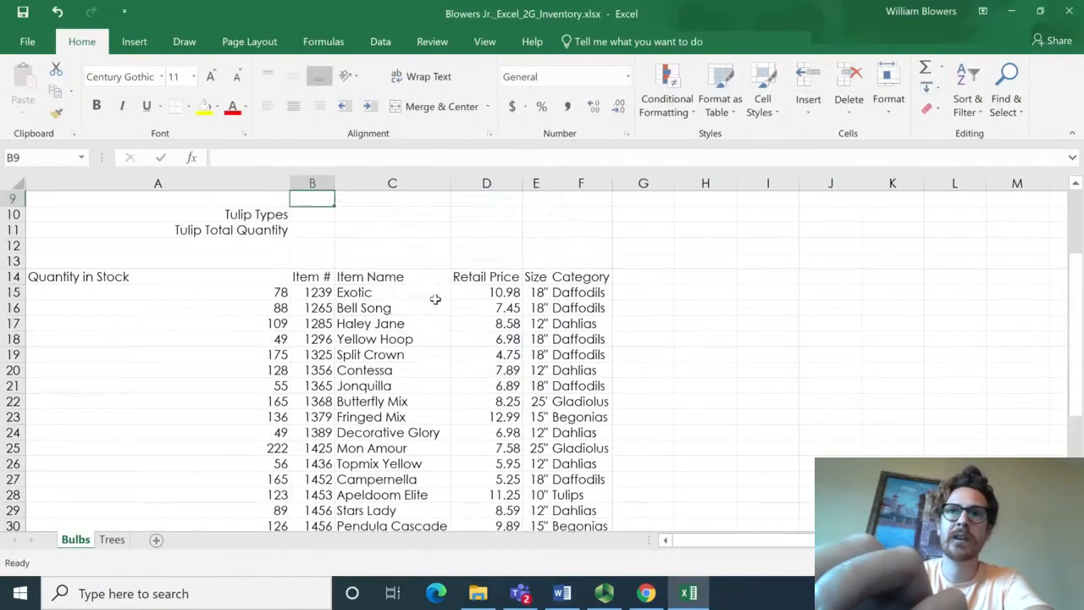
scroll(436, 299, up, 3)
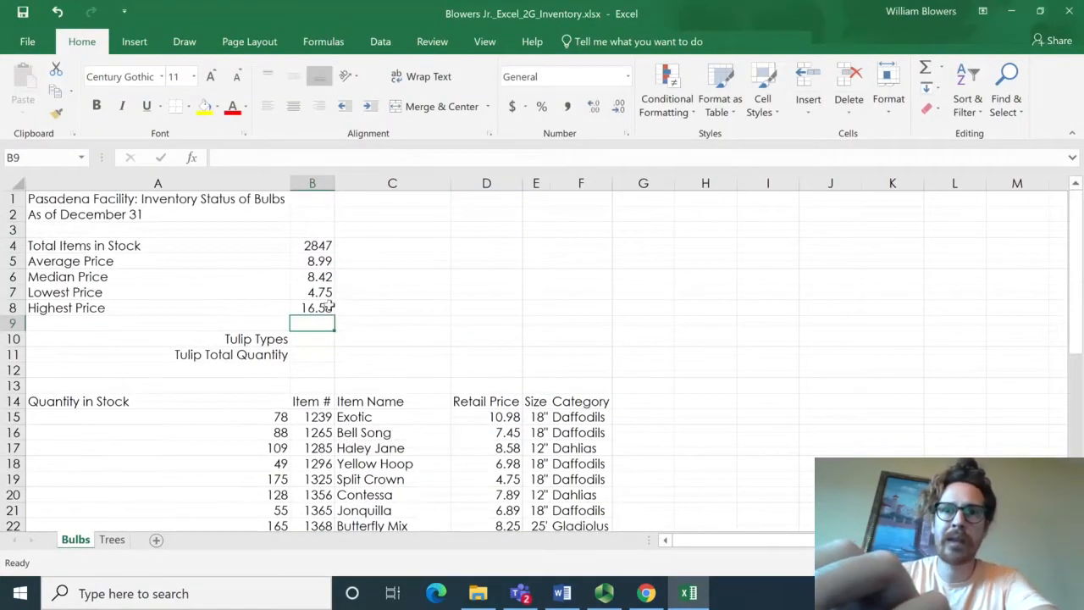
- Compare the summary calculations in cells B4:B8 between the Trees and Bulbs sheets
click(112, 540)
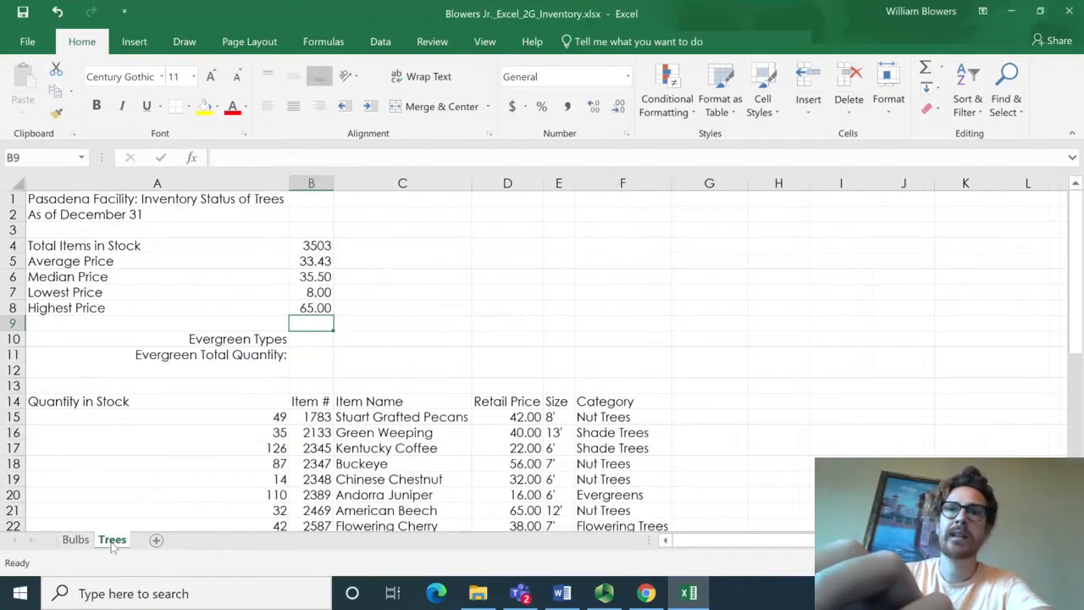
click(75, 540)
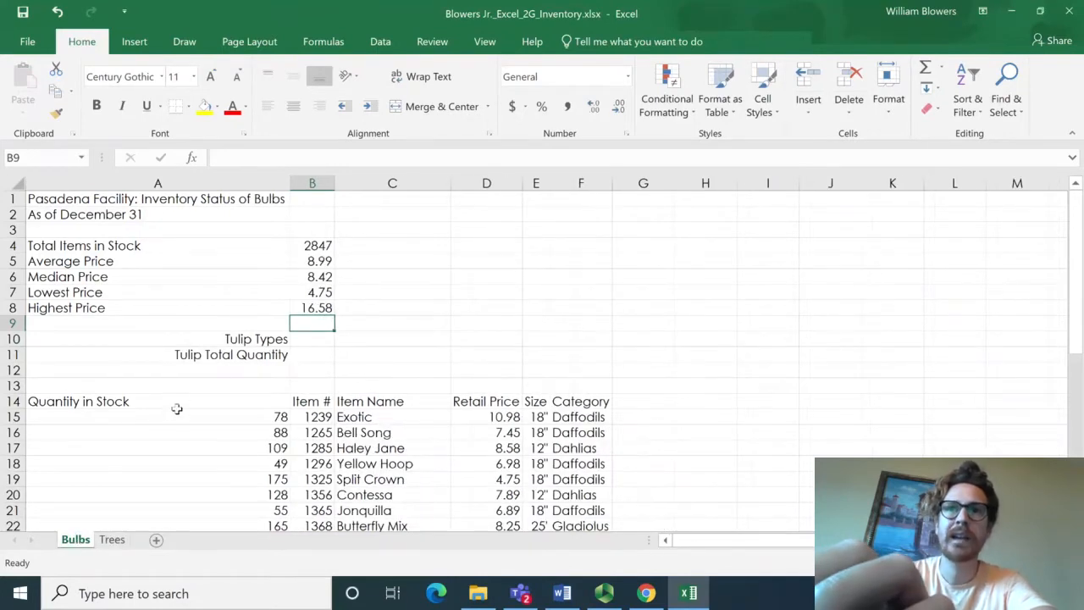
click(111, 543)
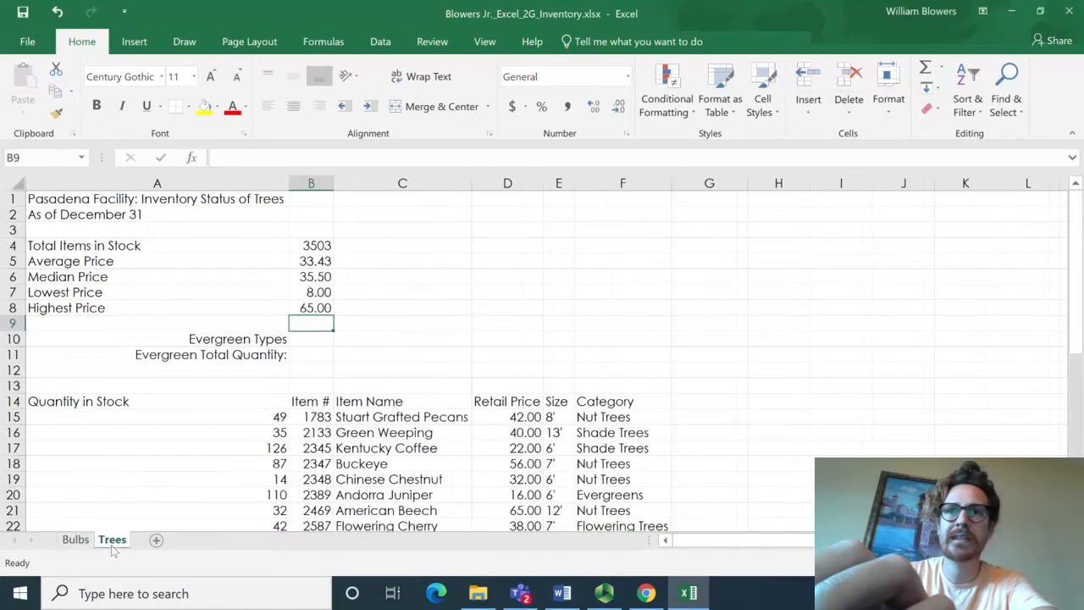
click(75, 541)
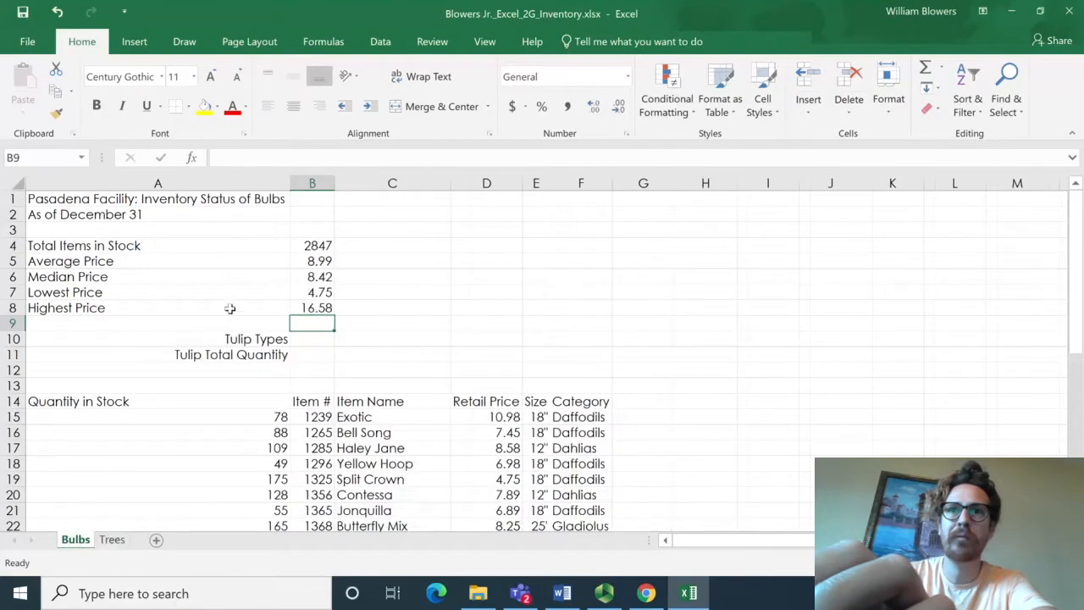
click(108, 540)
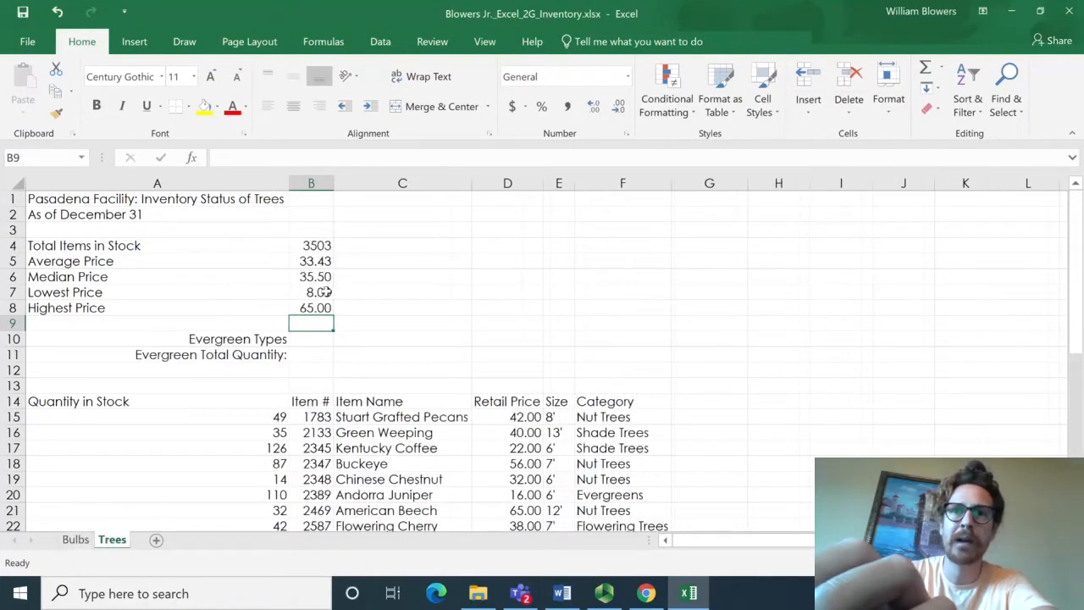
click(76, 540)
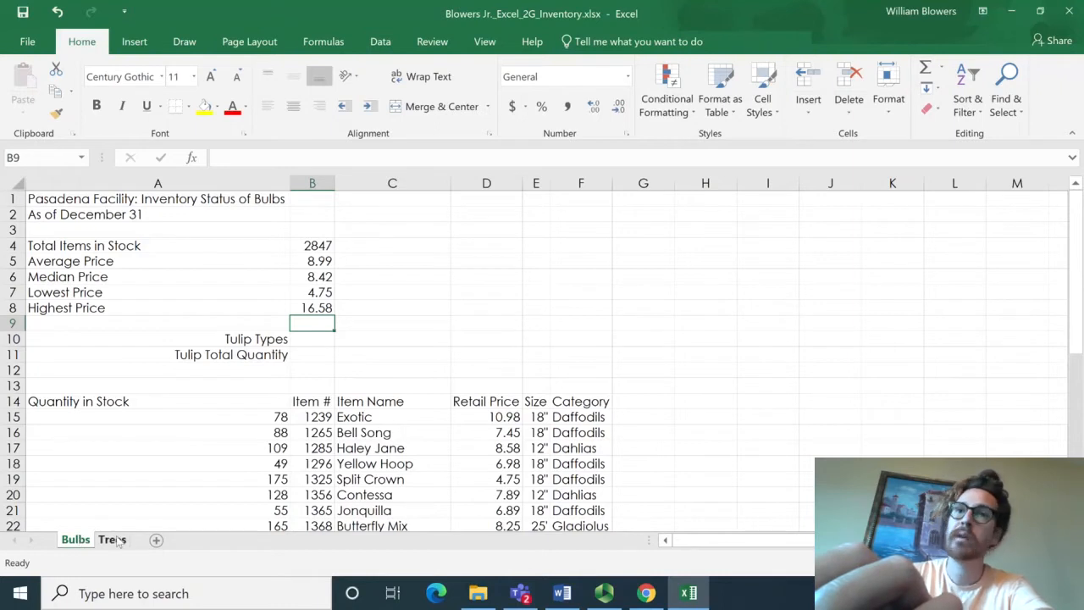
click(112, 541)
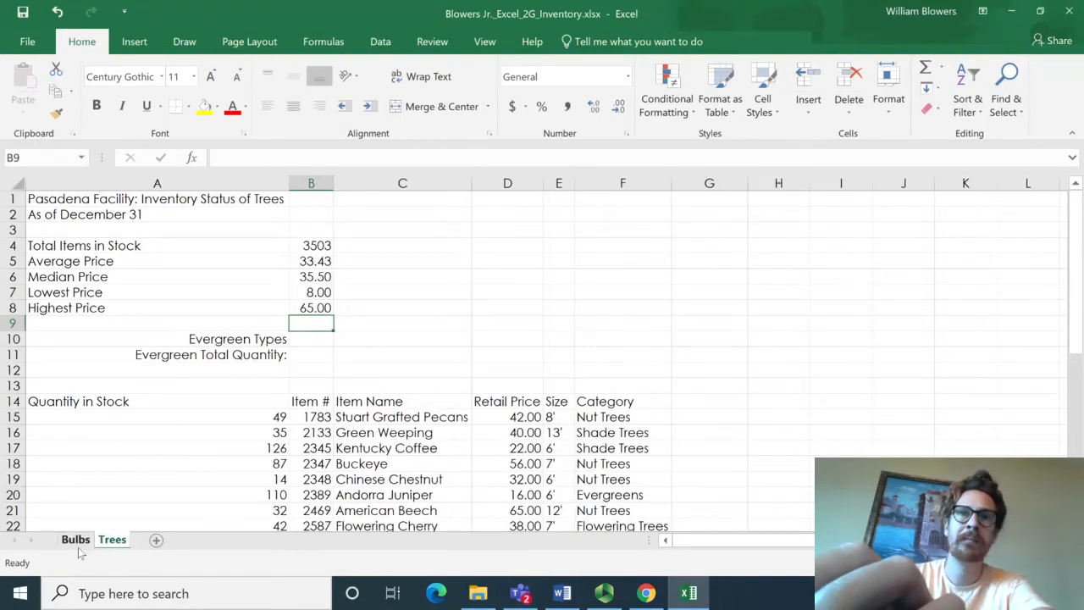
- On the Bulbs sheet, format the Total Items in Stock value in B4 with Comma Style and no decimal places
click(76, 542)
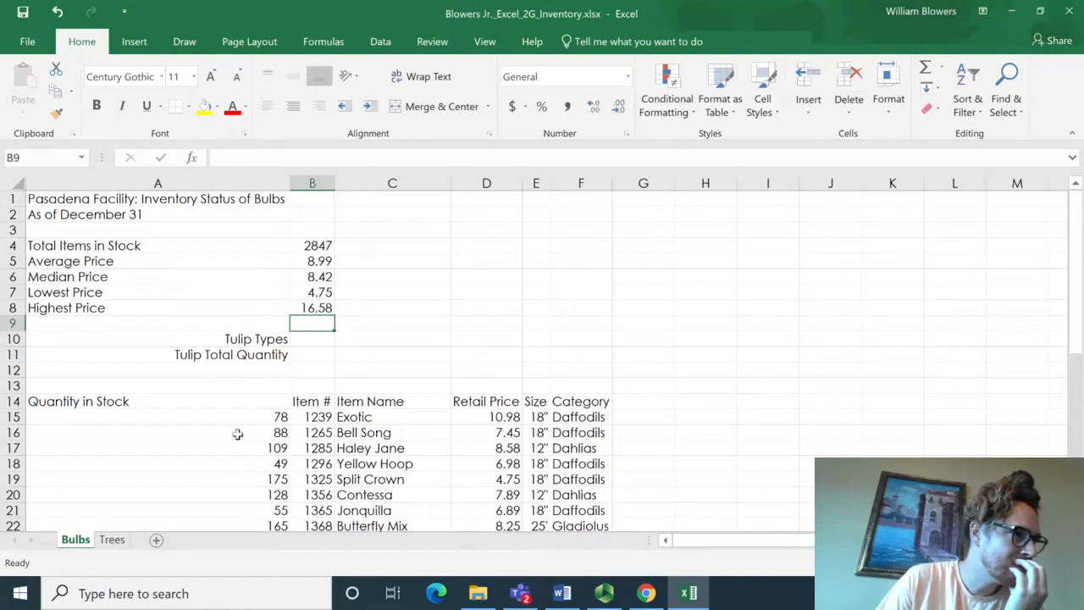
click(315, 251)
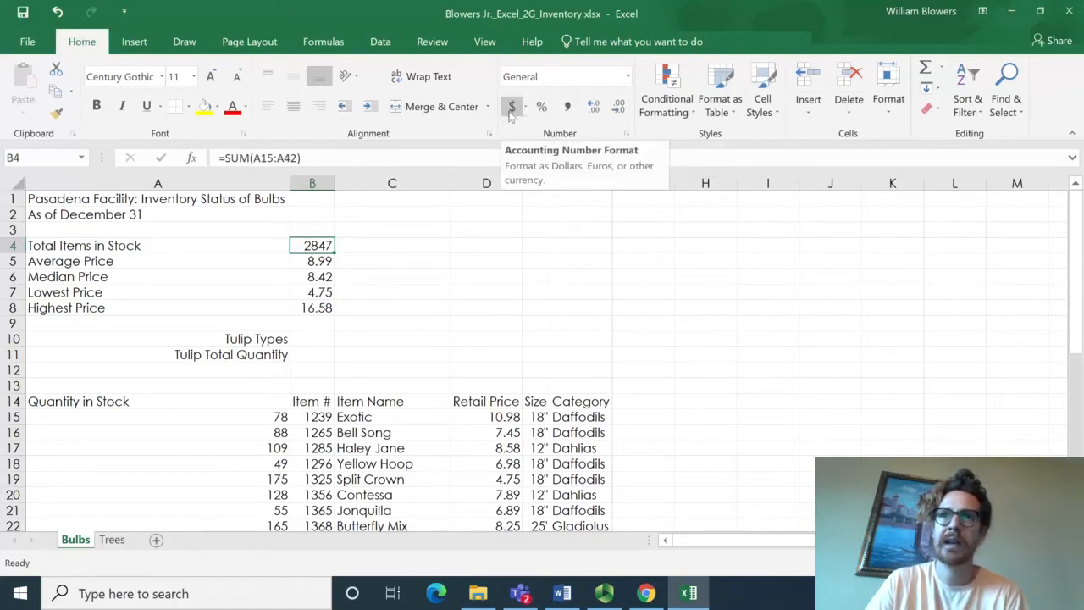
click(564, 108)
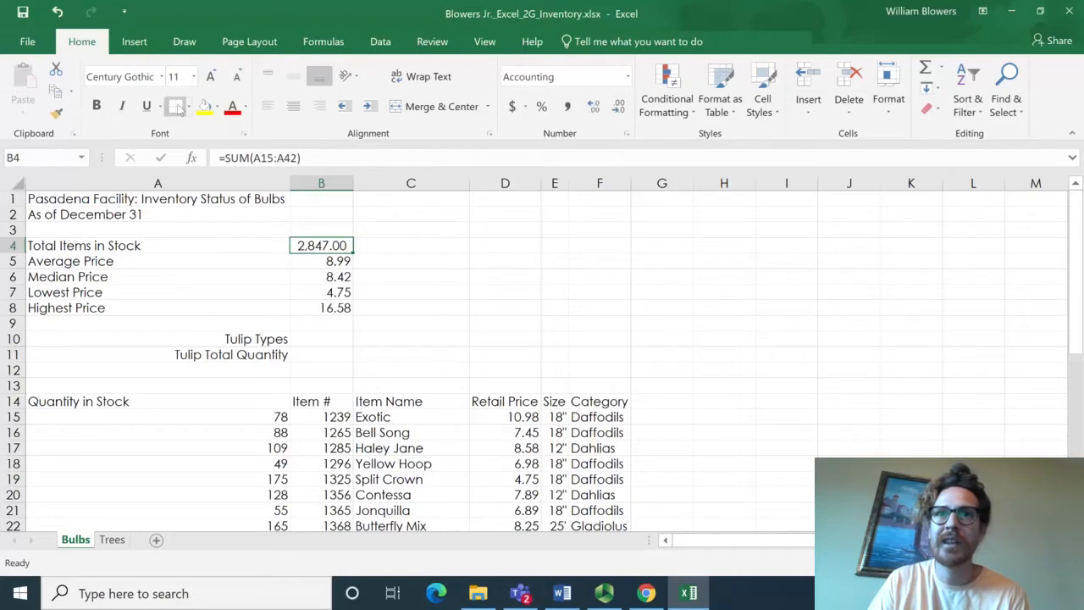
click(618, 106)
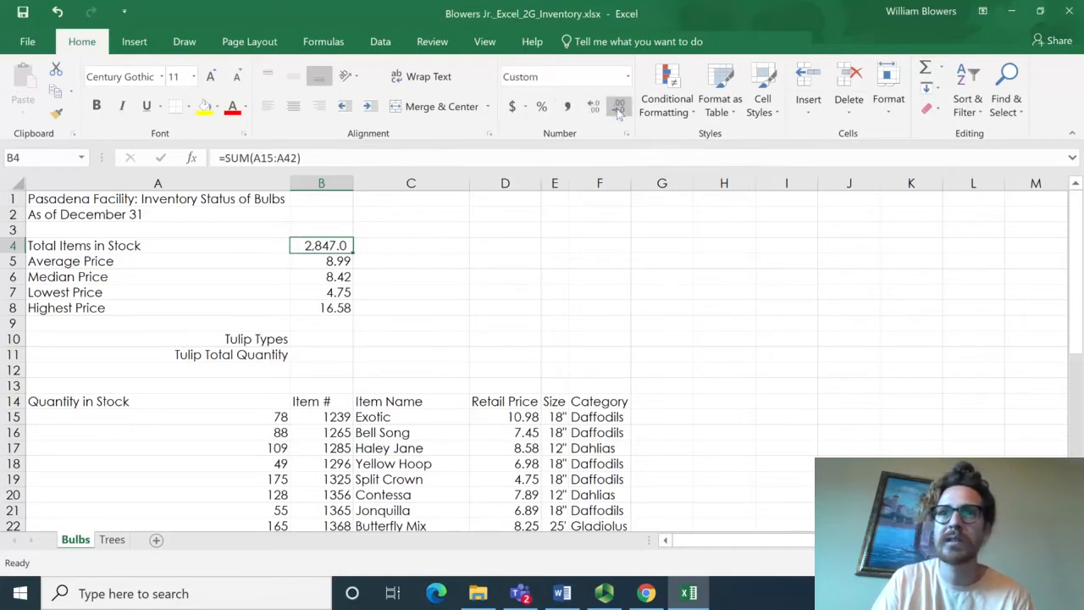
click(619, 108)
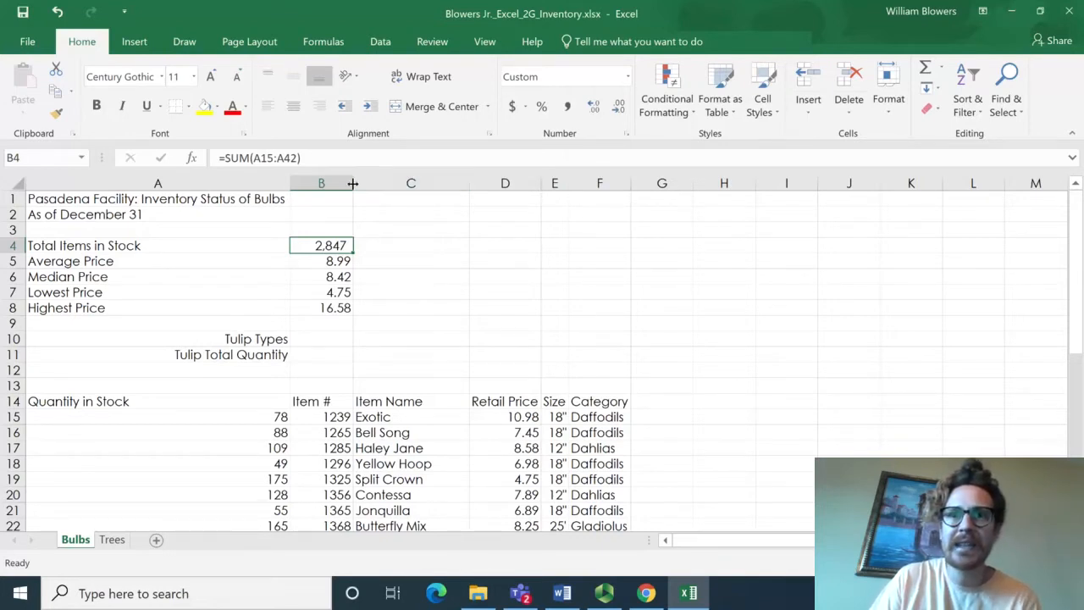
- Apply the Accounting Number Format to the price results in B5:B8 of the Bulbs sheet, then switch to the Trees sheet
click(345, 259)
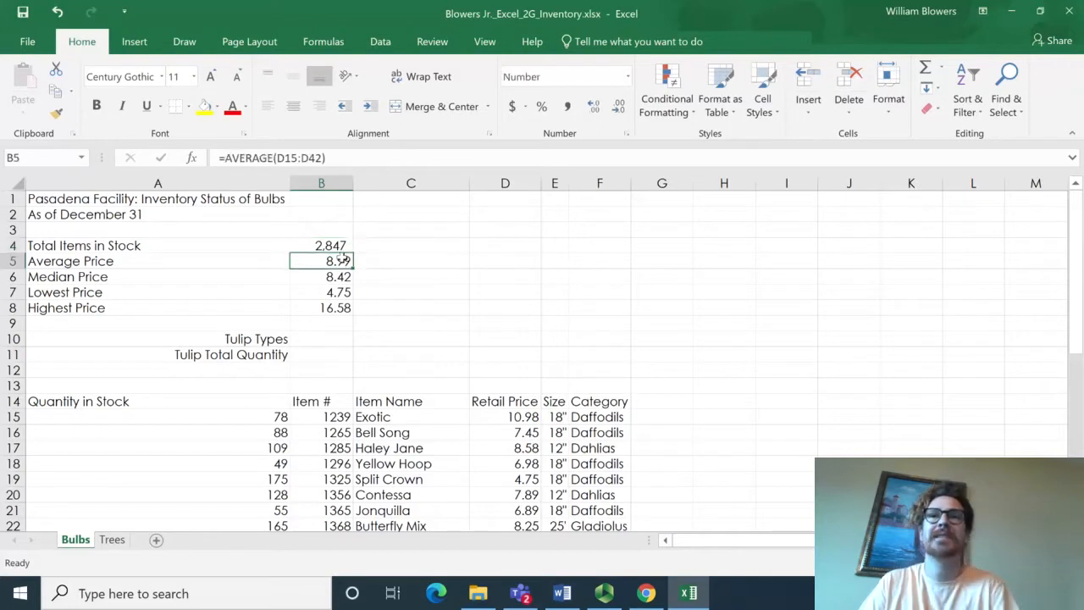
shift+click(313, 308)
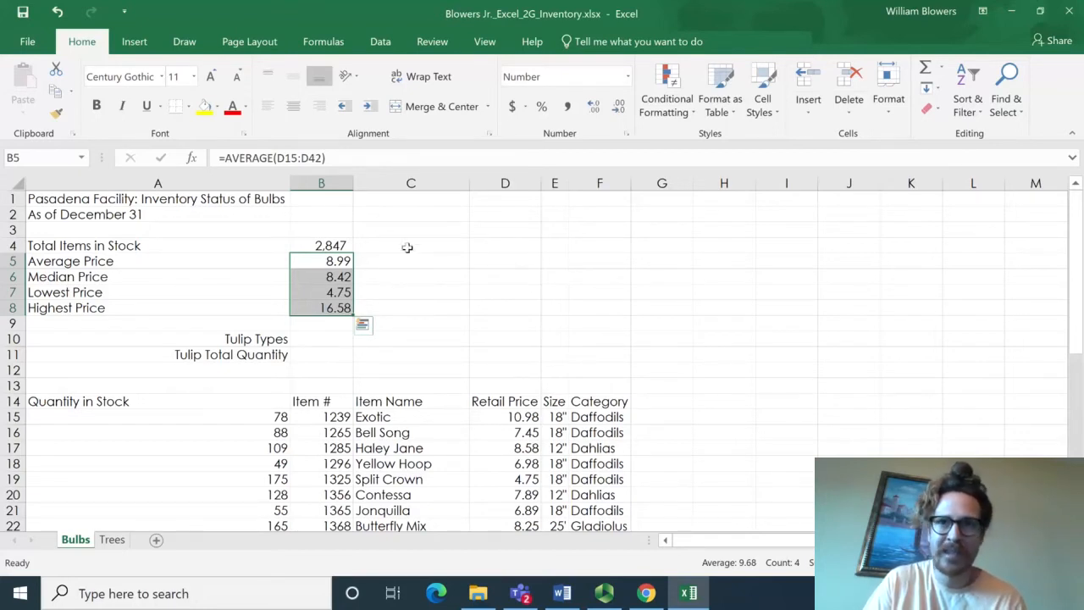
click(511, 114)
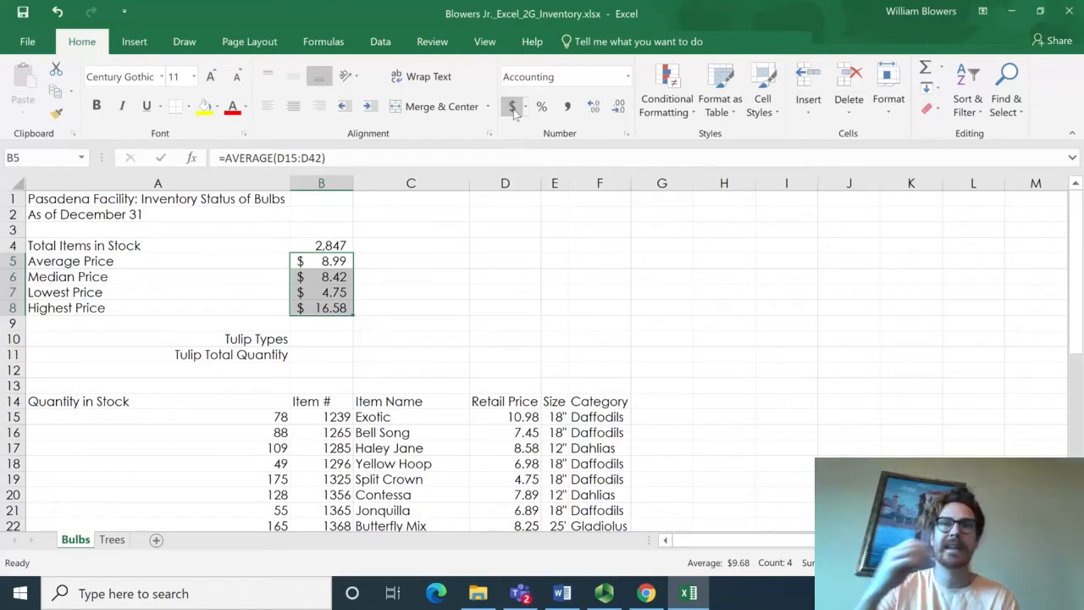
click(111, 545)
click(81, 544)
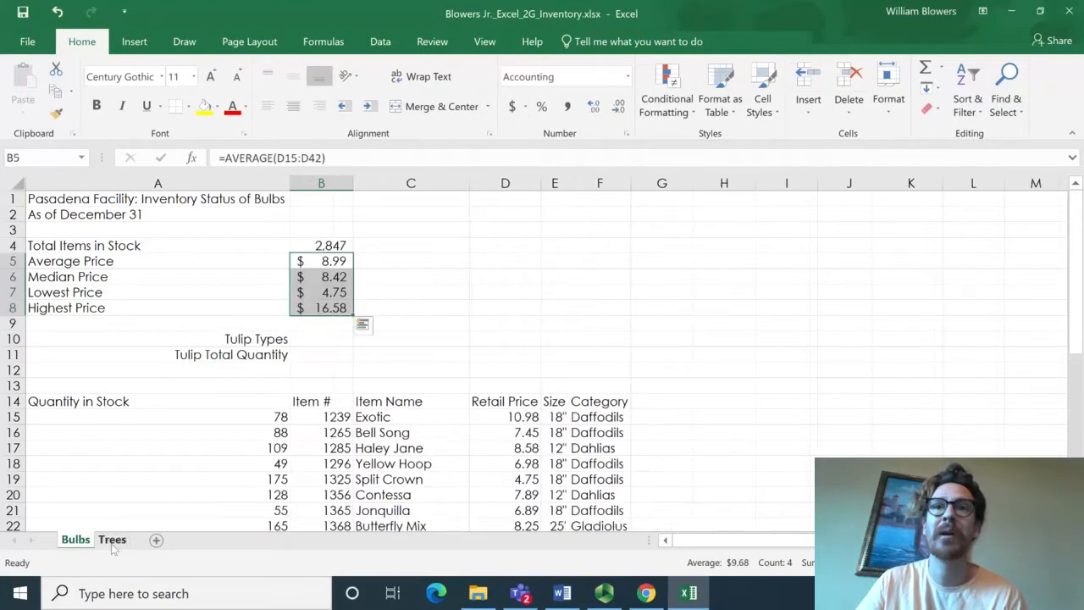
click(118, 545)
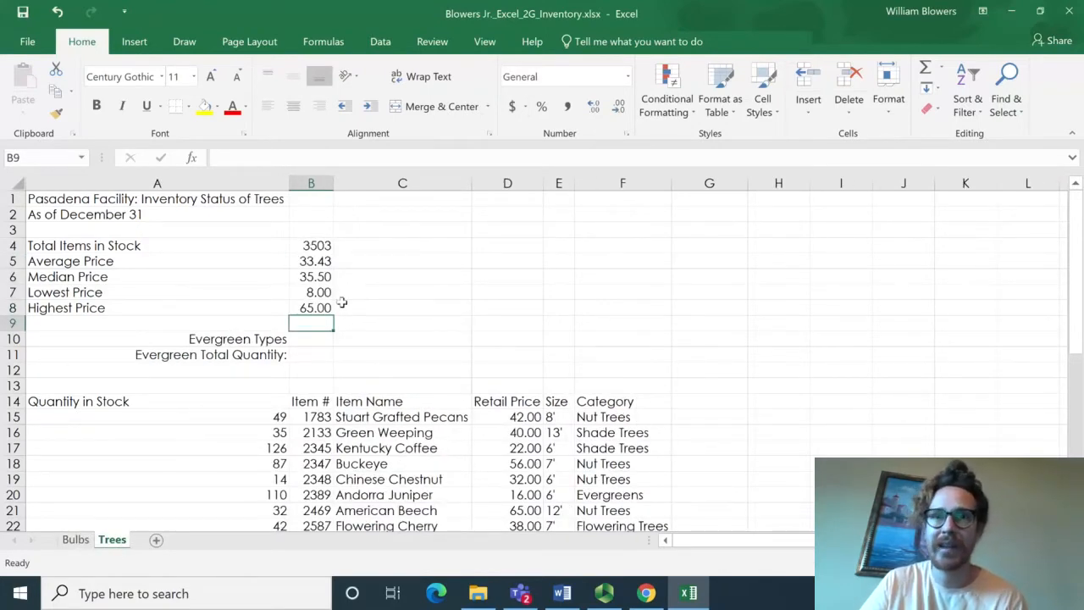
- On the Trees sheet, apply Comma Style to Total Items in Stock in B4 and Accounting Number Format to the prices in B5:B8
click(303, 248)
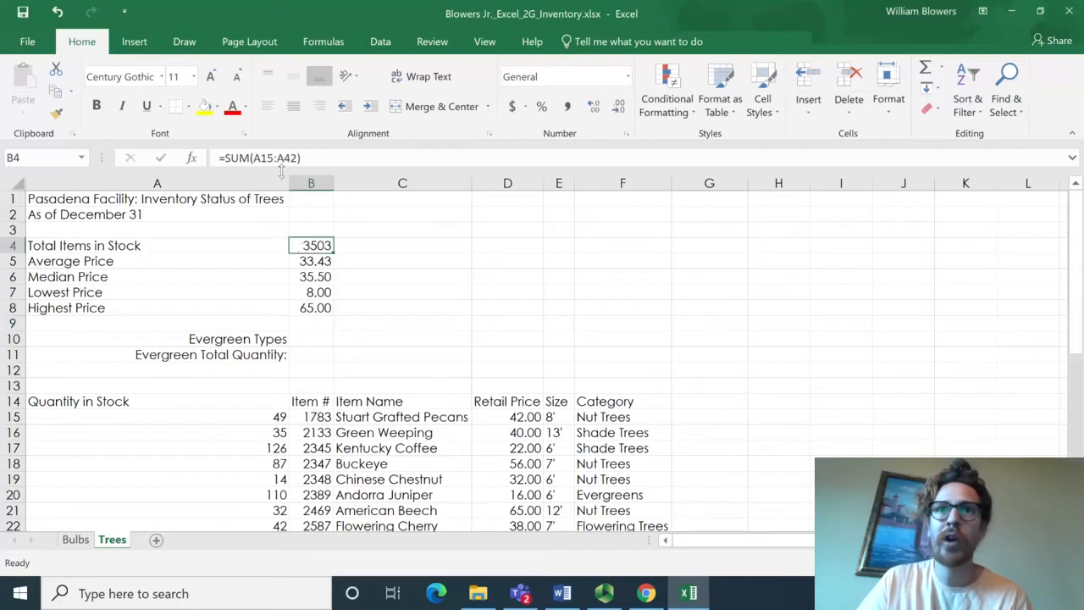
click(567, 108)
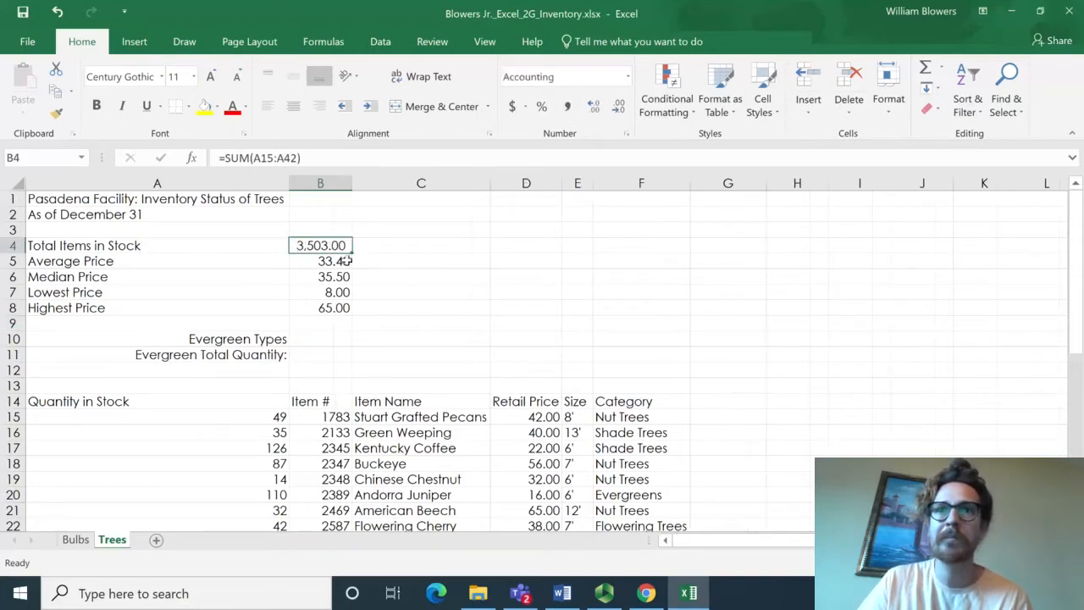
drag(323, 261, 323, 307)
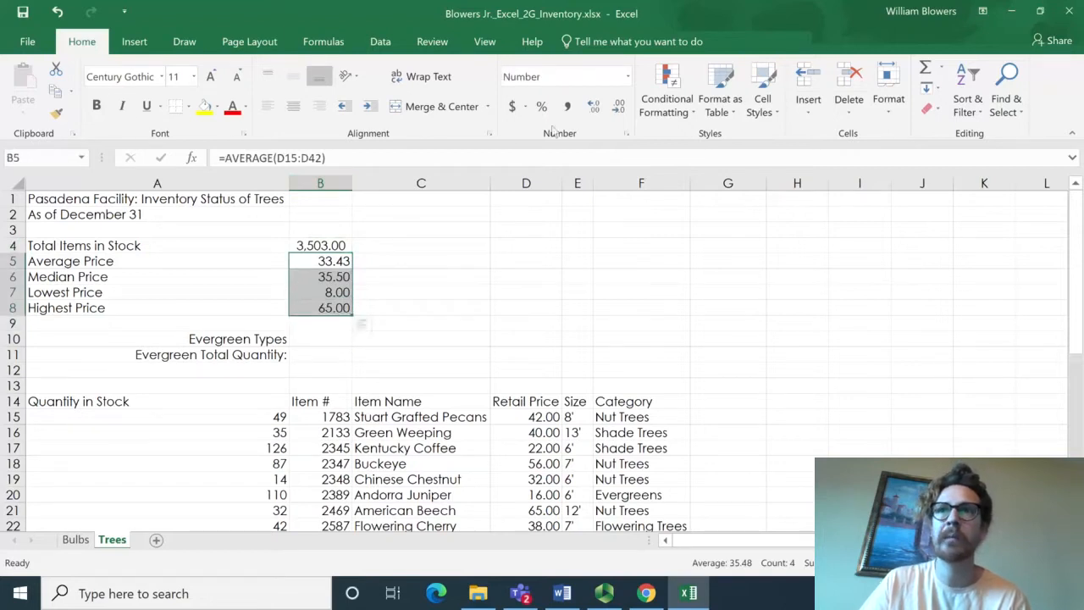
click(511, 106)
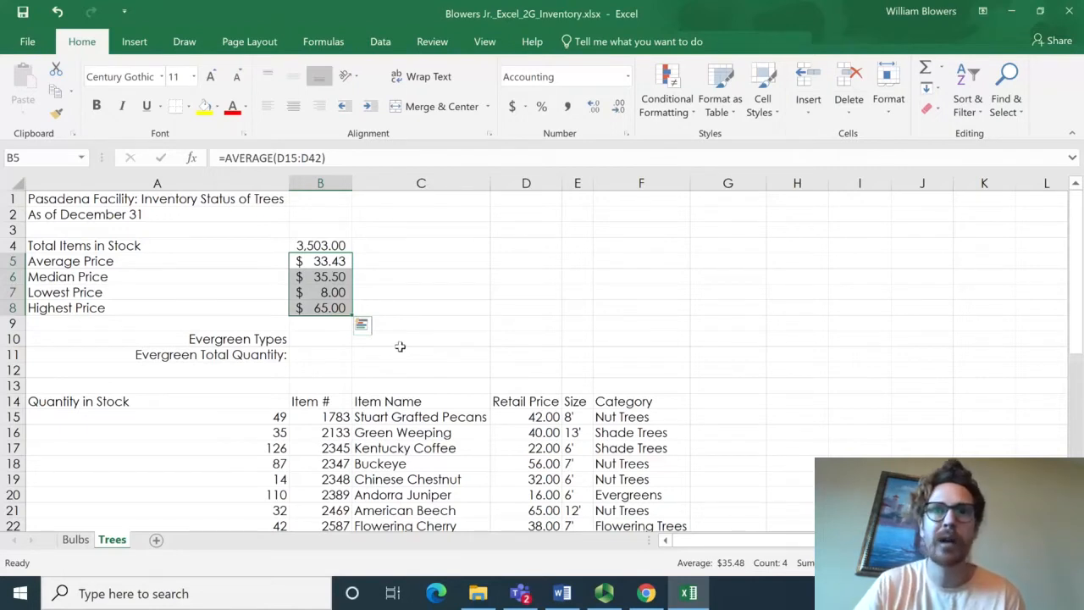
click(329, 338)
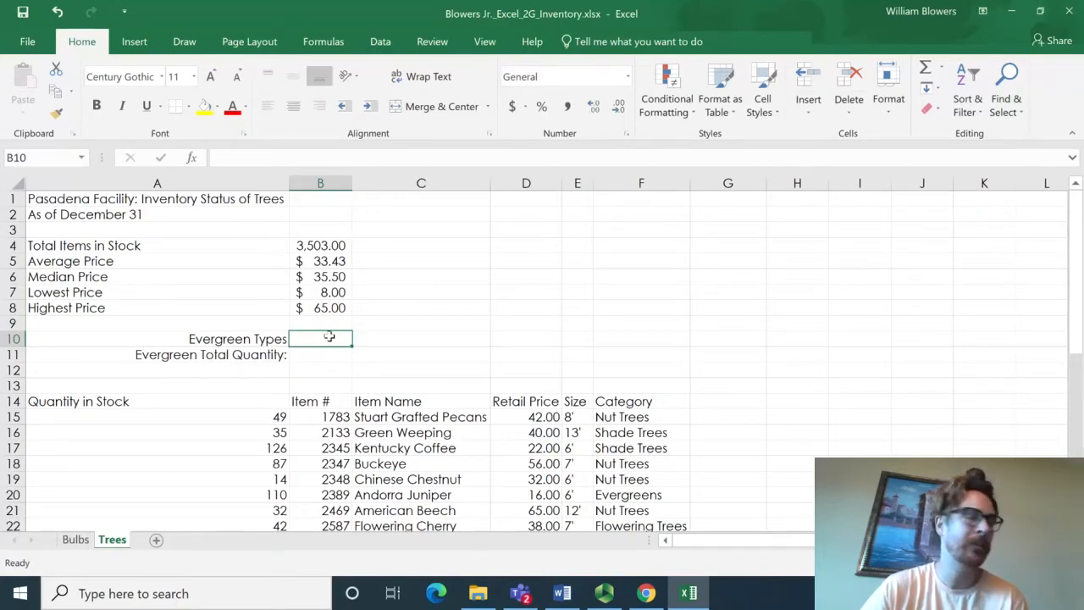
click(604, 593)
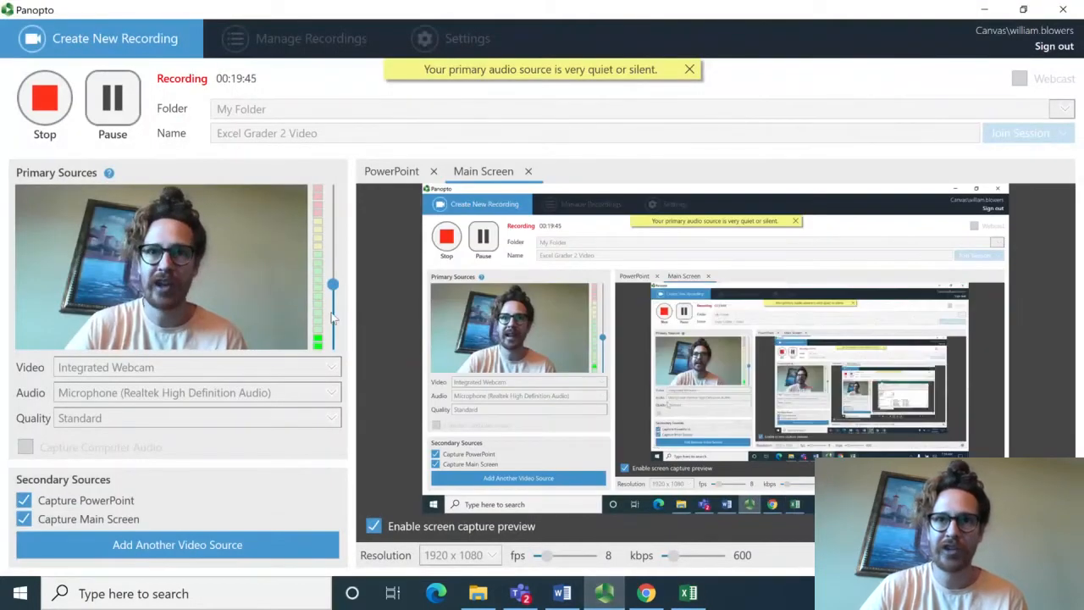
click(119, 100)
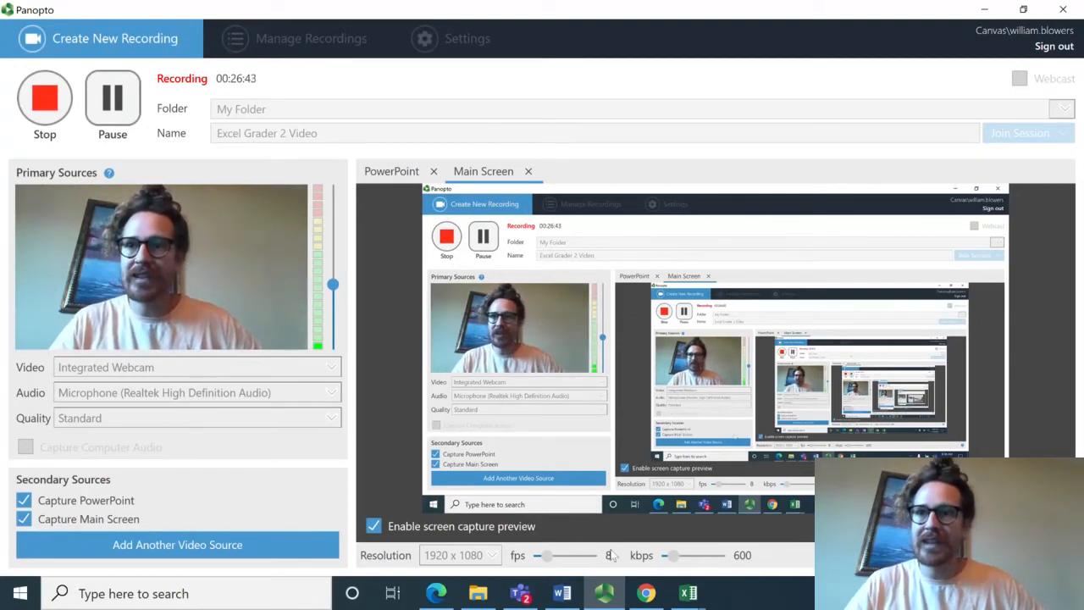
- Switch to the Excel inventory workbook and count the tulip types in cell B10 of the Bulbs sheet with =COUNTIF(F15:F42, "Tulips")
mouse_move(693, 603)
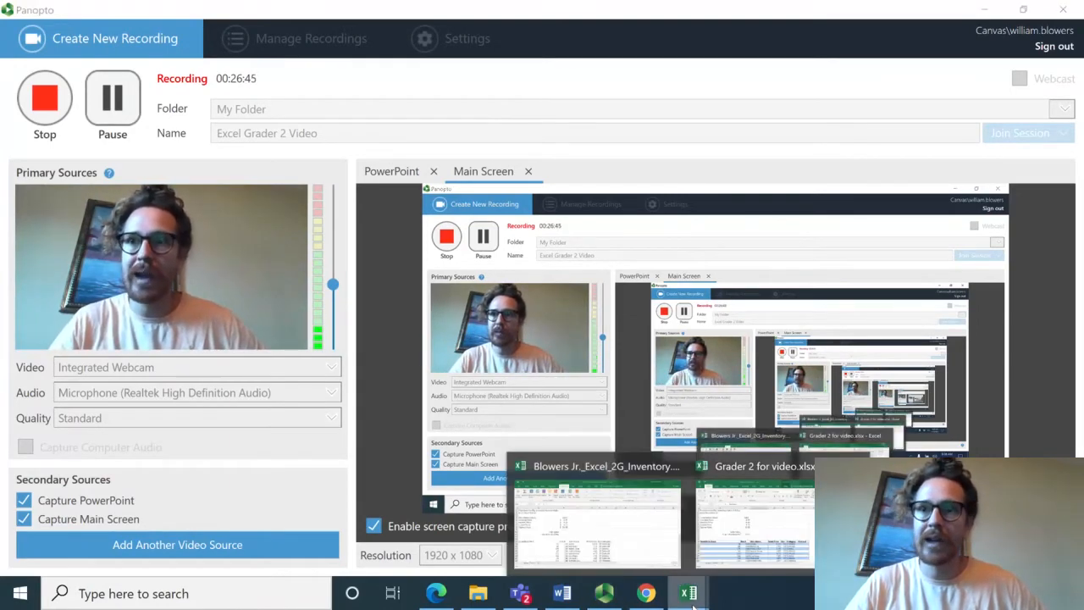
click(601, 508)
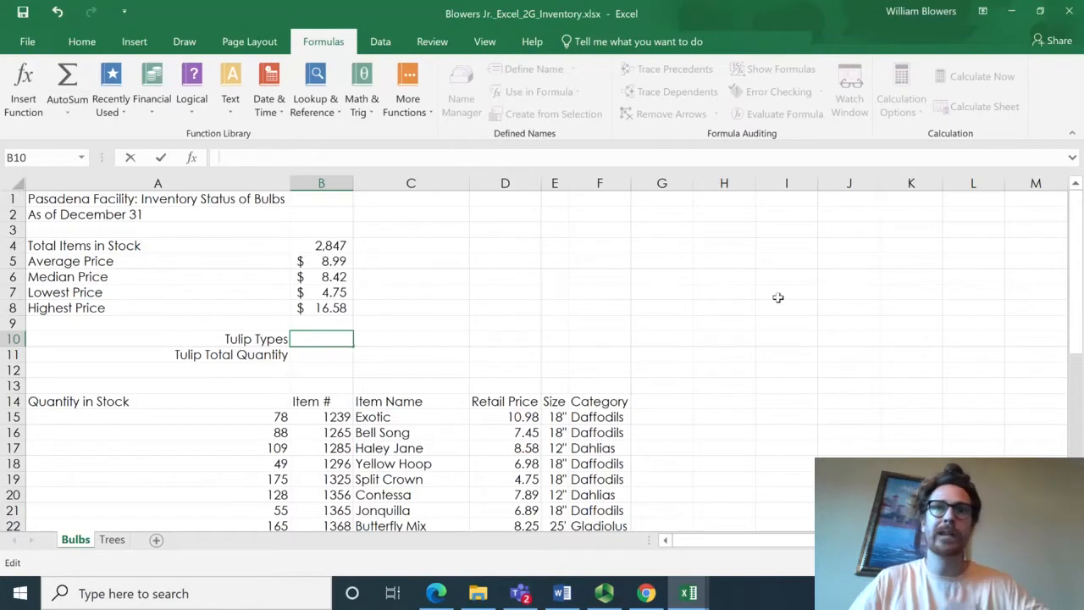
text(=)
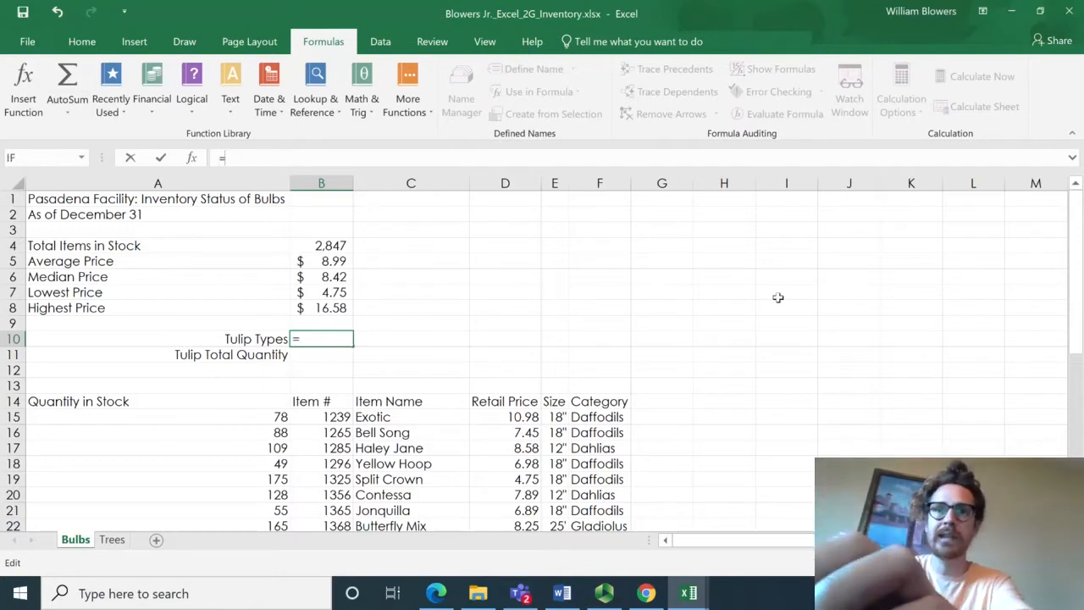
text(countif)
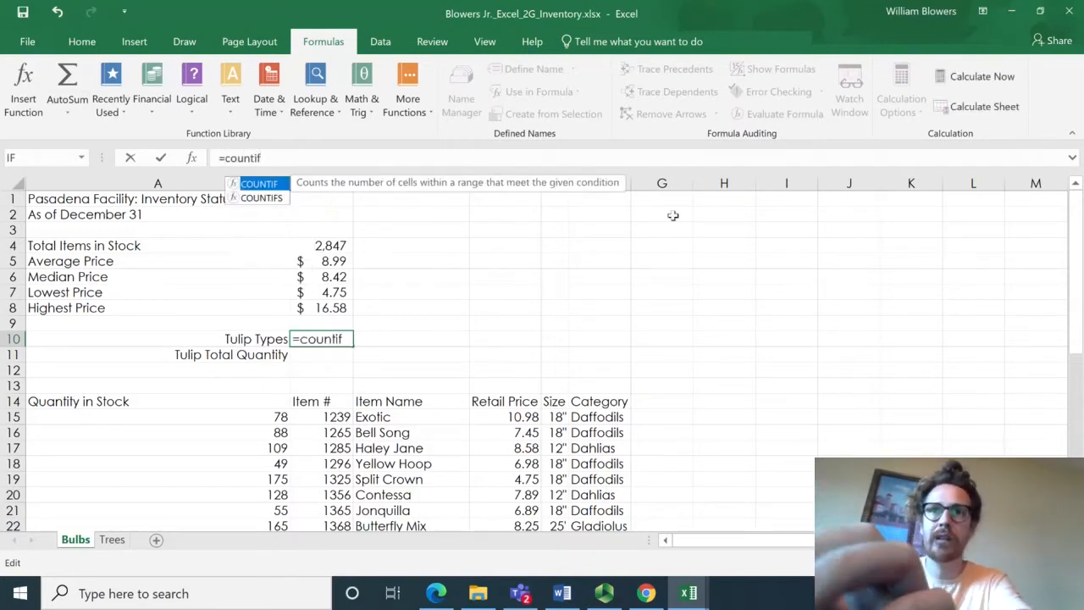
double_click(257, 185)
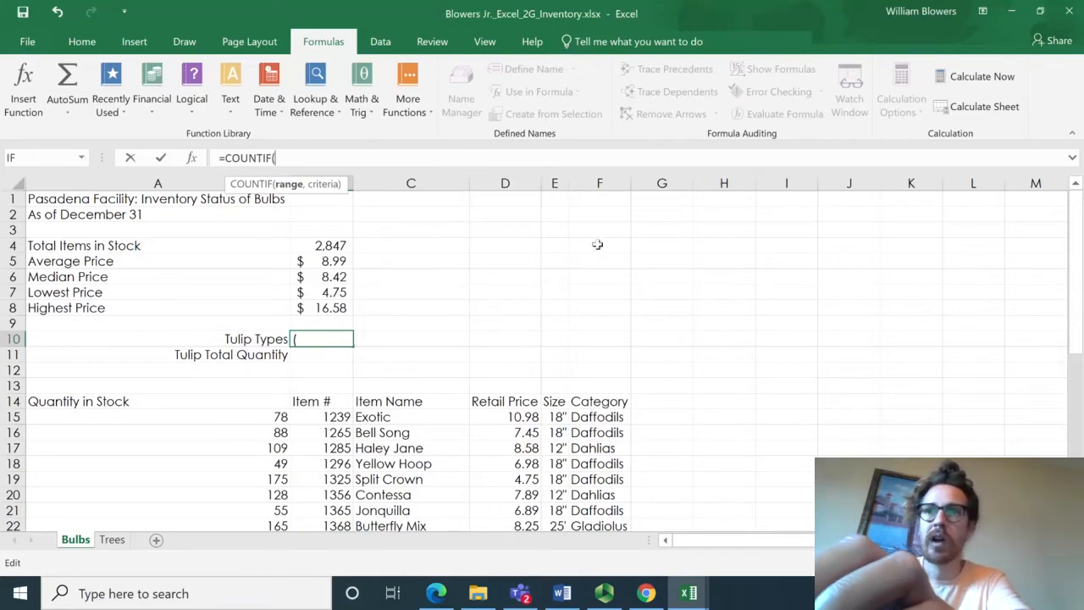
drag(599, 420, 590, 481)
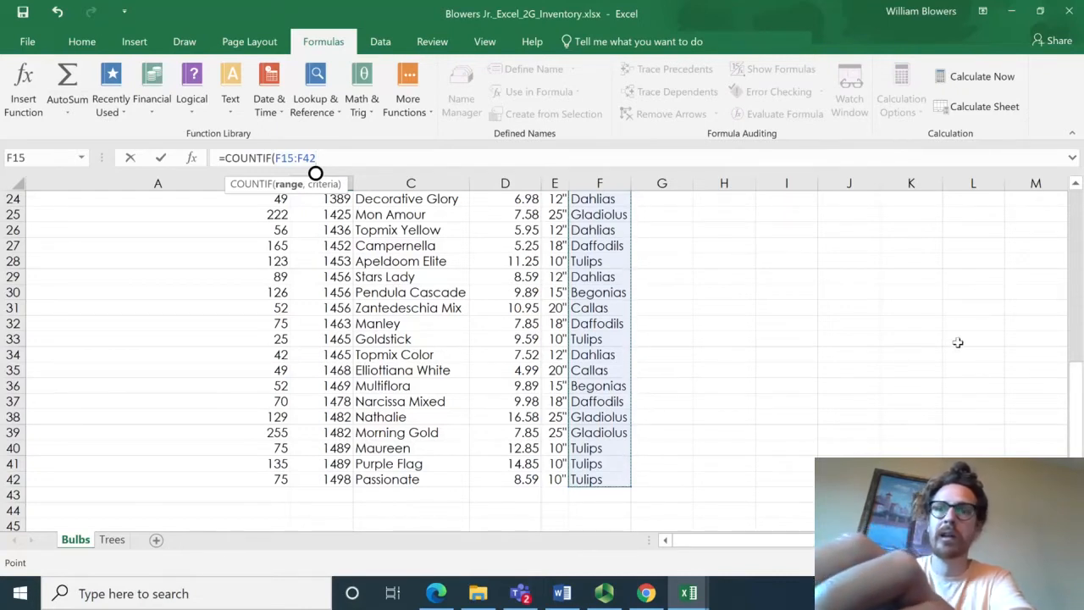
text(, "Tulips)
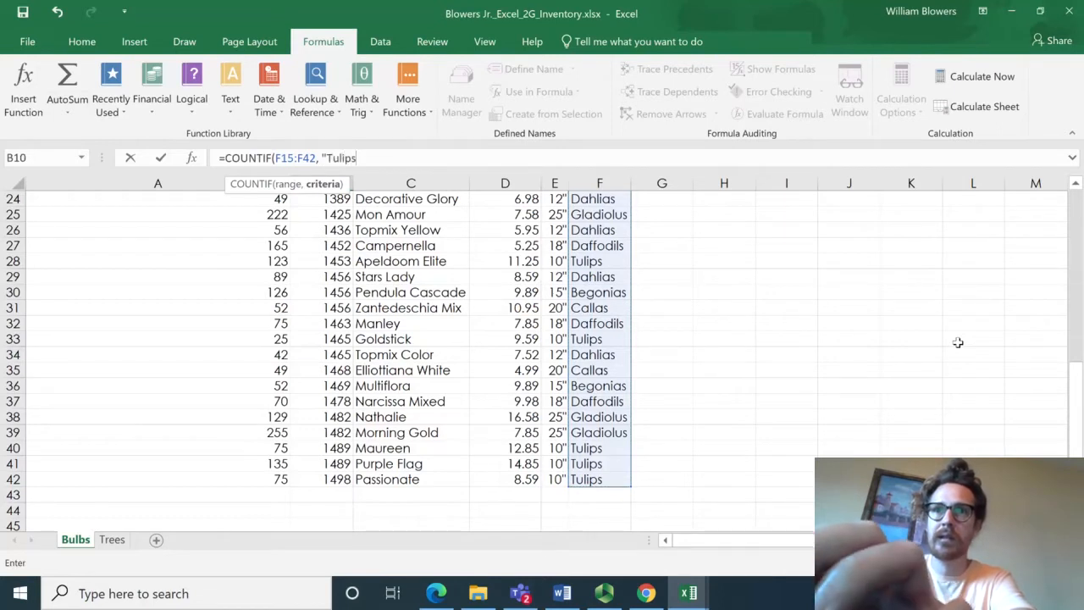
text("))
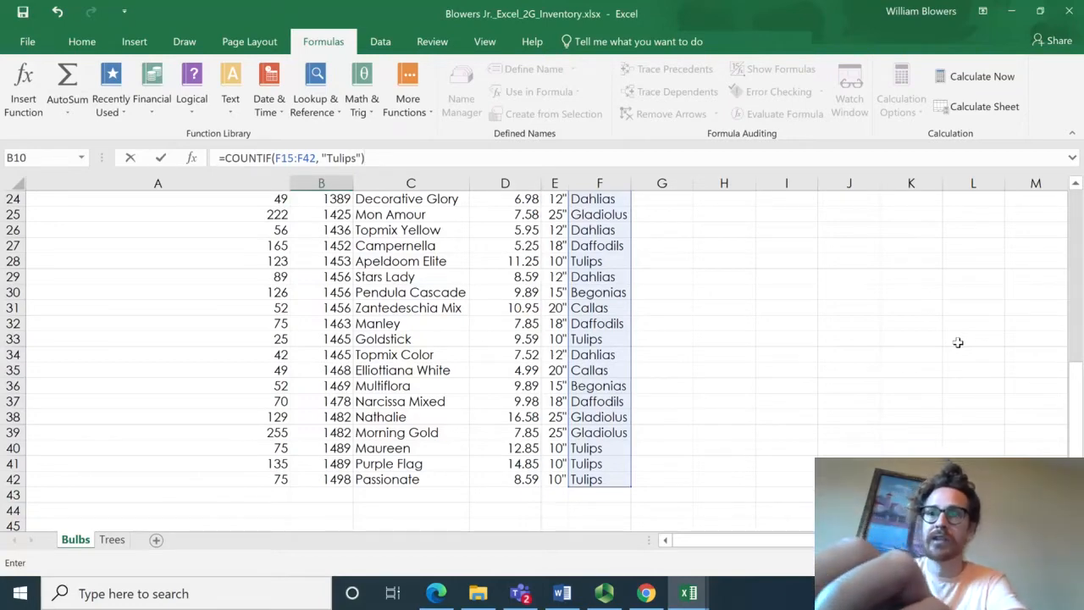
key(Return)
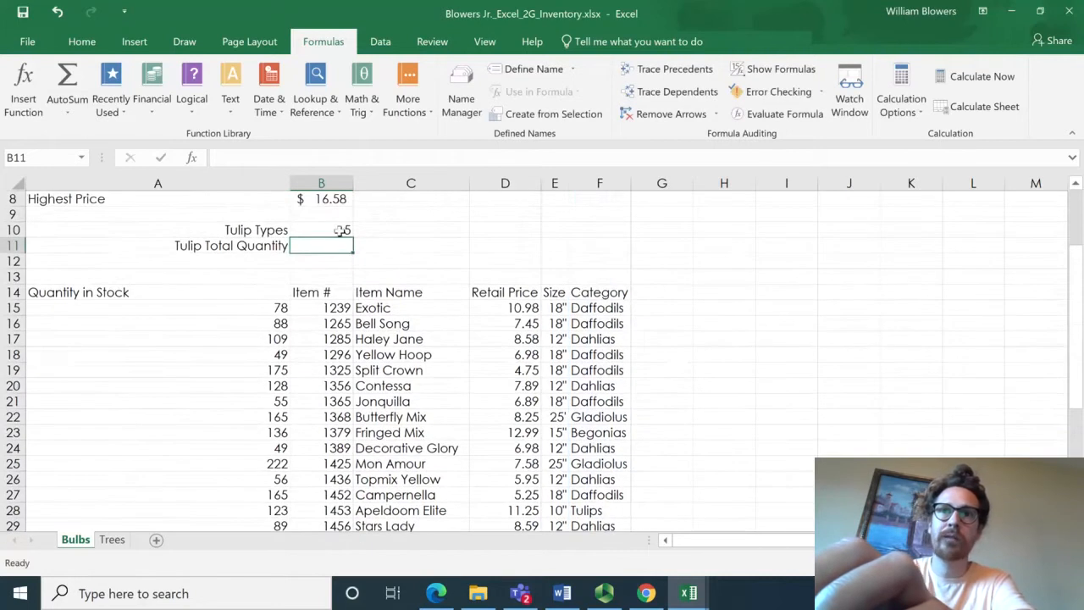
- Count the evergreen types in cell B10 of the Trees sheet with =COUNTIF(F15:F42, "Evergreens")
click(112, 540)
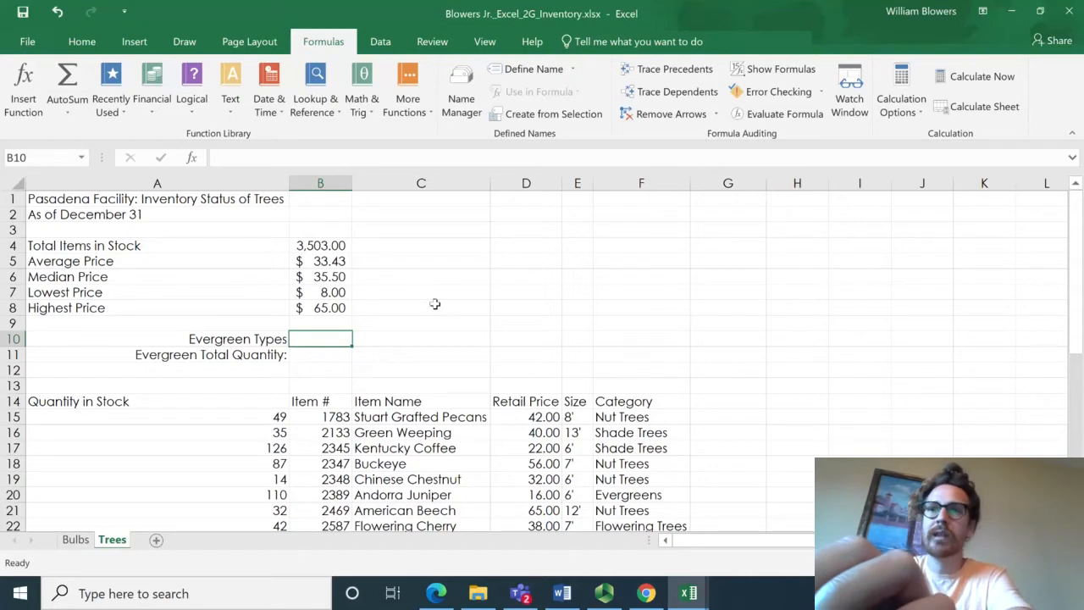
text(=countif)
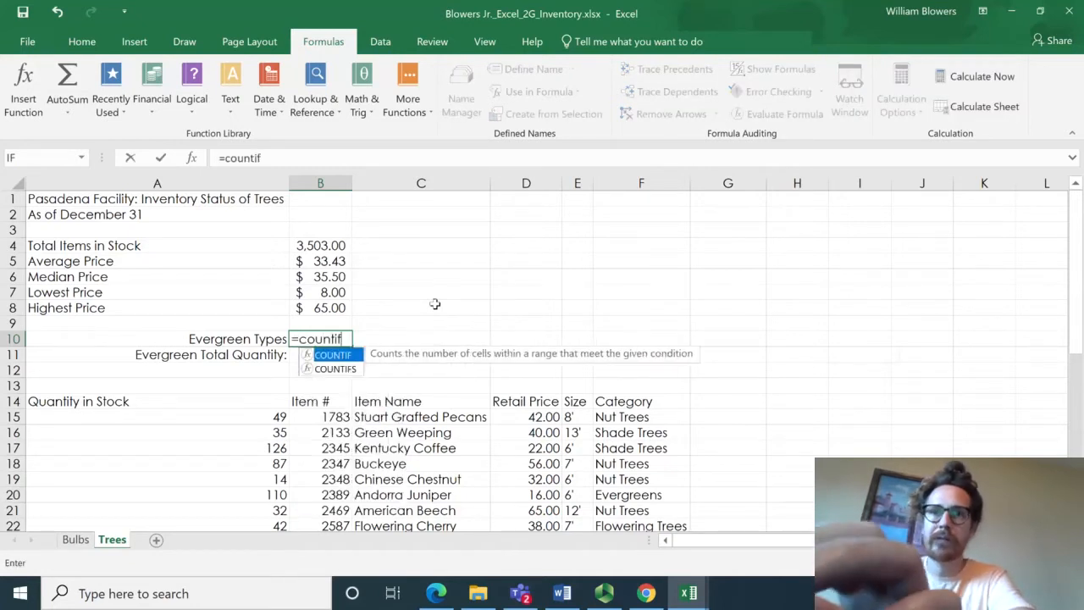
double_click(330, 359)
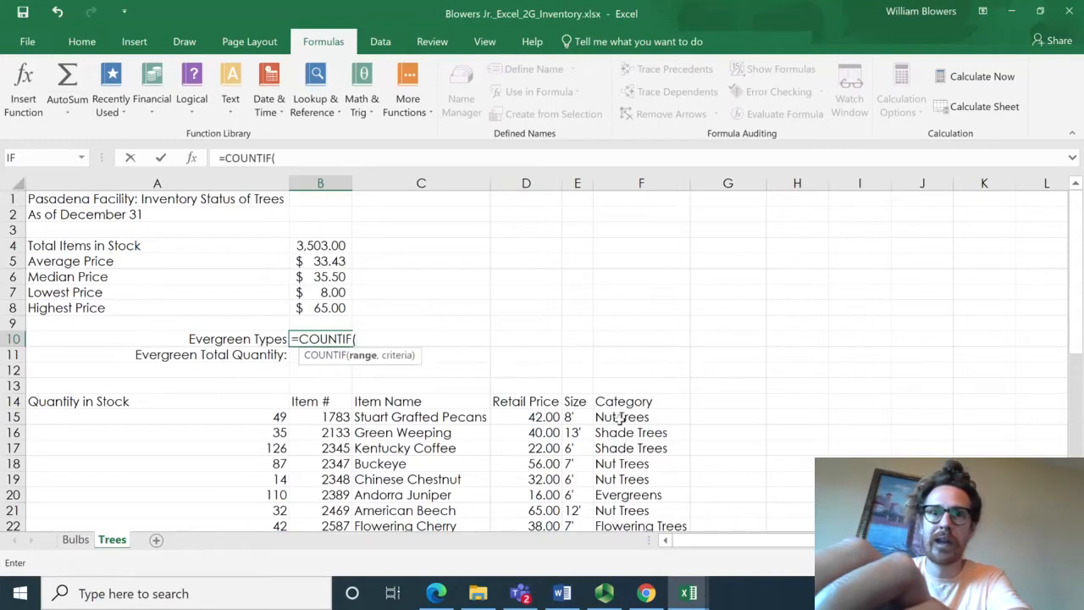
drag(623, 418, 622, 494)
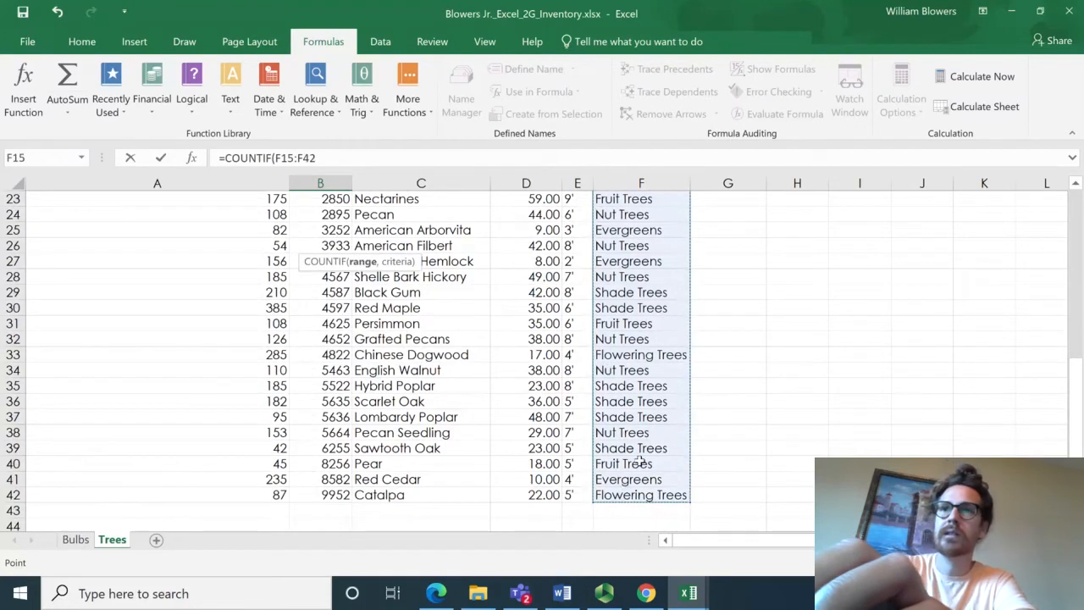
text(,)
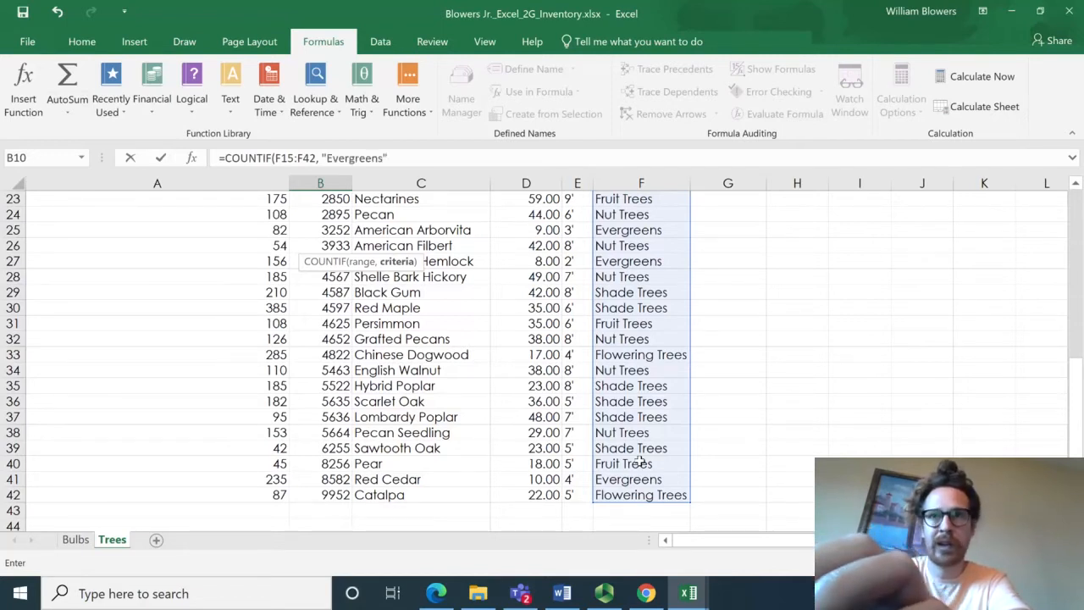
text("Evergreens"))
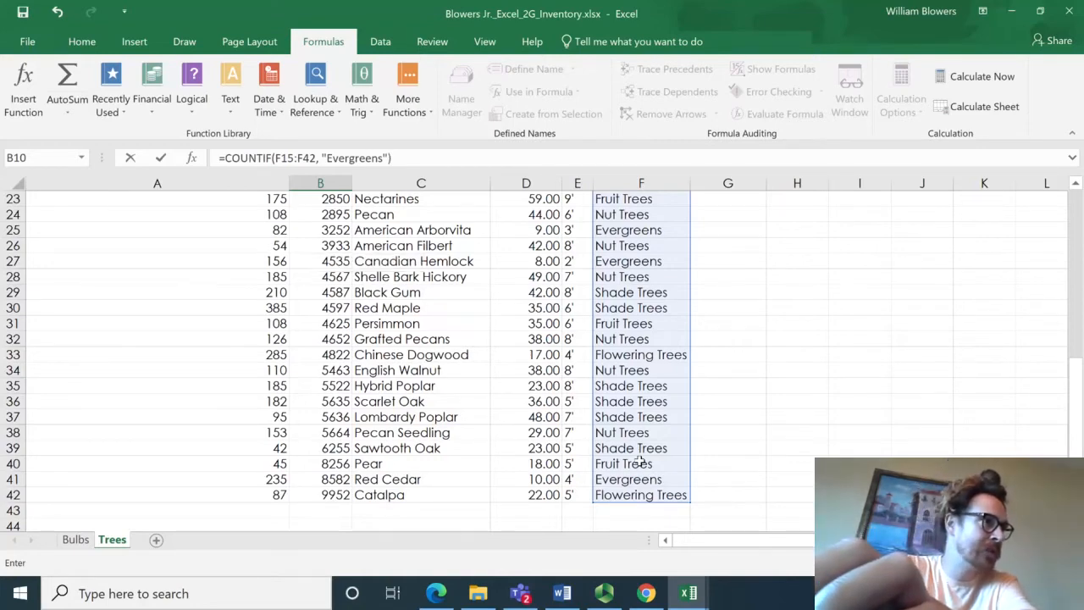
key(Return)
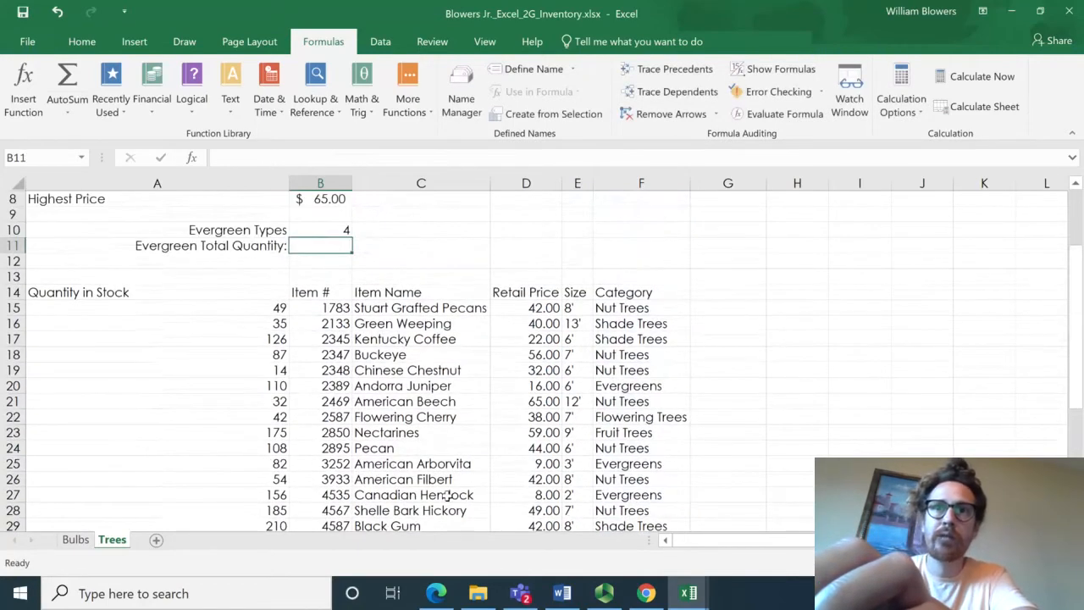
- Switch to the Excel Grader 2 Instructions document in Word and highlight "each worksheet:" in step 8 in yellow
scroll(447, 495, up, 1)
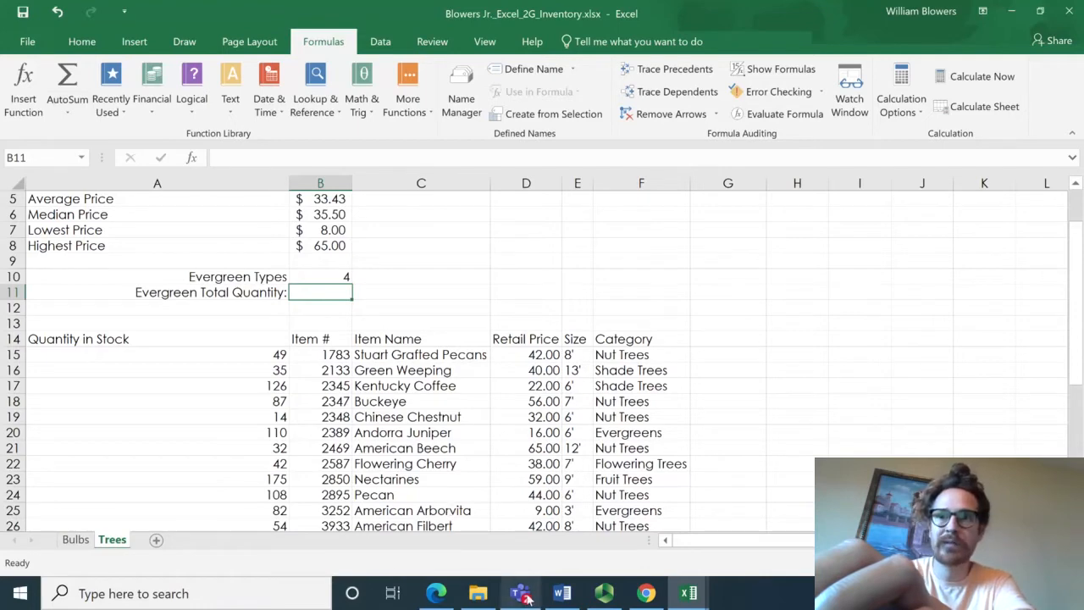
click(561, 593)
click(550, 448)
scroll(556, 432, down, 1)
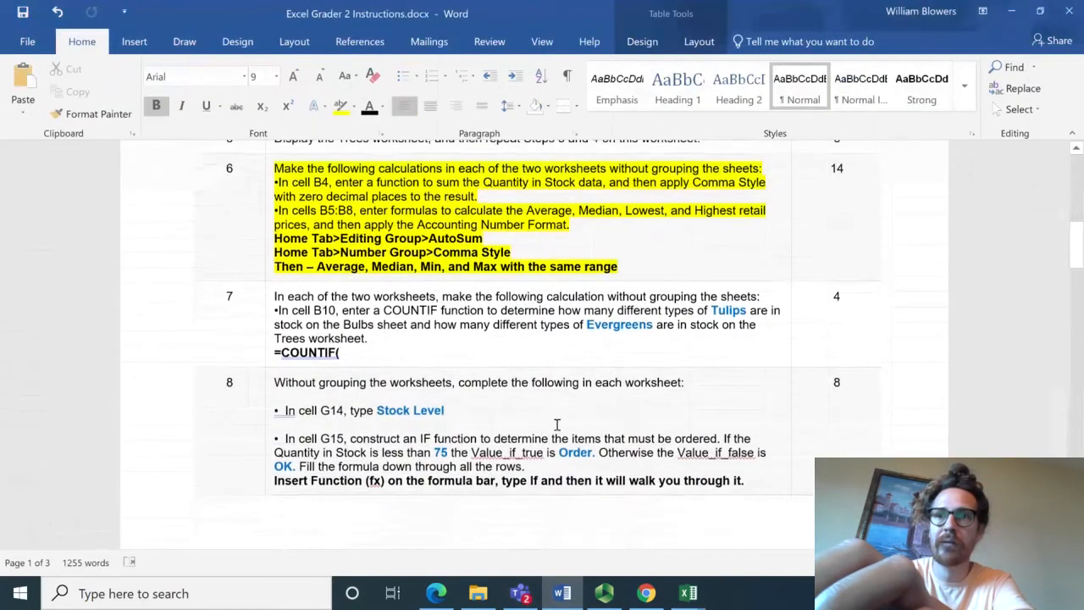
drag(596, 372, 696, 386)
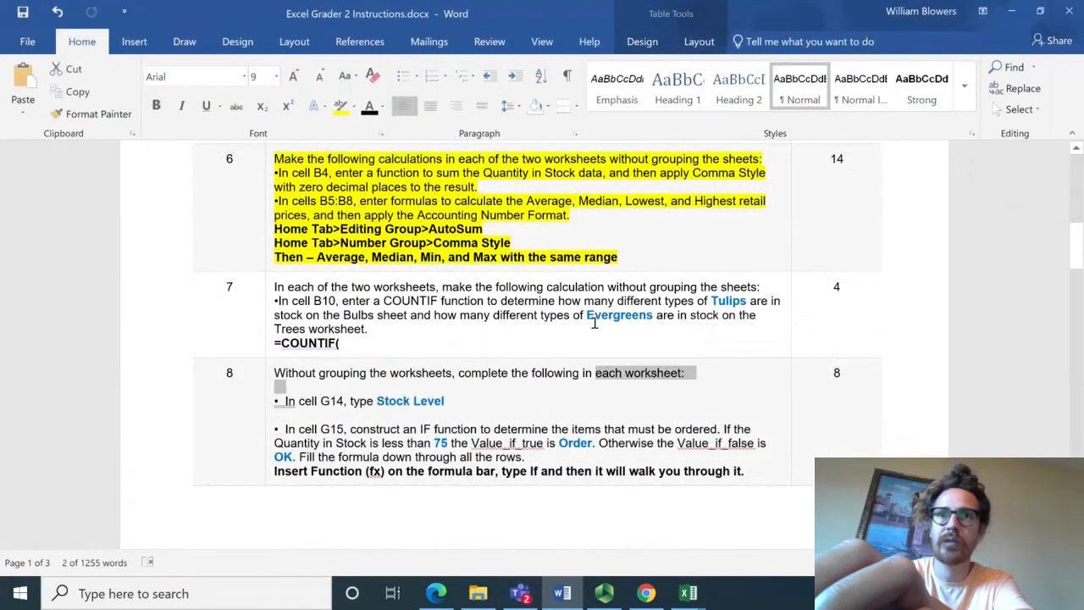
click(343, 109)
click(420, 418)
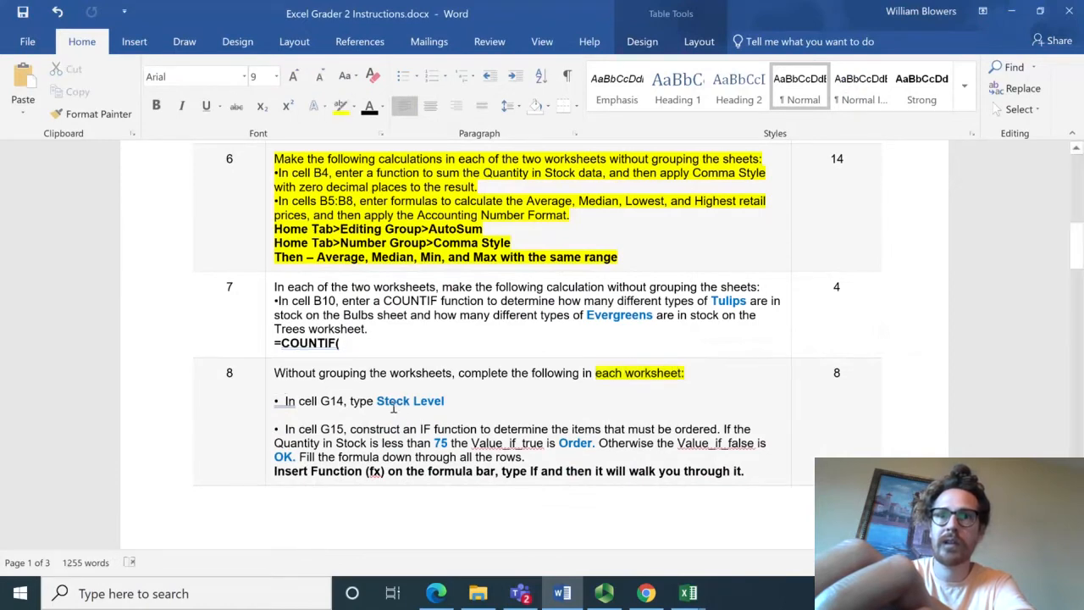
- Return to the Excel 2G Inventory workbook and enter the heading "Stock Level" in cell G14 of the Trees sheet
mouse_move(689, 593)
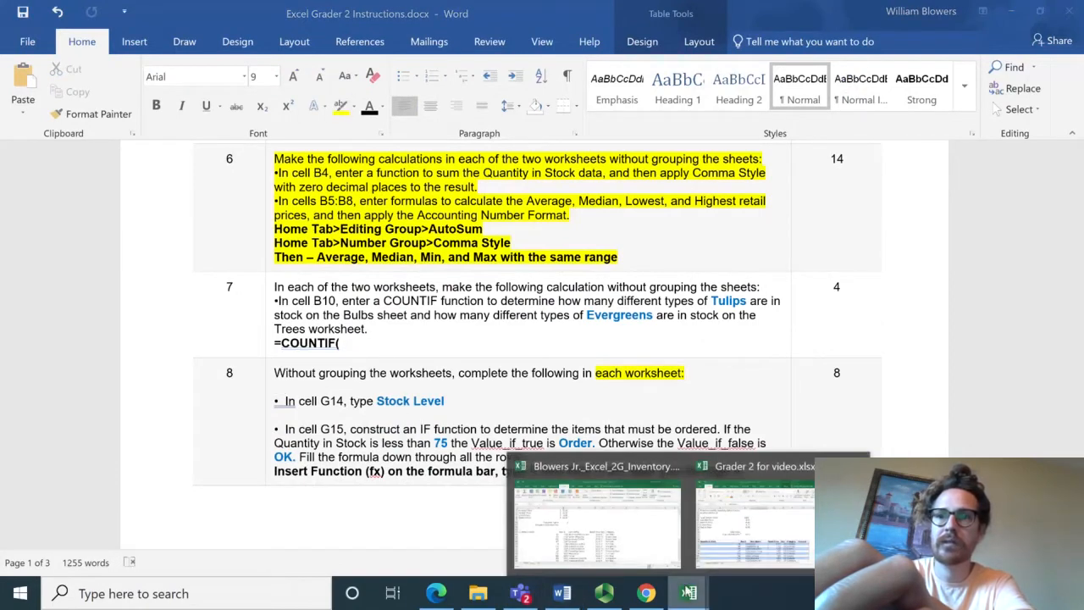
click(652, 549)
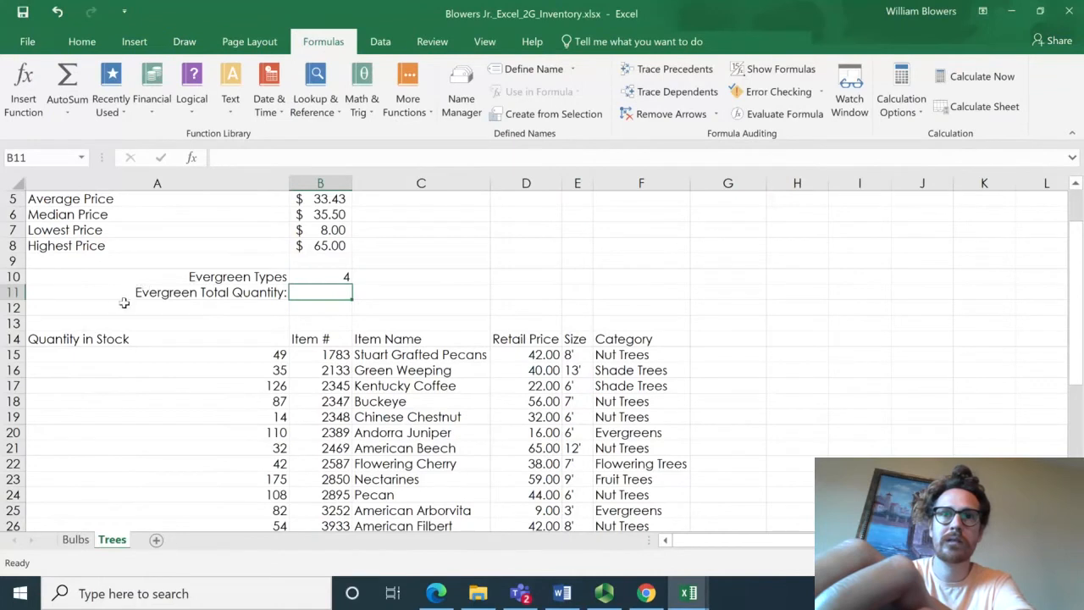
click(720, 337)
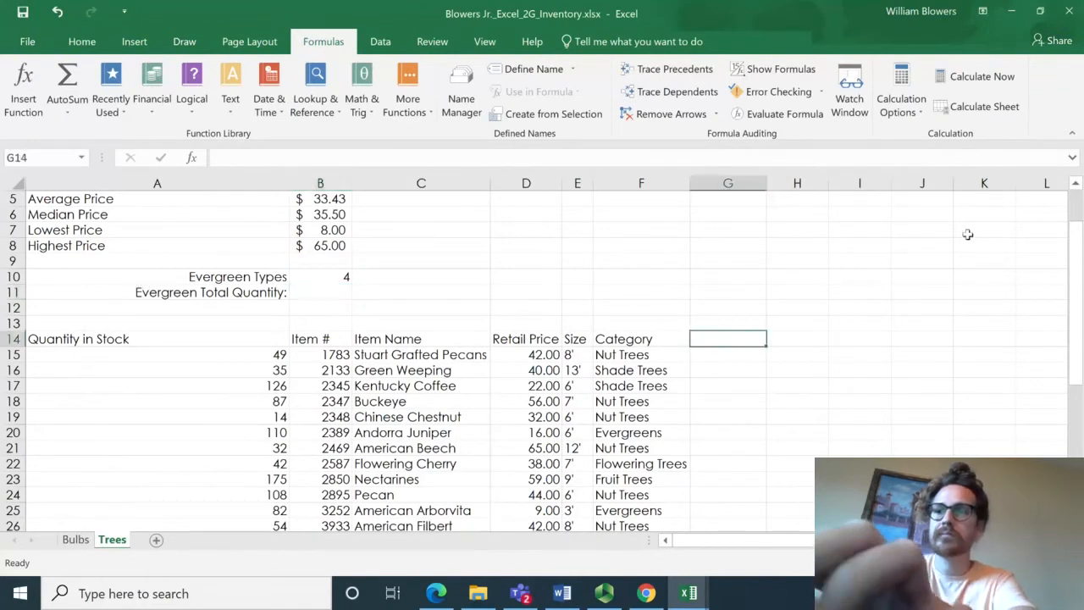
text(Stock Level)
key(Return)
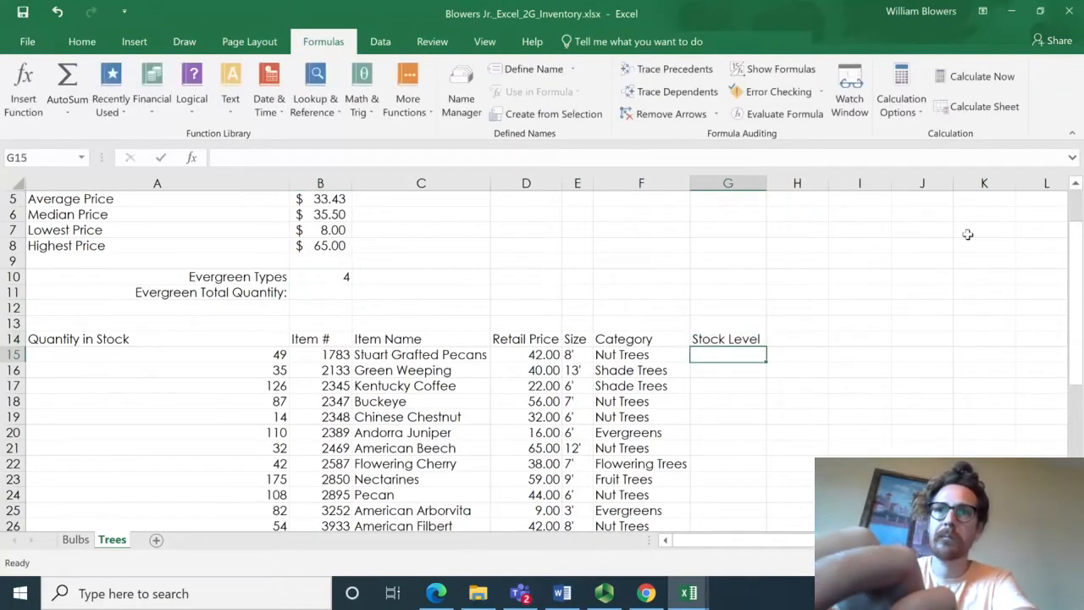
- Enter the heading "Stock Level" in cell G14 of the Bulbs sheet and autofit column G to it
click(75, 539)
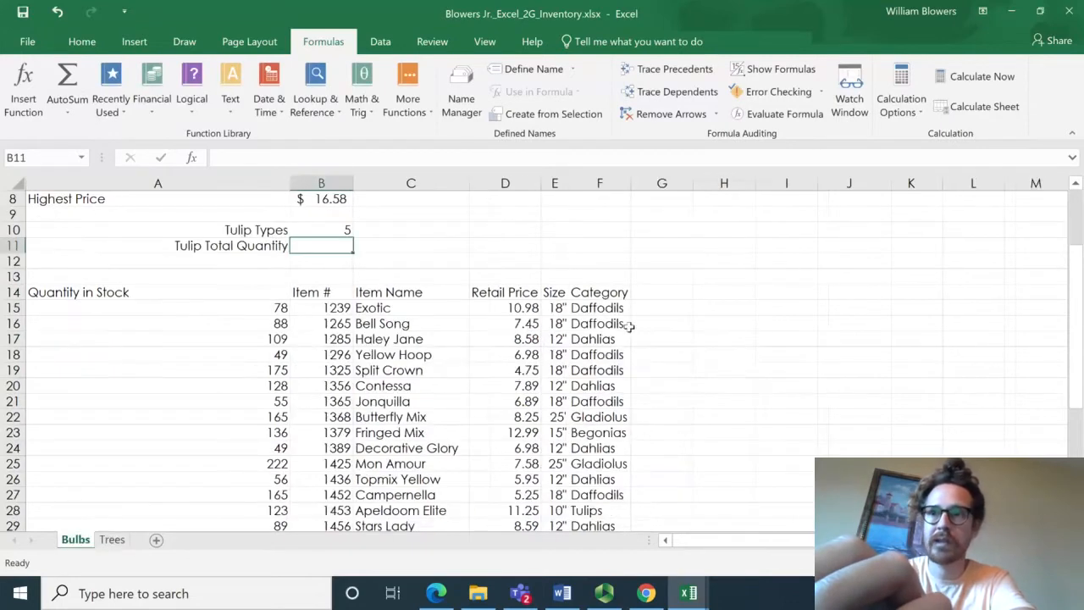
click(682, 288)
text(Stock Level)
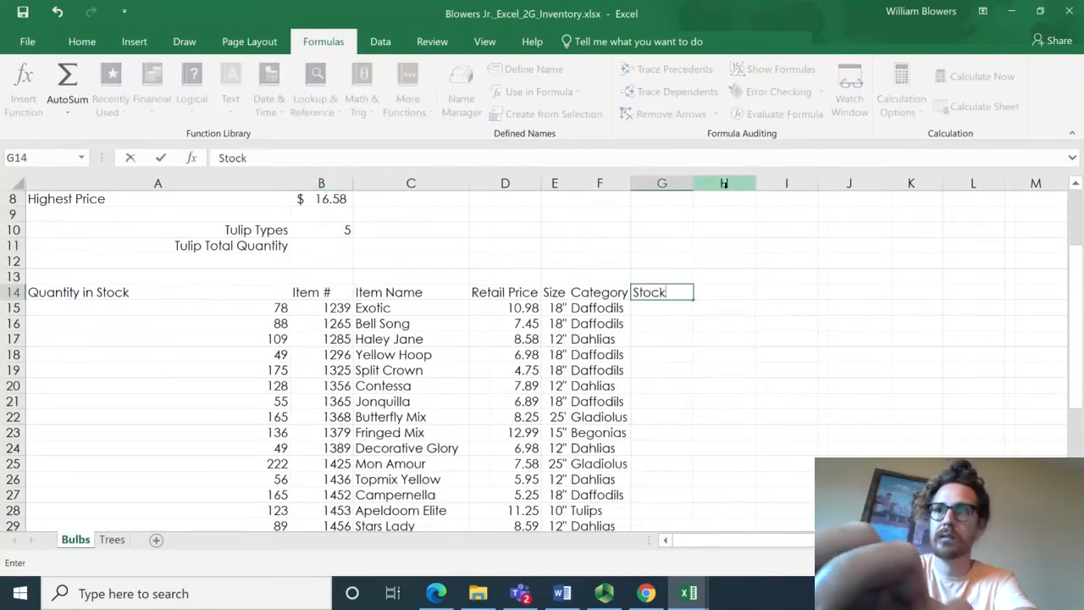
key(Return)
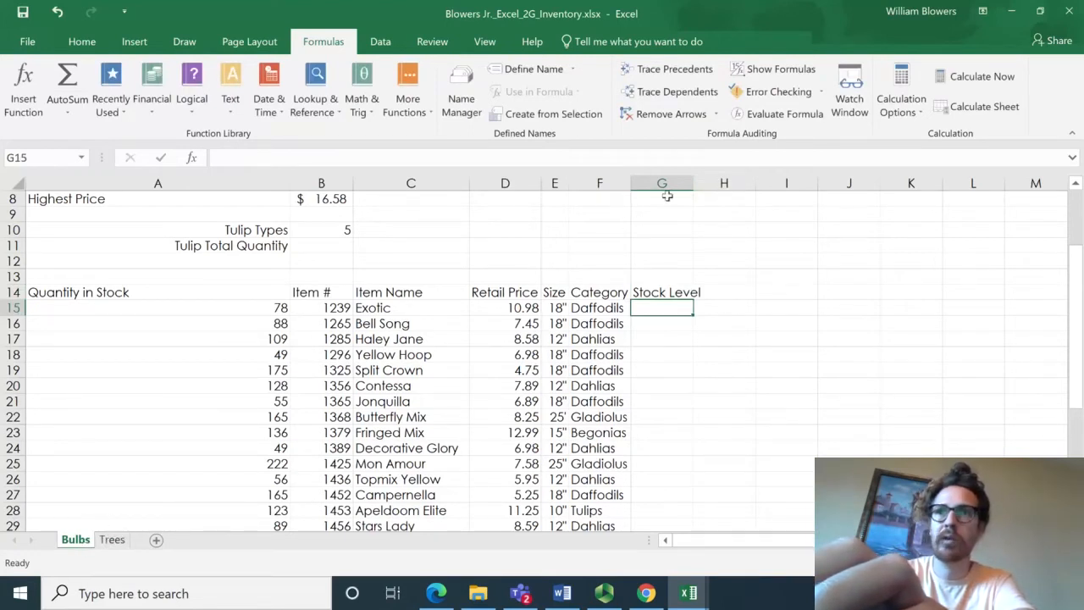
double_click(694, 181)
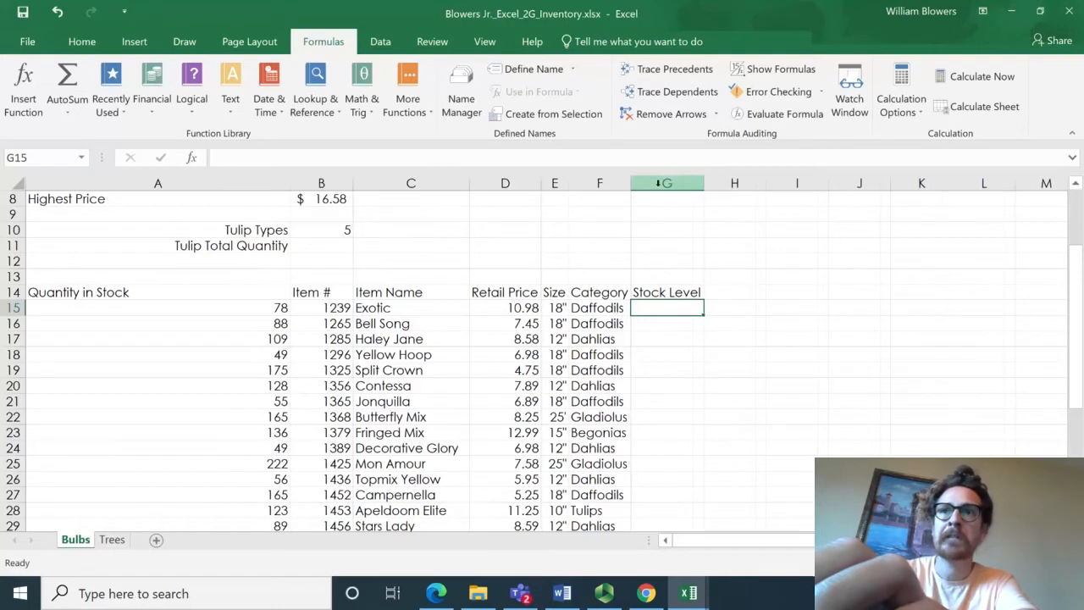
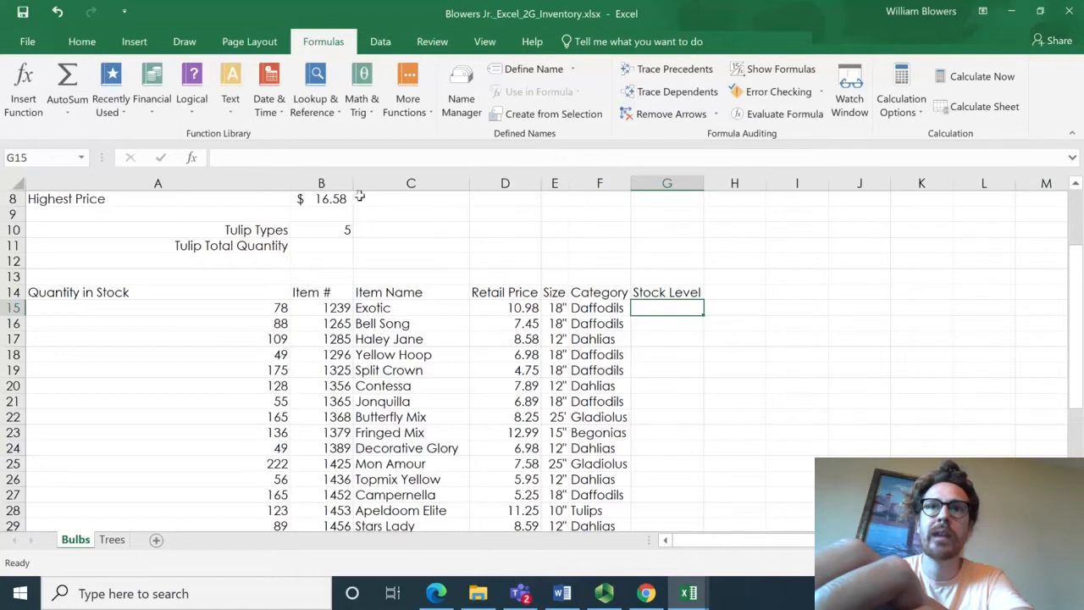
click(192, 159)
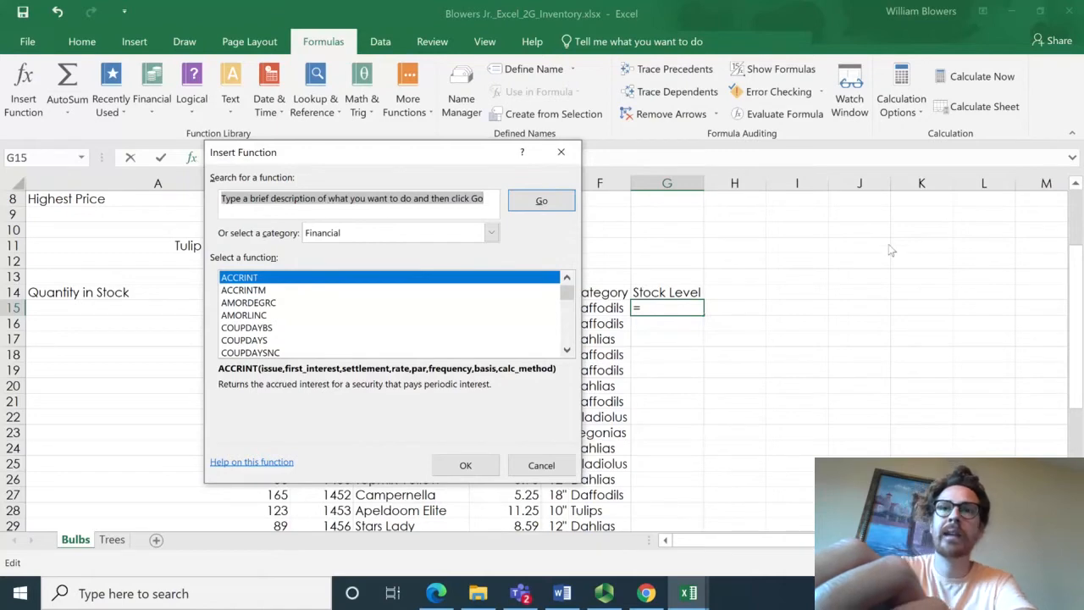
text(If)
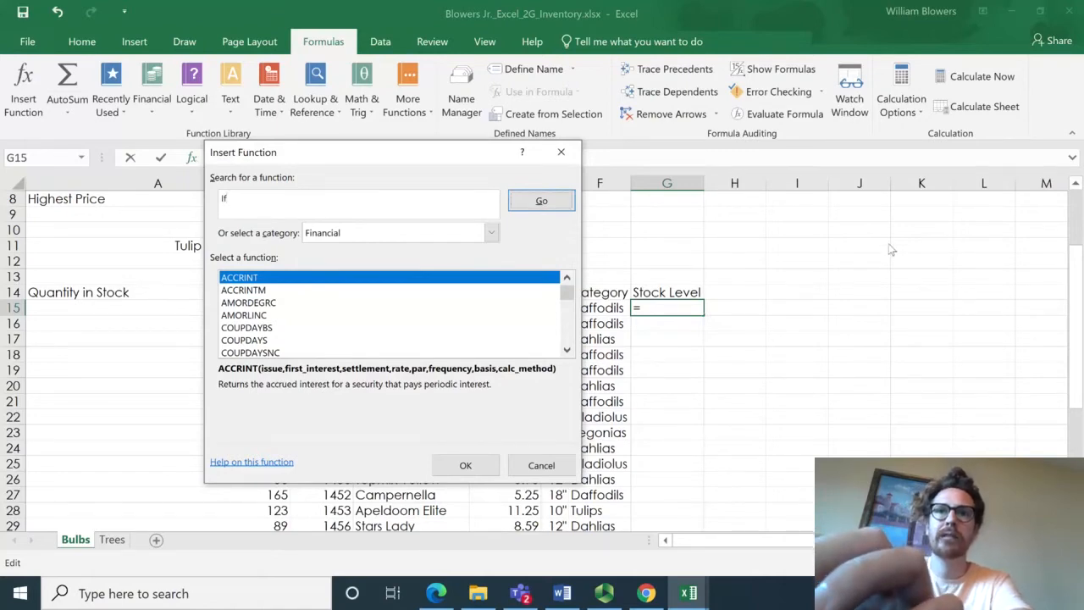
key(Return)
key(Return)
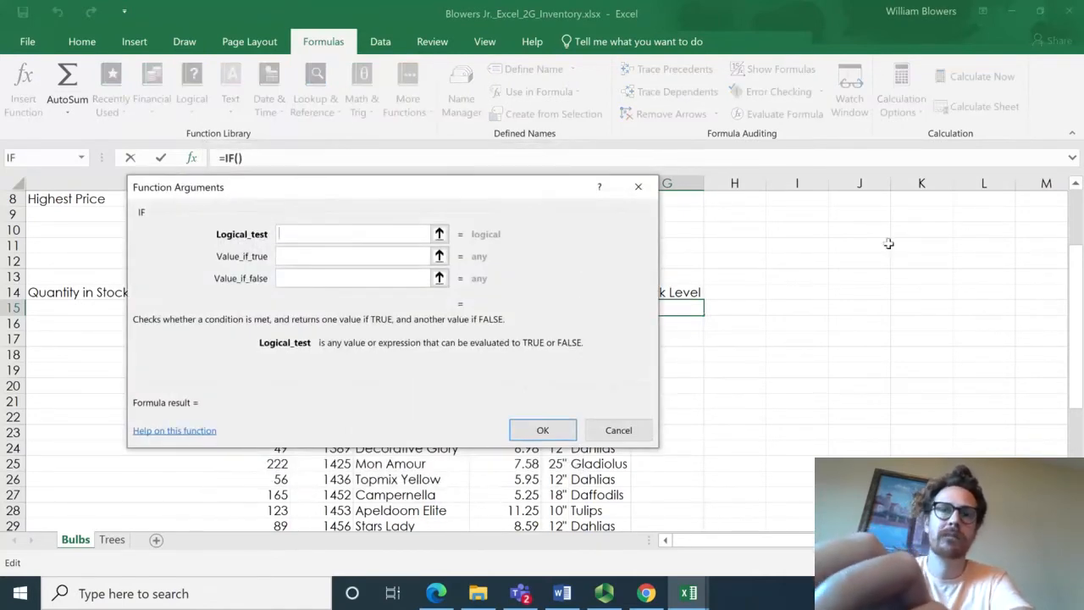
click(618, 430)
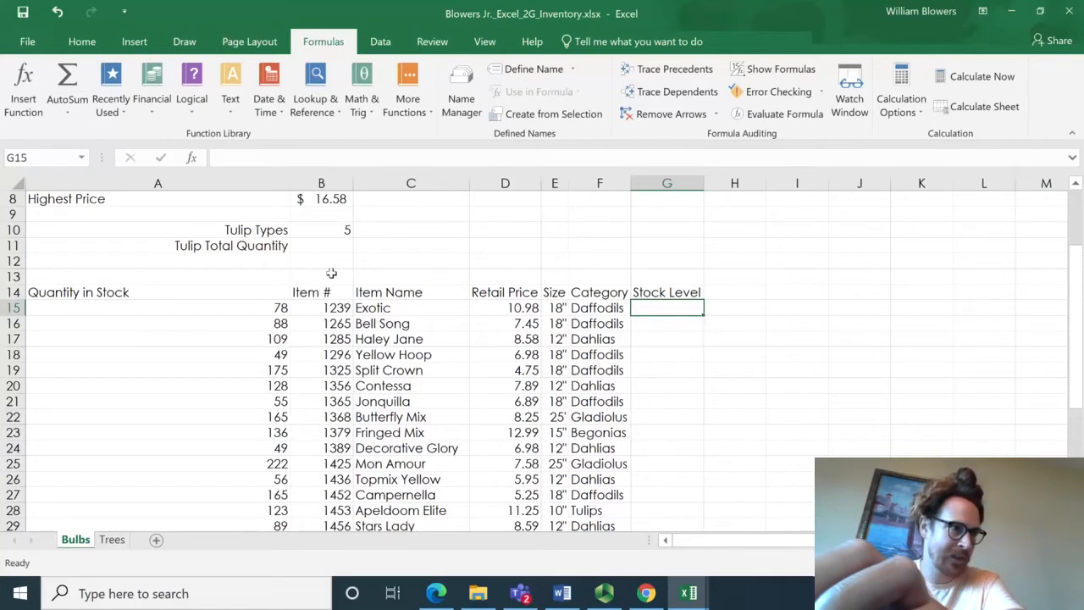
click(193, 159)
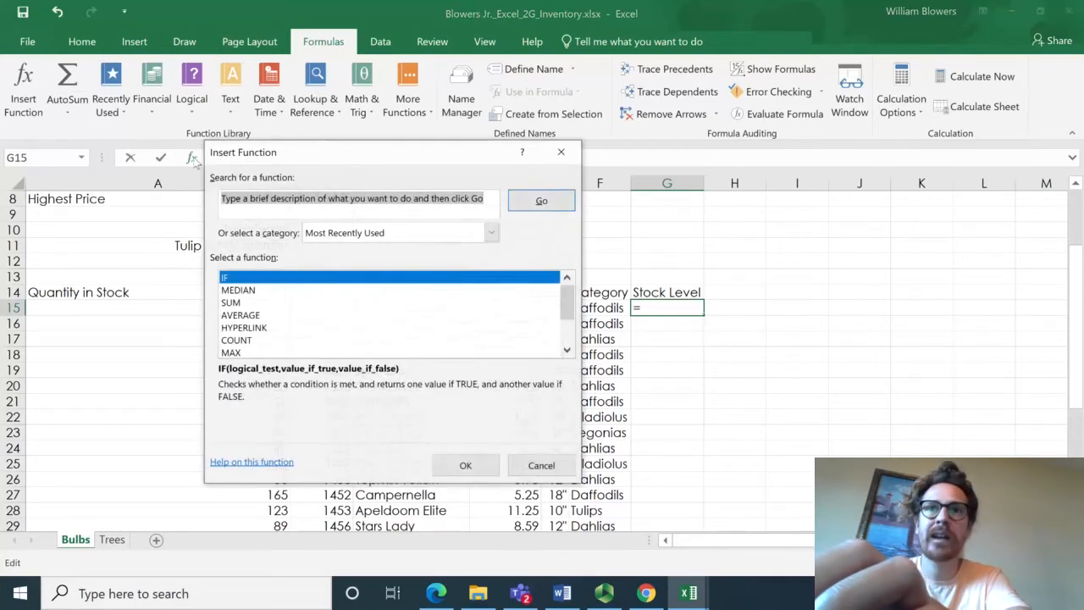
text(If)
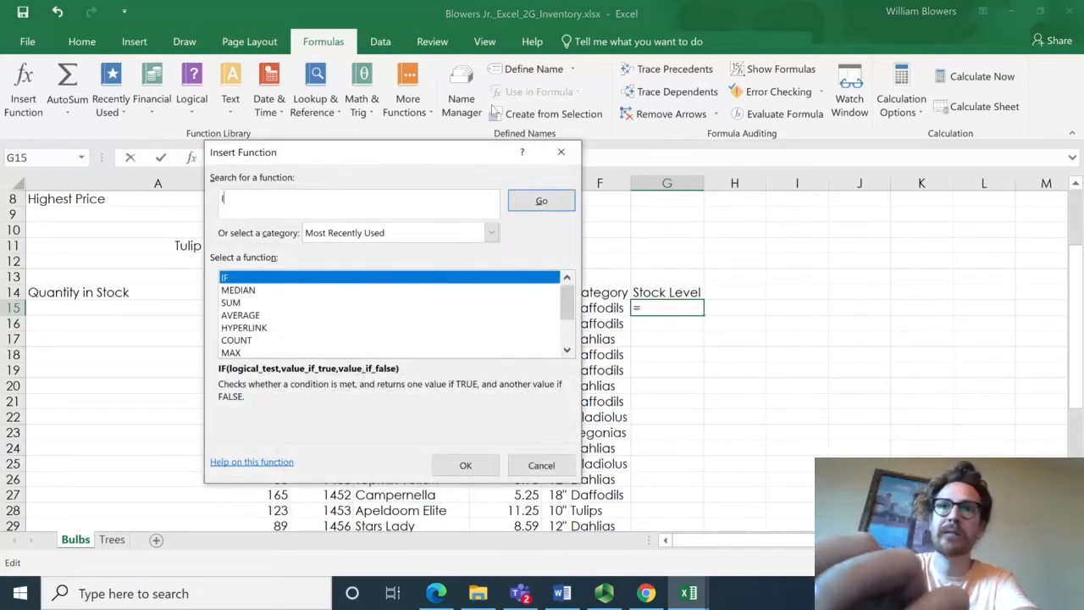
double_click(242, 280)
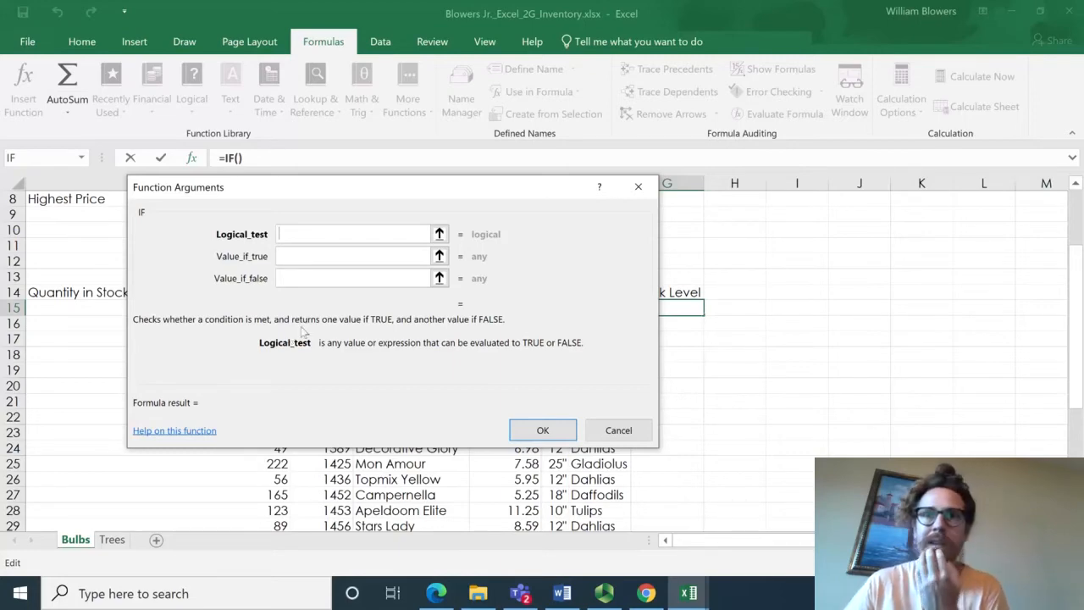
drag(378, 200, 633, 187)
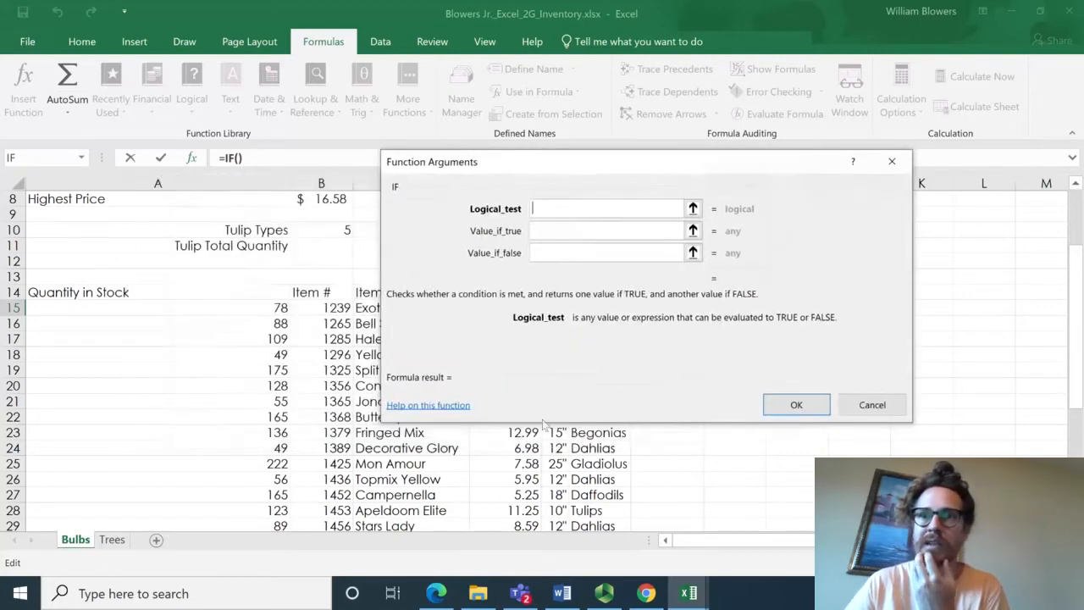
click(604, 593)
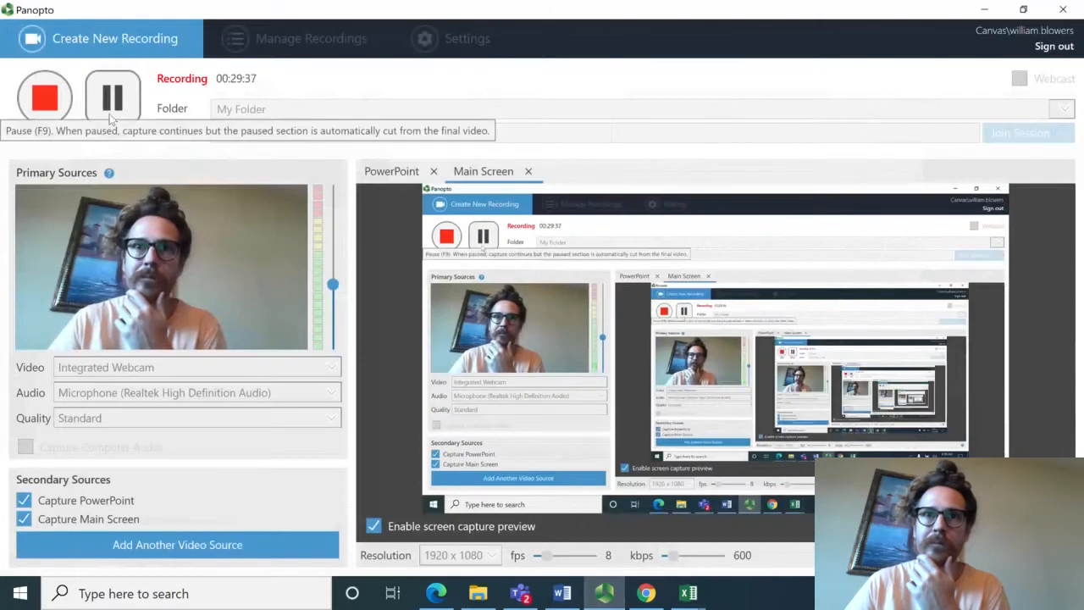
click(117, 103)
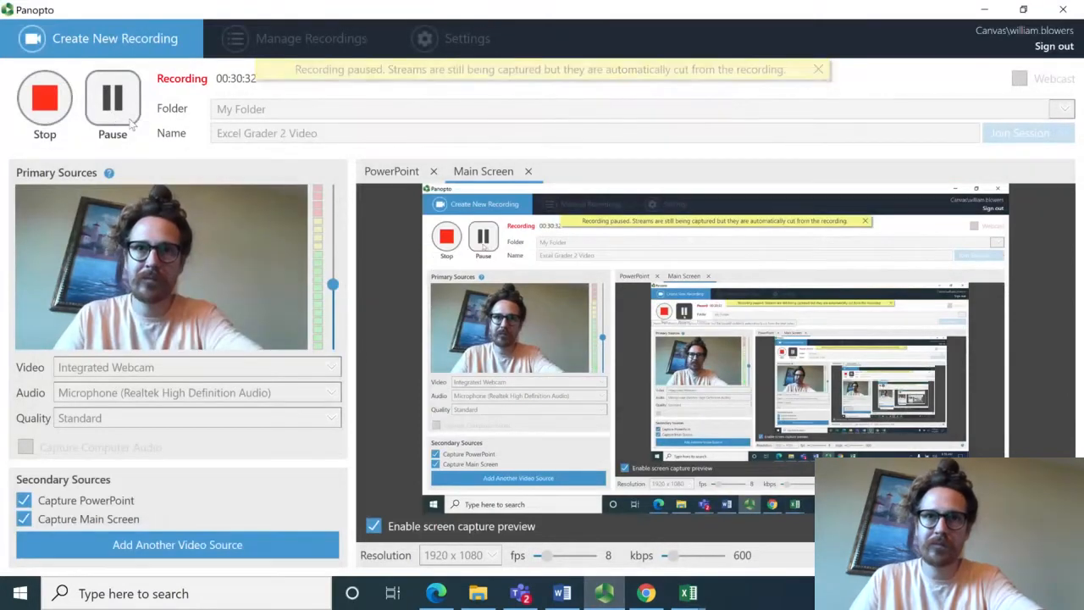
click(129, 121)
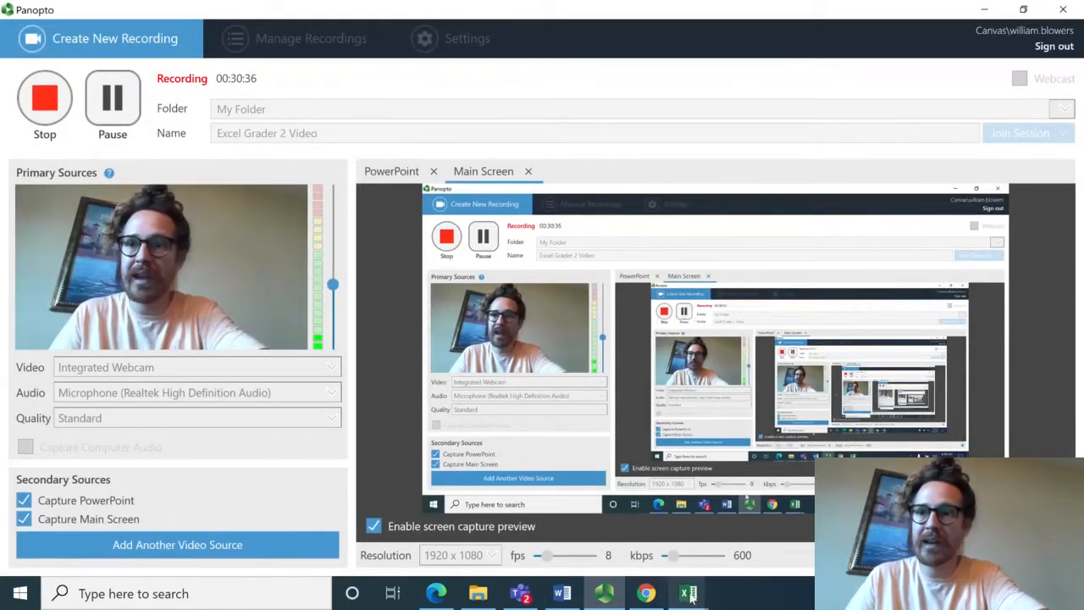
mouse_move(690, 595)
click(735, 523)
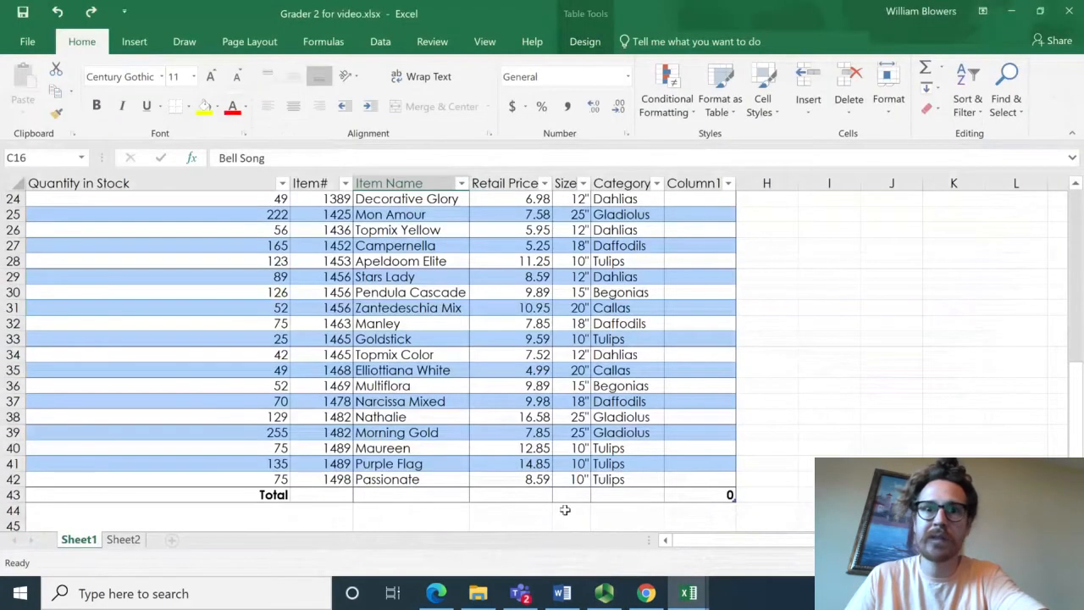
mouse_move(688, 593)
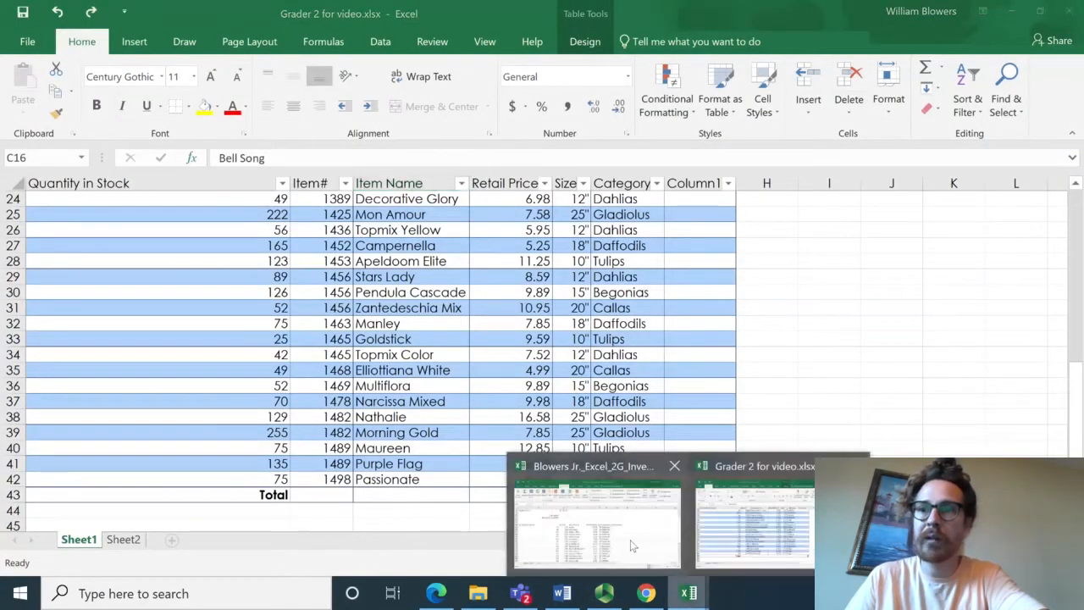
click(598, 520)
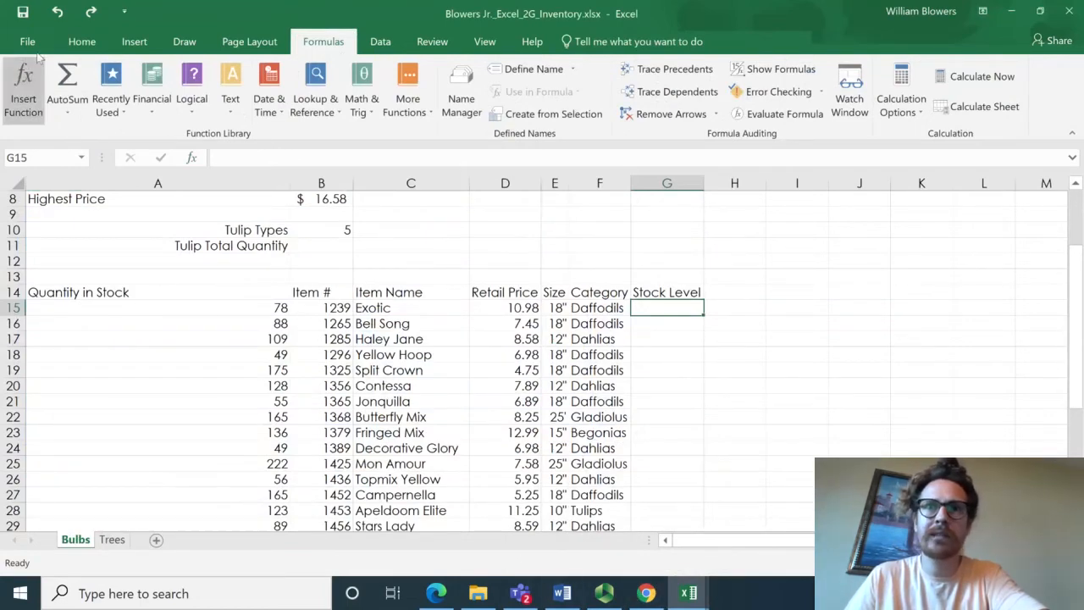
click(112, 539)
click(76, 539)
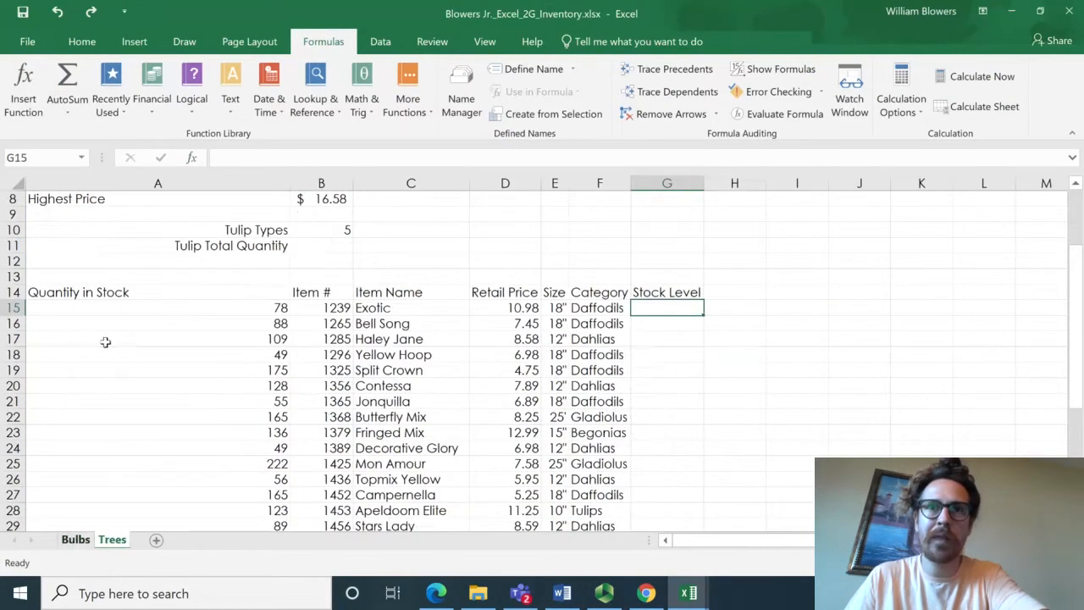
click(27, 42)
click(32, 53)
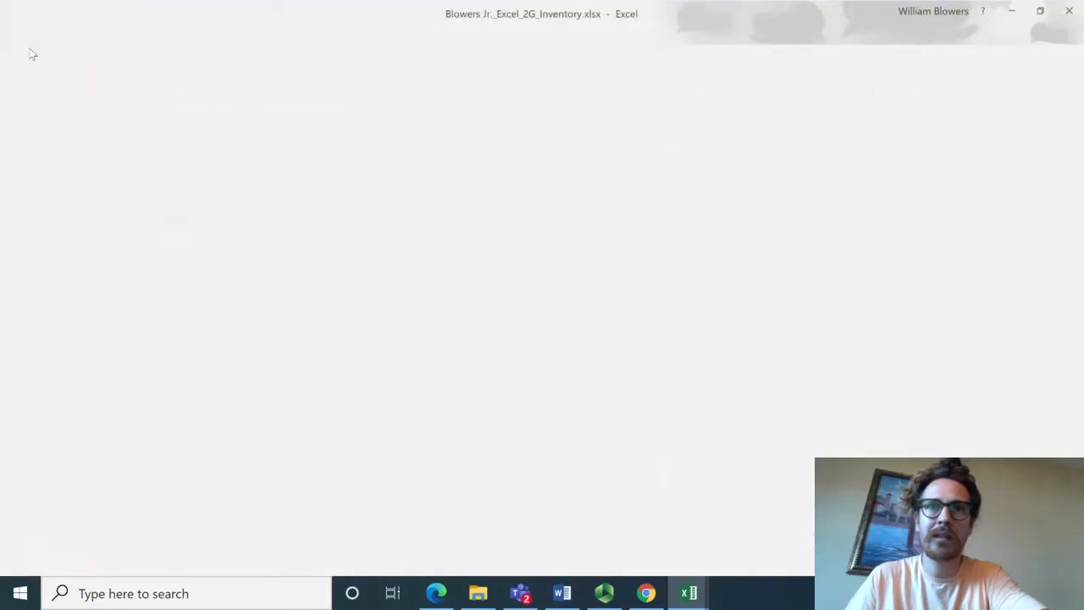
click(83, 46)
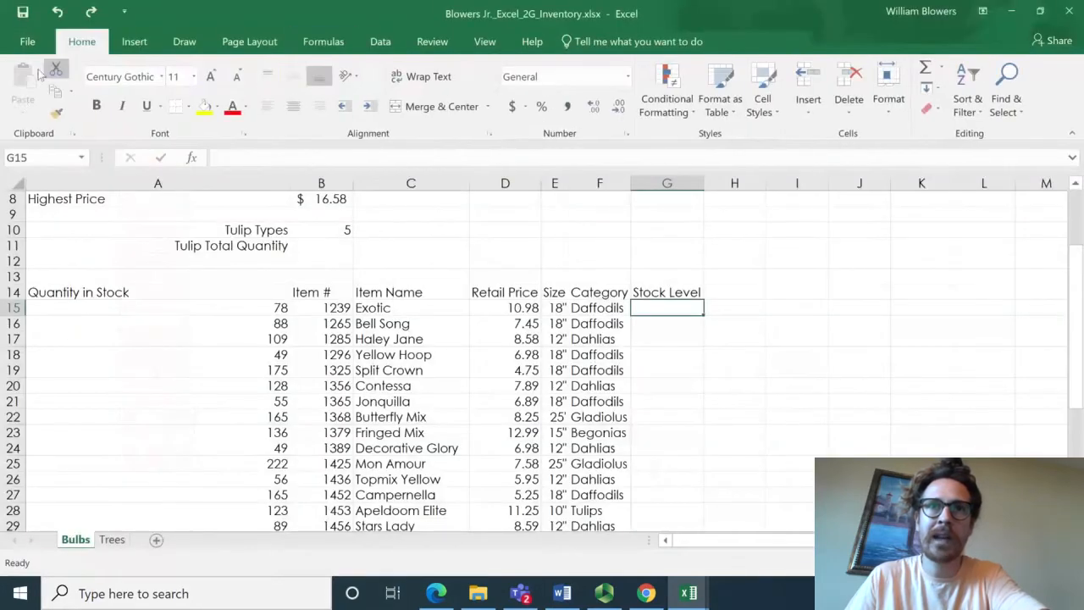
click(250, 41)
click(23, 84)
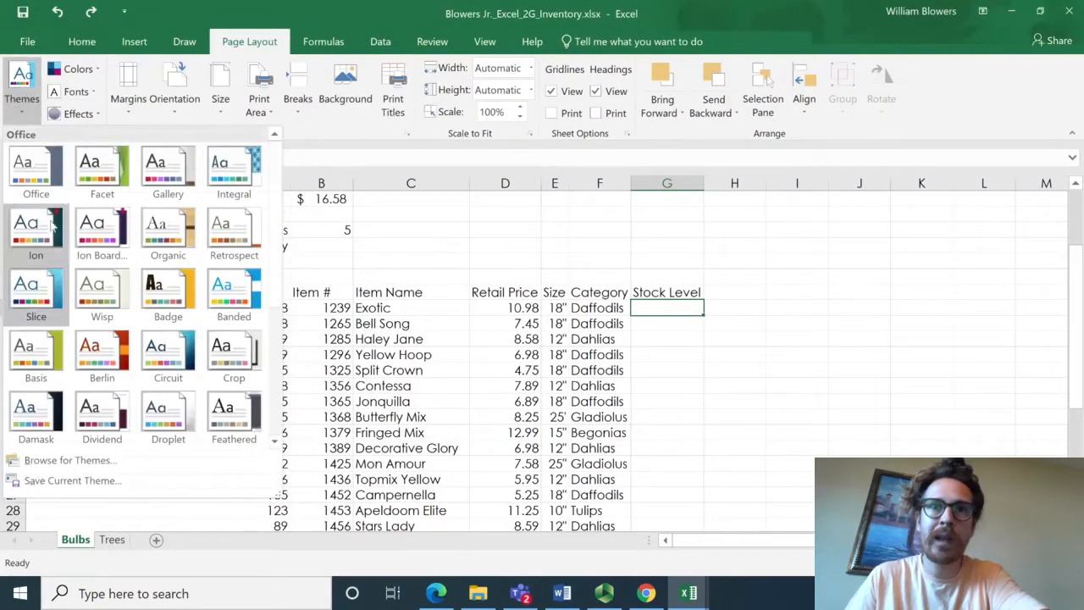
click(247, 43)
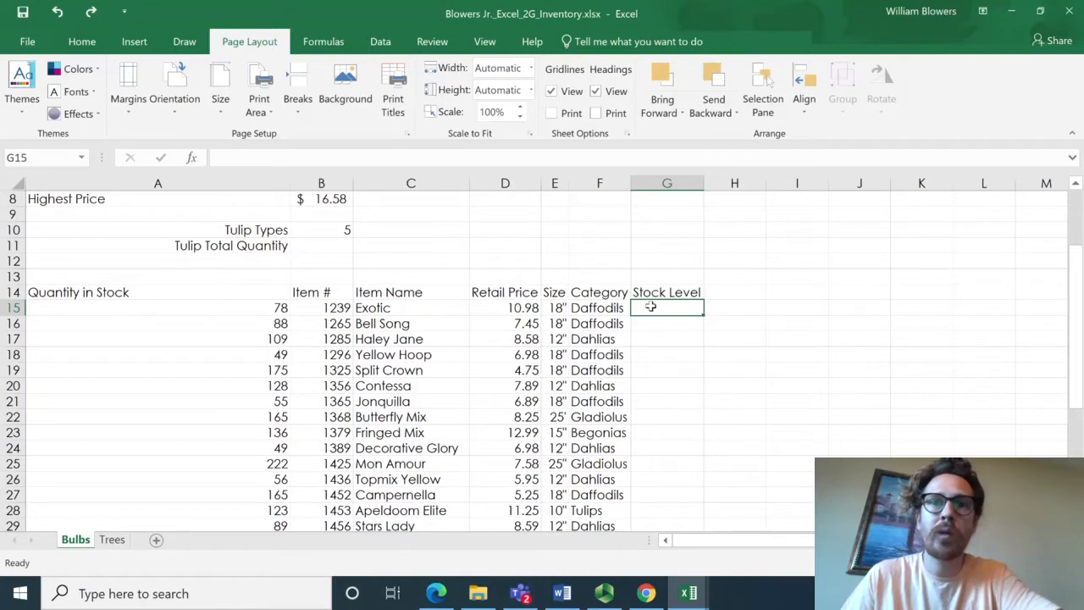
- Insert an IF function in cell G15 of the Bulbs sheet with the logical test A15:A42<75
scroll(683, 279, up, 3)
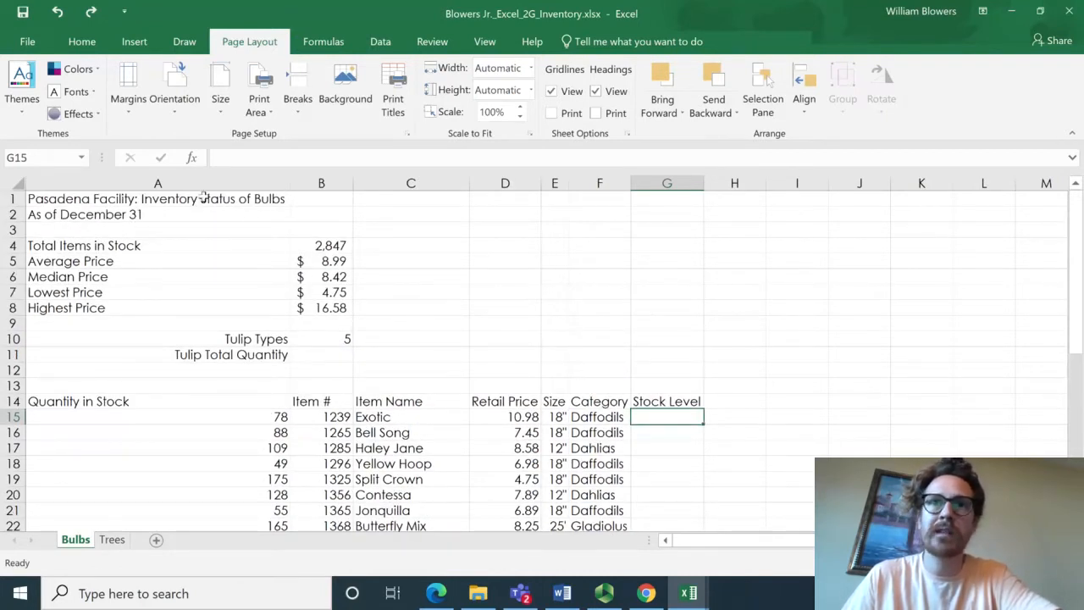
click(192, 158)
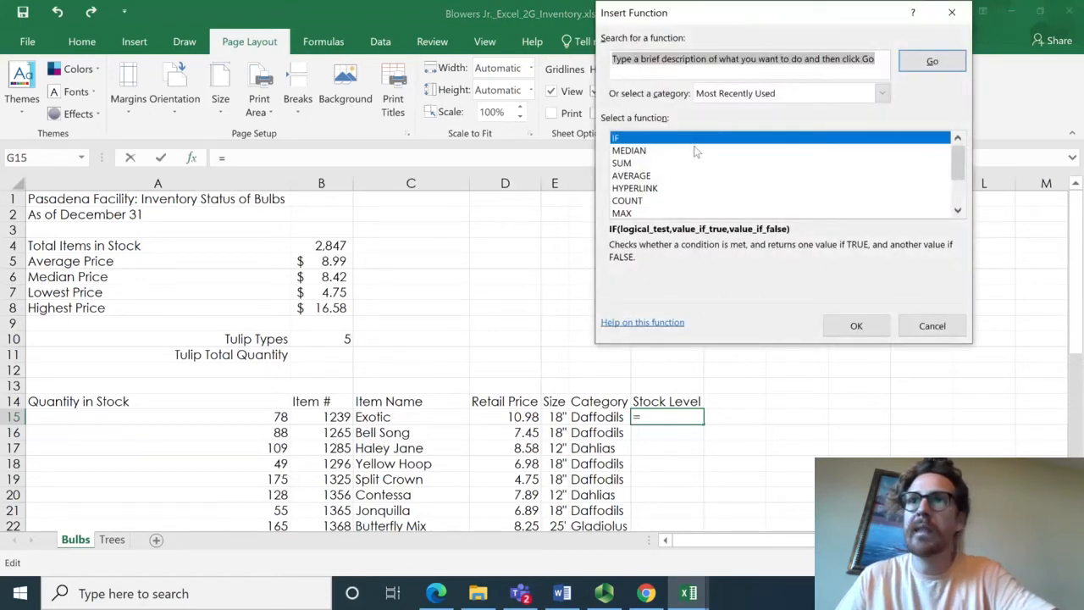
double_click(699, 56)
click(698, 56)
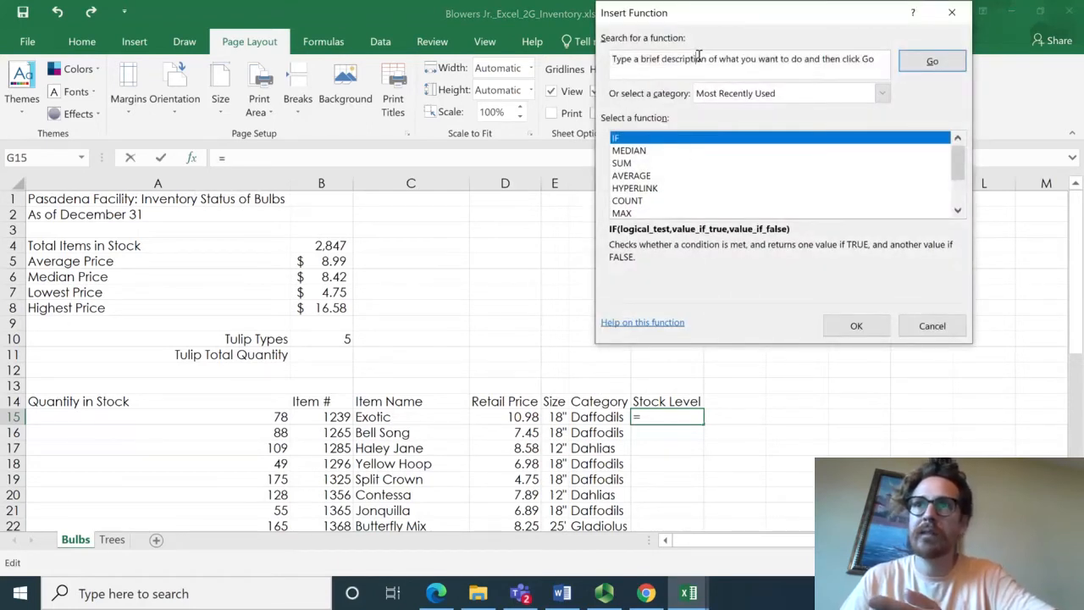
double_click(669, 139)
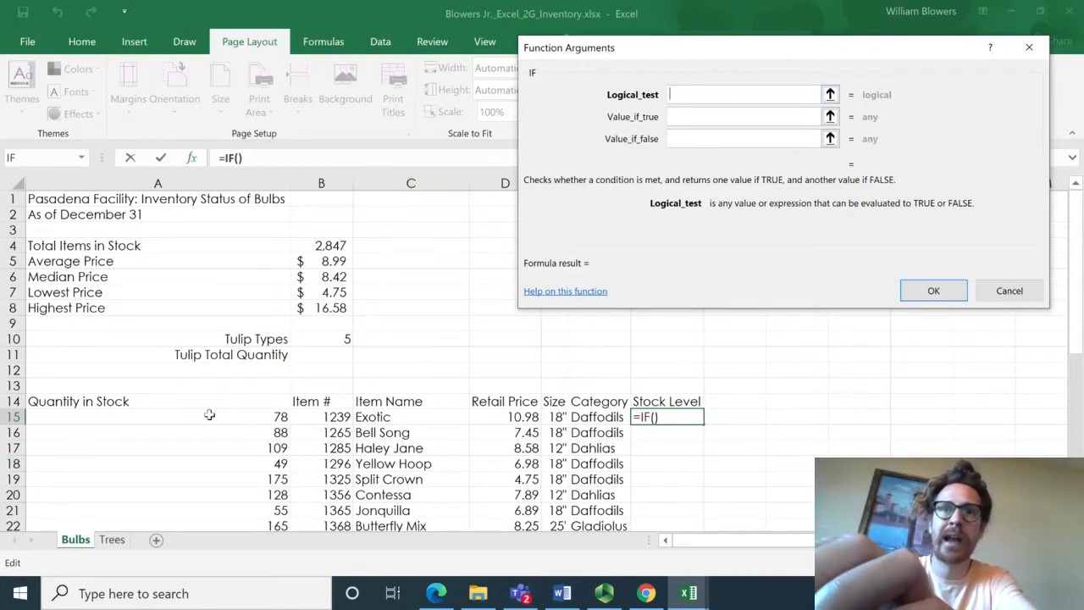
drag(209, 414, 165, 495)
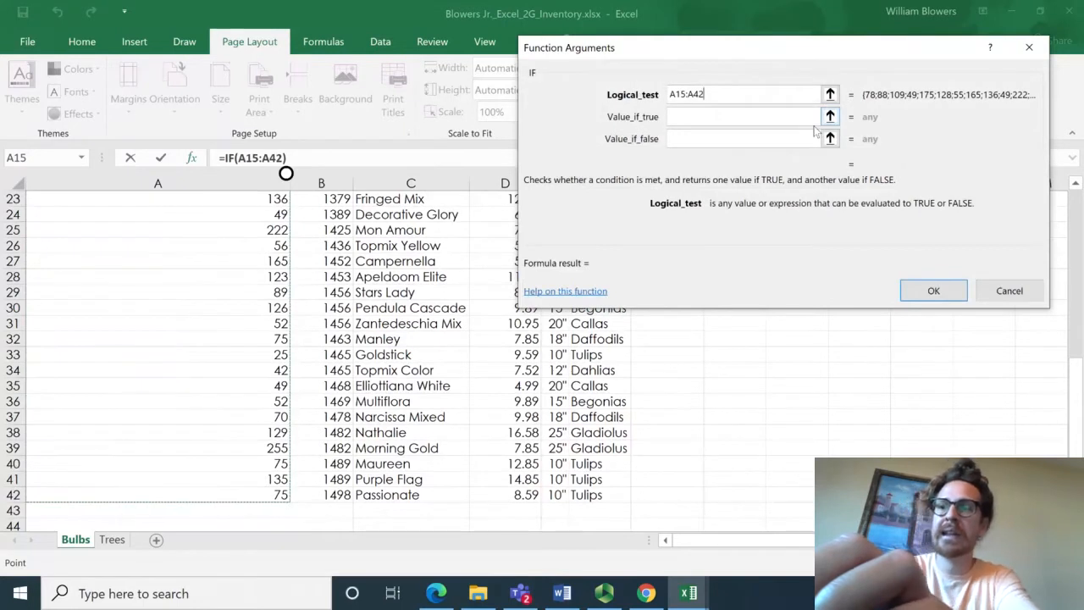
text(<)
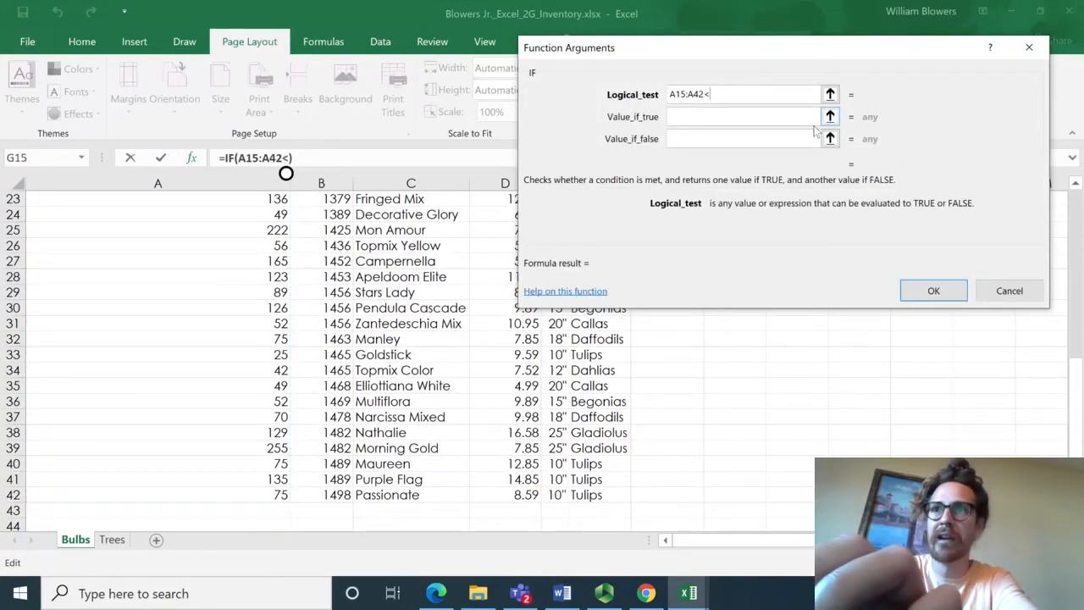
text(75)
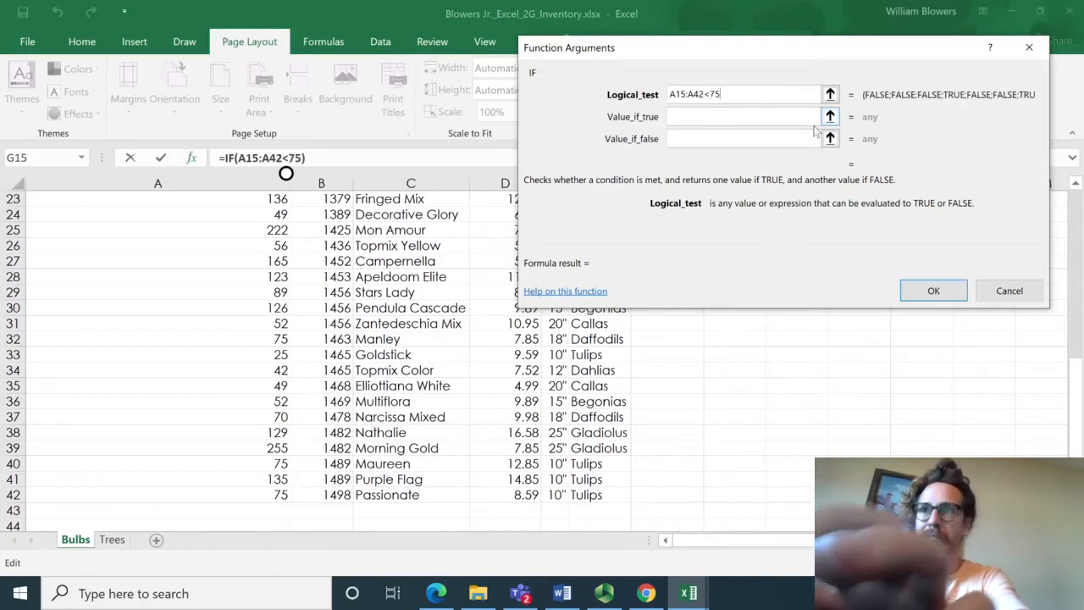
- Set the IF function's value if true to "Order" and its value if false to "OK", and complete the formula
key(Tab)
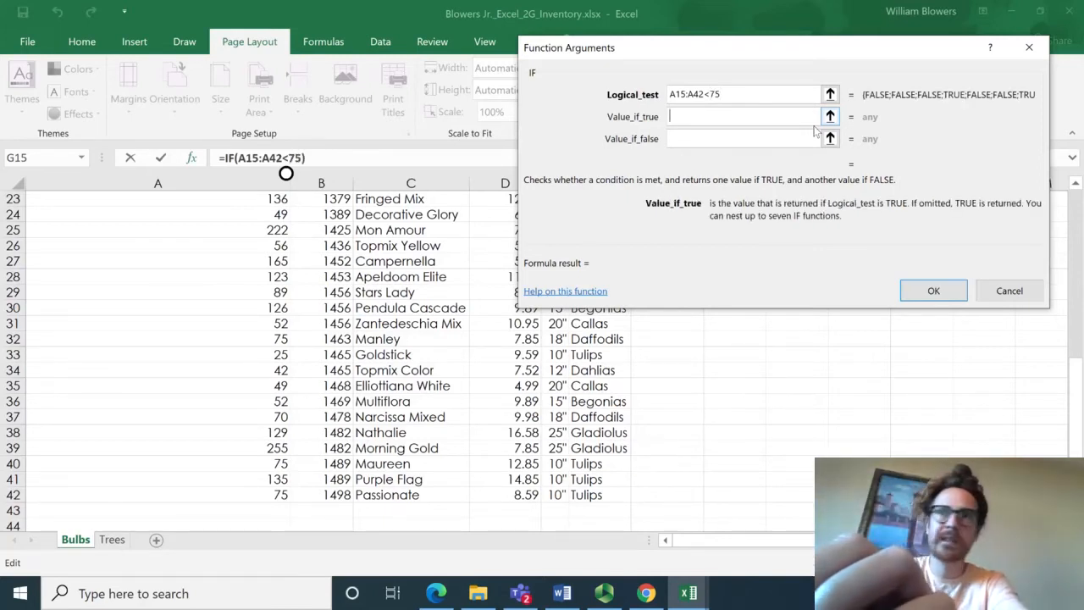
text("Order")
key(Tab)
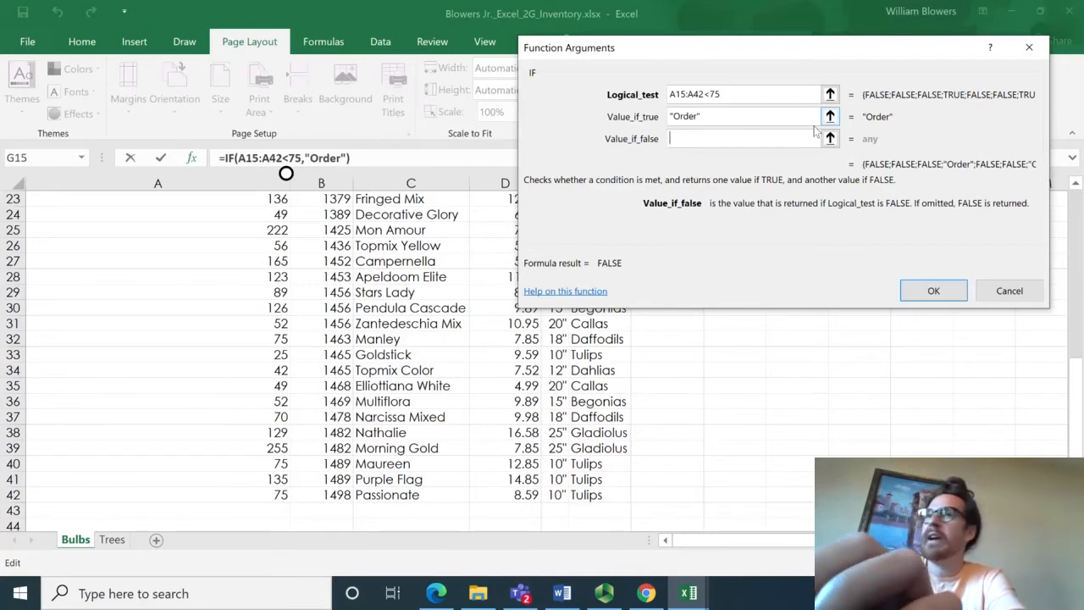
text(OK)
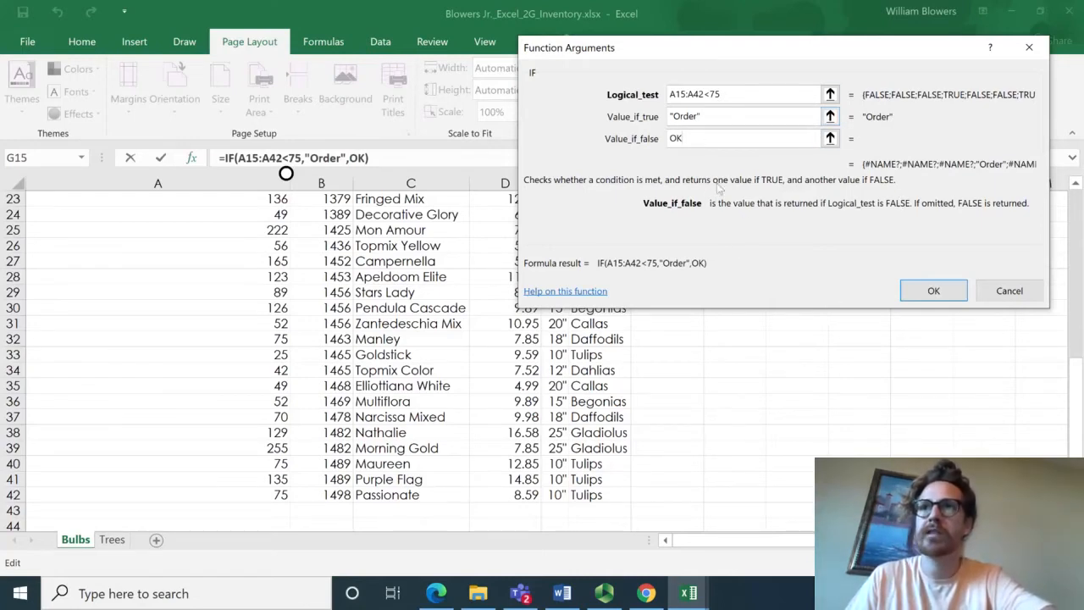
click(919, 287)
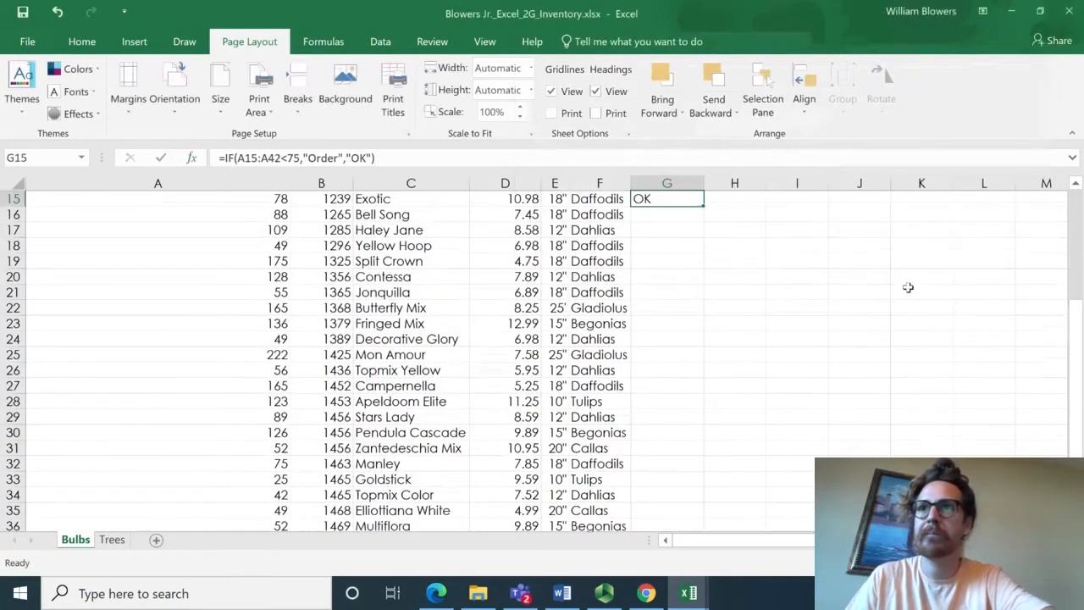
- Fill the IF formula from G15 down through G42 on the Bulbs sheet
scroll(762, 308, up, 2)
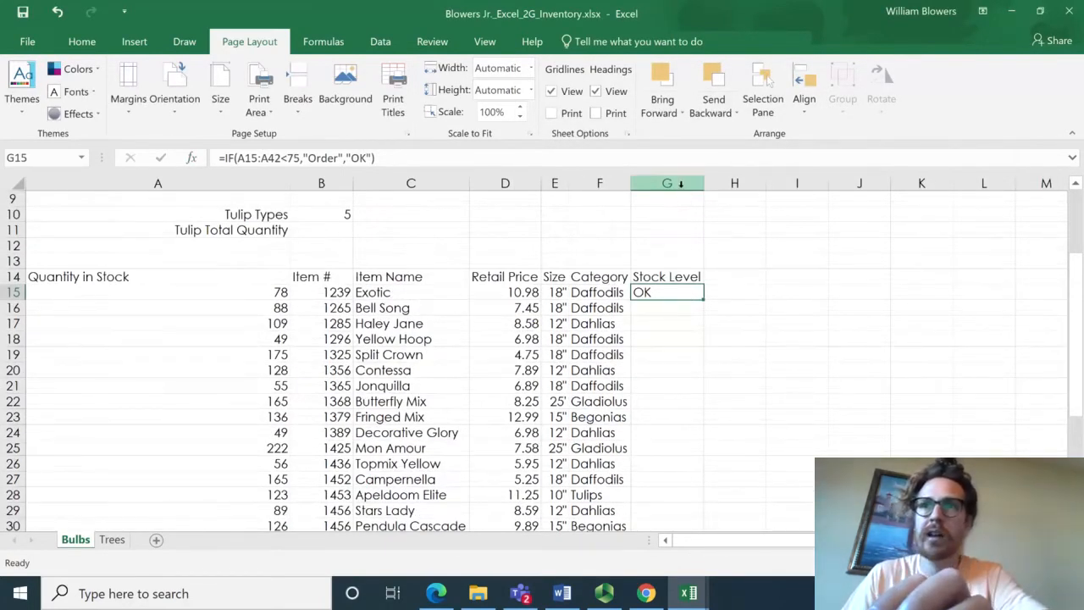
click(684, 185)
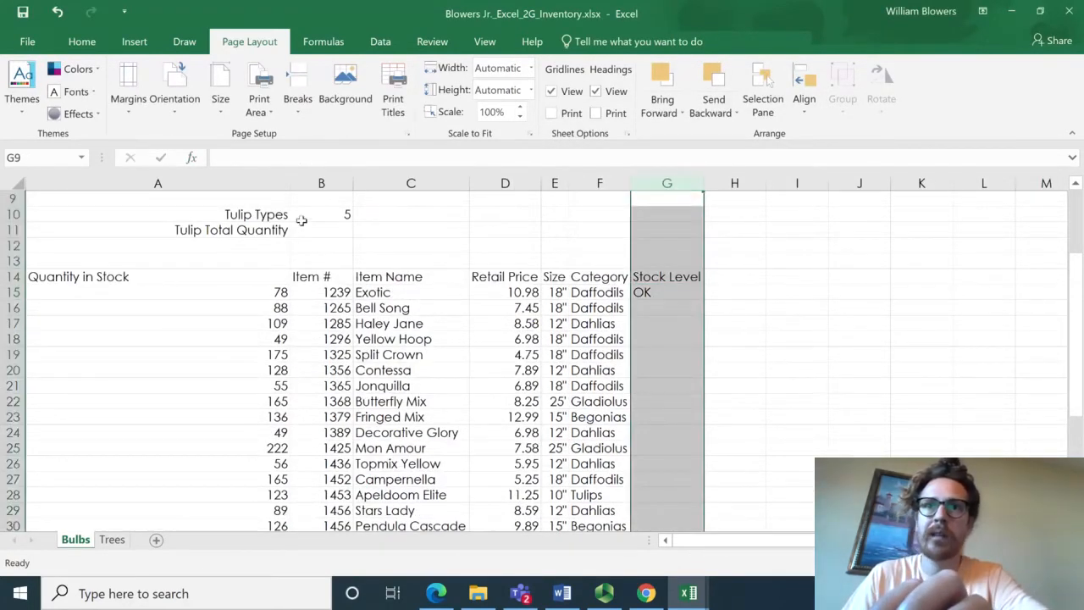
ctrl+click(251, 181)
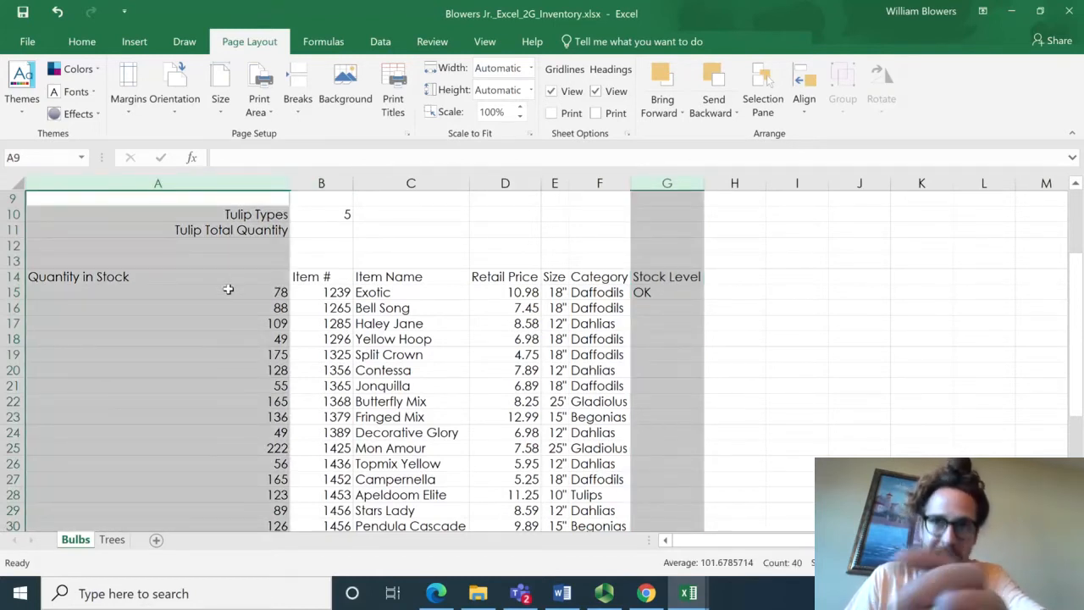
click(664, 310)
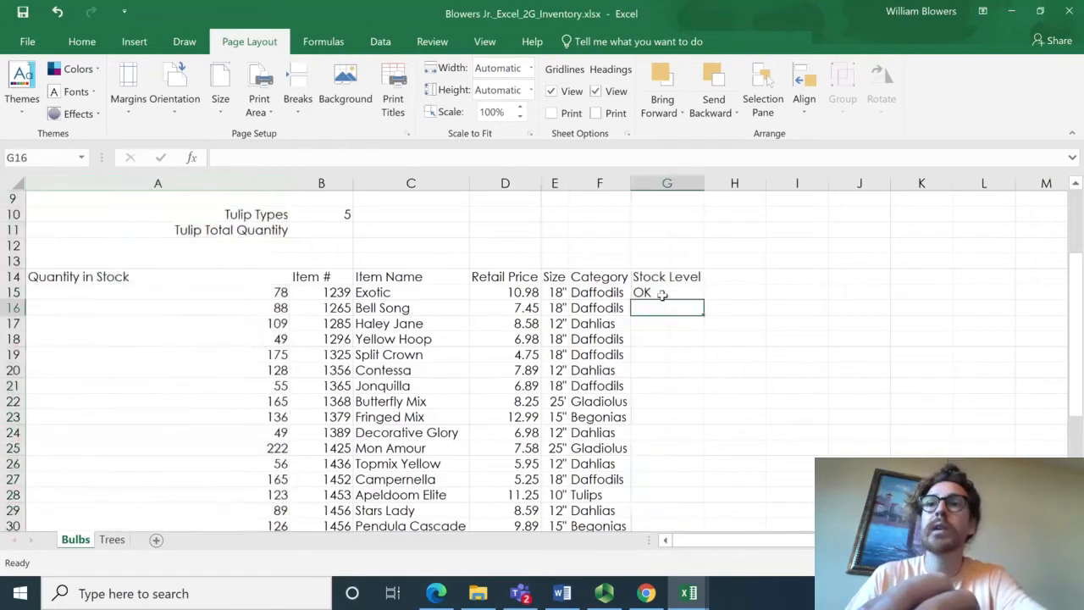
click(660, 293)
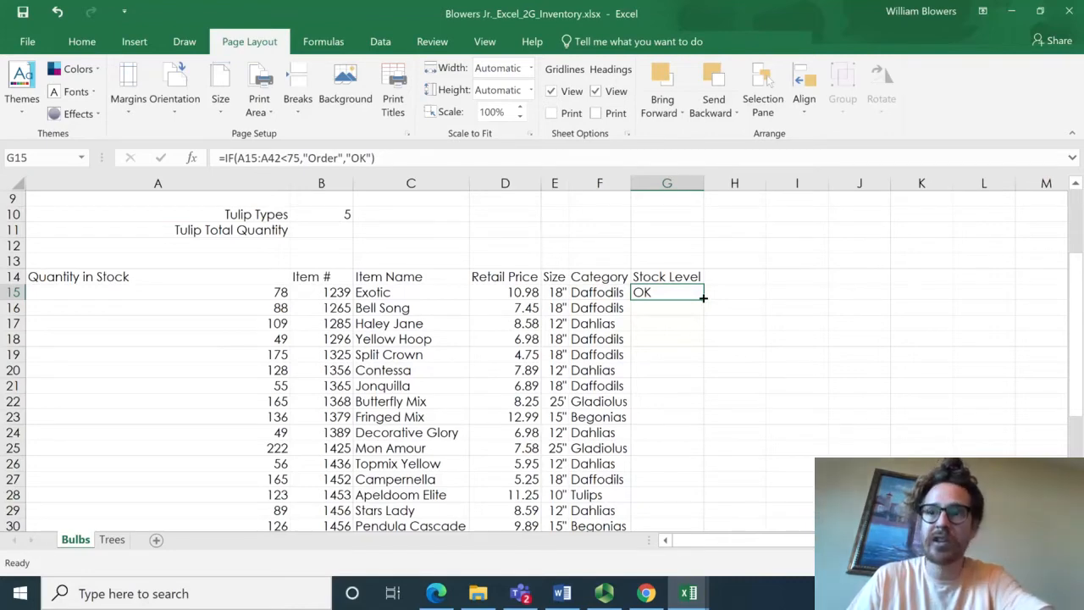
drag(702, 297, 684, 501)
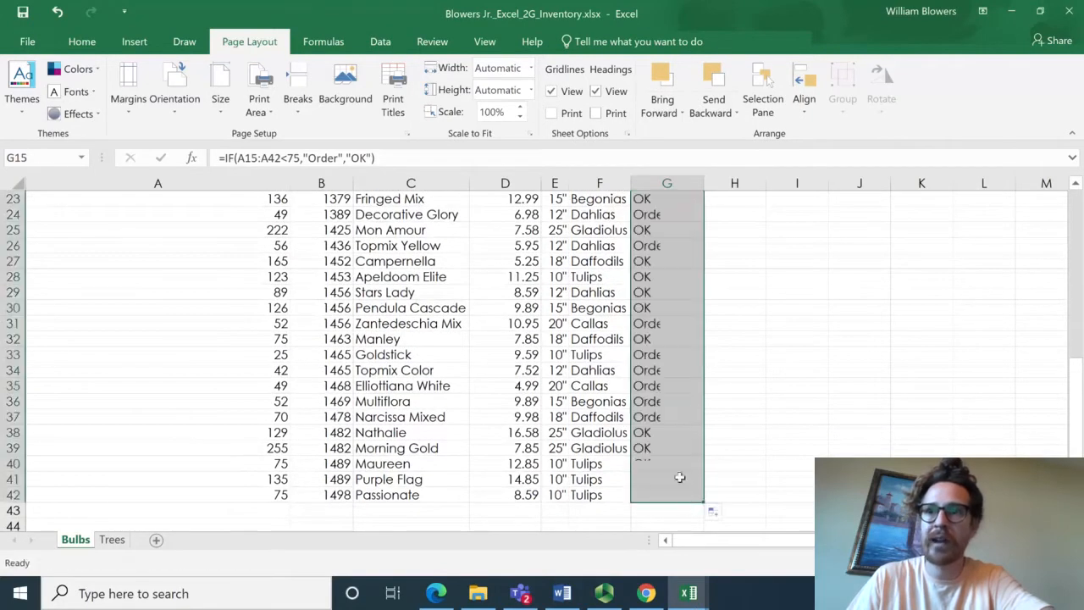
- Examine the Bulbs rows marked Order and compare their quantities in stock with the 75 threshold
click(678, 400)
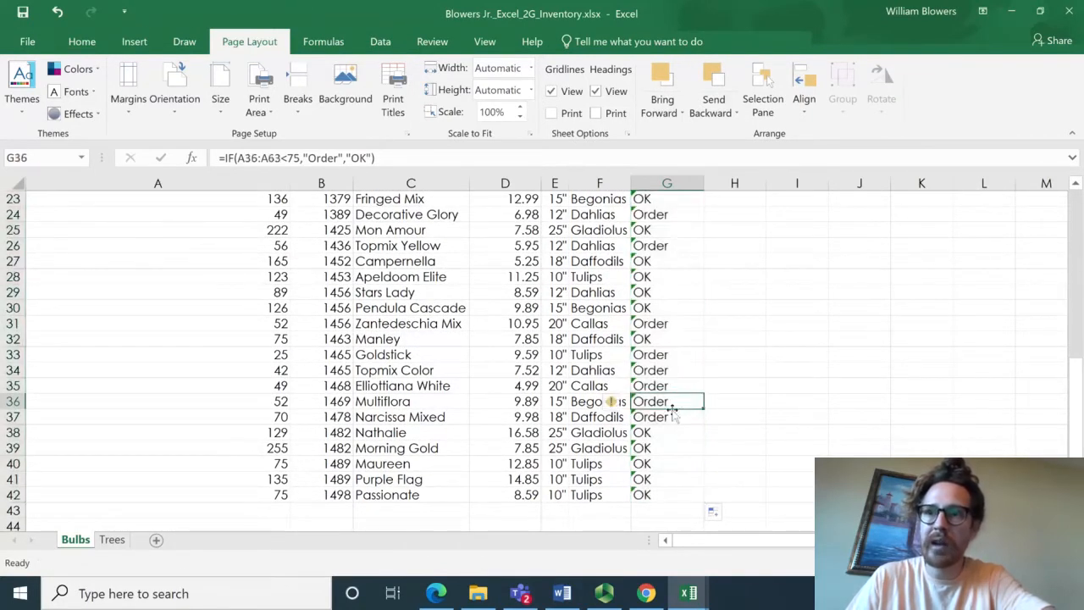
click(667, 419)
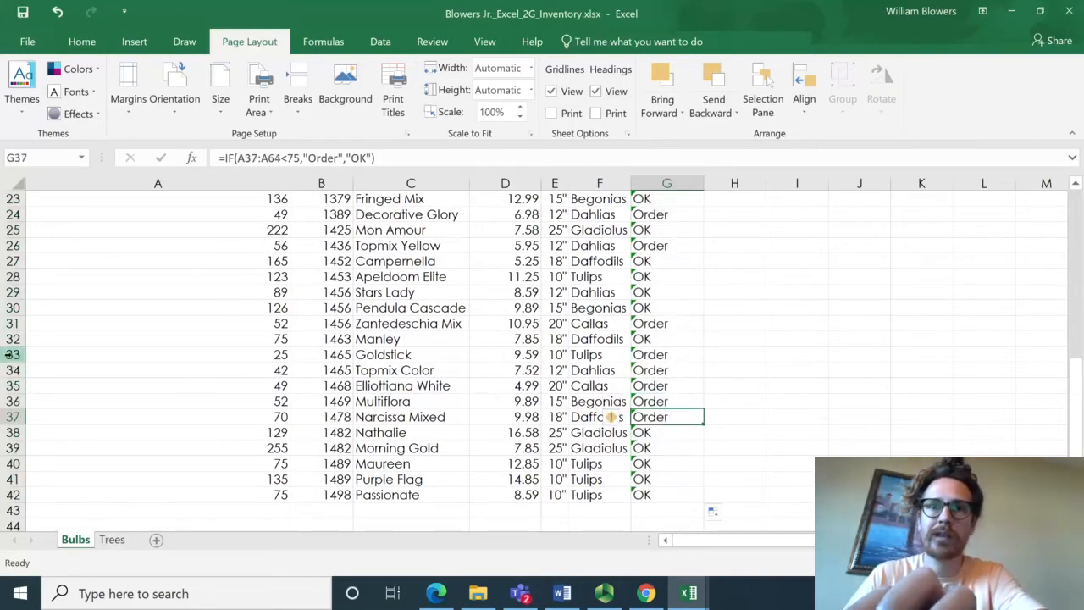
click(7, 416)
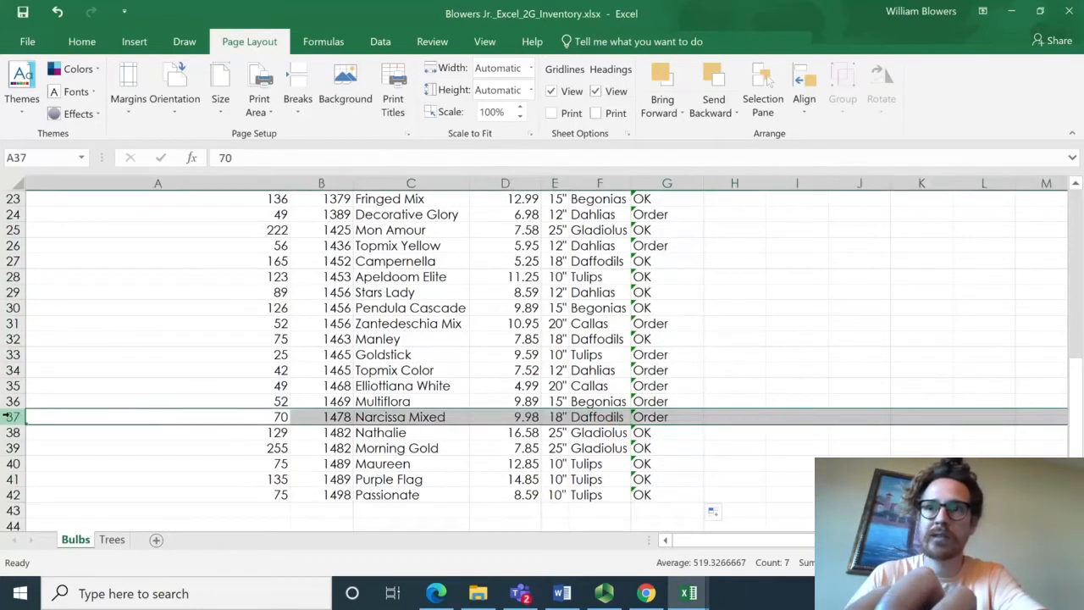
shift+click(13, 351)
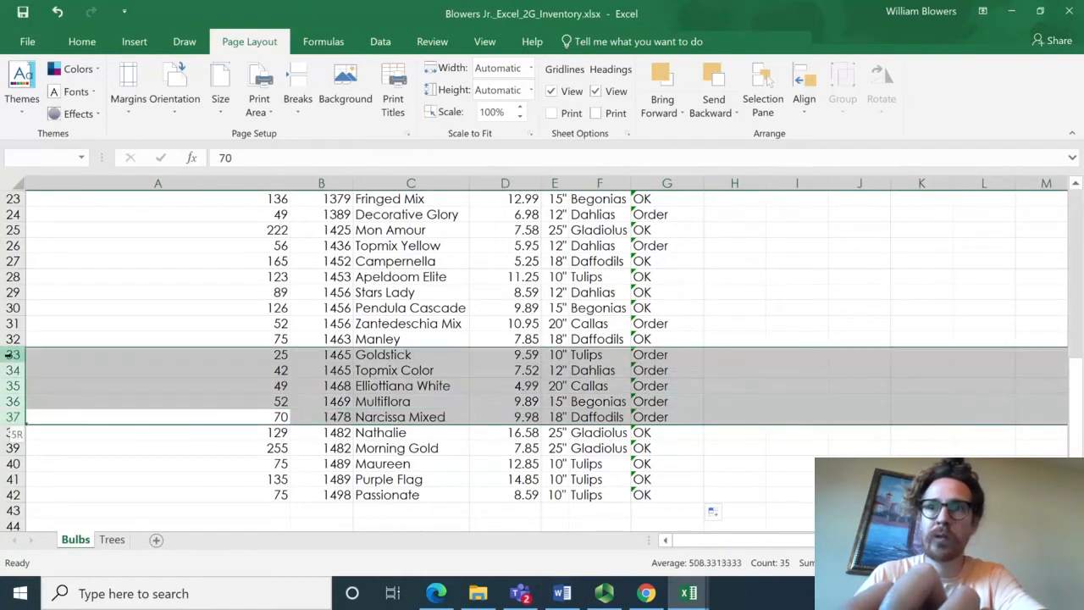
ctrl+click(10, 323)
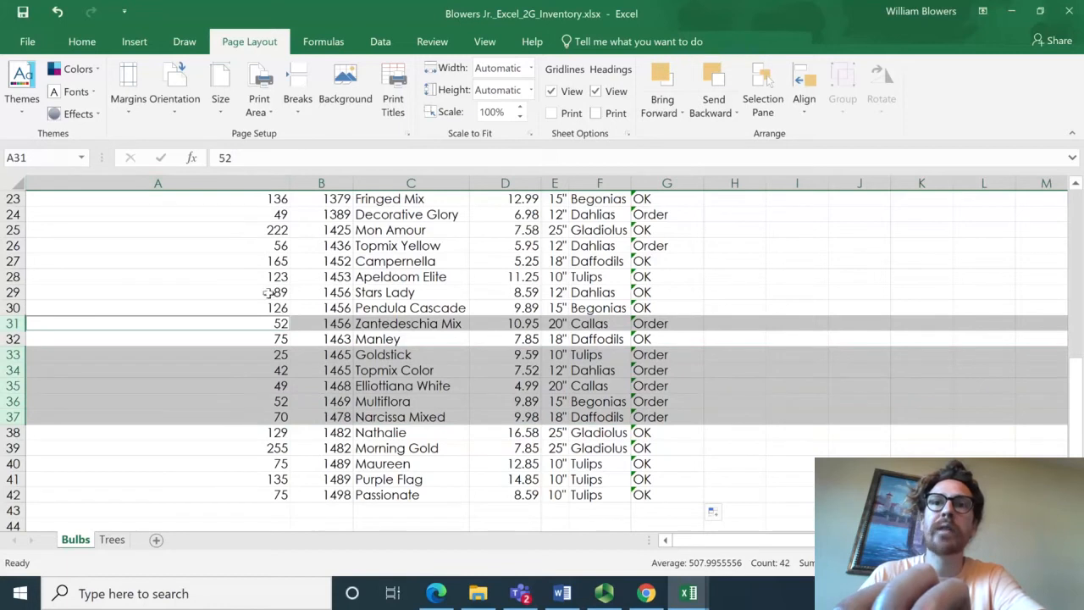
scroll(213, 346, up, 1)
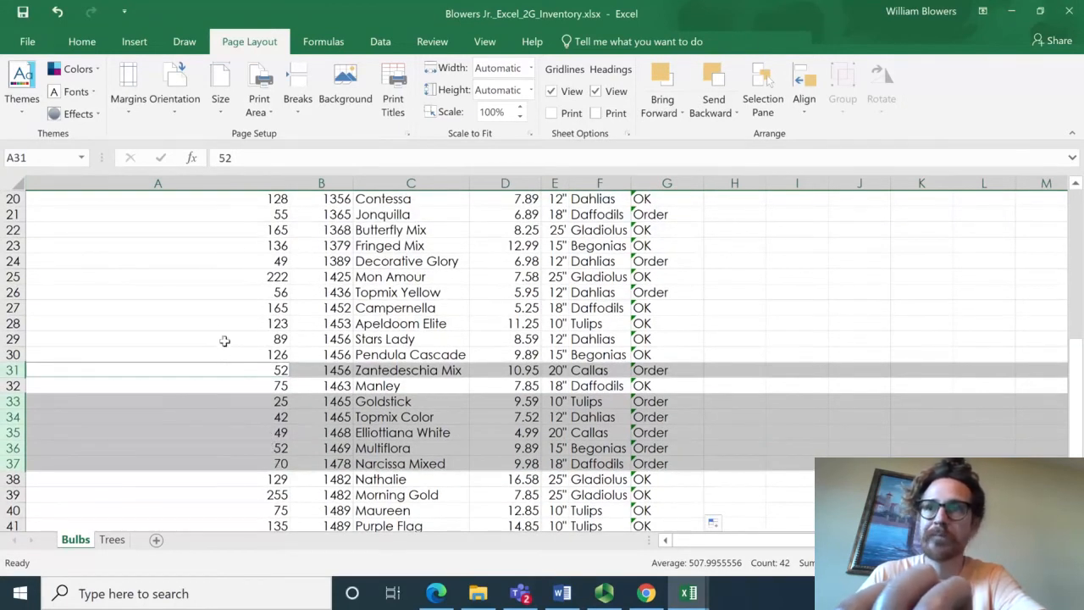
ctrl+click(10, 292)
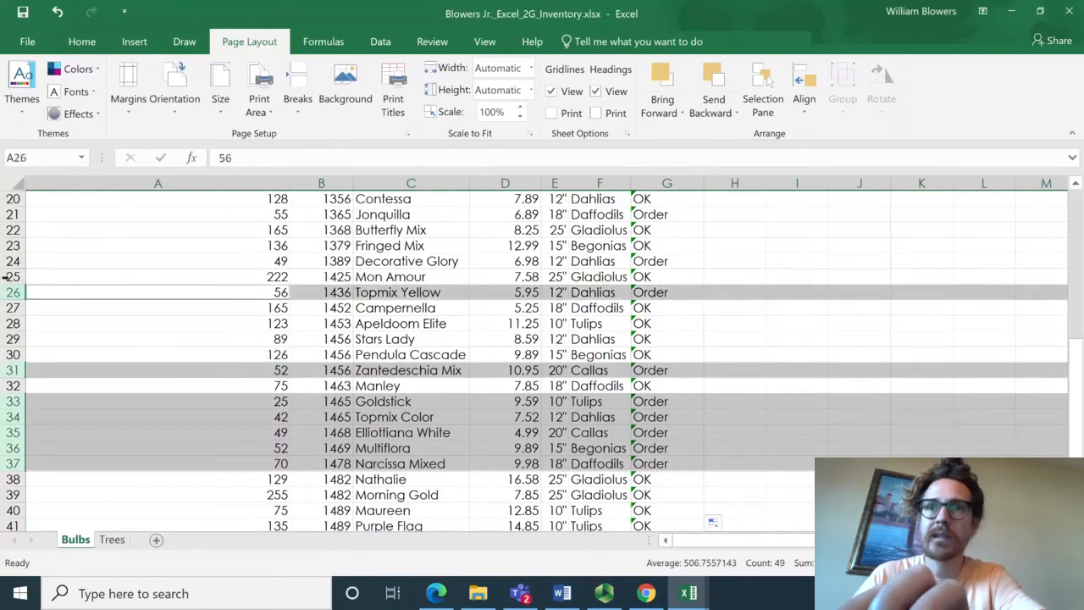
ctrl+click(11, 261)
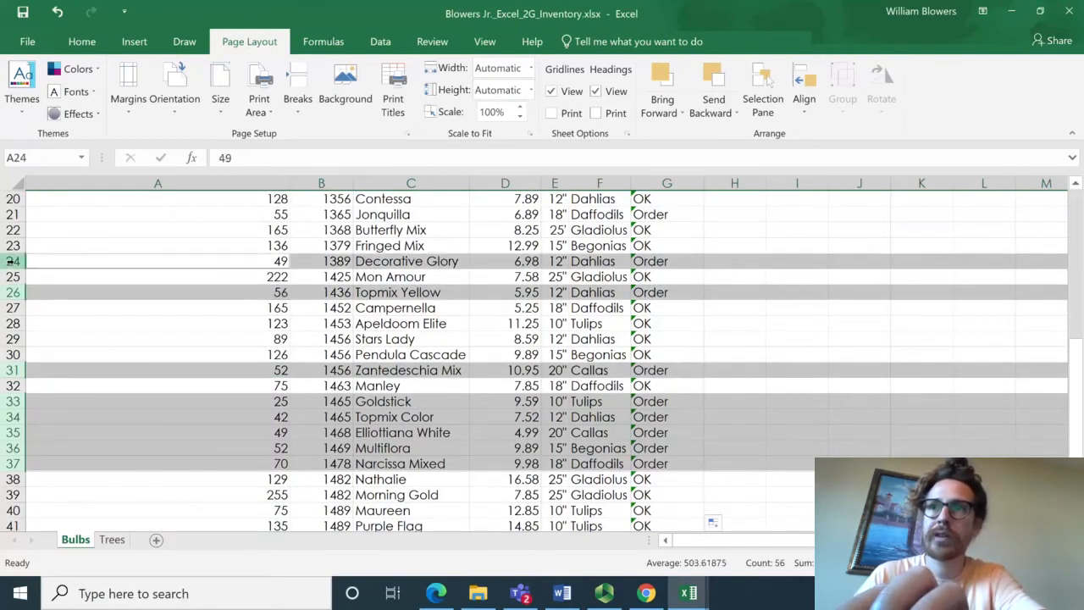
ctrl+click(12, 215)
scroll(462, 325, up, 5)
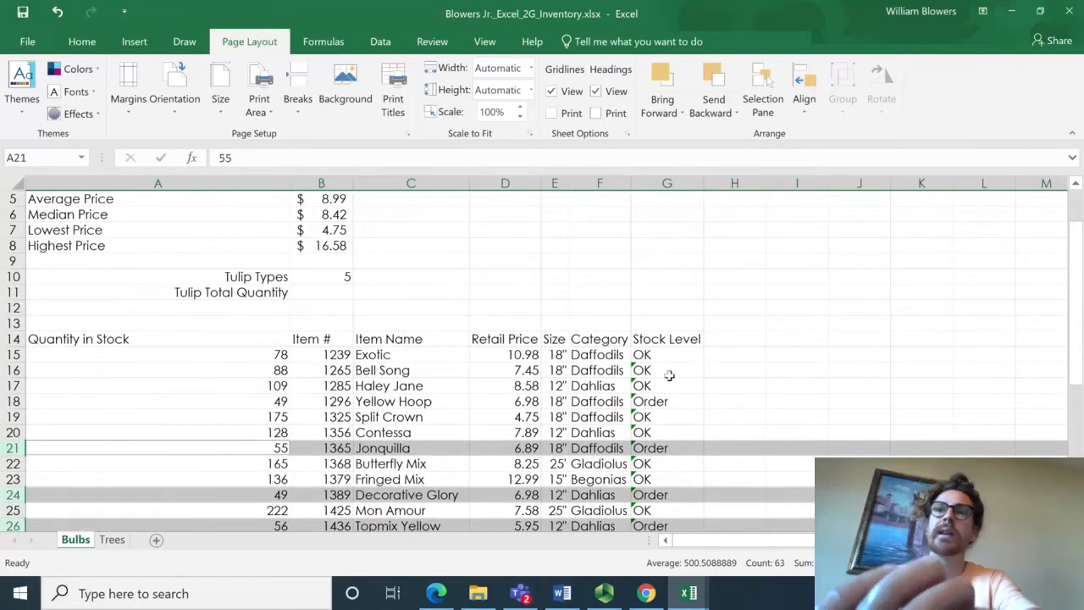
click(696, 370)
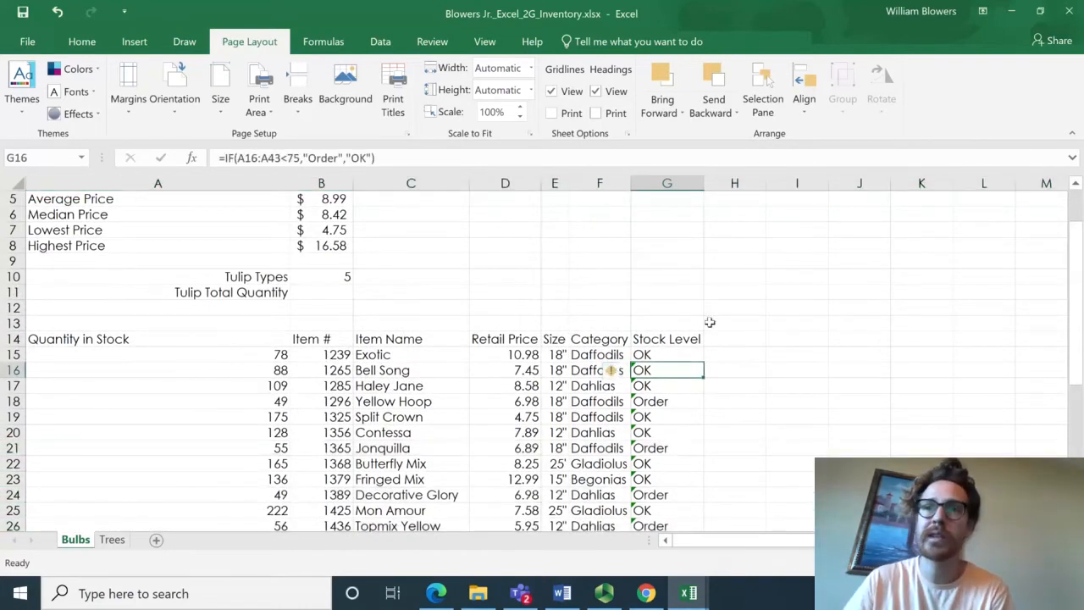
- Switch to the Trees sheet
click(113, 542)
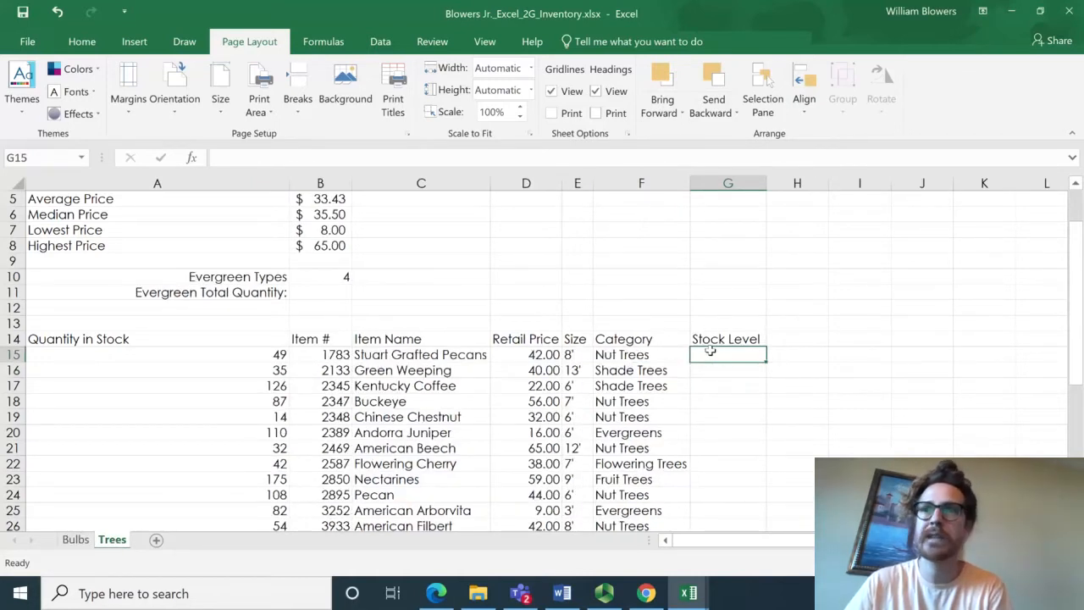
click(644, 592)
click(644, 596)
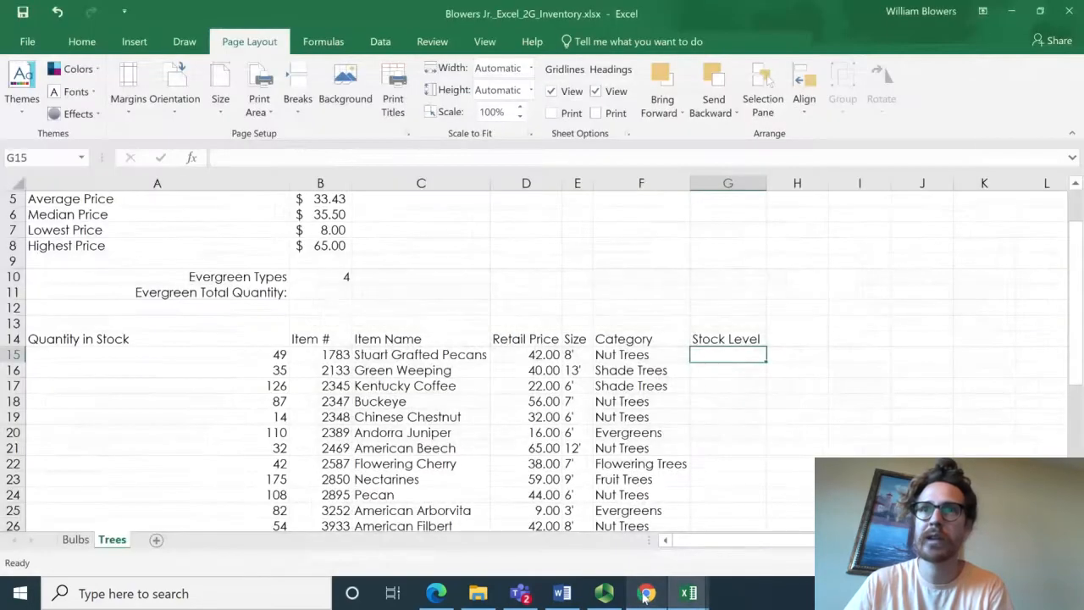
click(644, 596)
click(642, 593)
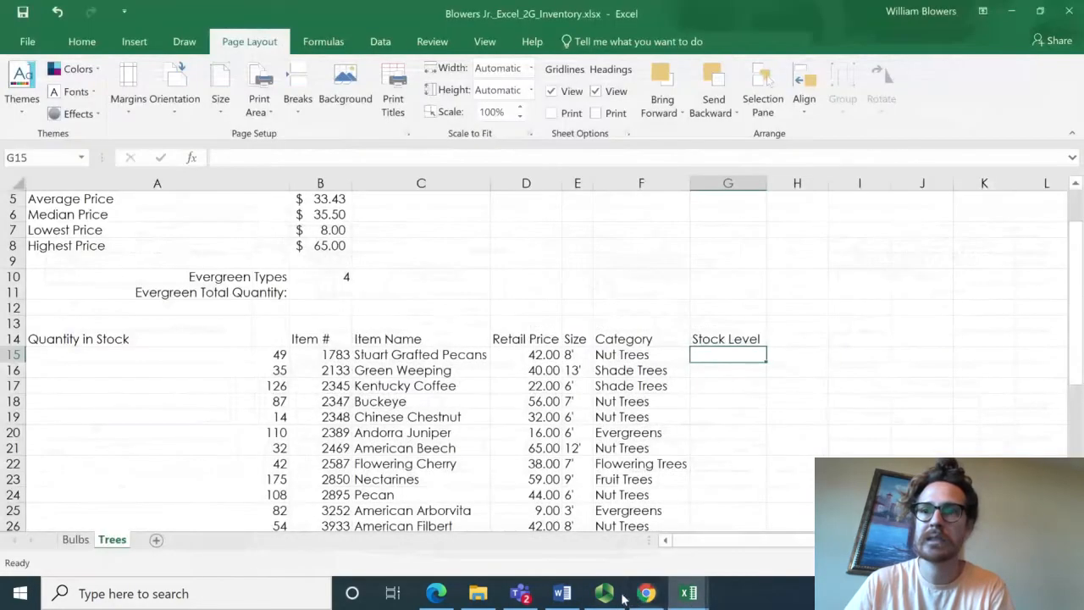
click(606, 593)
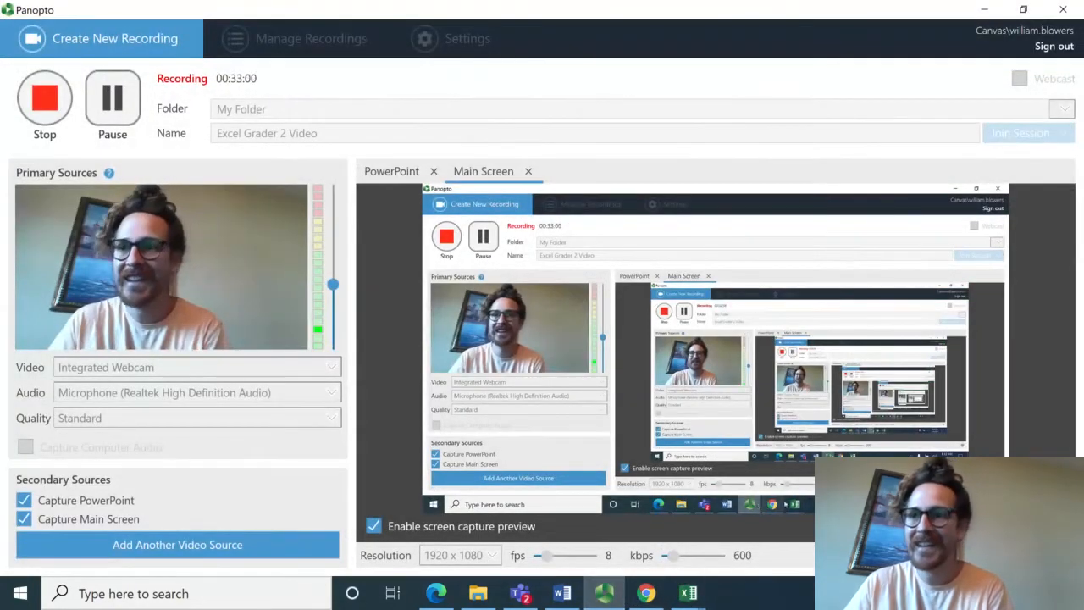
mouse_move(687, 595)
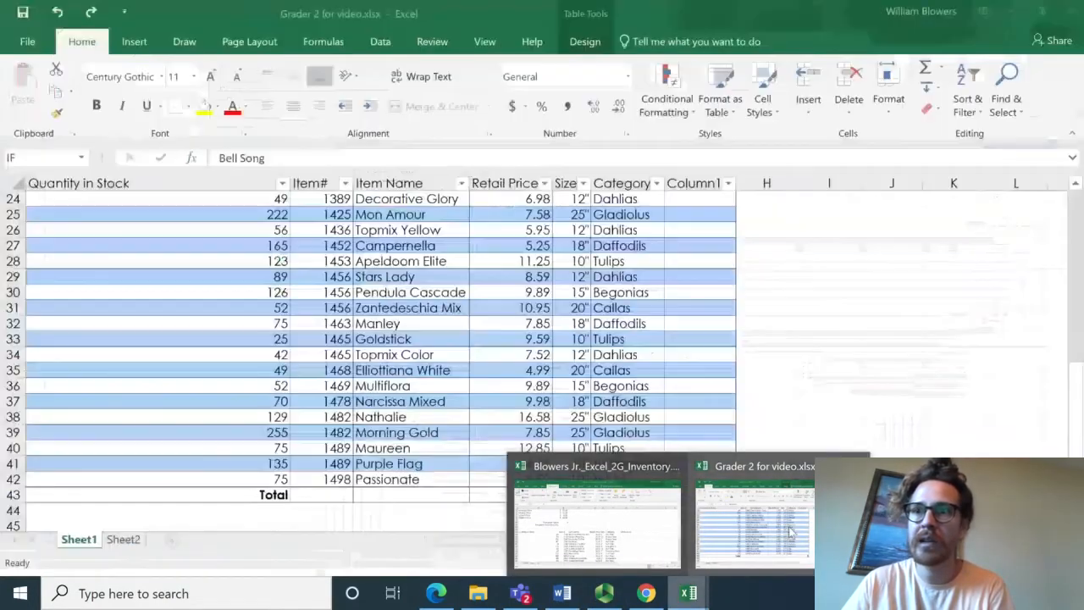
click(597, 516)
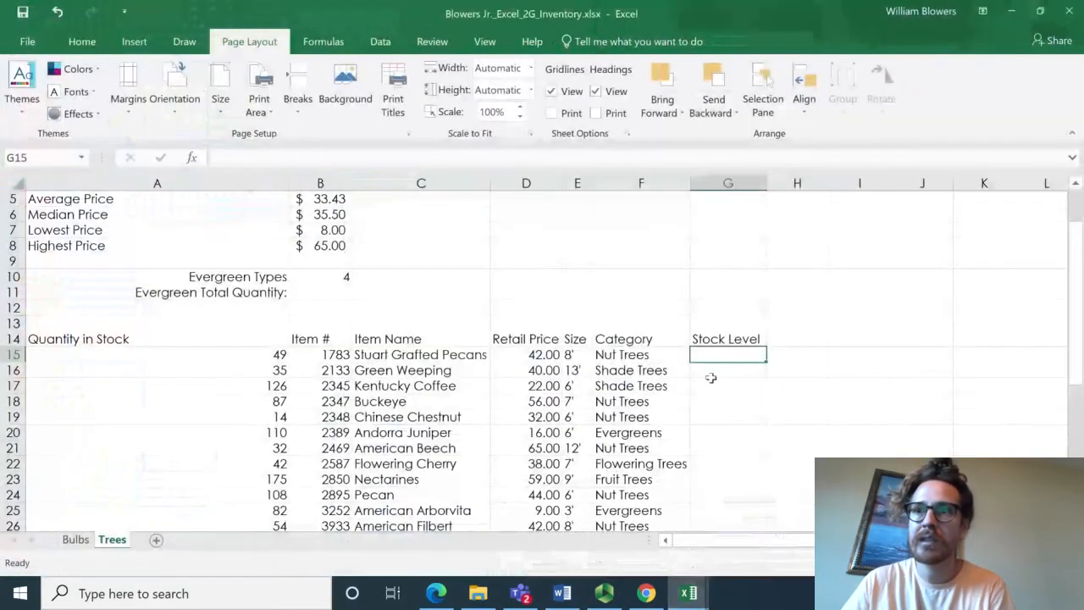
- Insert an IF function in G15 of the Trees sheet with the logical test A15:A42<75
click(192, 158)
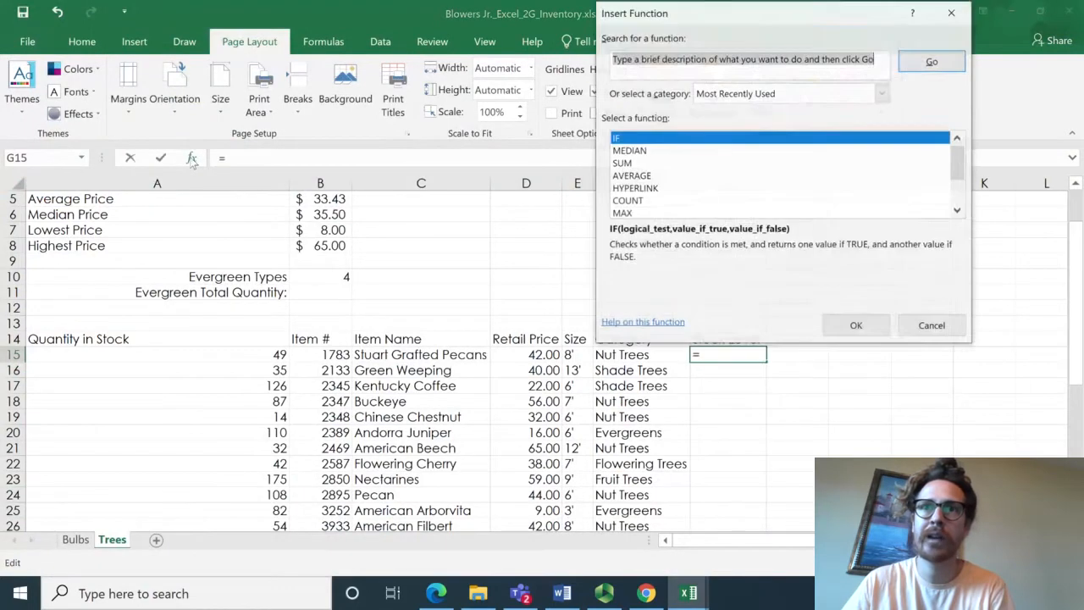
click(678, 139)
double_click(678, 139)
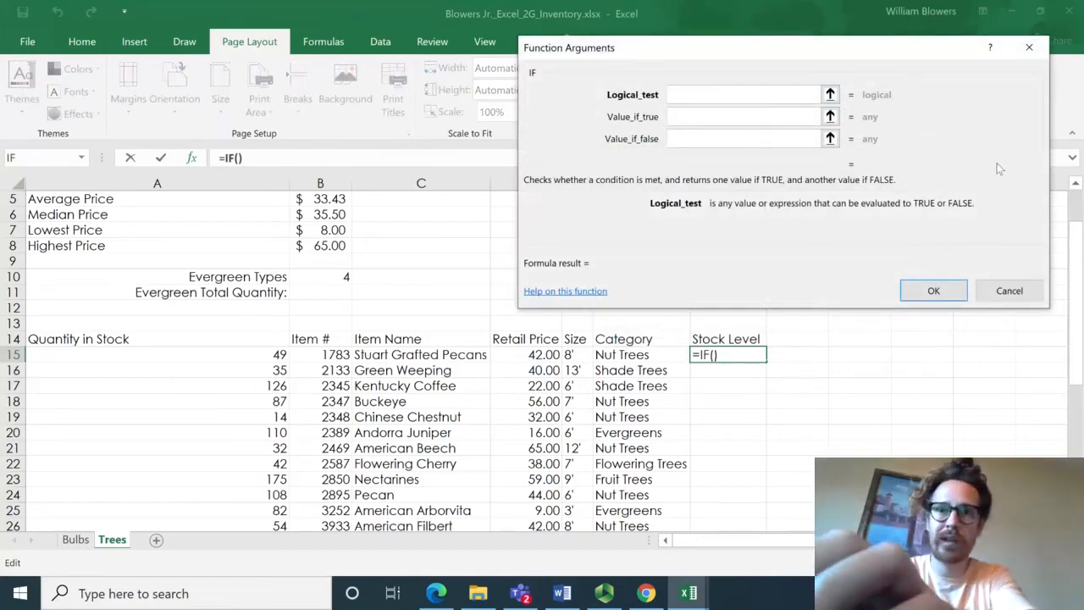
drag(238, 357, 207, 496)
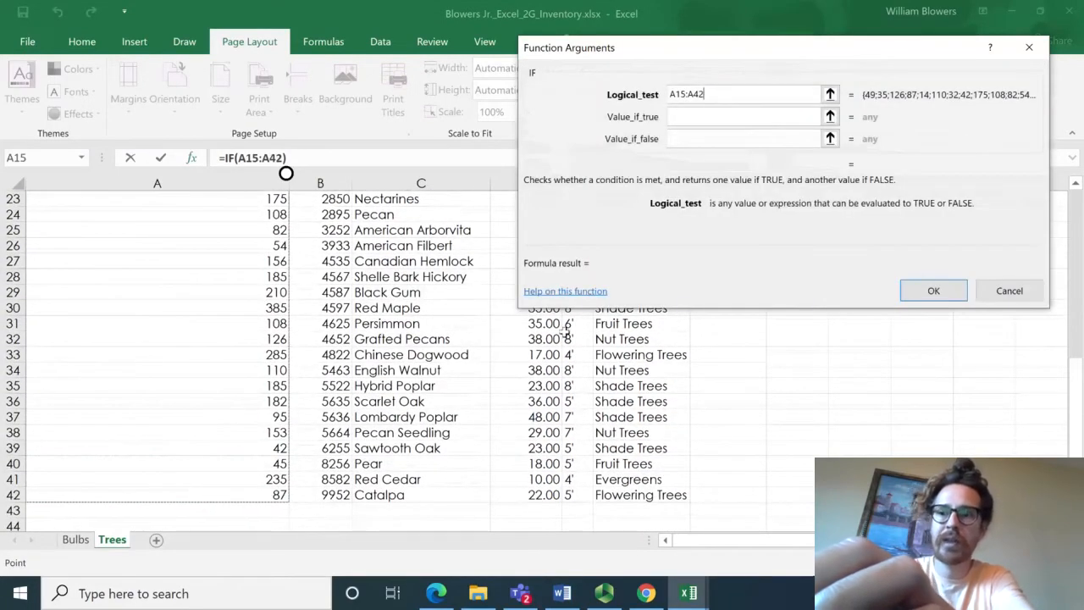
text(<)
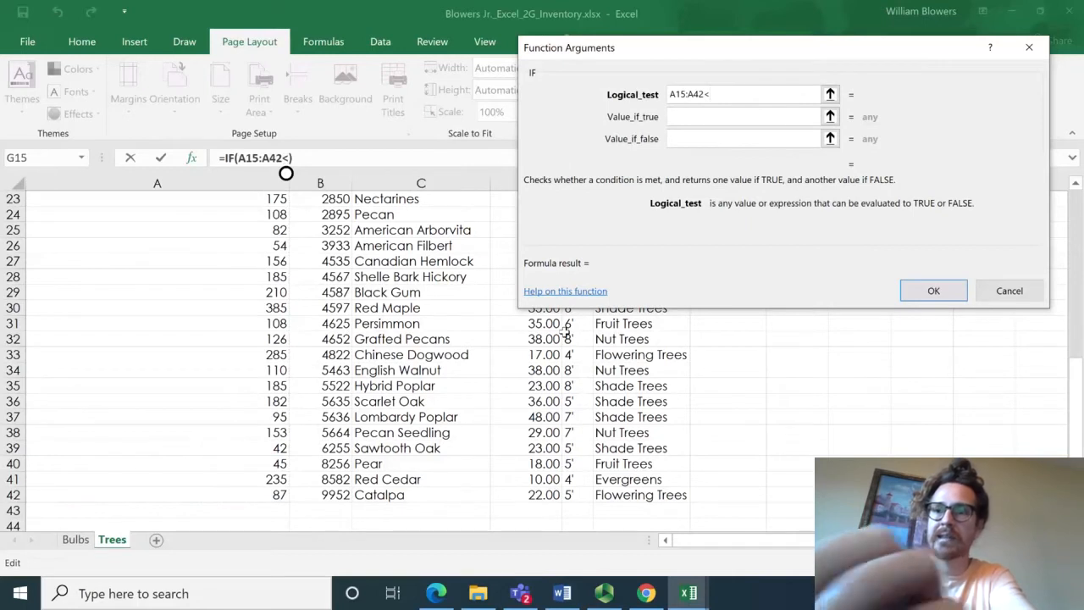
text(75)
key(Tab)
- Set the Trees IF function to return "Order" when true and "OK" when false, and complete the formula
text(O)
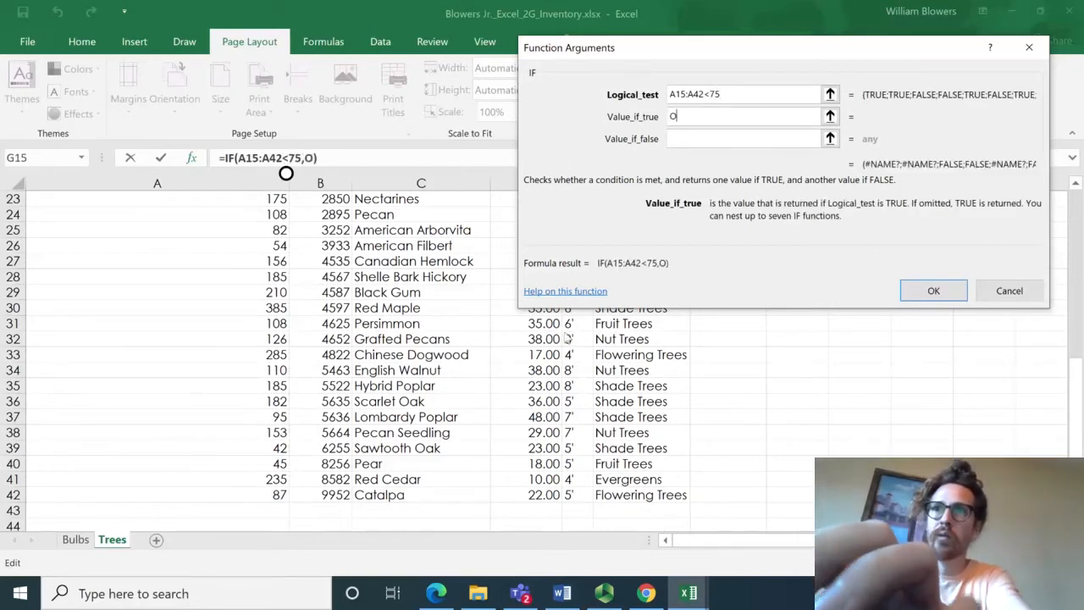
text(rder)
key(Tab)
text(O)
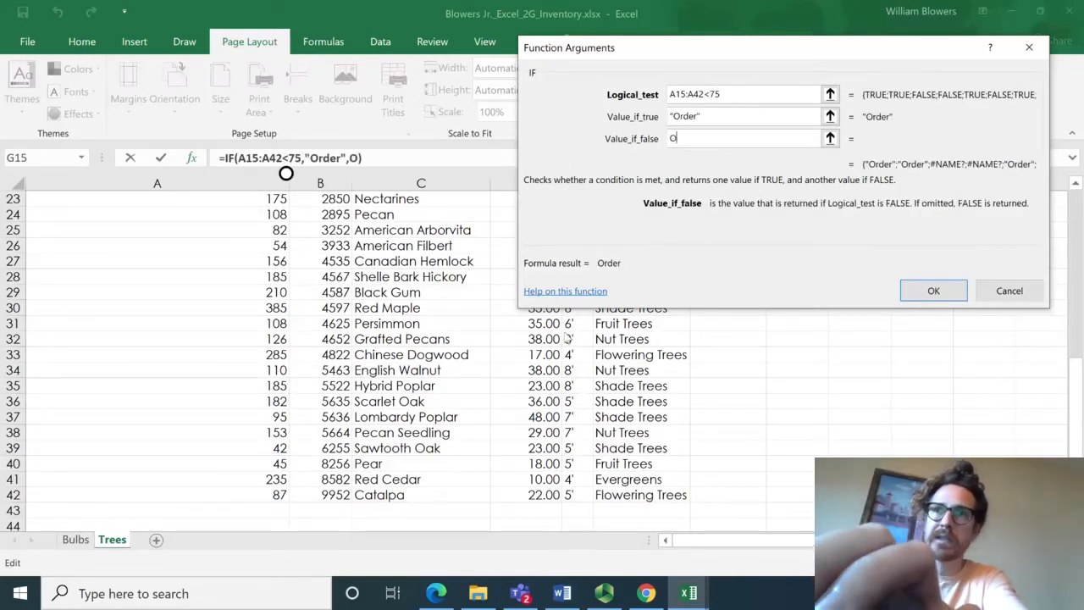
text(K)
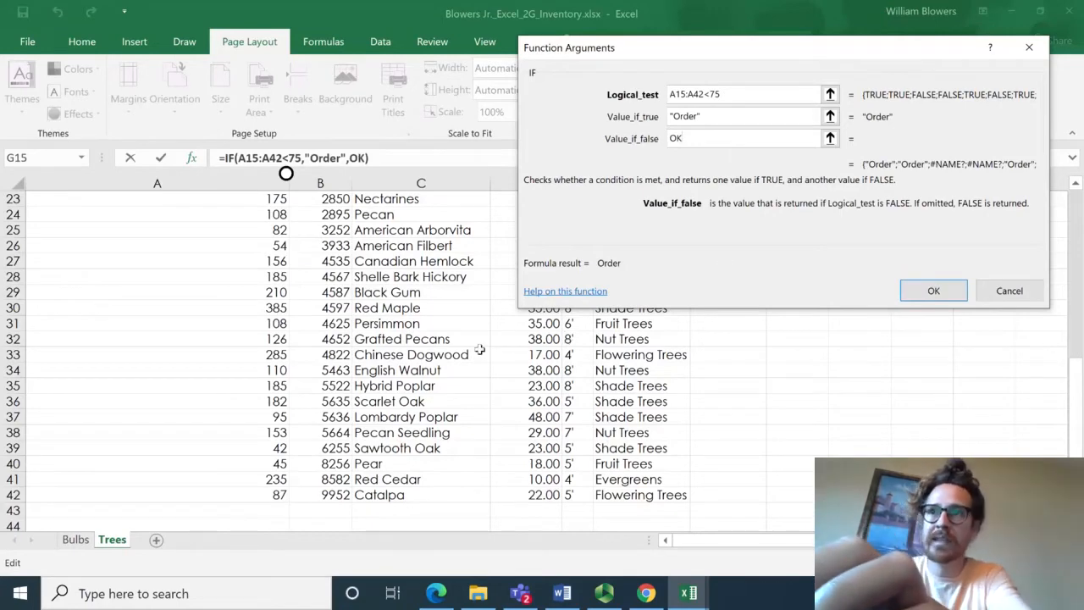
click(933, 290)
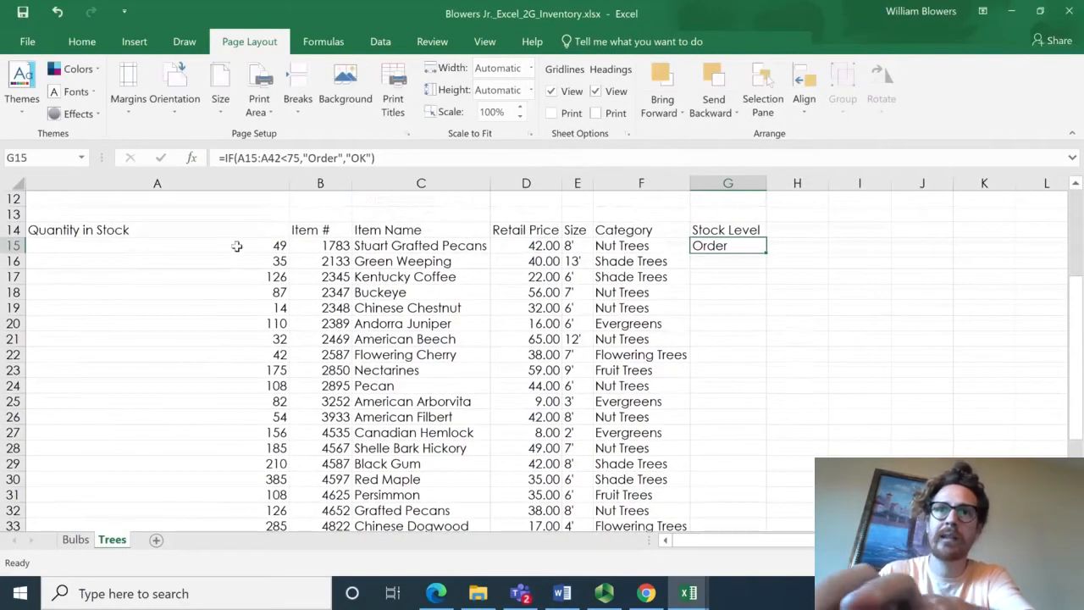
- Fill the IF formula from G15 down through G42 on the Trees sheet
ctrl+click(236, 246)
click(665, 291)
click(720, 241)
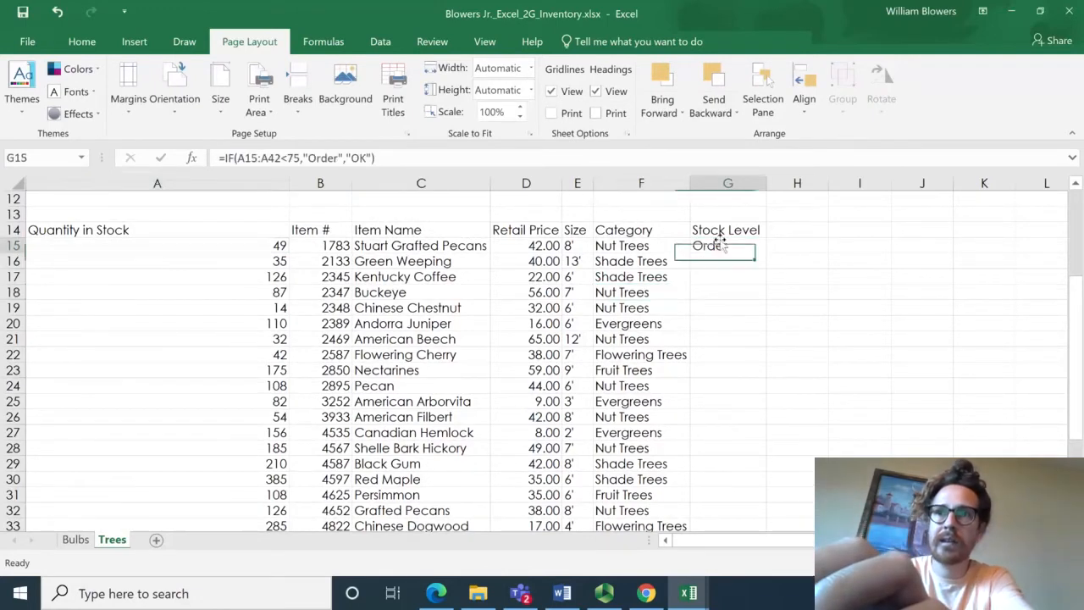
mouse_move(755, 259)
mouse_down()
mouse_move(763, 295)
mouse_move(739, 608)
mouse_move(748, 387)
mouse_move(745, 500)
mouse_up()
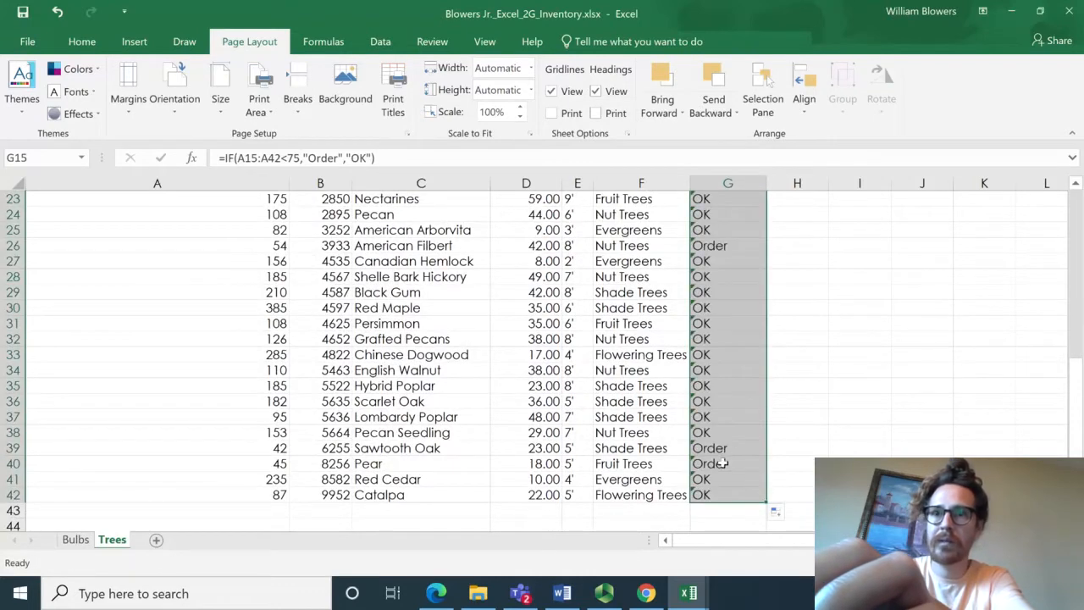
- Check the Stock Level results and formulas of the Trees rows marked Order
click(722, 478)
click(718, 449)
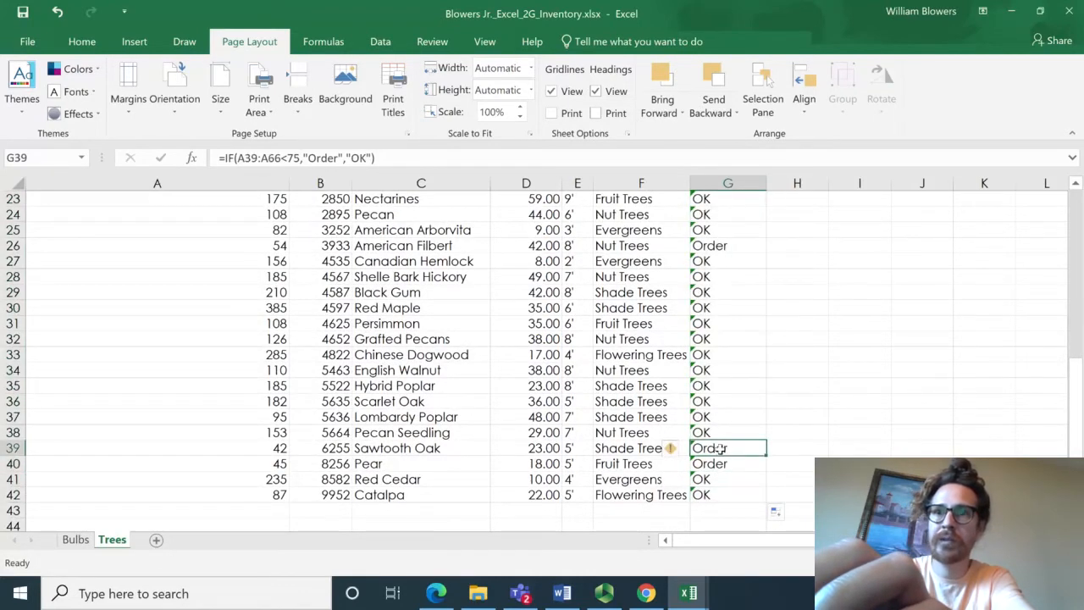
click(717, 245)
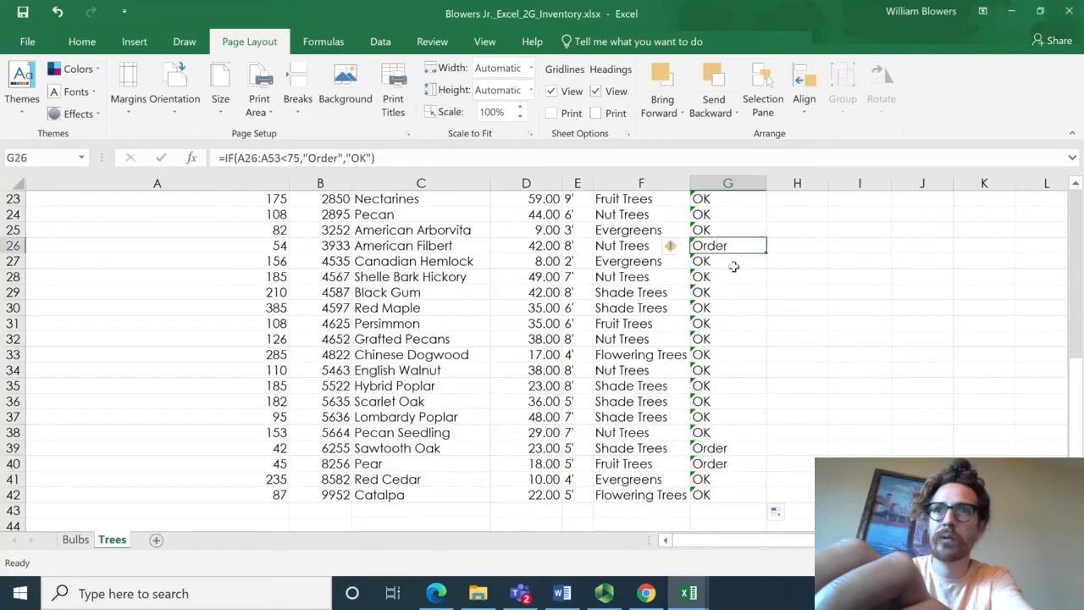
scroll(734, 266, up, 2)
scroll(729, 288, up, 2)
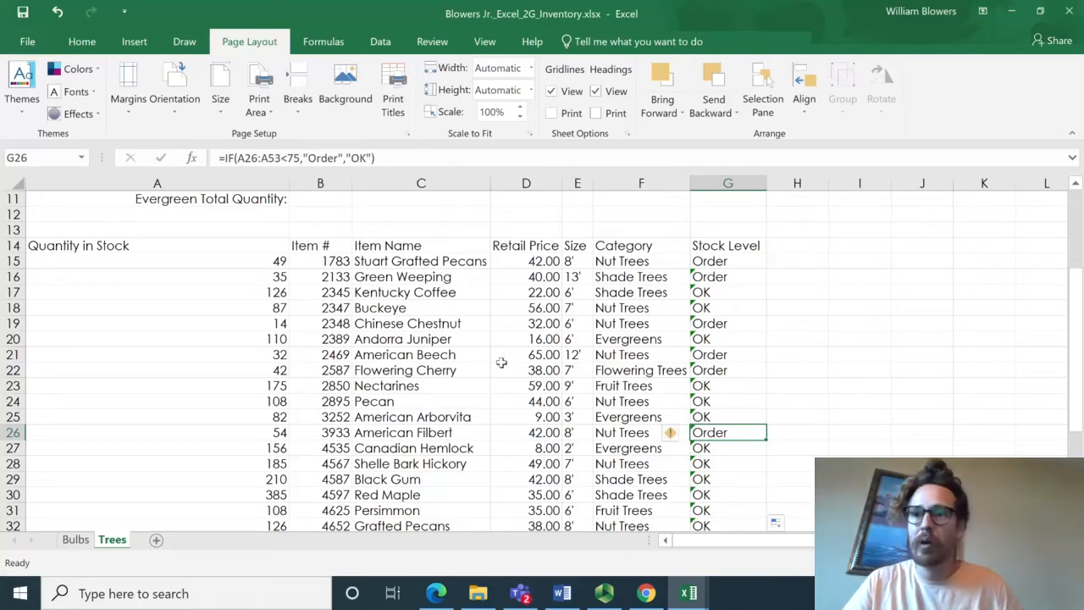
- Return to the inventory workbook and open its Bulbs sheet
click(604, 593)
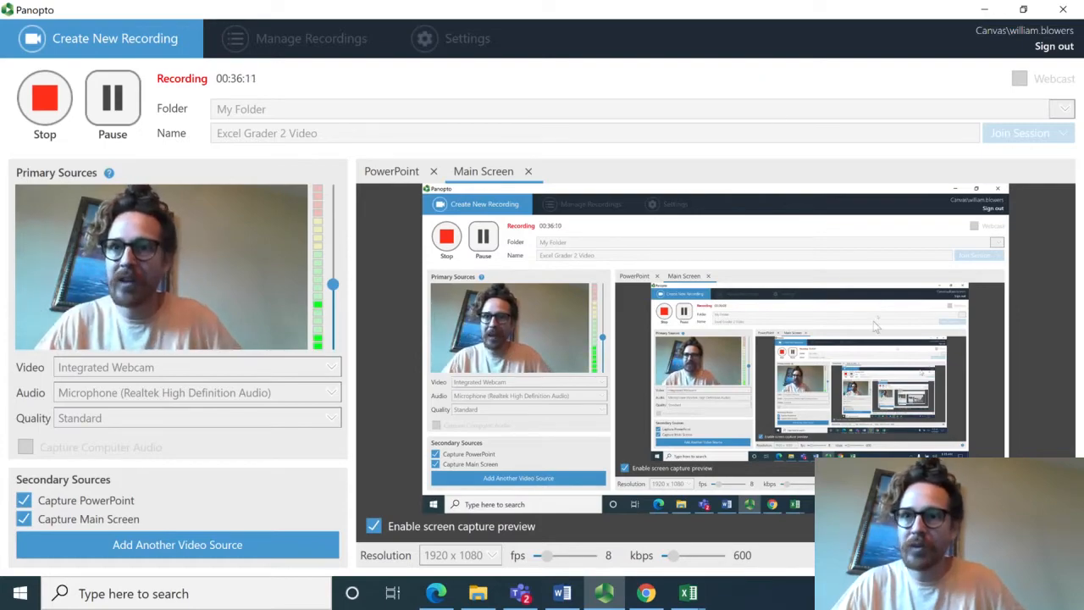
mouse_move(687, 597)
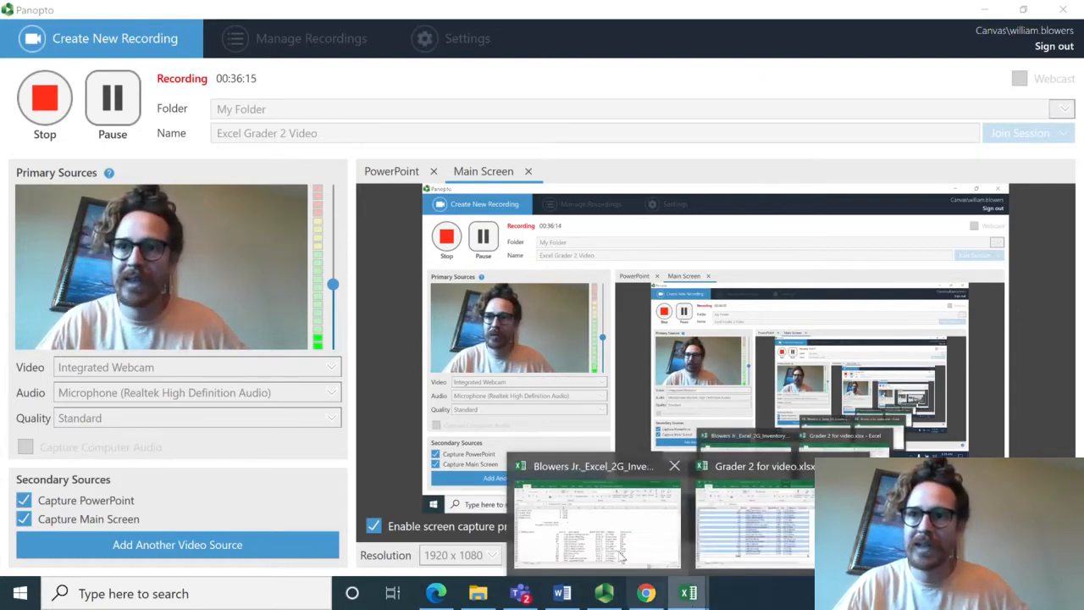
click(597, 513)
click(73, 543)
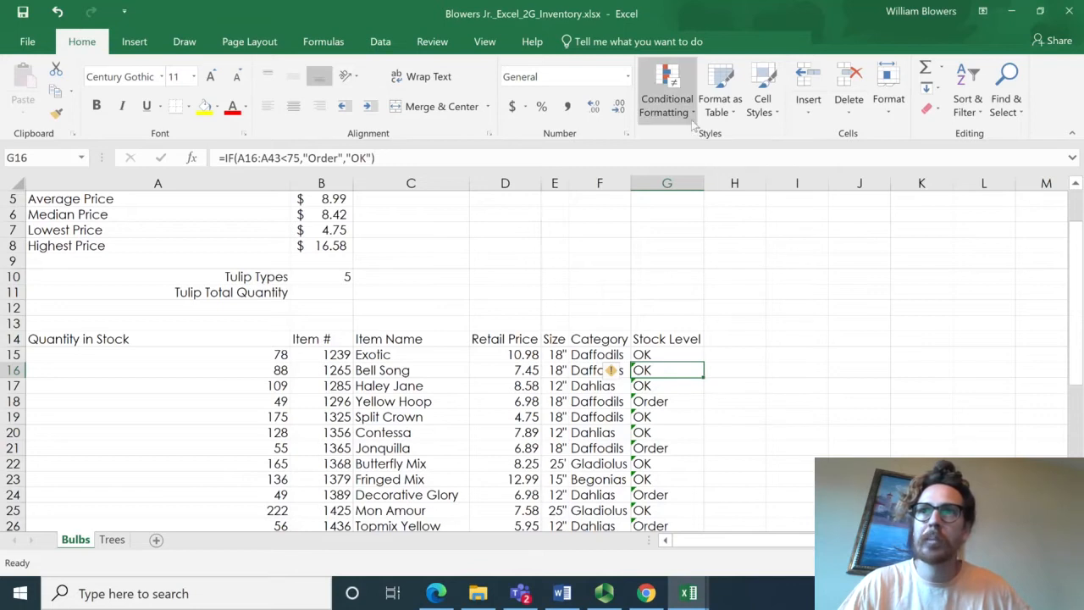
click(665, 93)
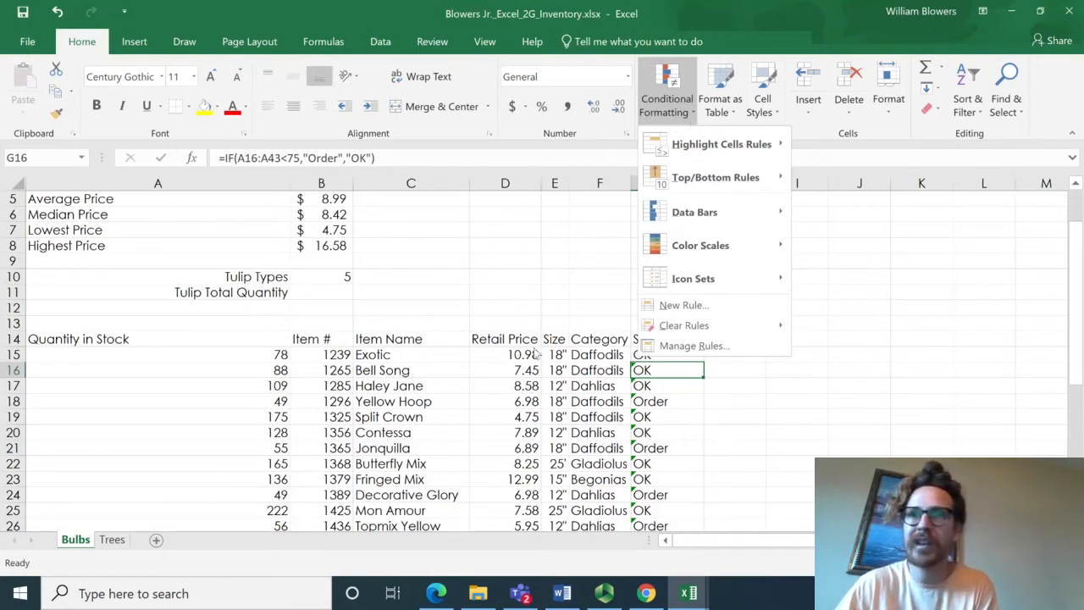
click(511, 371)
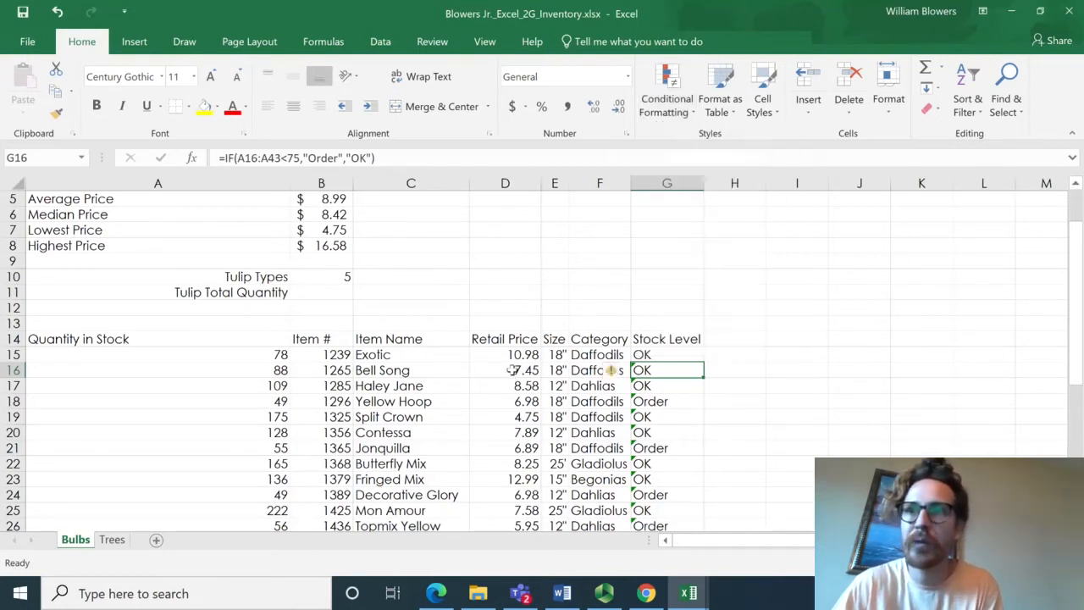
click(664, 183)
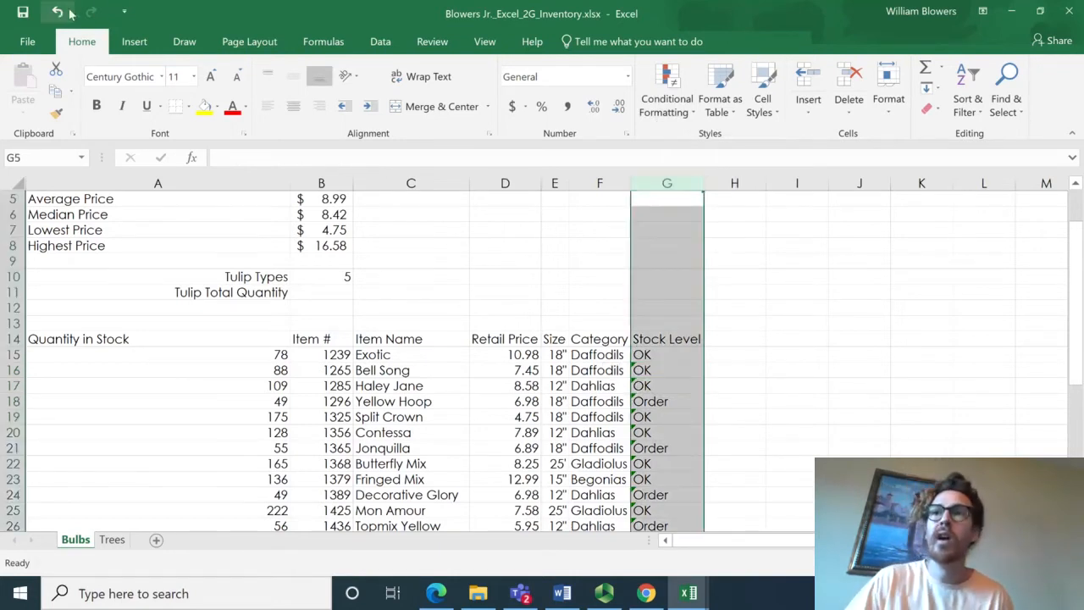
click(684, 111)
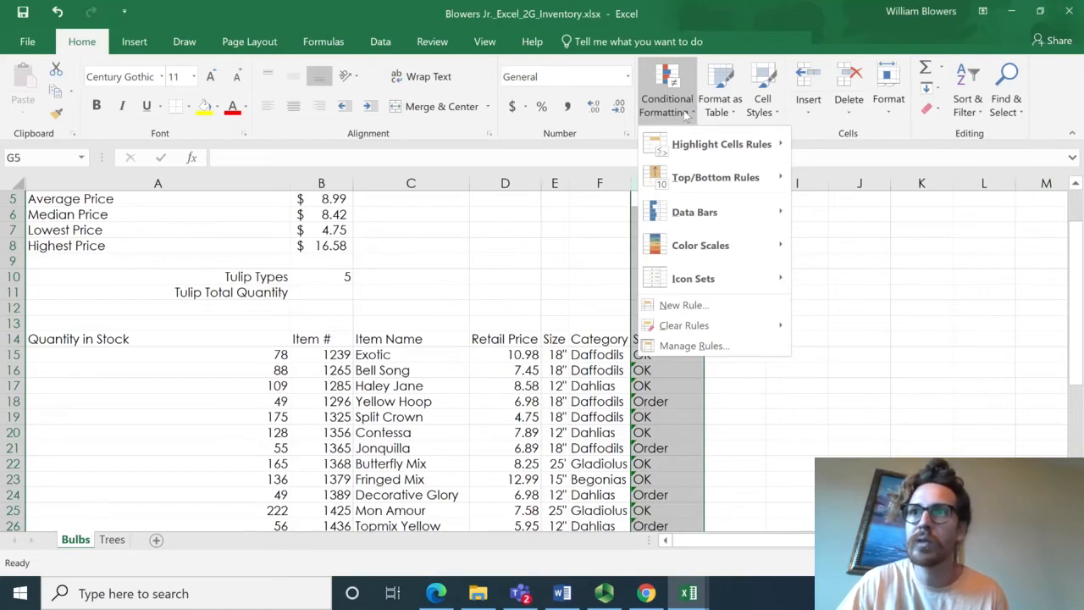
click(684, 112)
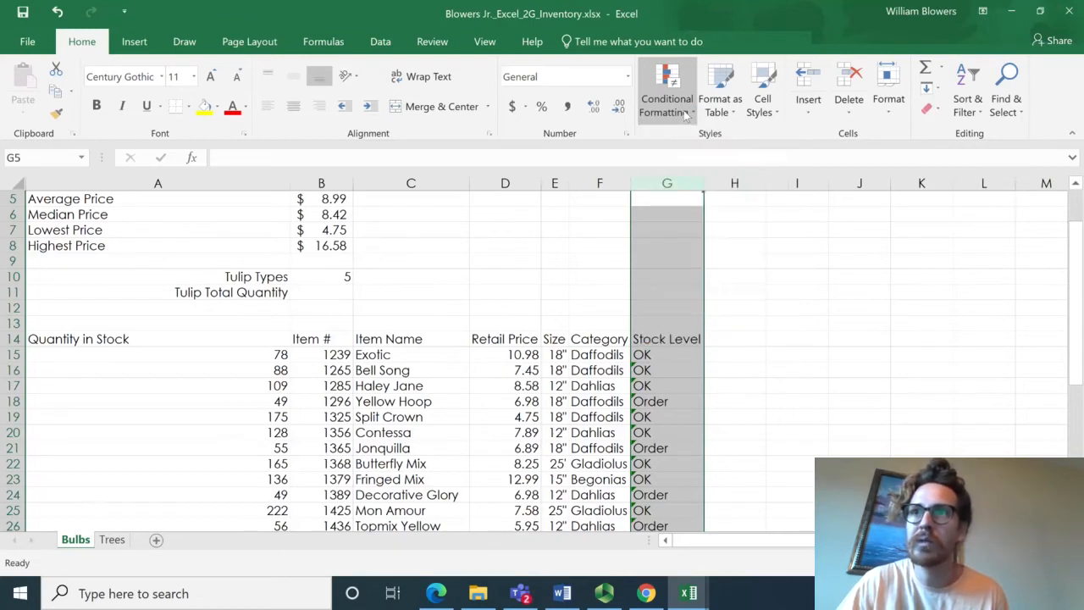
click(608, 592)
click(123, 125)
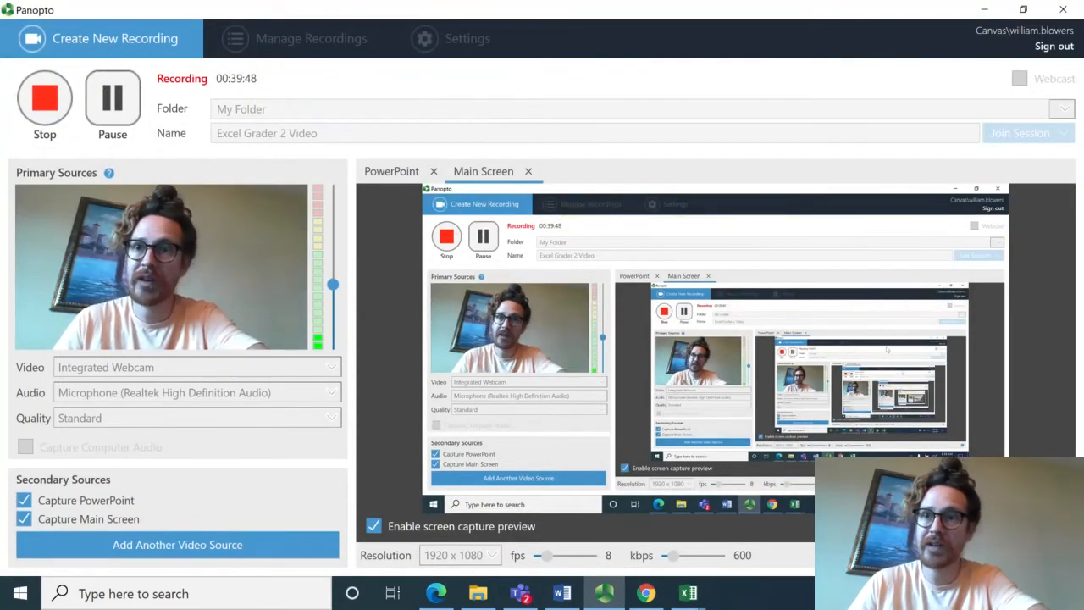
mouse_move(688, 593)
click(693, 518)
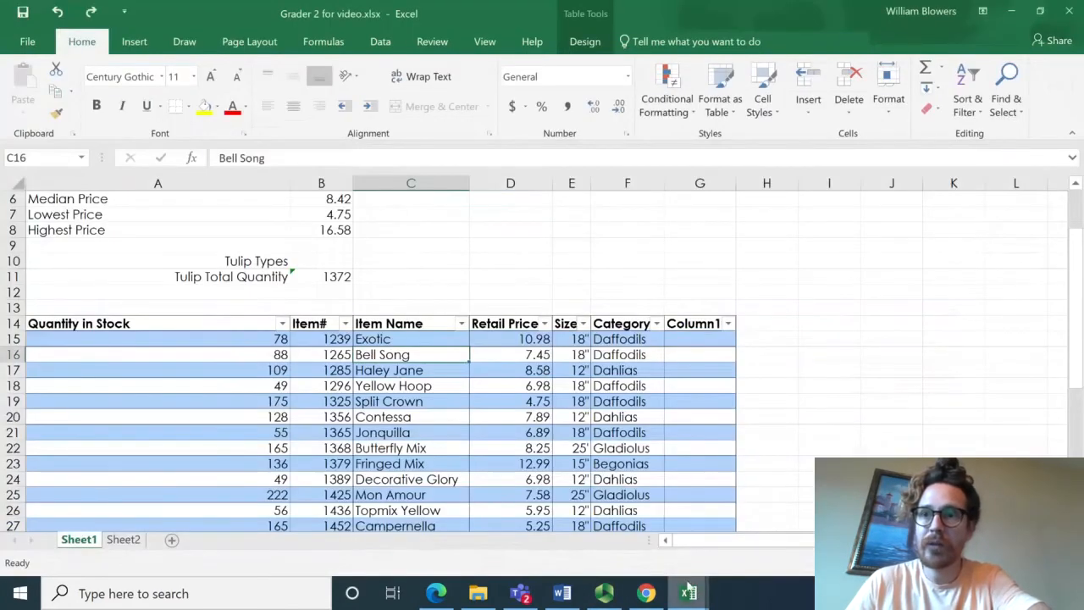
click(628, 531)
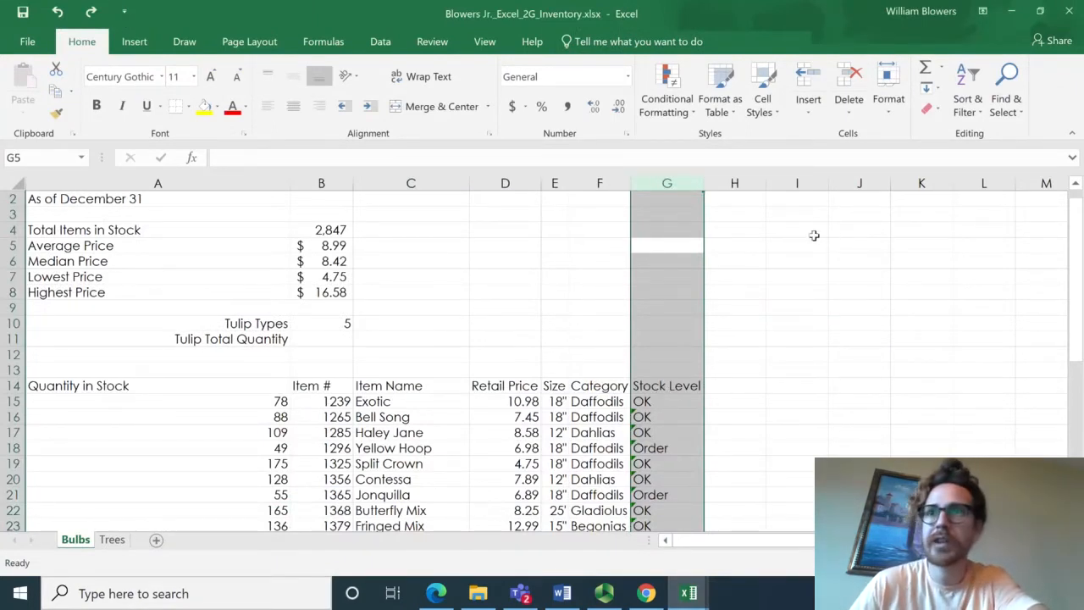
- Create a conditional formatting rule for column G on the Bulbs sheet that formats only cells with specific text containing "Order"
click(667, 184)
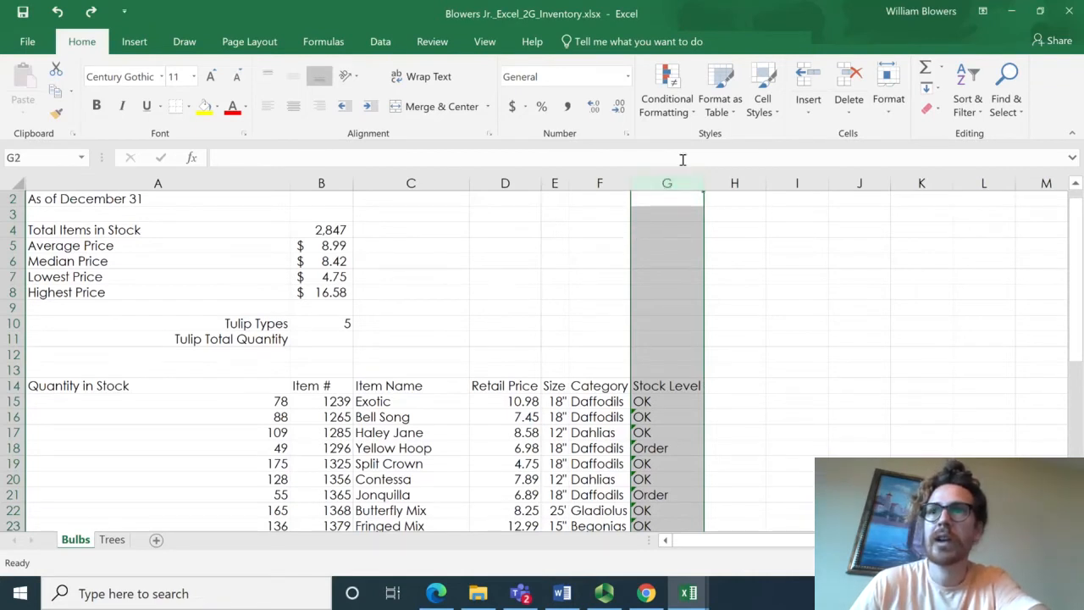
click(683, 110)
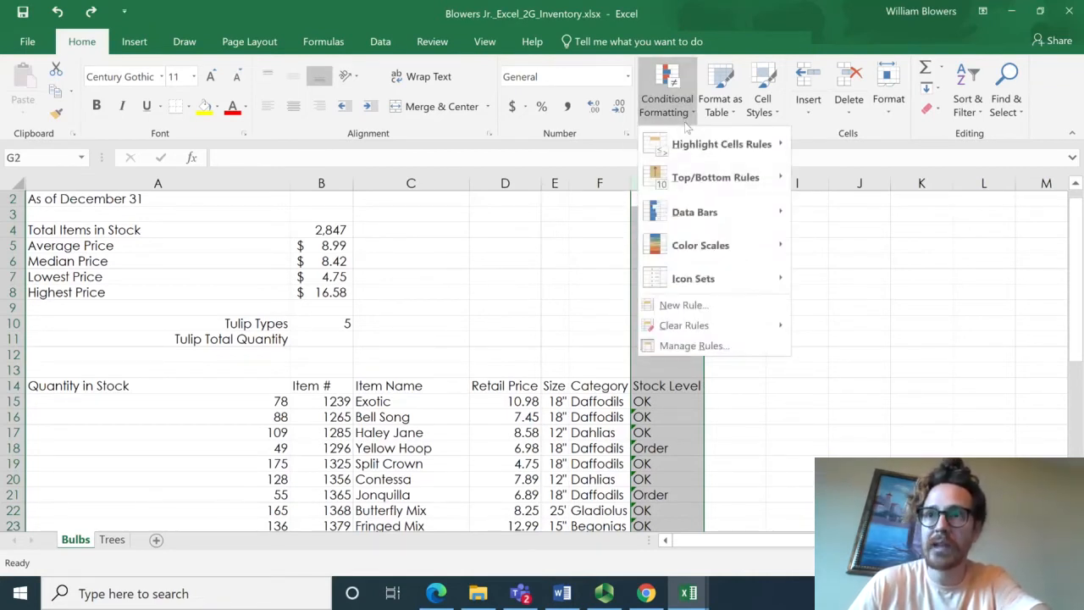
click(714, 305)
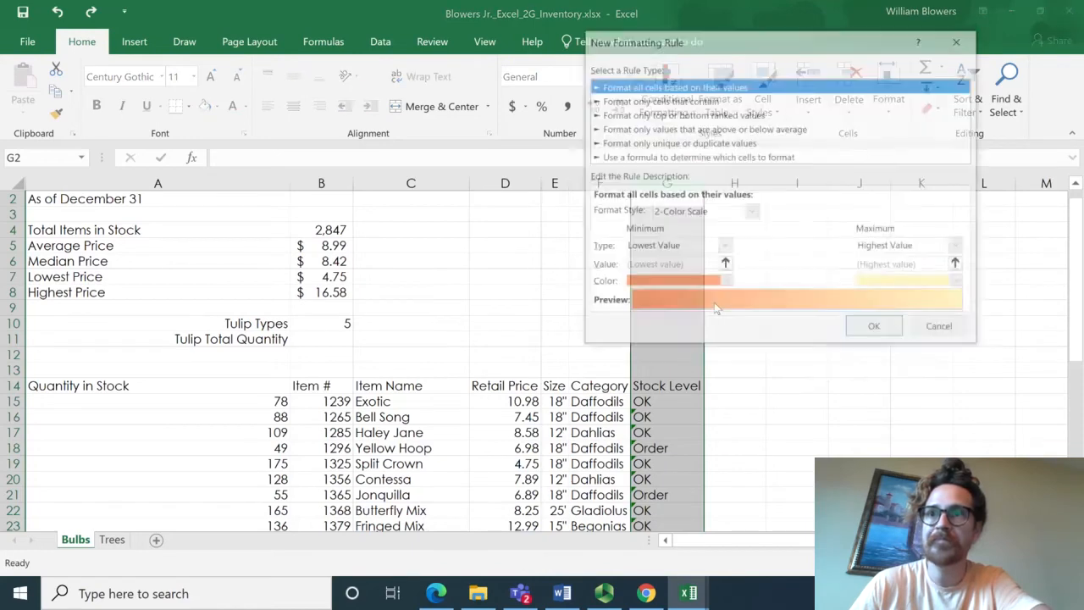
click(624, 99)
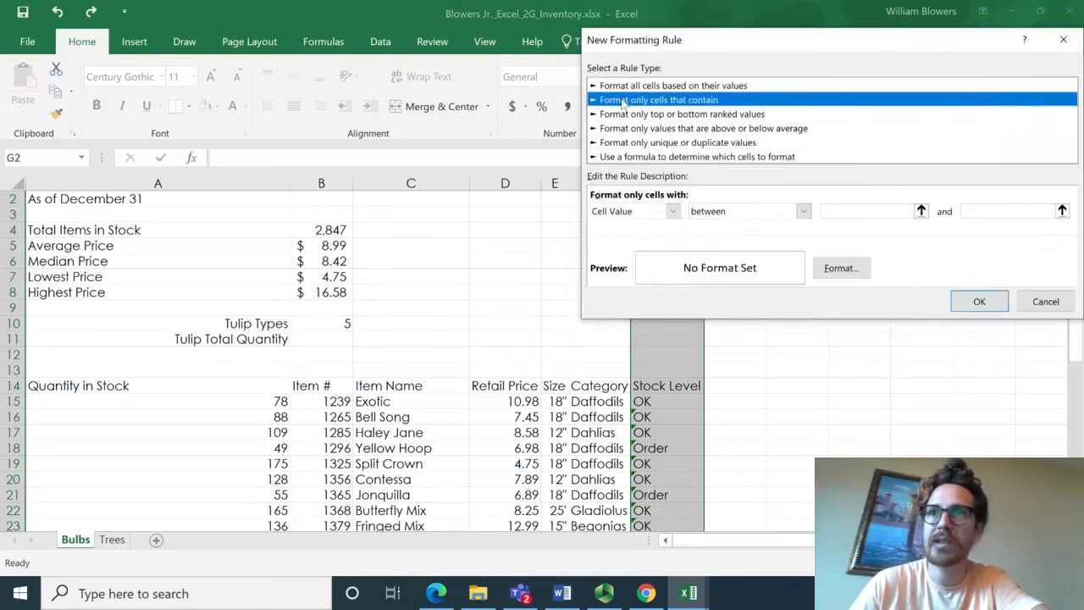
click(660, 214)
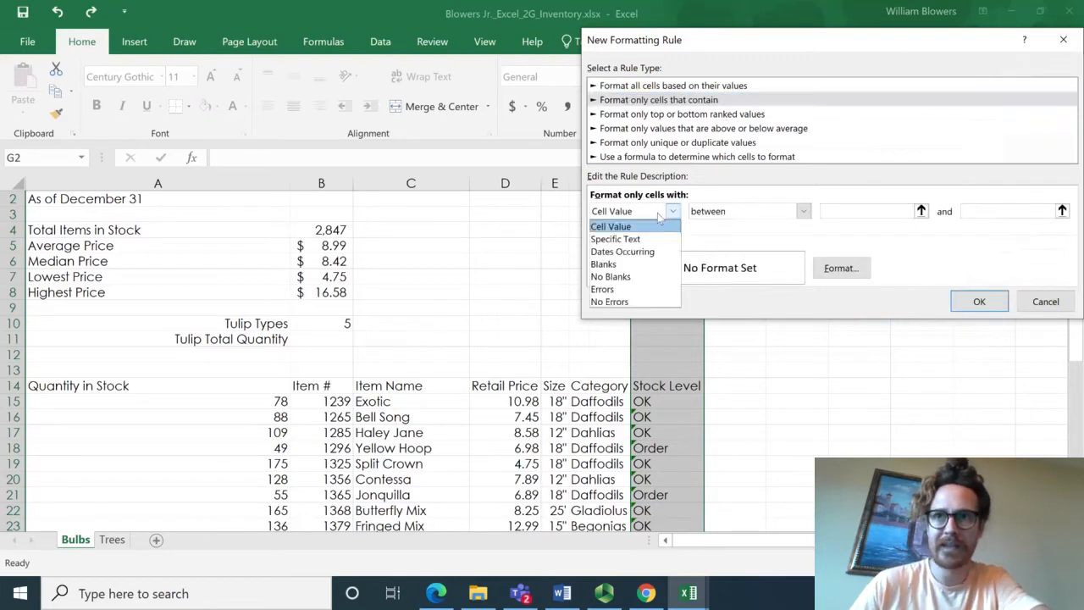
click(651, 240)
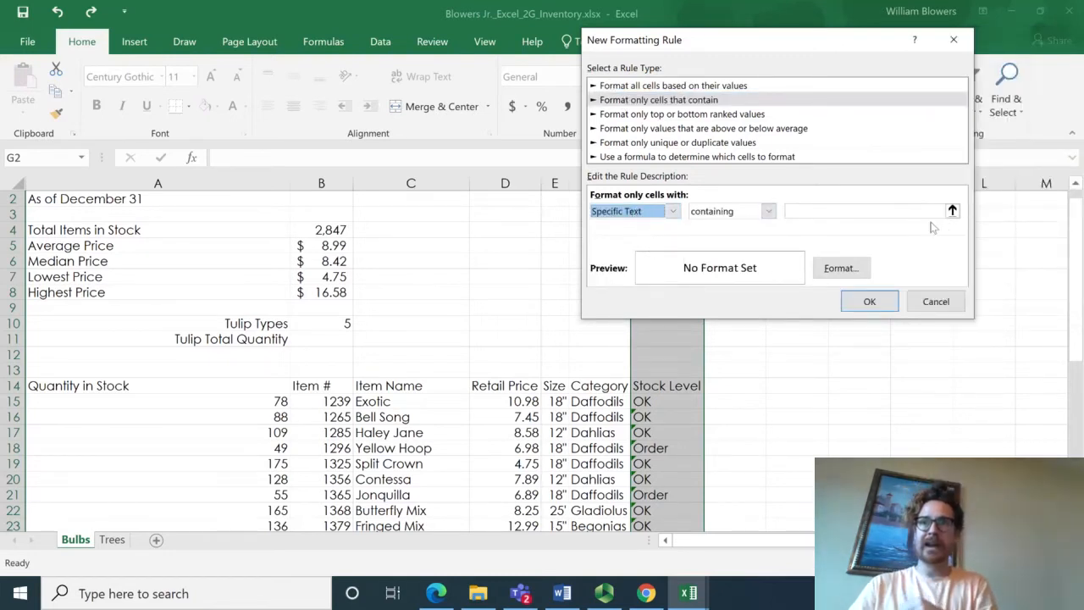
click(929, 210)
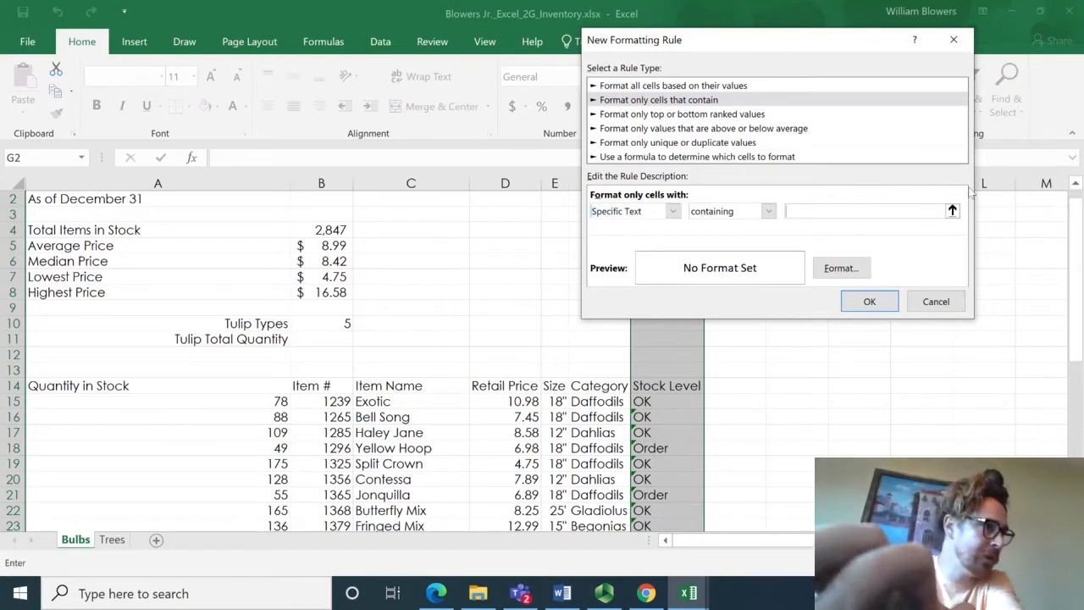
text(Order)
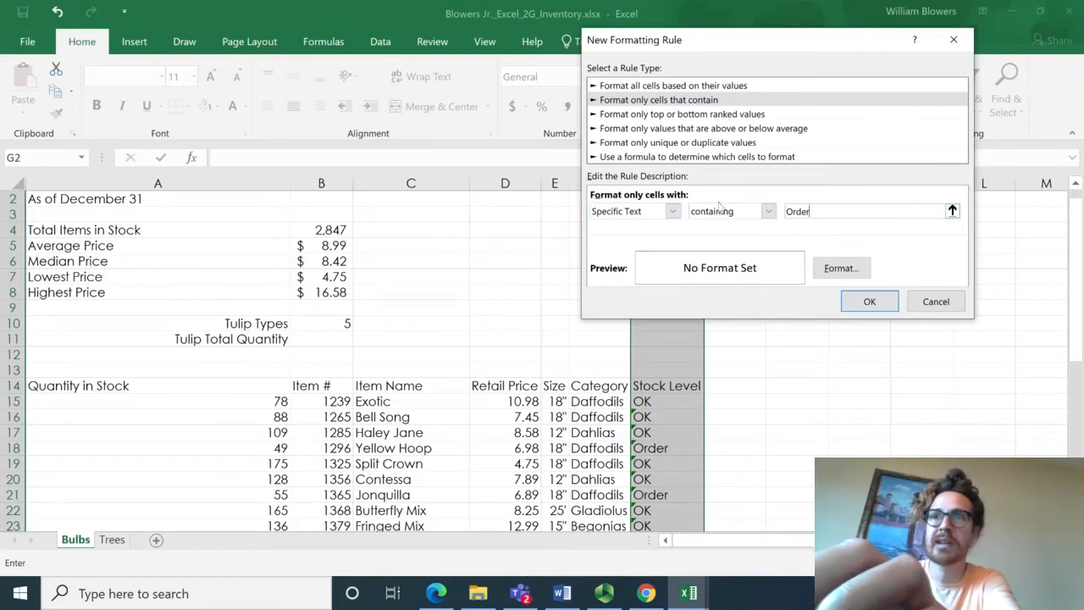
- Set the rule's font style to Bold Italic with no fill and apply it to column G on the Bulbs sheet
click(841, 267)
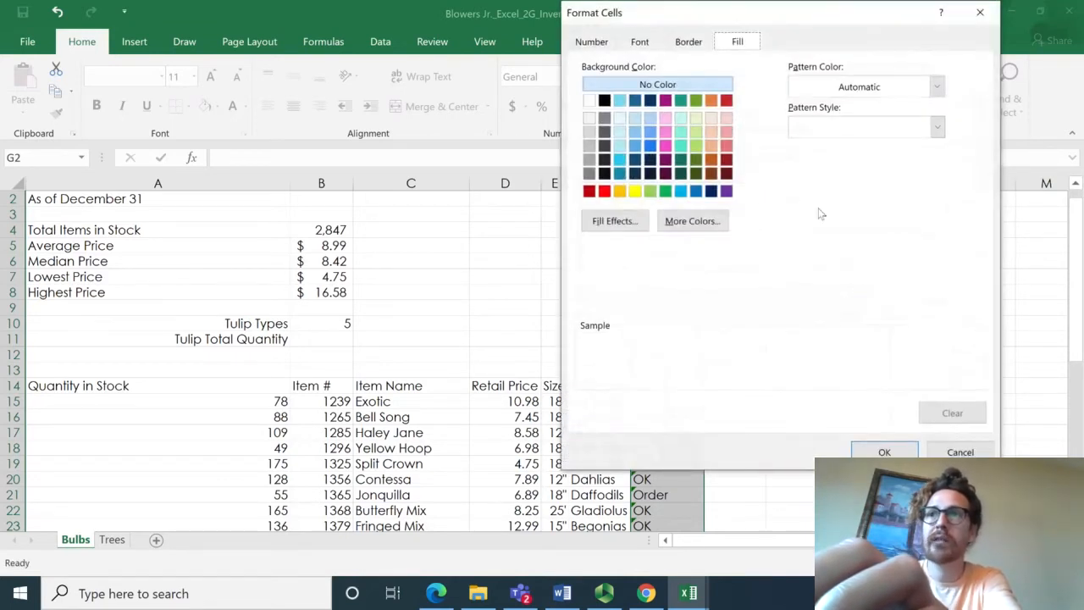
click(640, 43)
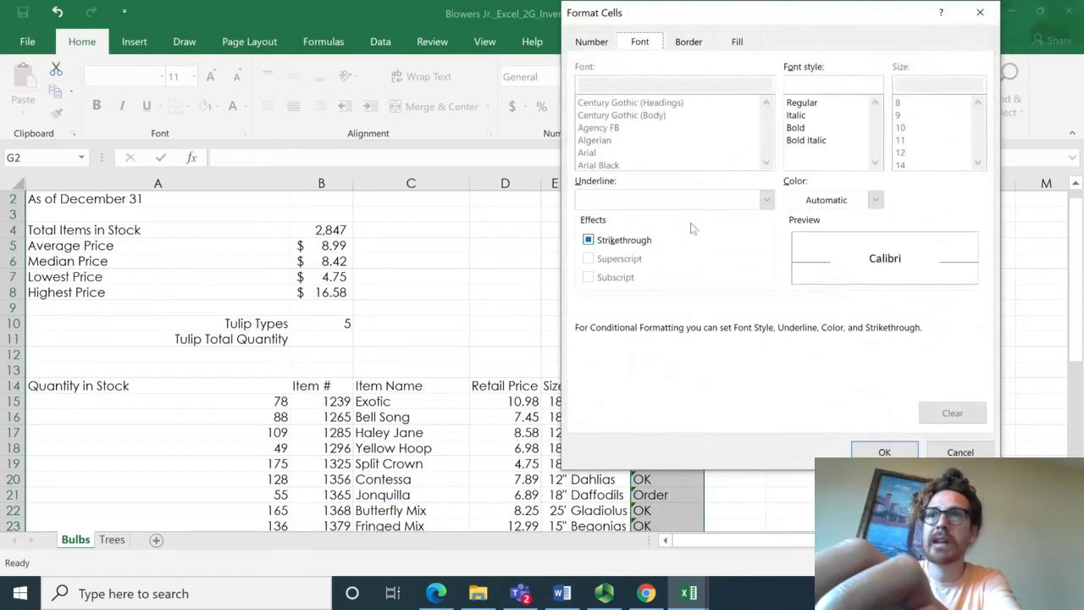
click(803, 141)
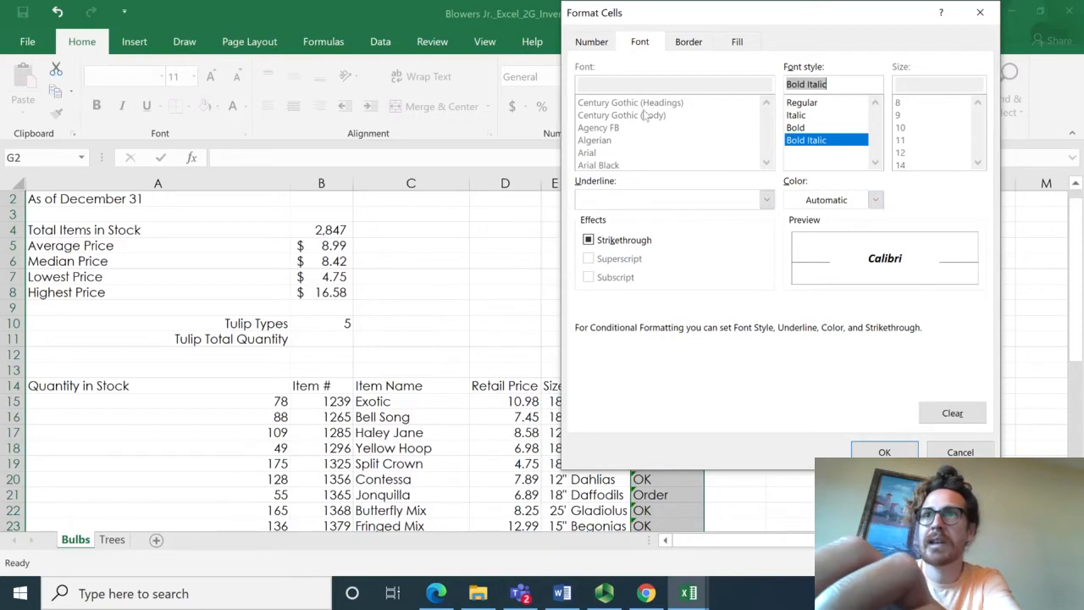
click(730, 43)
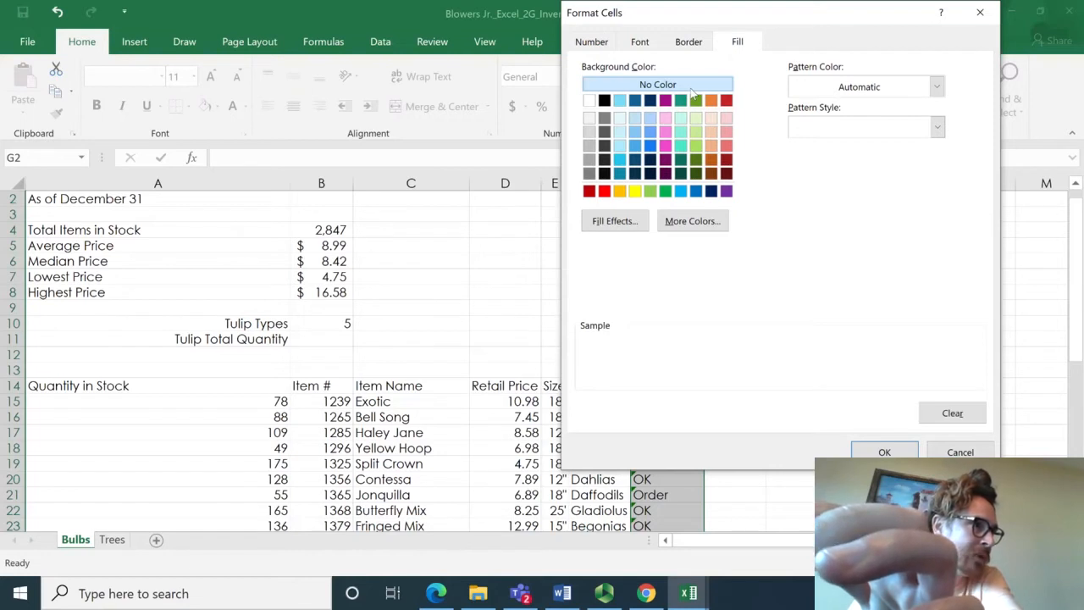
click(640, 44)
click(885, 449)
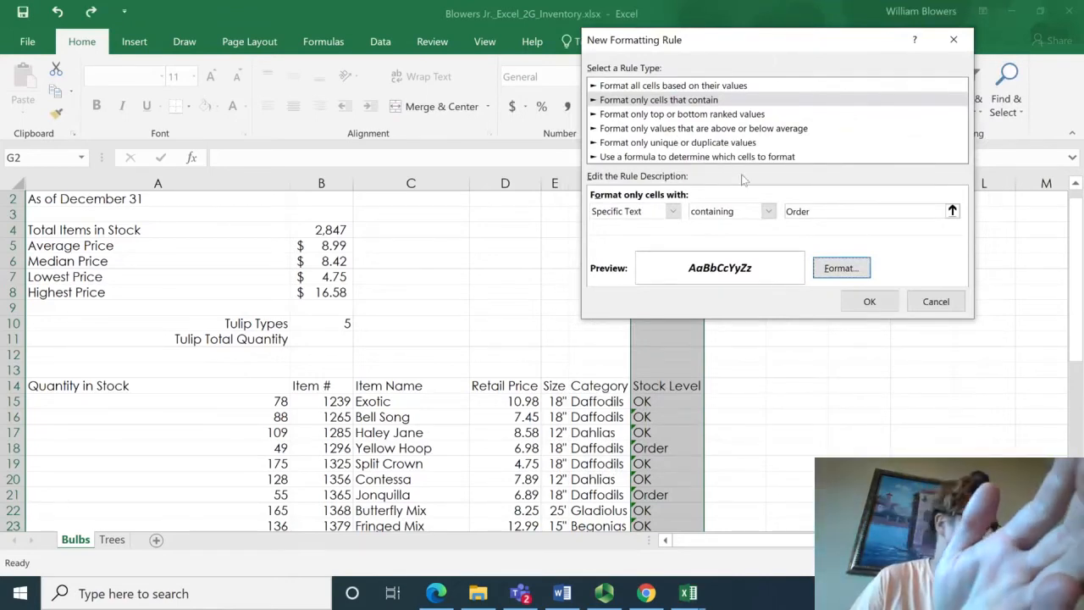
click(869, 301)
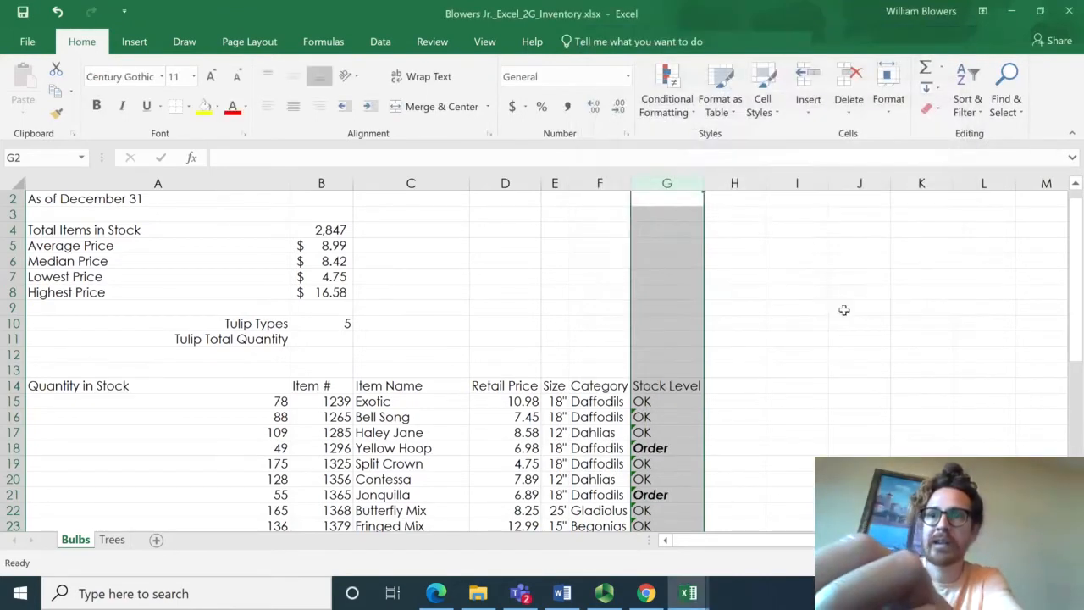
- Check the formatting of the Order entries in the Bulbs Stock Level column, selecting G18, G21, G24, G26 and G31
scroll(708, 410, down, 10)
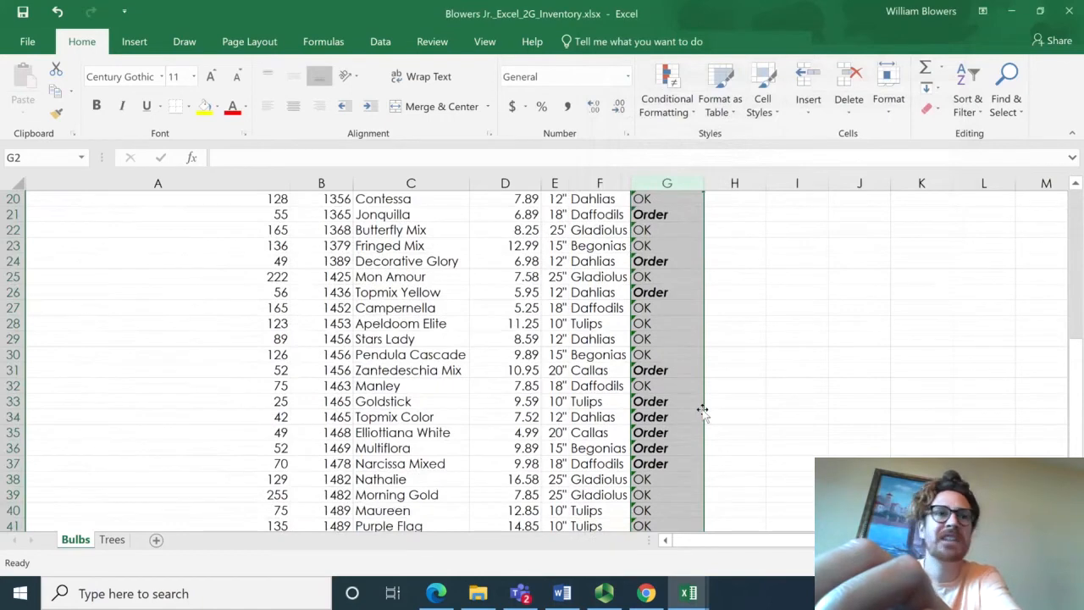
scroll(702, 410, up, 7)
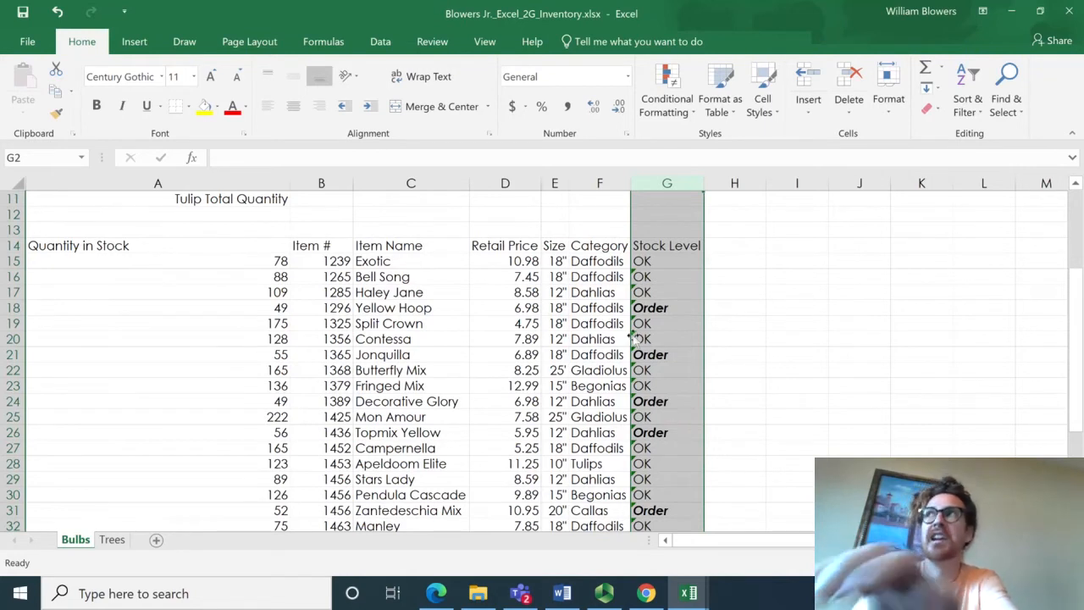
click(653, 310)
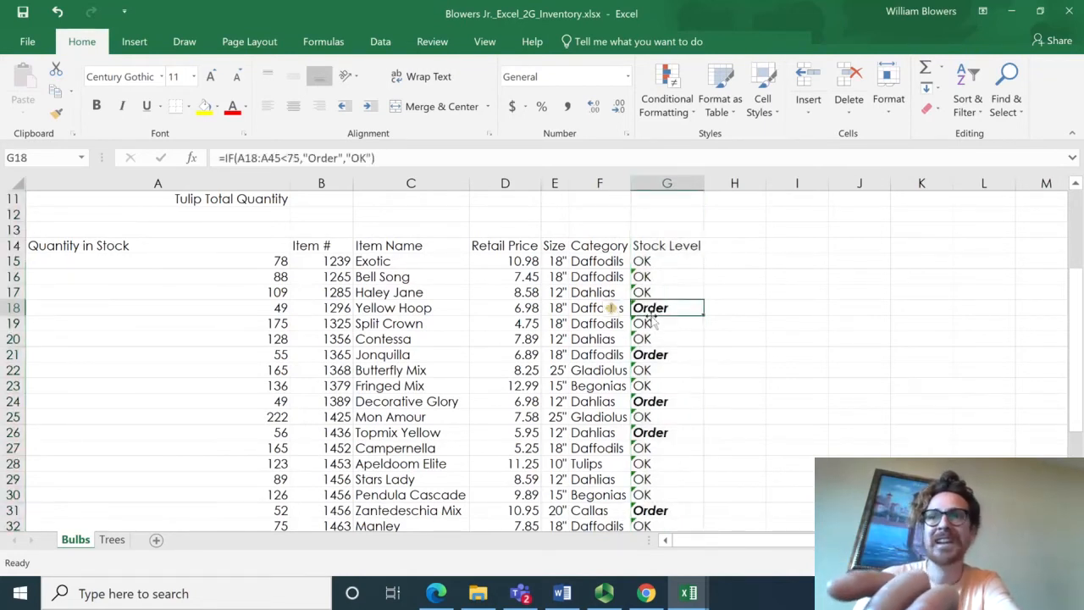
ctrl+click(642, 354)
ctrl+click(654, 405)
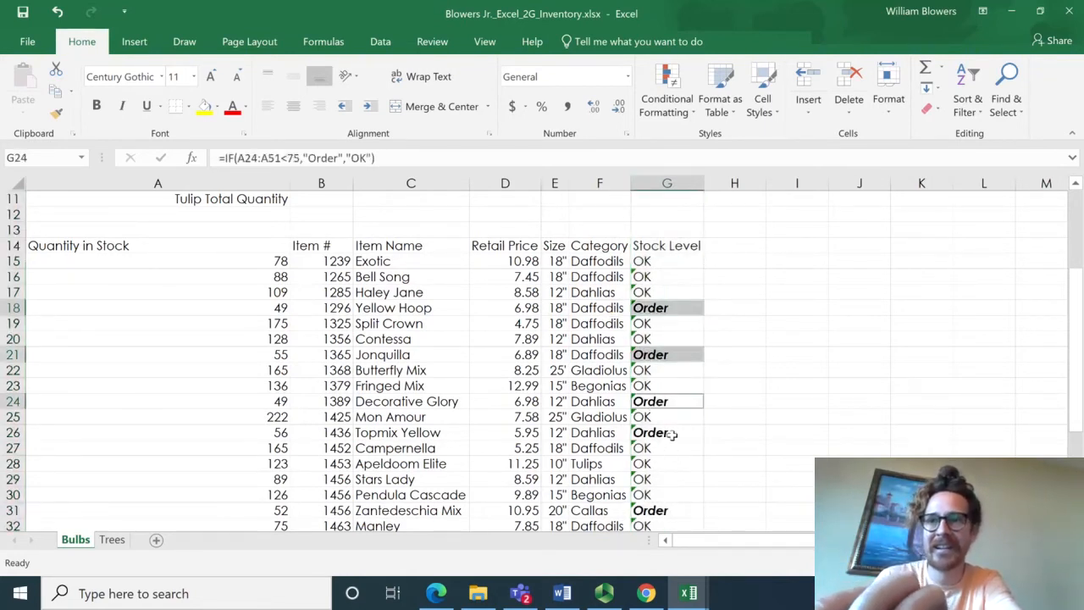
ctrl+click(668, 433)
ctrl+click(666, 505)
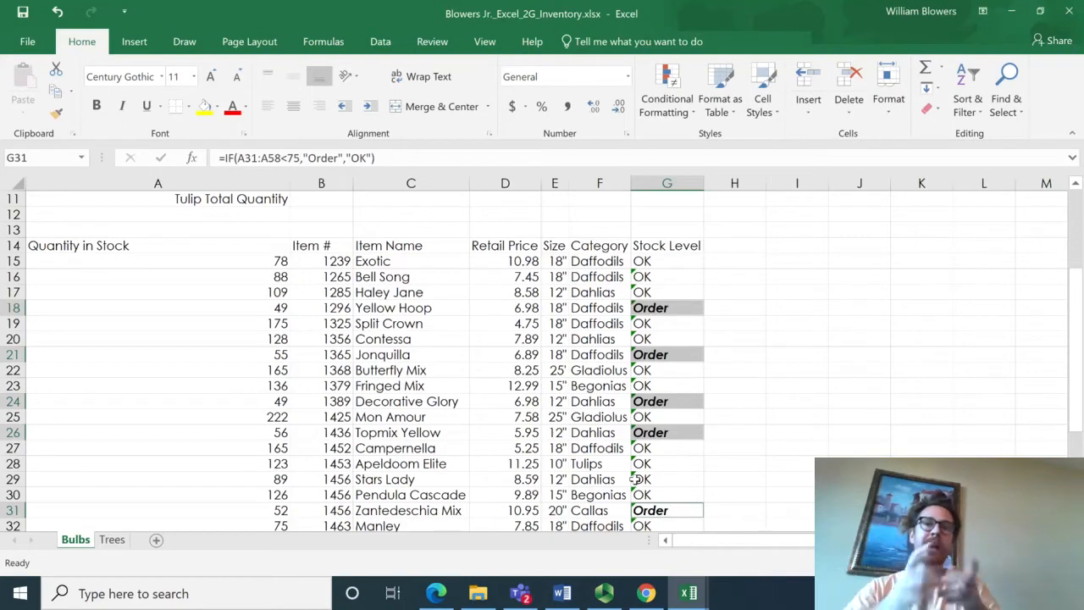
click(716, 446)
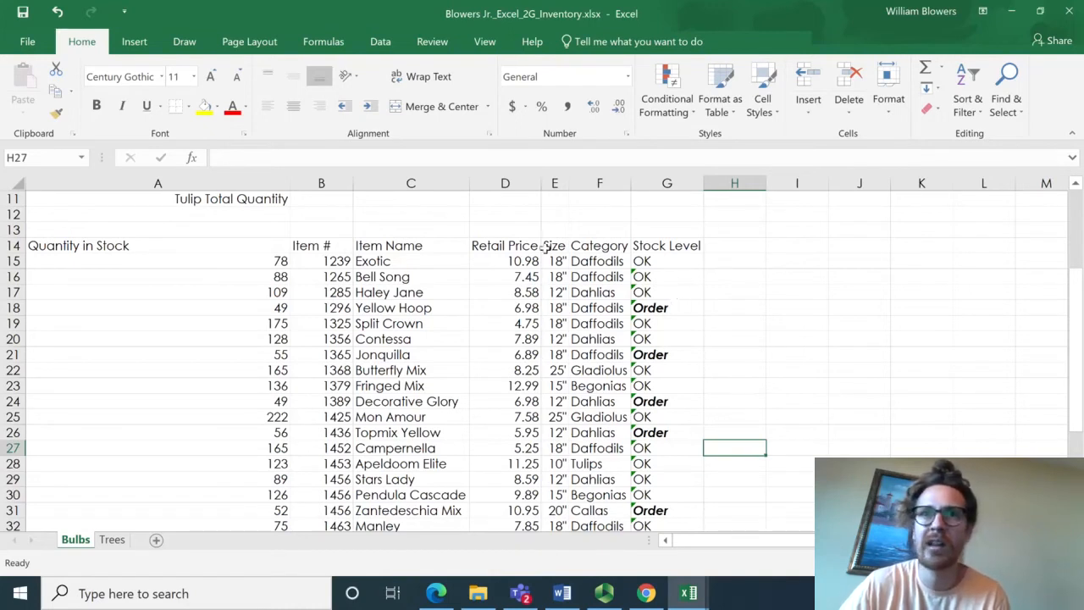
- Apply gradient fill Blue Data Bars to column A on the Bulbs sheet
click(158, 180)
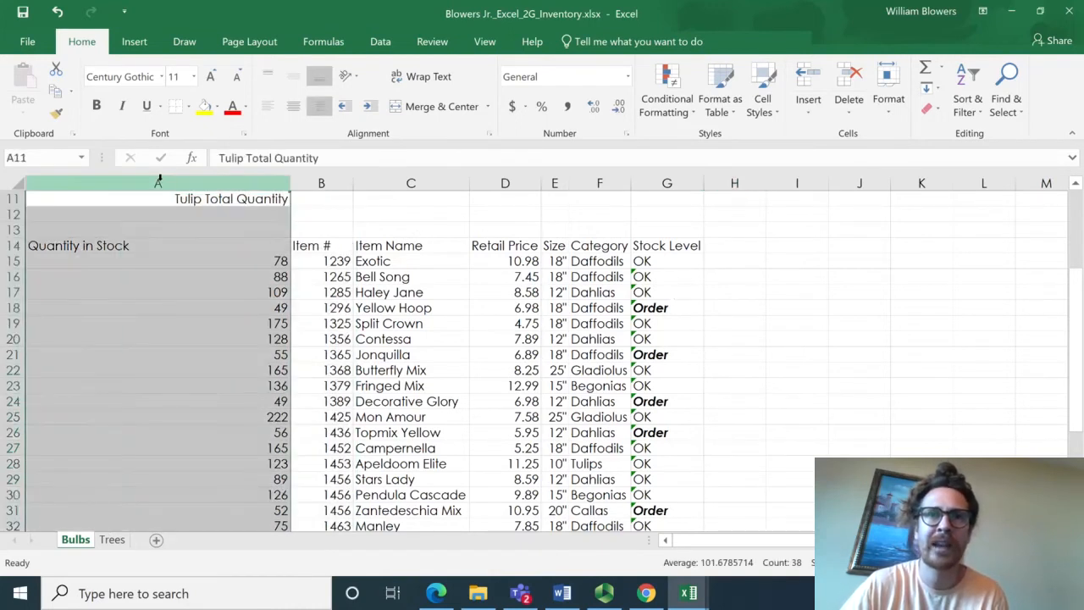
scroll(198, 237, up, 4)
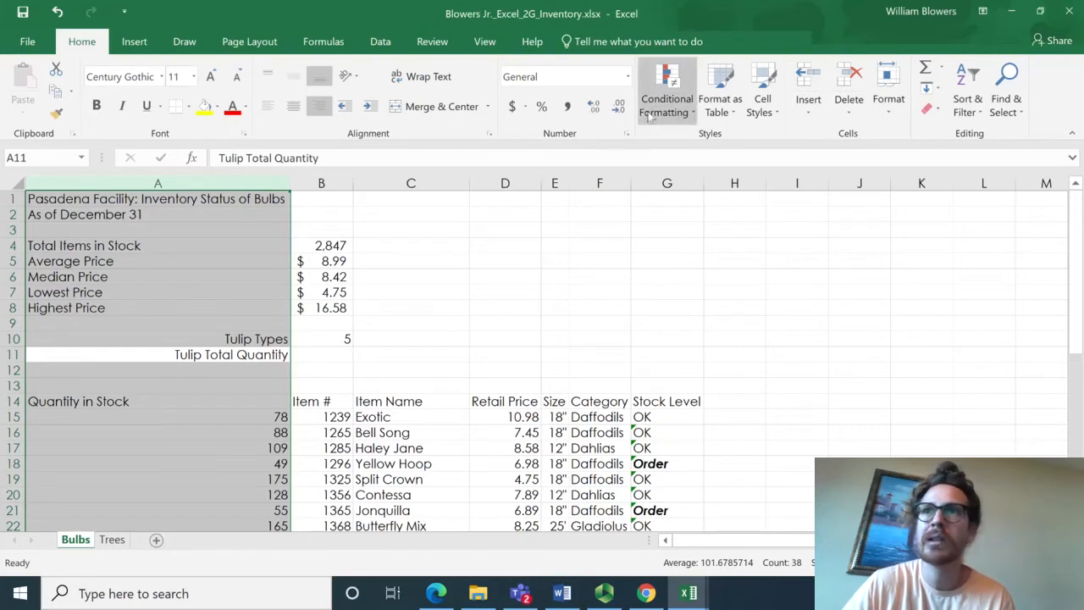
click(686, 119)
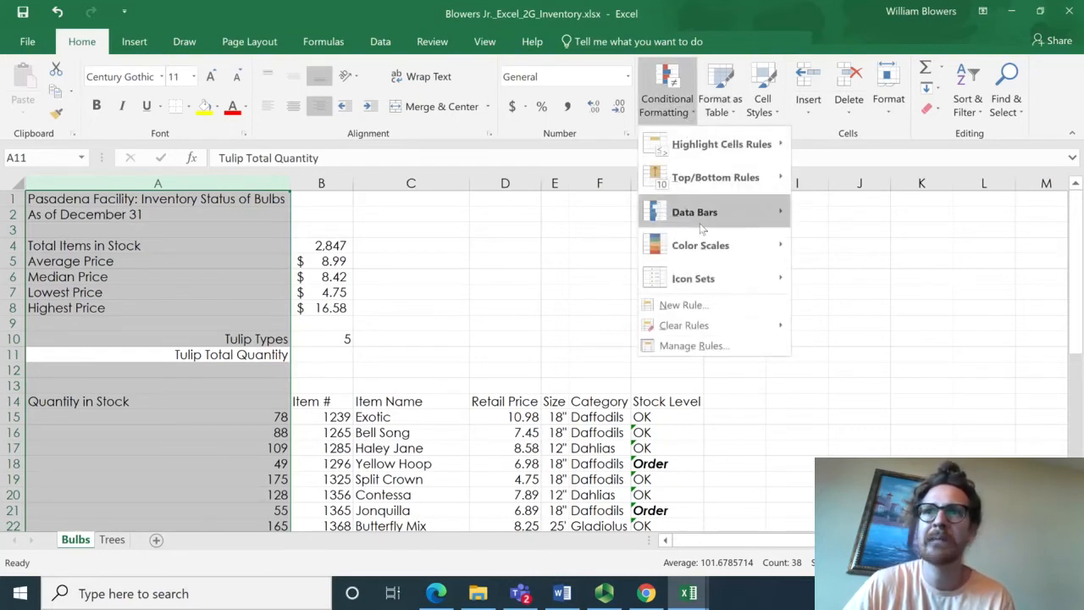
mouse_move(701, 227)
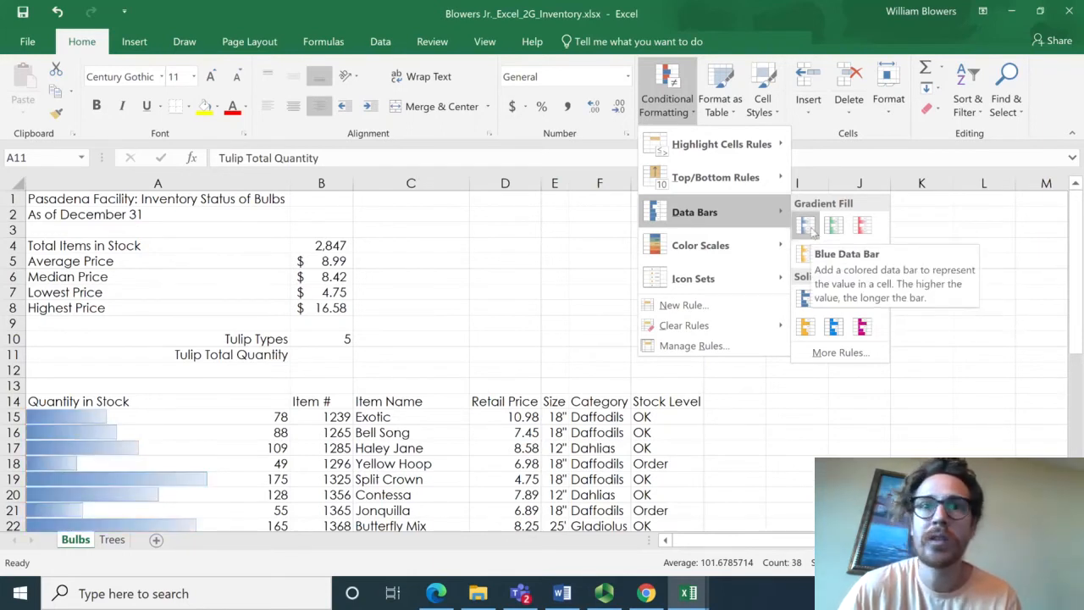
click(806, 225)
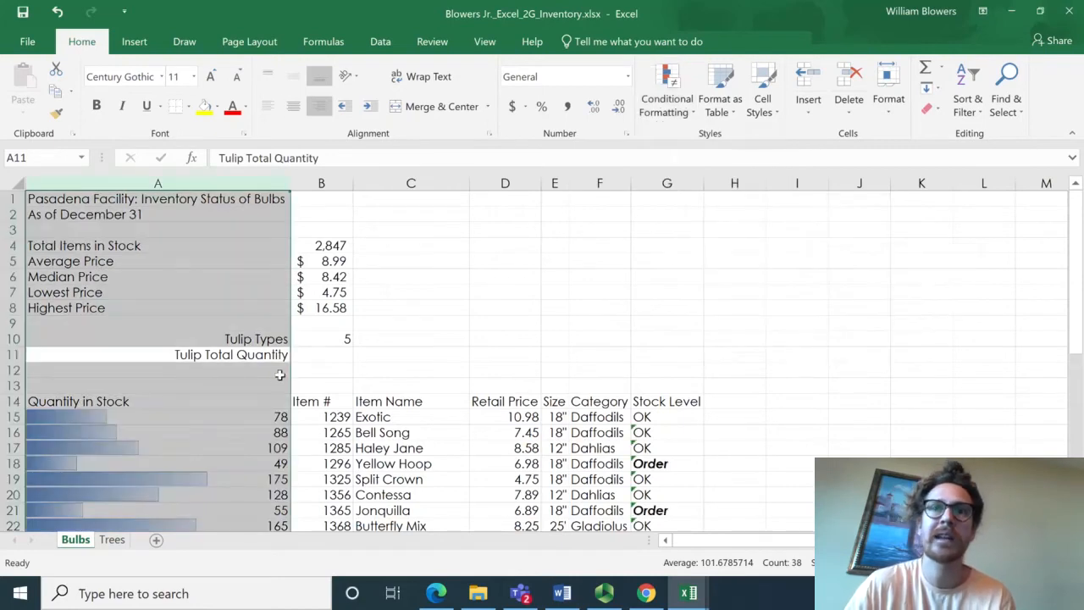
scroll(280, 374, down, 3)
scroll(271, 395, up, 3)
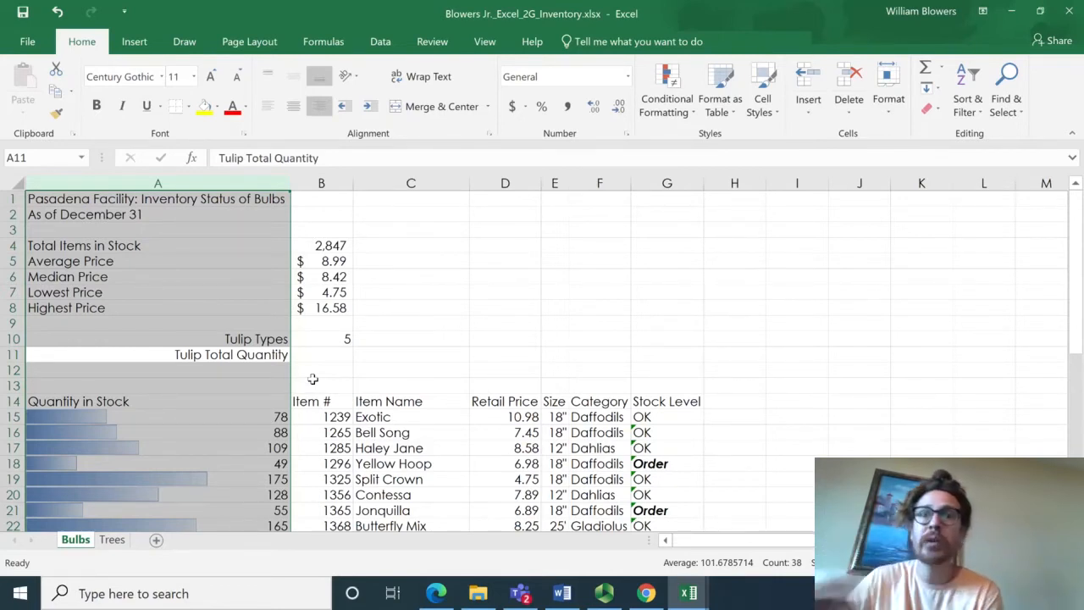
- Create a conditional formatting rule for column G on the Trees sheet that formats only cells with specific text containing "Order"
click(113, 541)
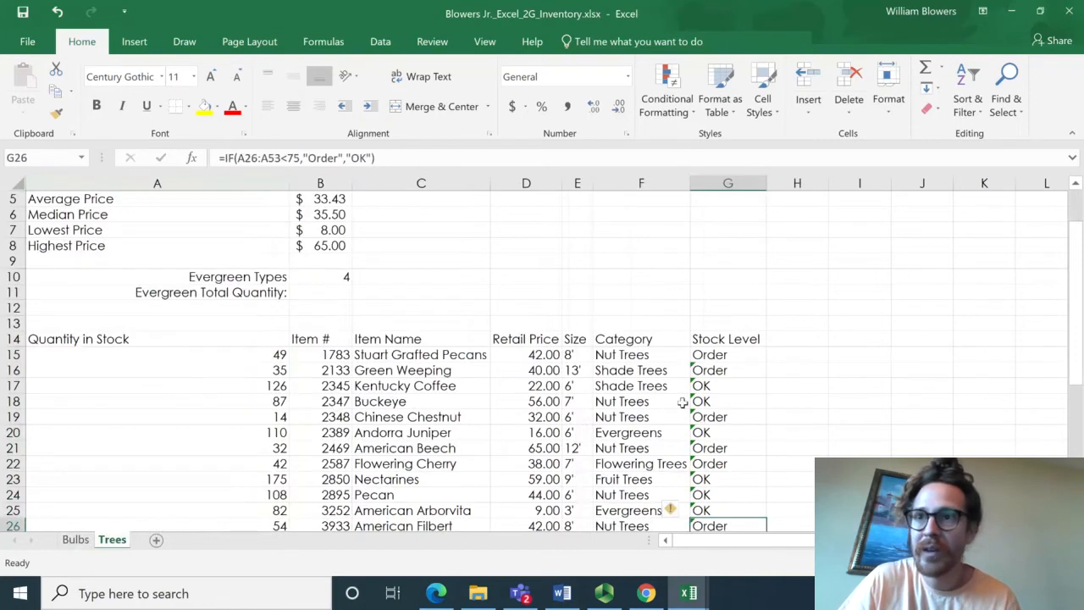
click(718, 182)
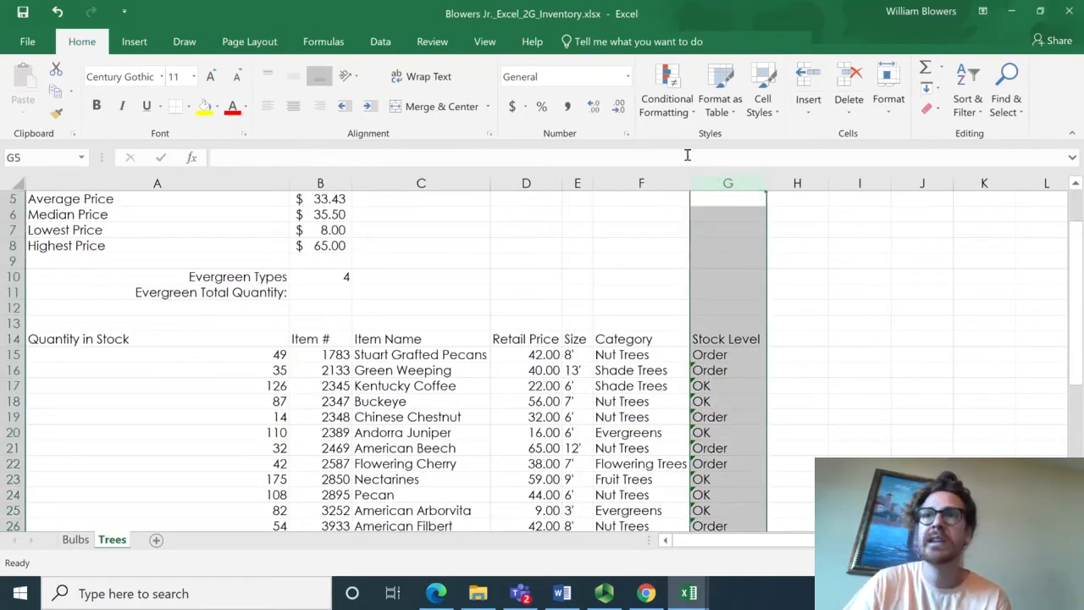
click(684, 114)
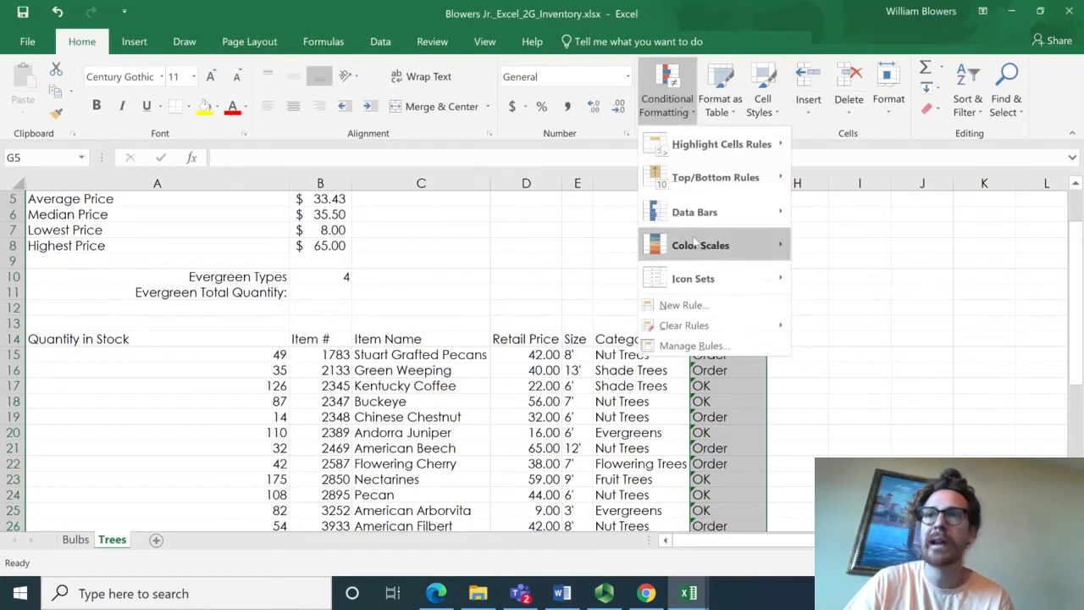
click(684, 305)
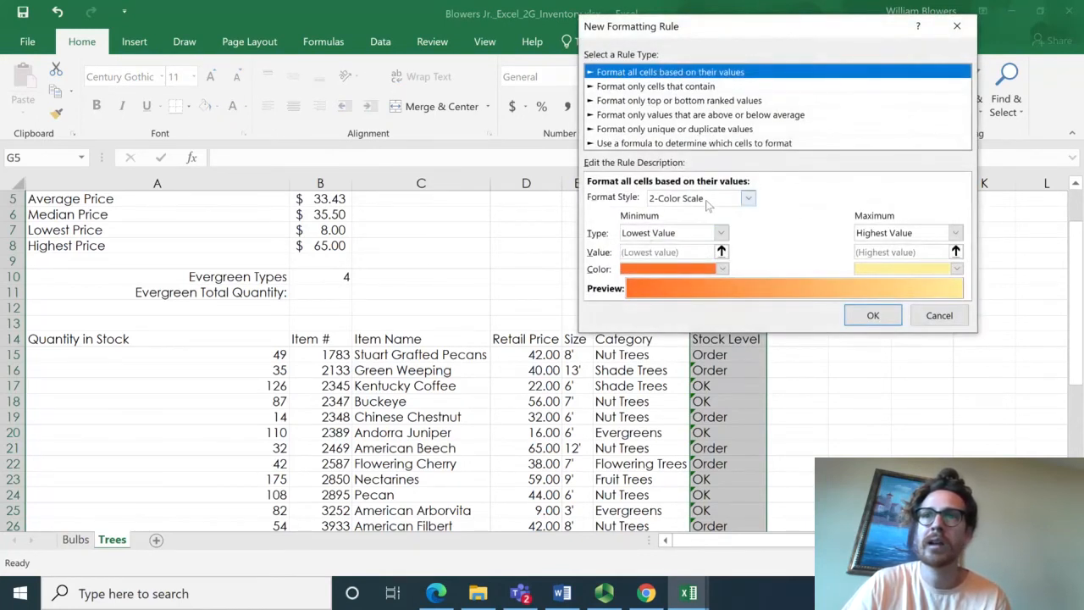
click(652, 87)
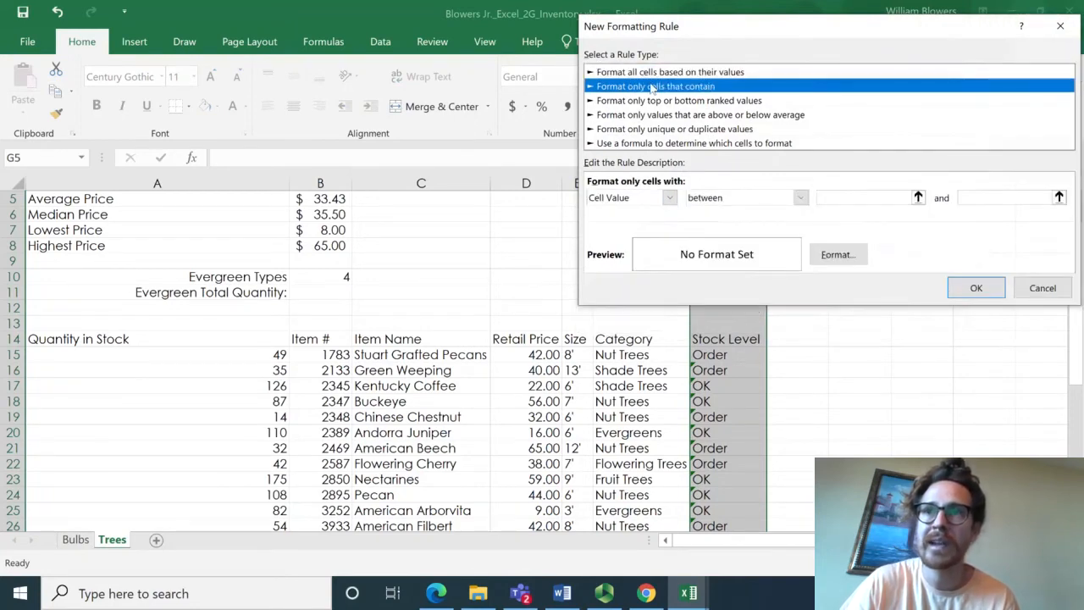
click(669, 197)
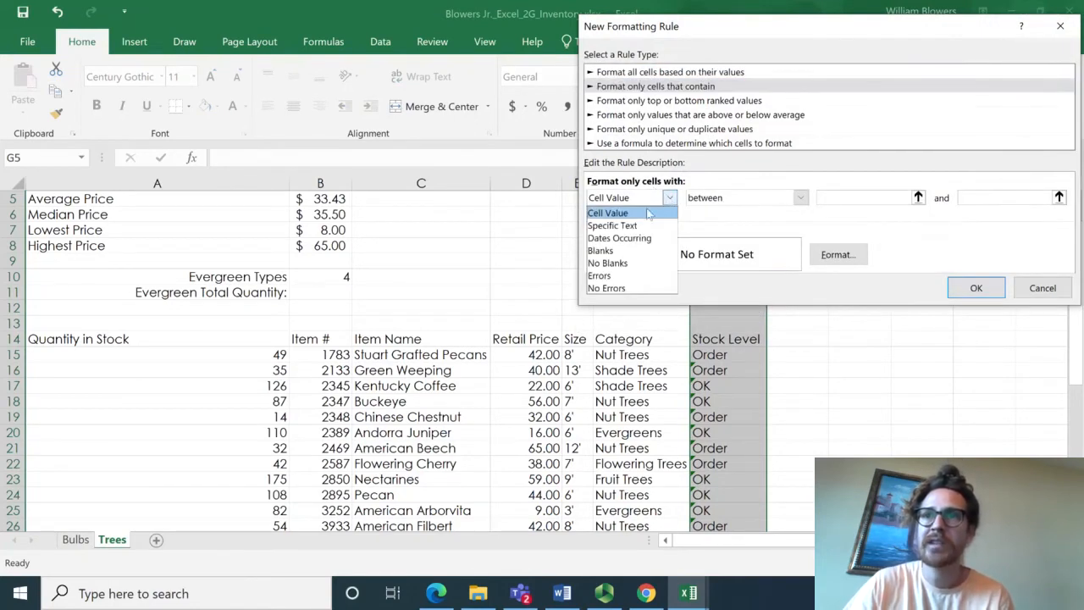
click(642, 225)
click(791, 197)
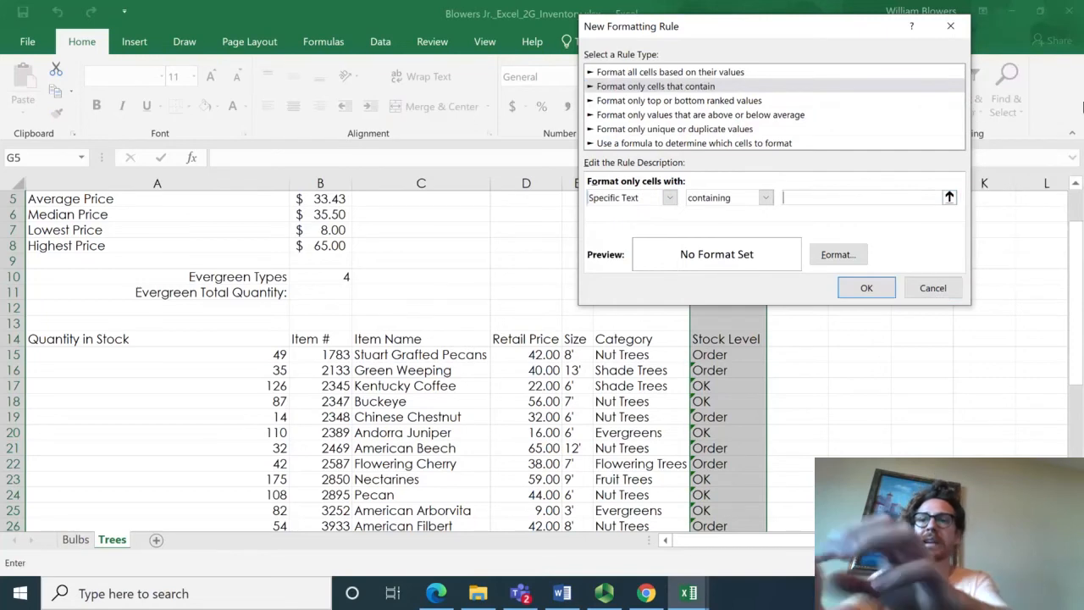
text(Order)
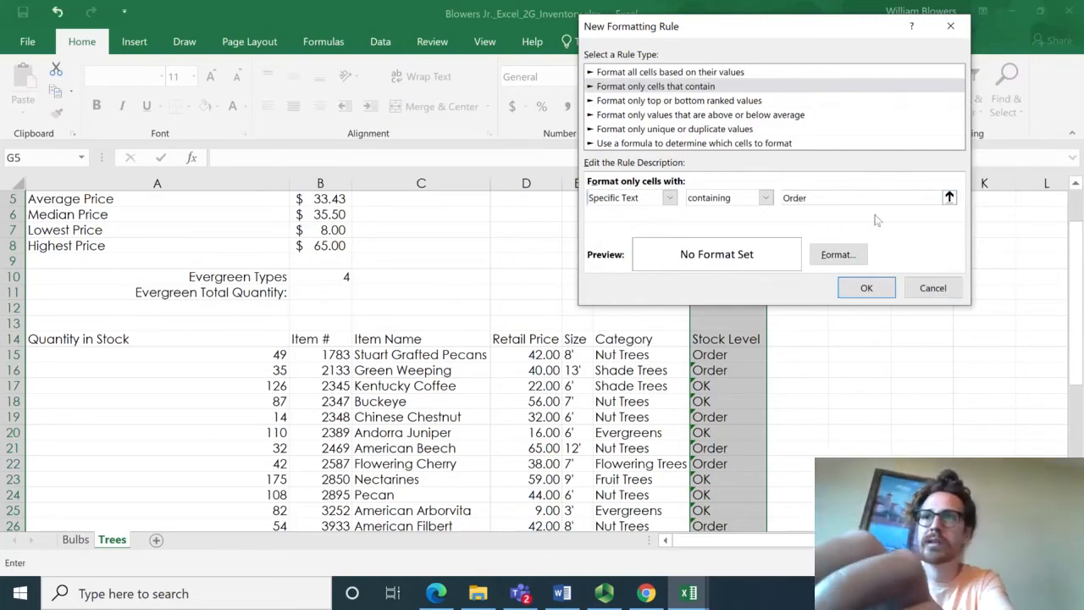
- Give the Trees sheet's Order rule a Bold Italic font style and apply it to column G
click(837, 254)
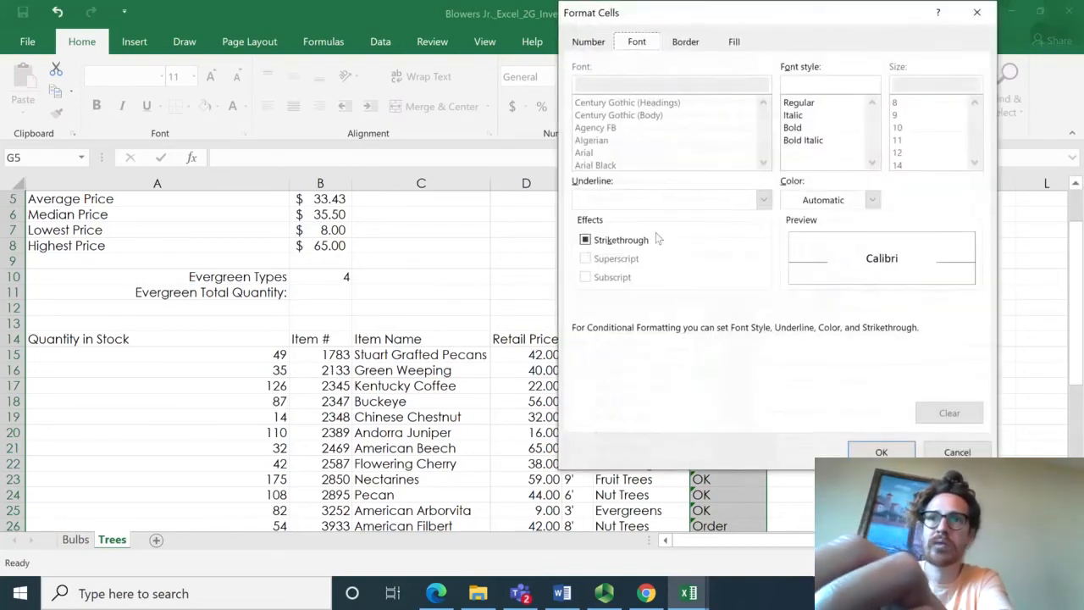
click(826, 140)
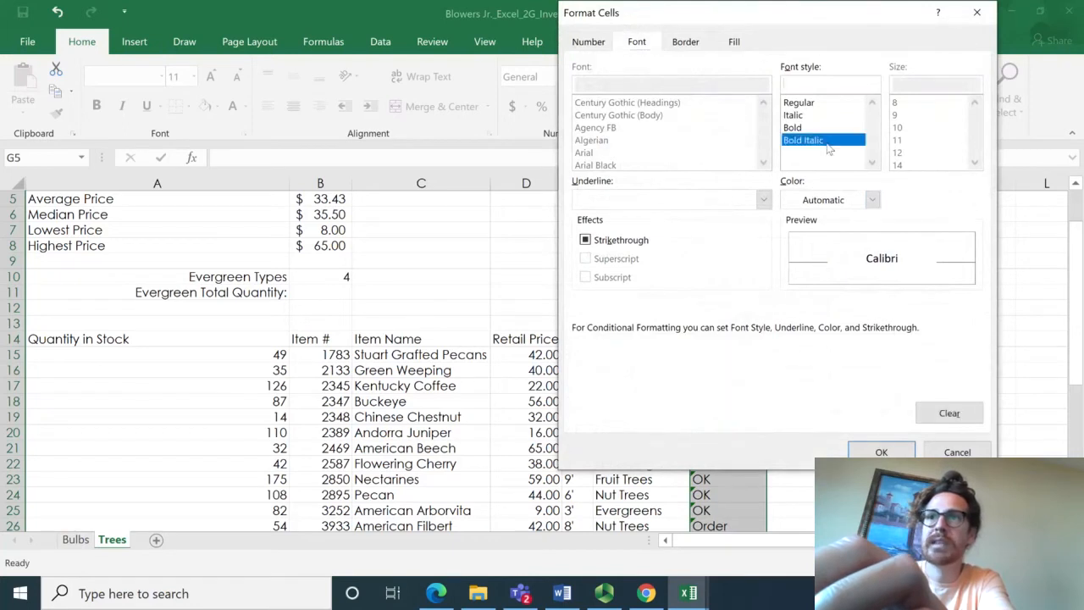
click(735, 42)
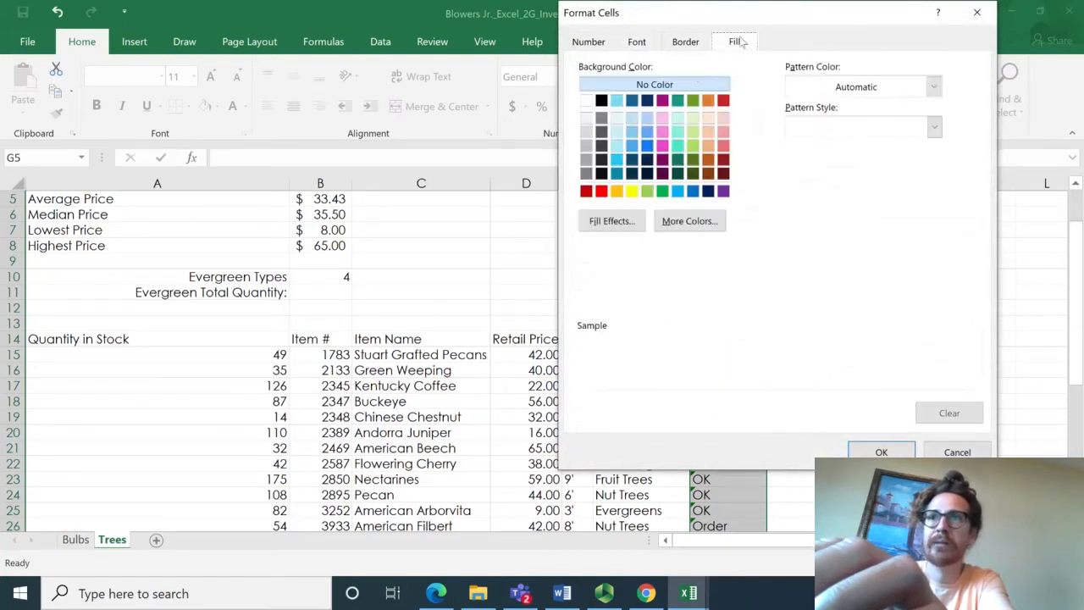
click(646, 44)
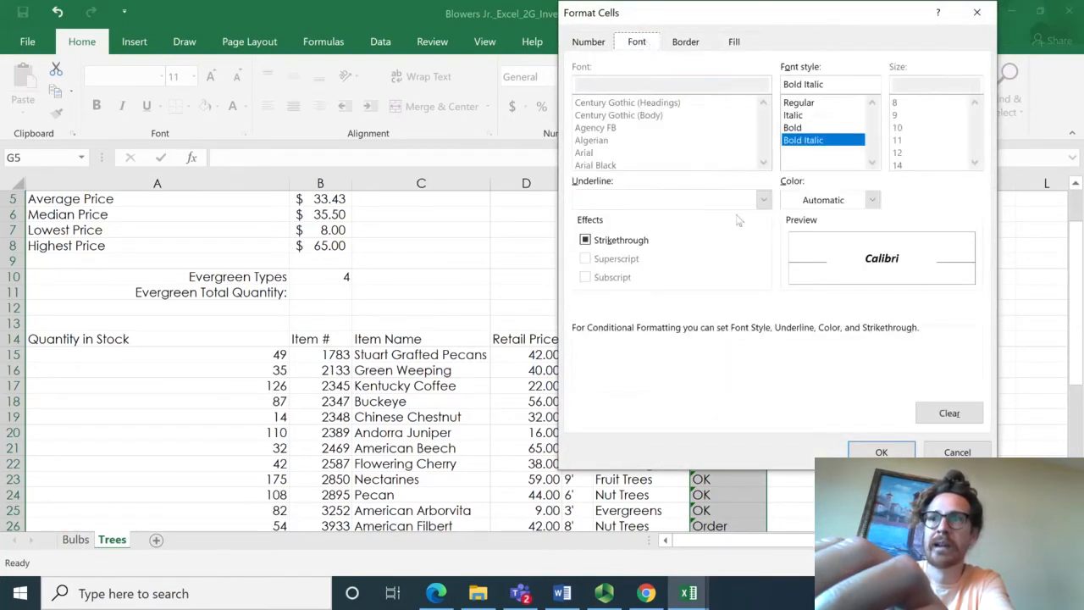
click(883, 446)
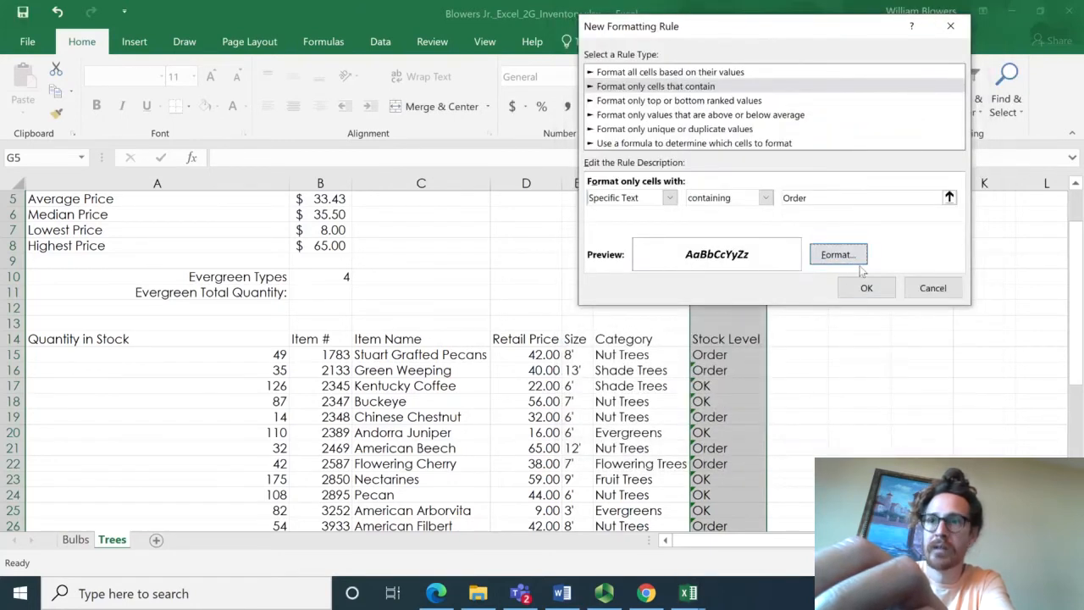
click(864, 287)
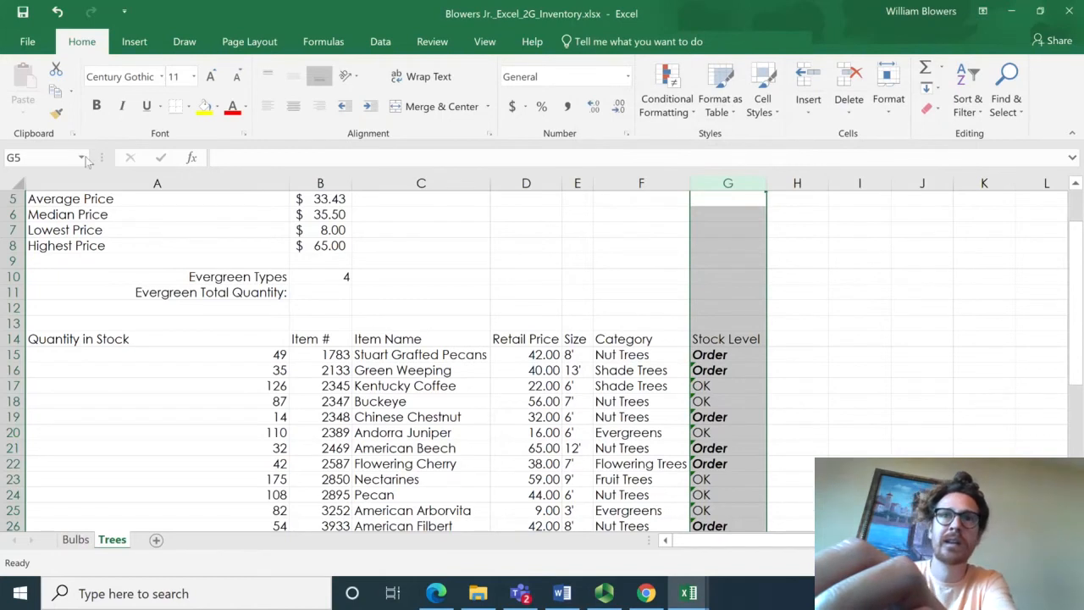
- Apply gradient fill Blue Data Bars to column A on the Trees sheet
click(94, 181)
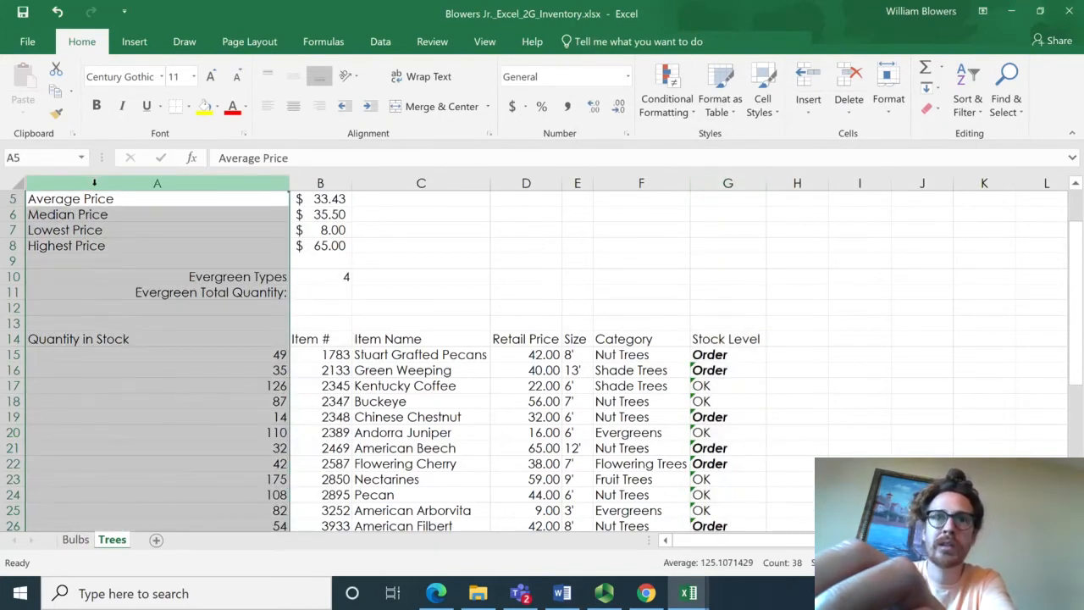
scroll(131, 240, up, 2)
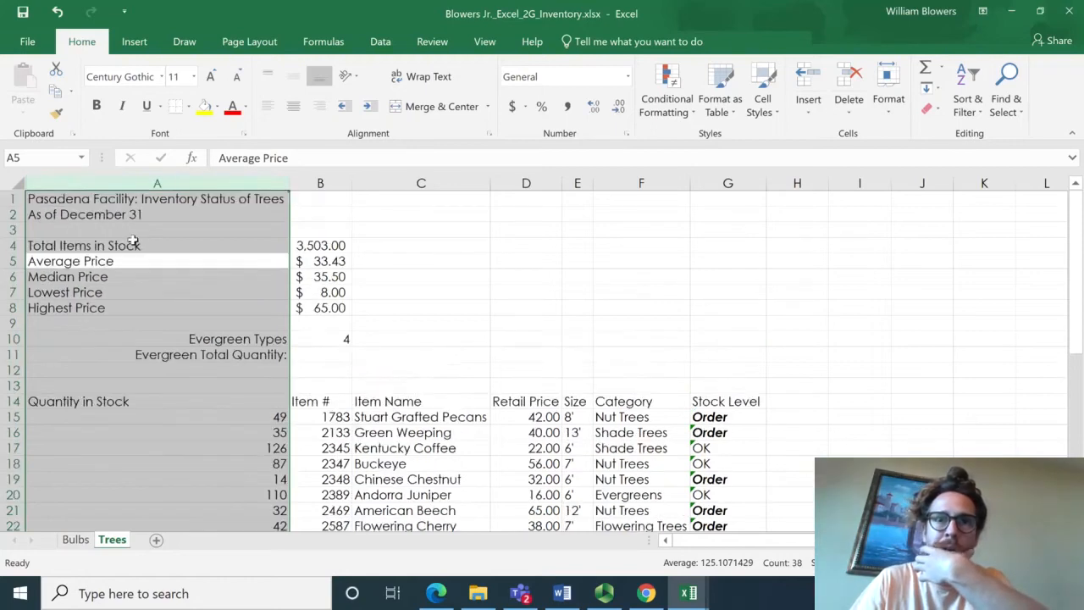
click(188, 400)
click(157, 184)
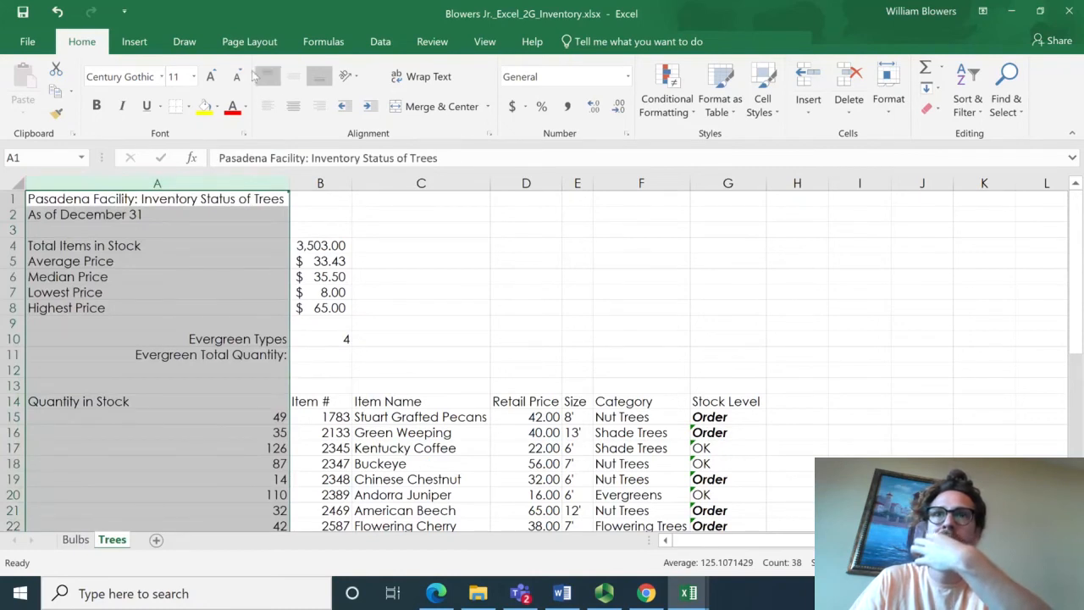
click(678, 102)
mouse_move(705, 212)
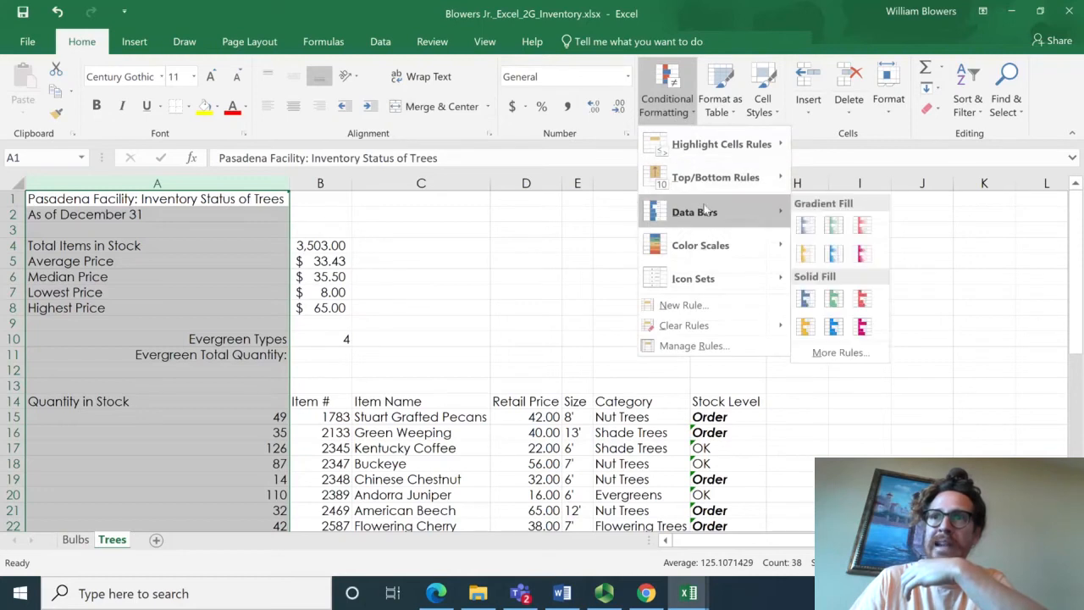
click(806, 227)
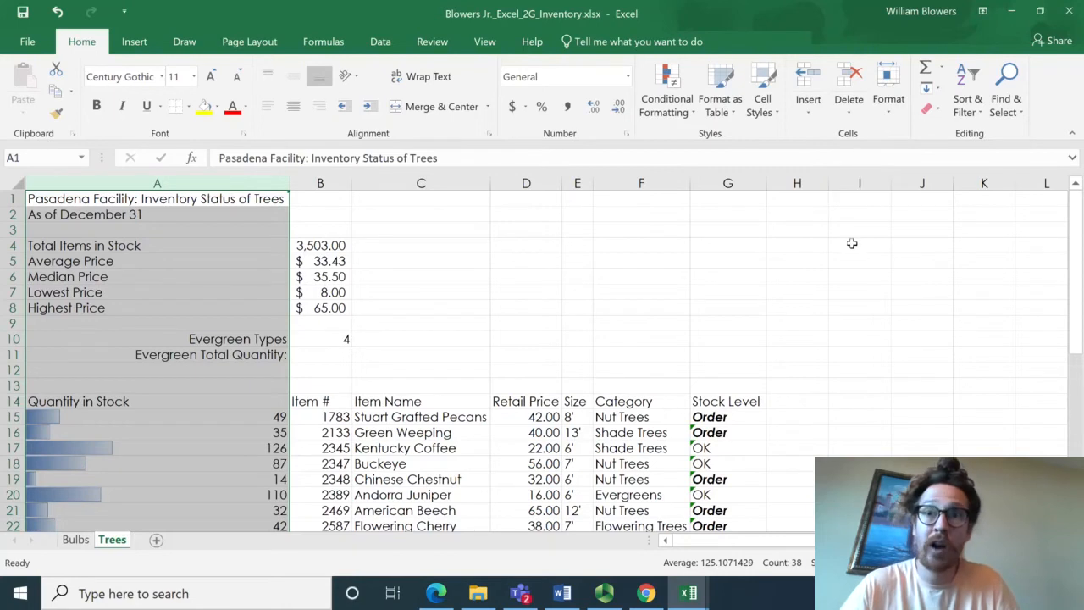
click(436, 305)
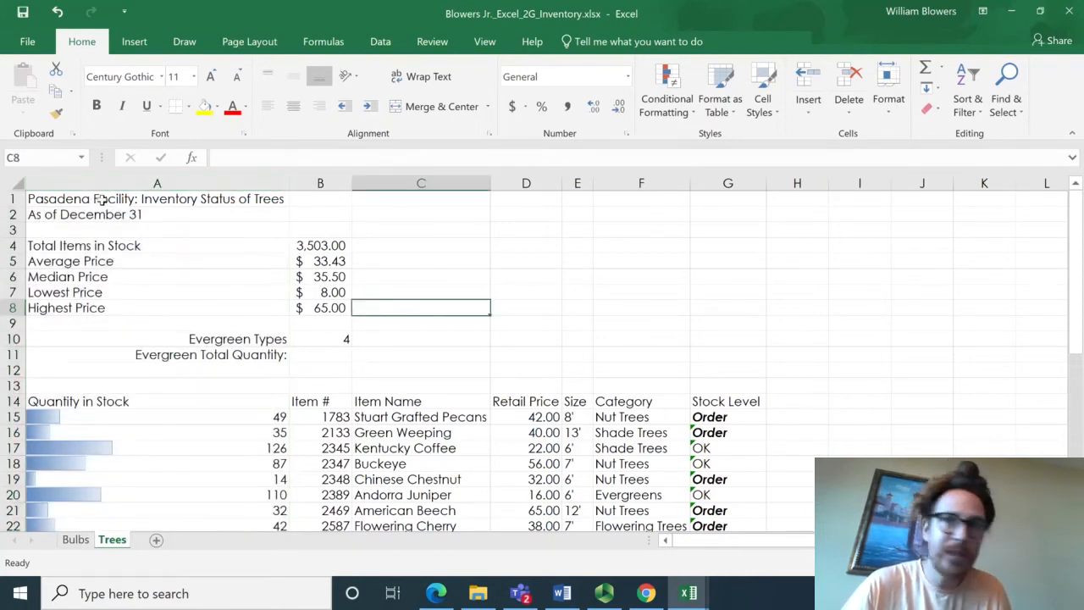
- Format A14:G42 on the Trees sheet as a table with headers, using the light orange banded style with gridlines
click(158, 402)
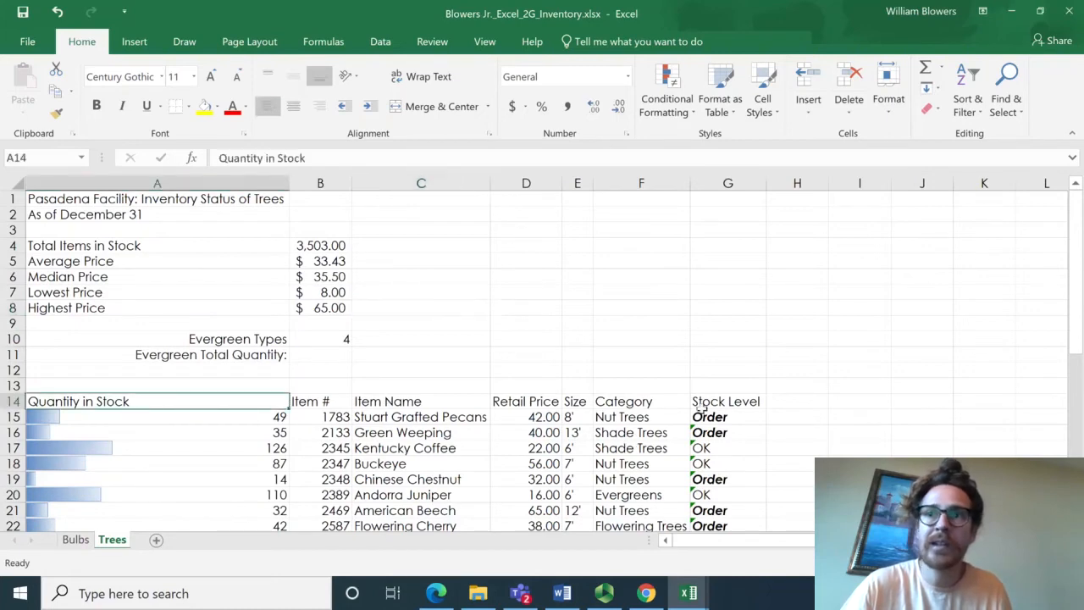
scroll(701, 409, down, 8)
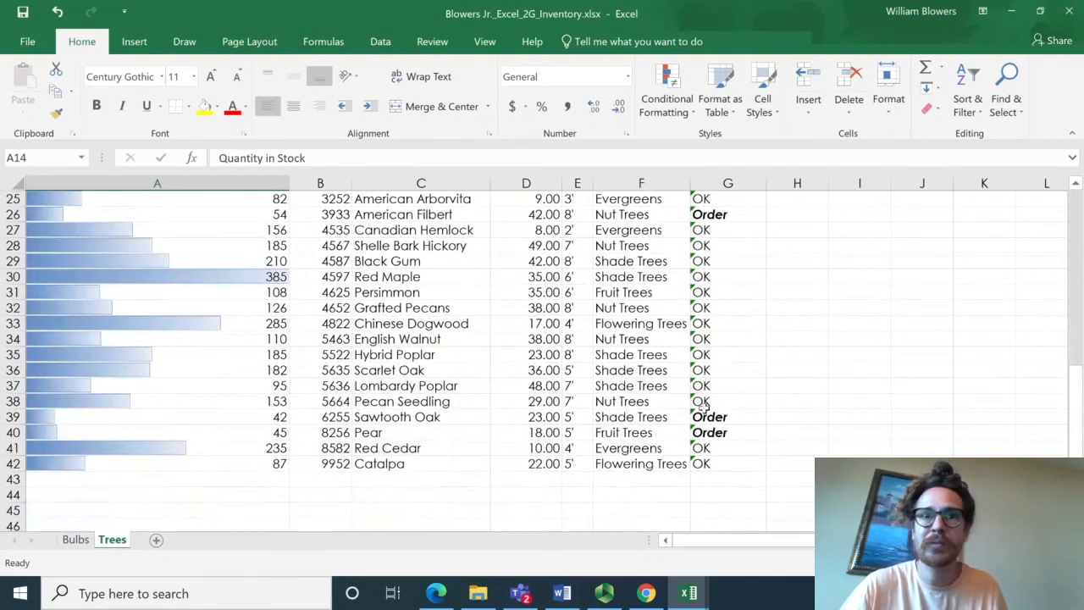
shift+click(709, 463)
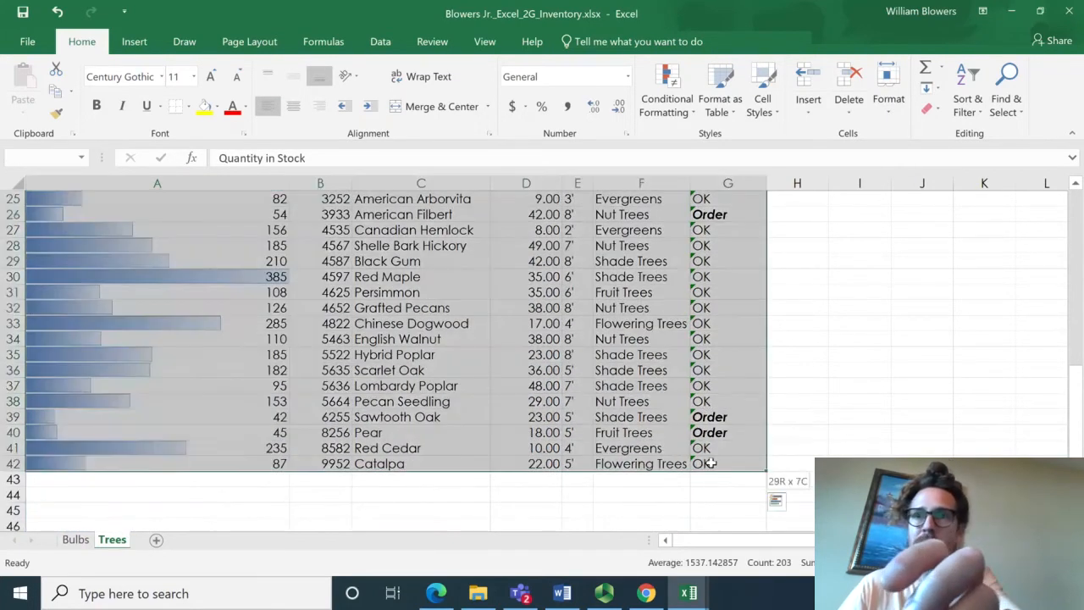
scroll(660, 449, up, 6)
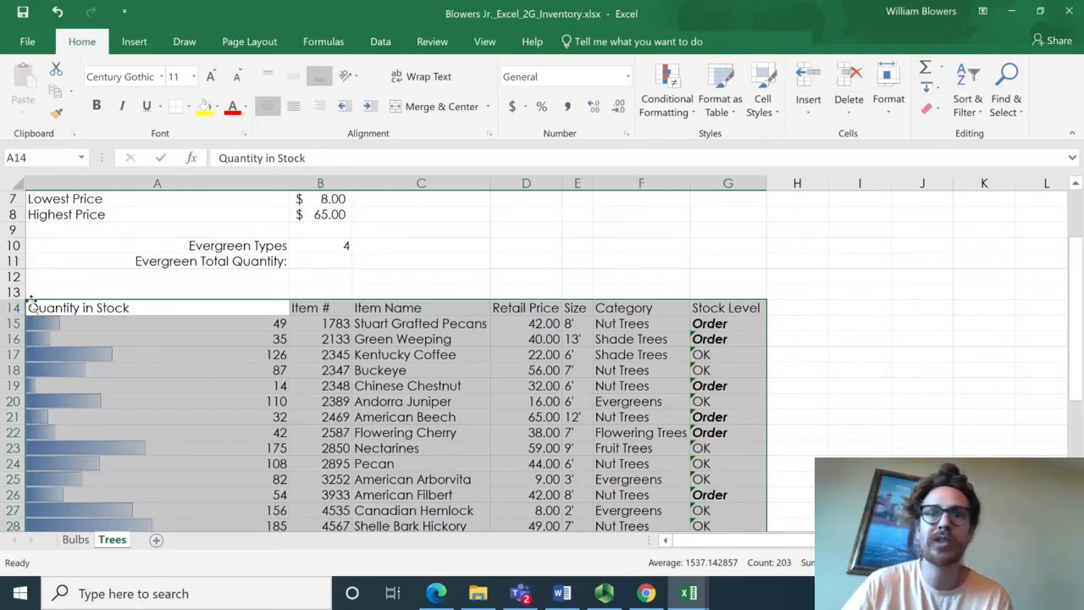
scroll(401, 394, down, 5)
scroll(400, 395, up, 6)
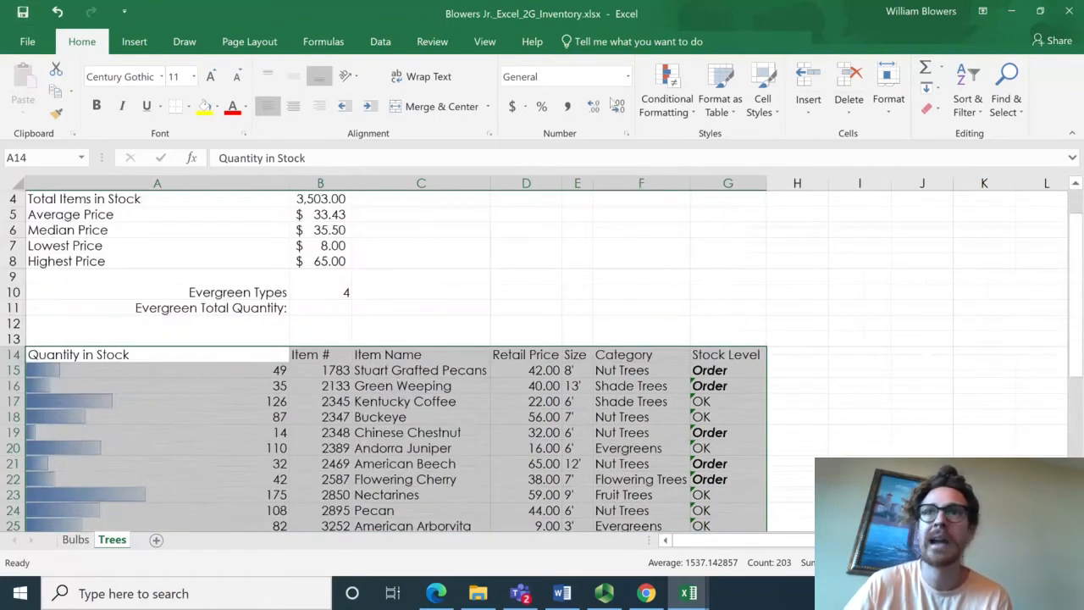
click(729, 117)
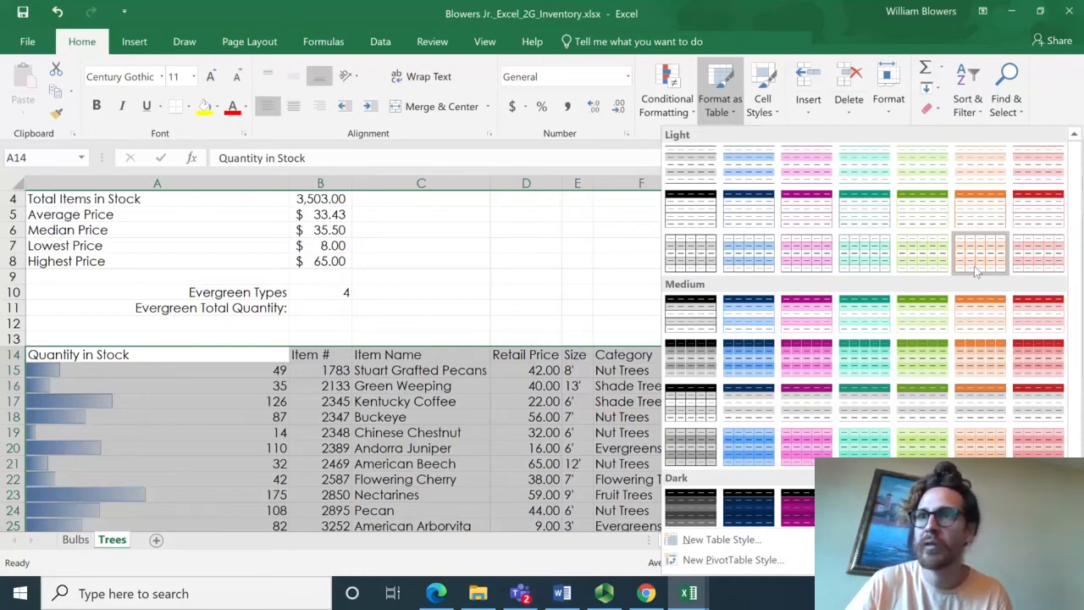
click(974, 265)
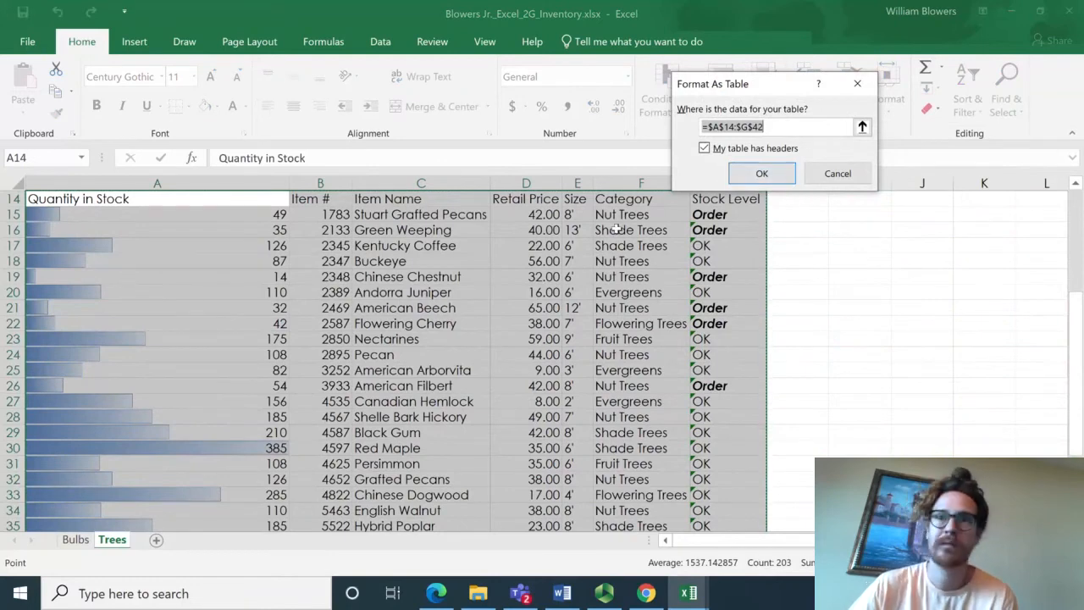
click(762, 174)
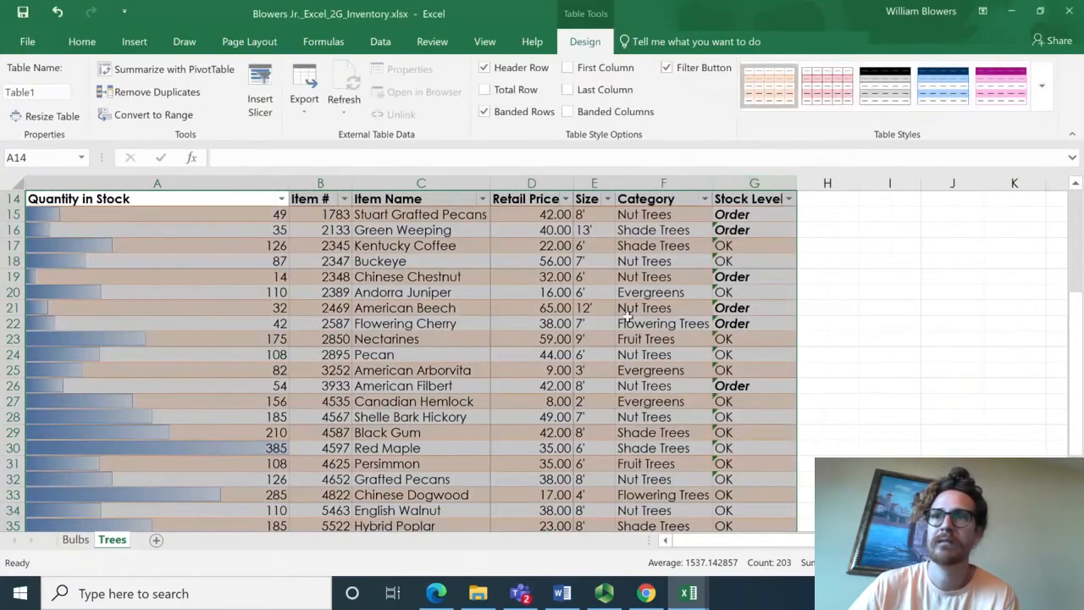
scroll(474, 387, up, 2)
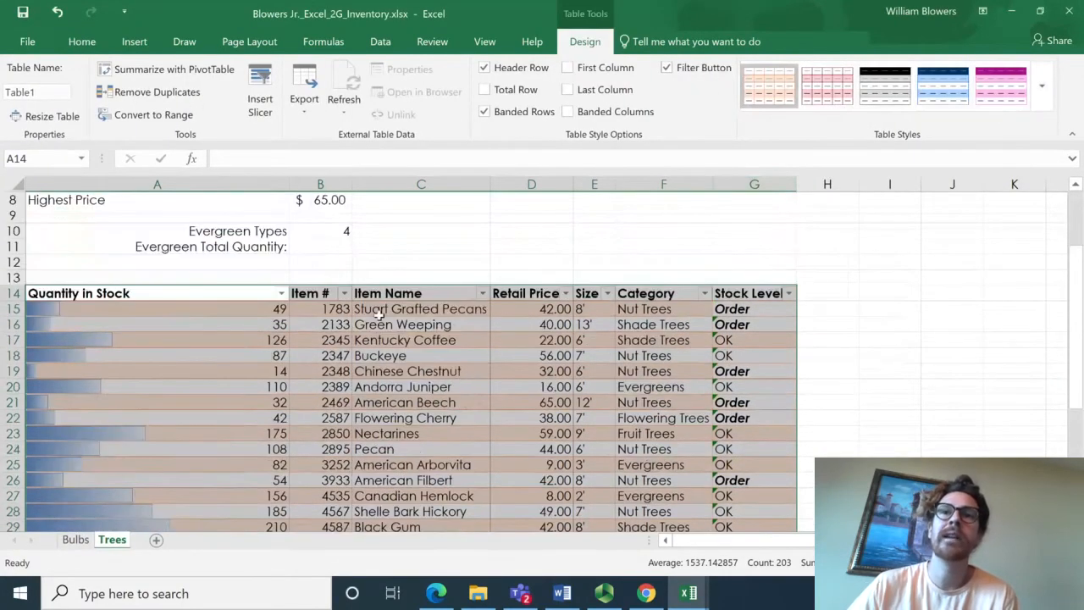
click(347, 355)
- Filter the Trees table's Stock Level column to show only Order rows, and clear that filter again
click(281, 293)
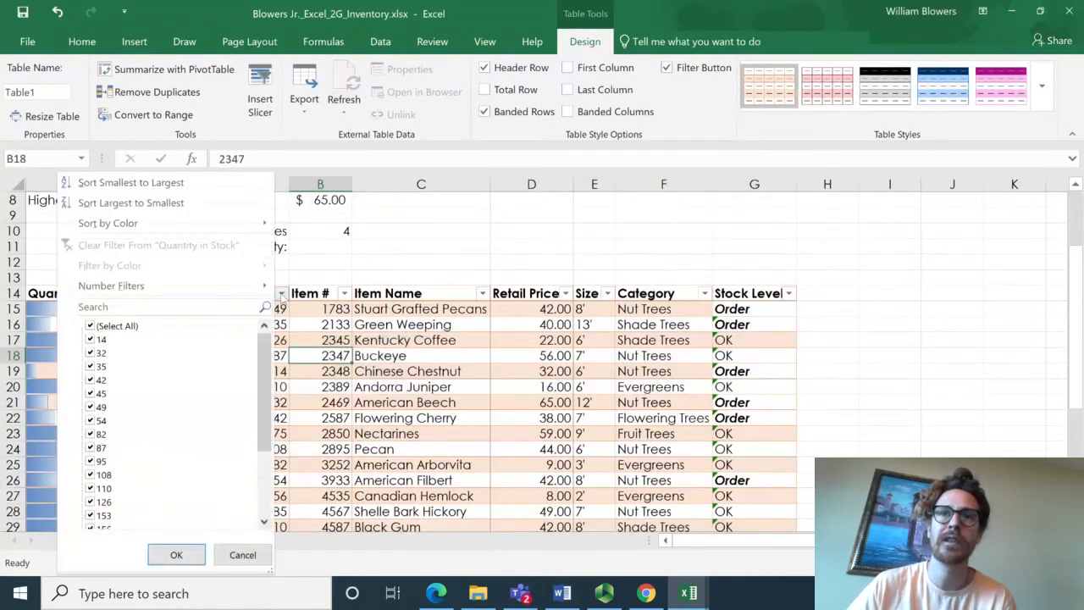
click(322, 338)
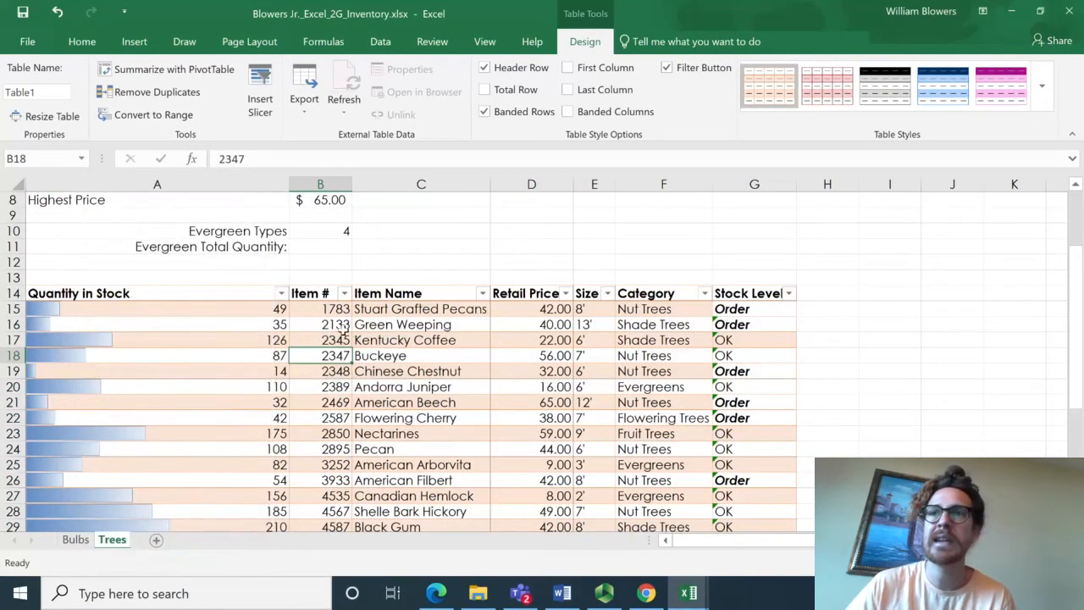
click(789, 293)
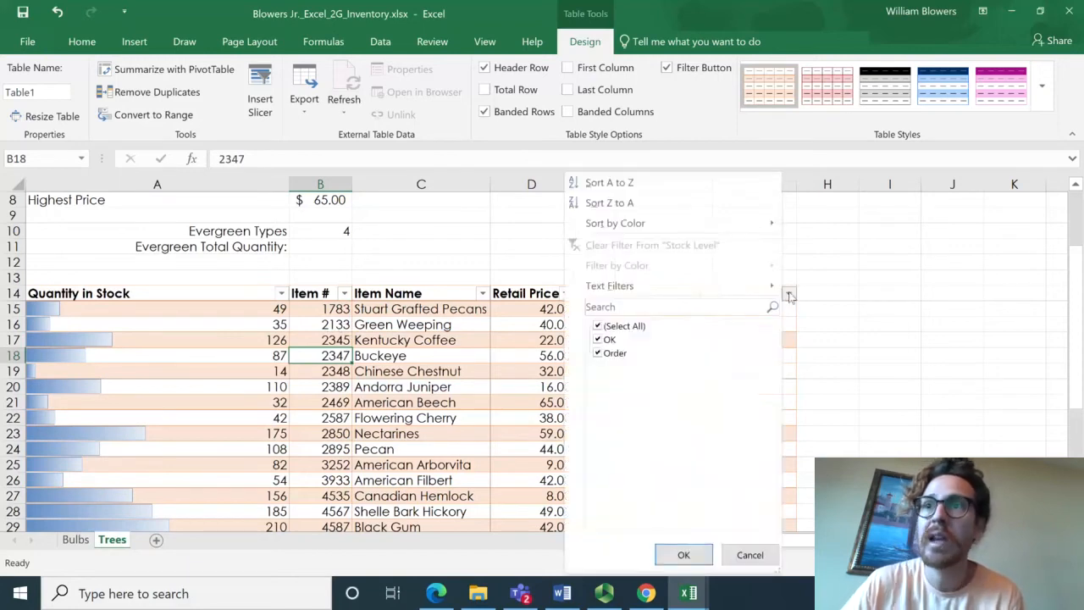
click(598, 327)
click(598, 353)
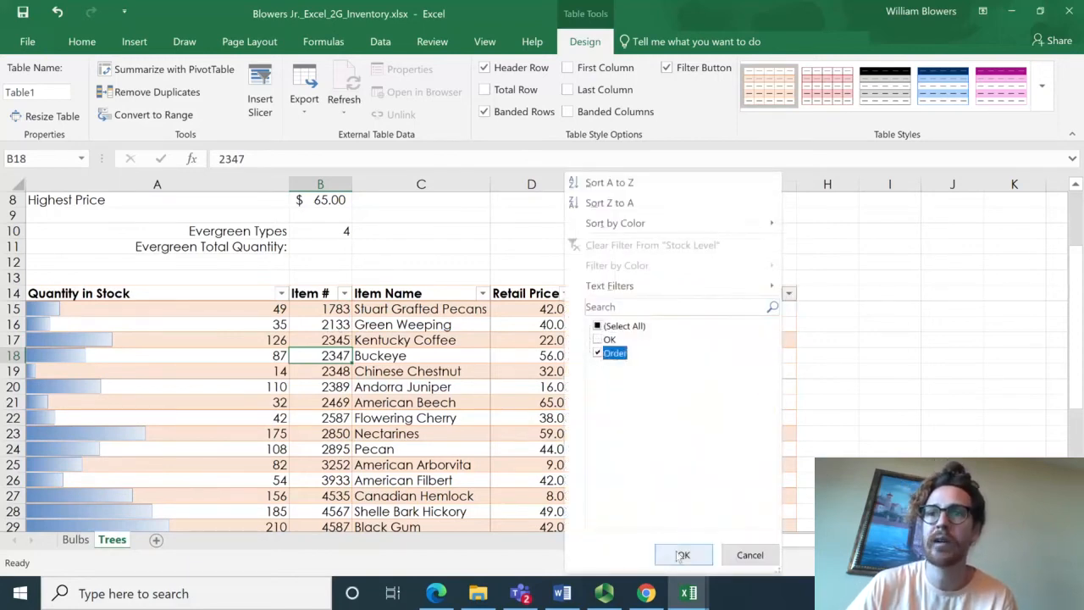
click(684, 555)
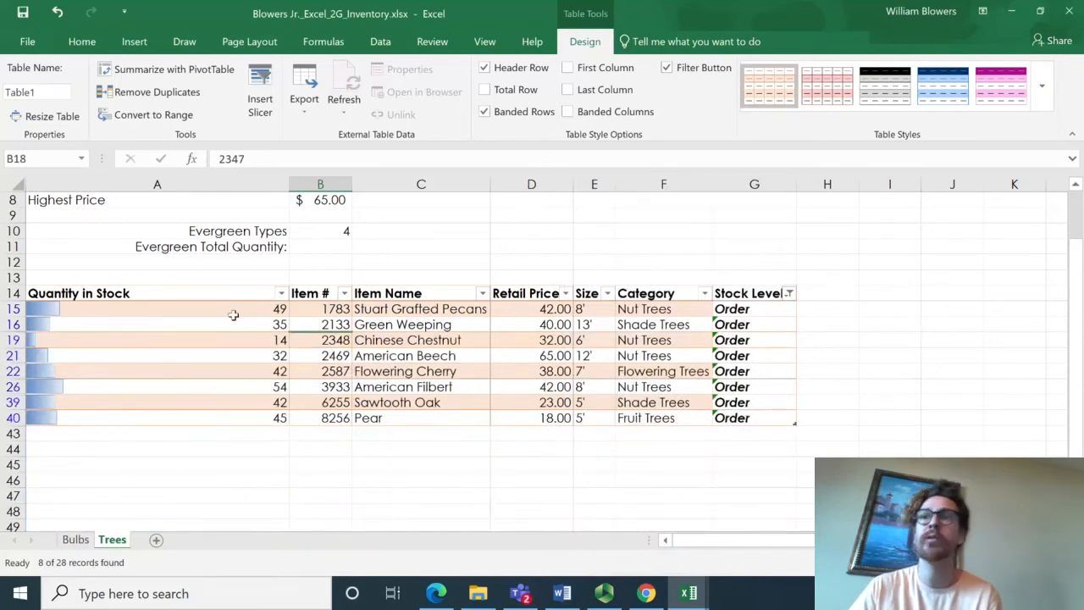
click(788, 295)
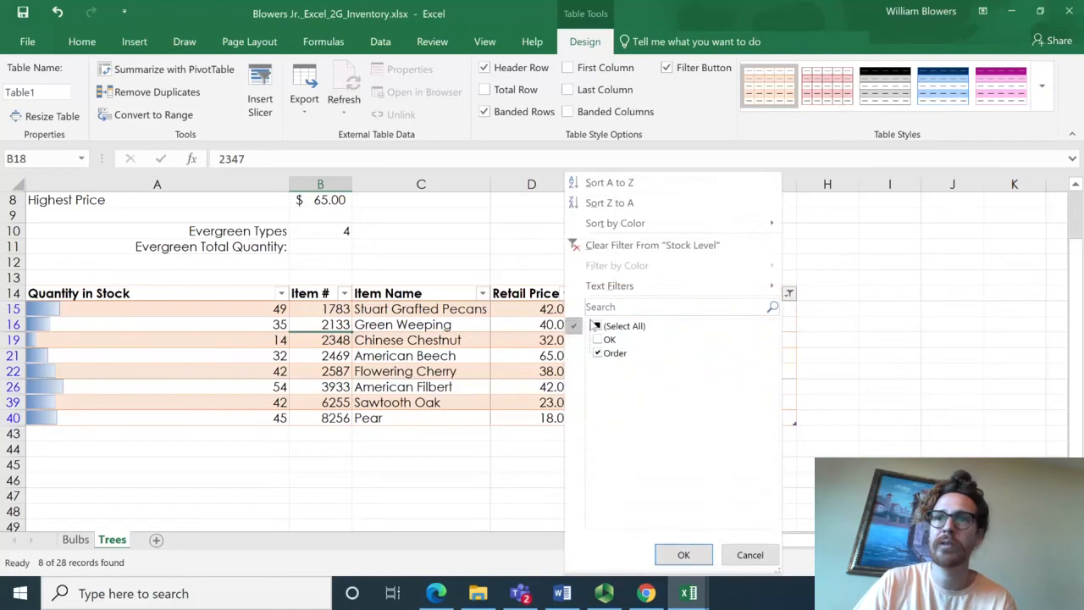
click(615, 246)
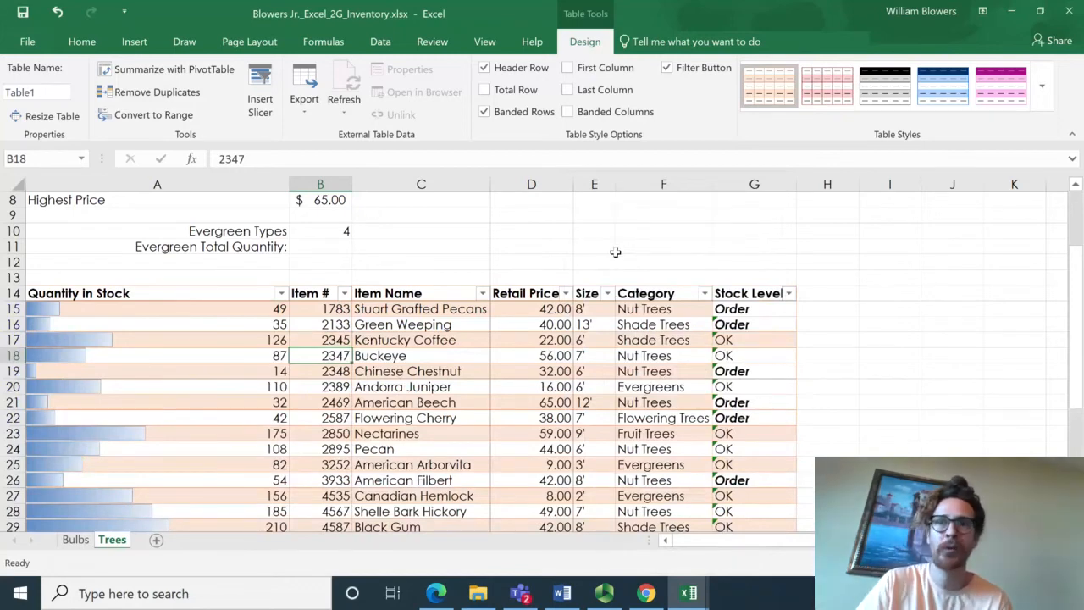
- Filter the Trees table's Item Name column to show only Canadian Hemlock, and clear that filter again
click(482, 293)
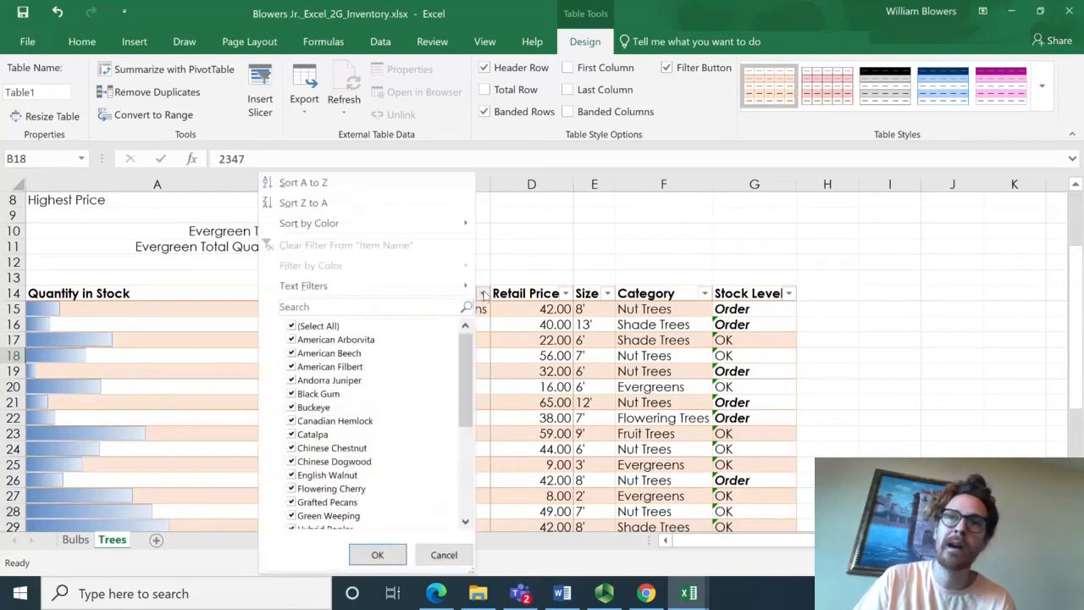
click(325, 327)
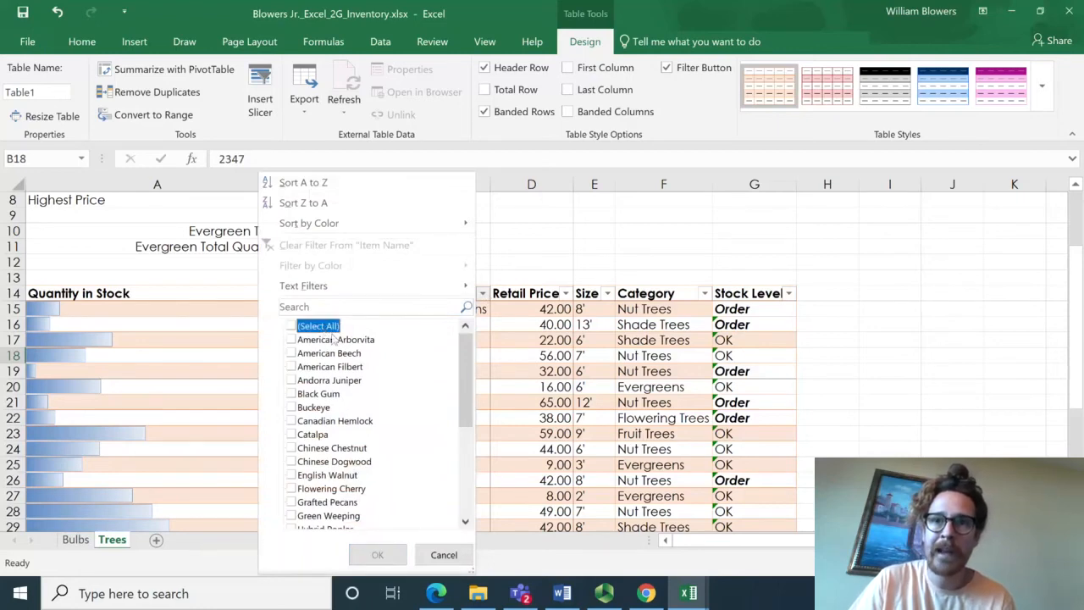
click(337, 420)
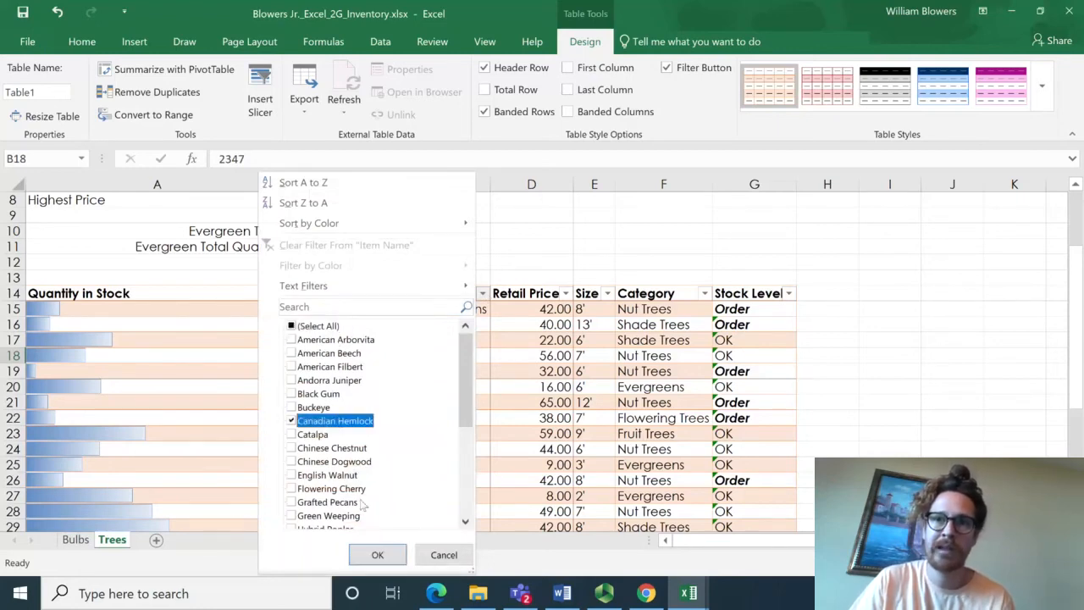
click(373, 555)
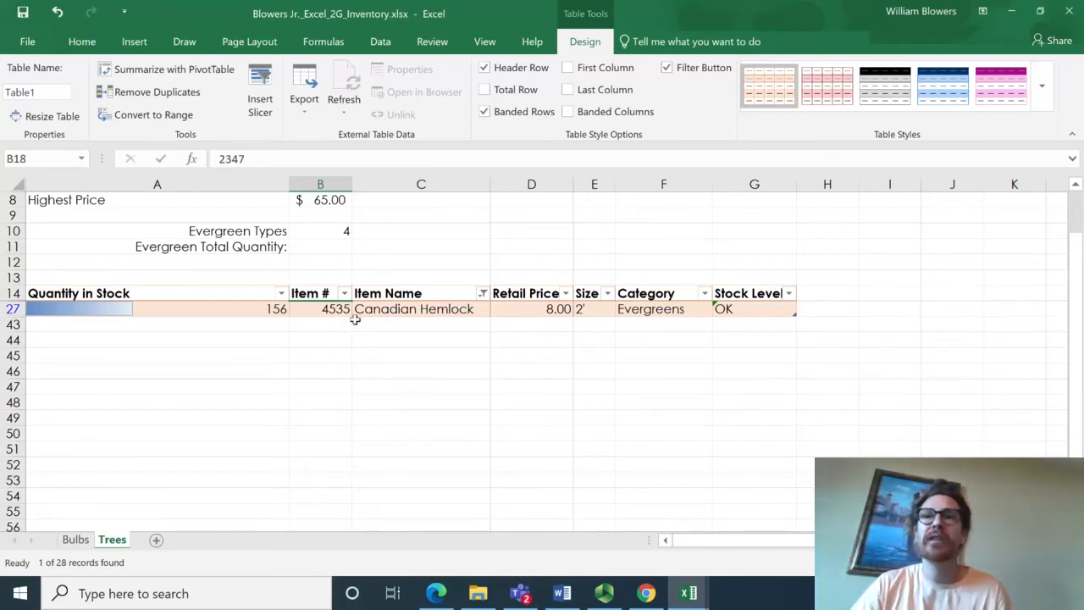
click(483, 293)
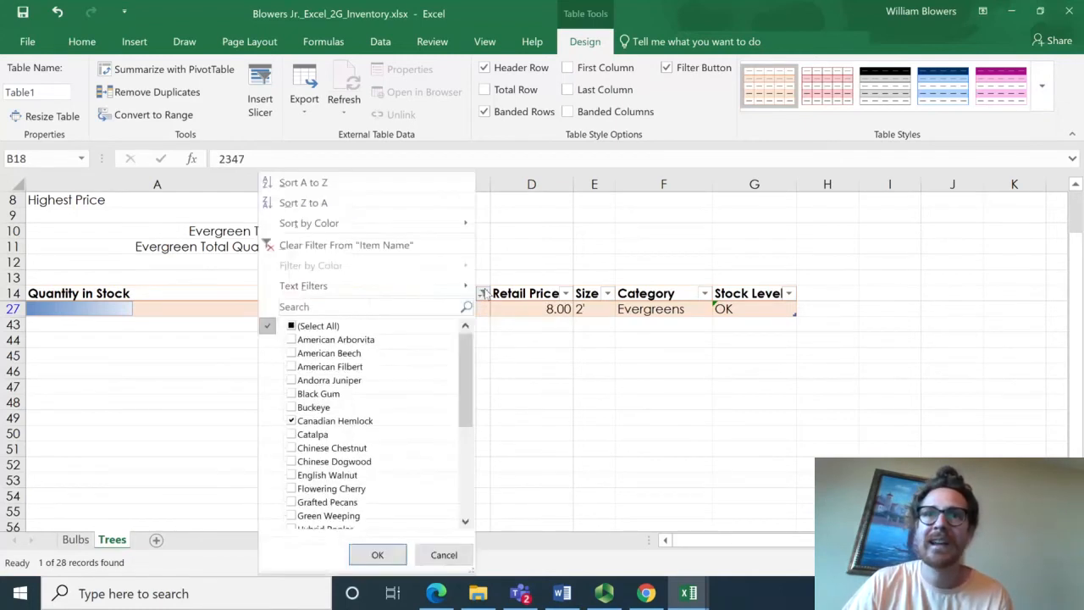
click(426, 252)
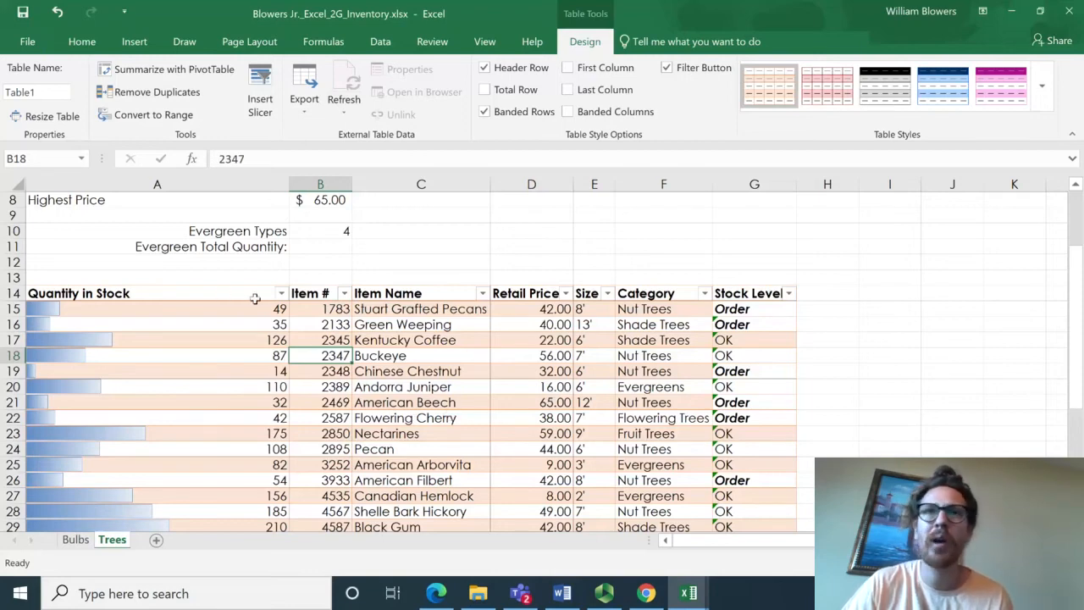
click(847, 428)
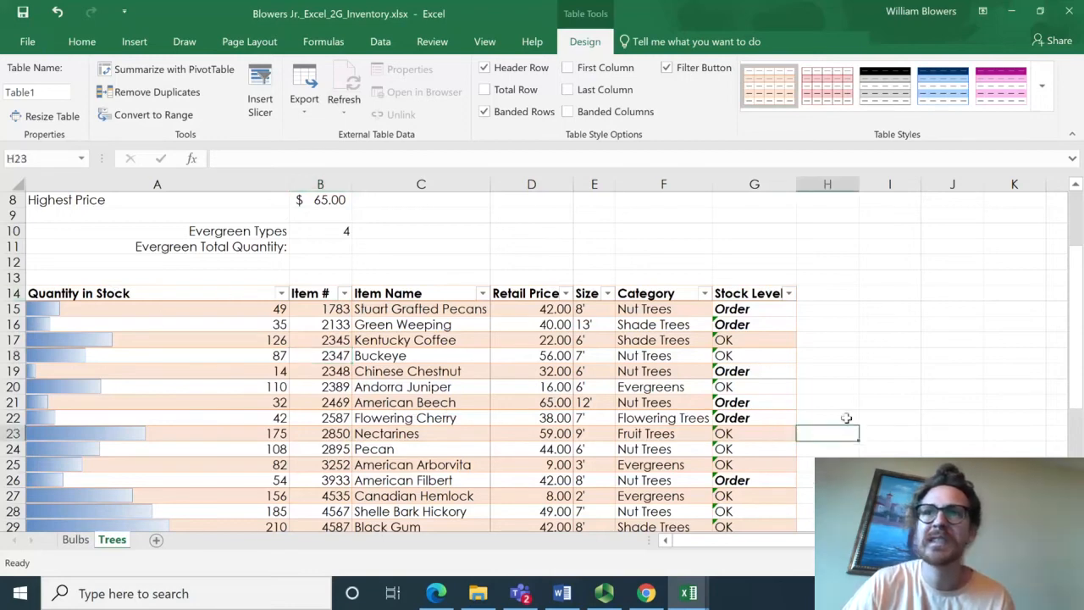
- Select the whole Trees table, A14:G42, and review its extent and formatting
drag(59, 297, 773, 395)
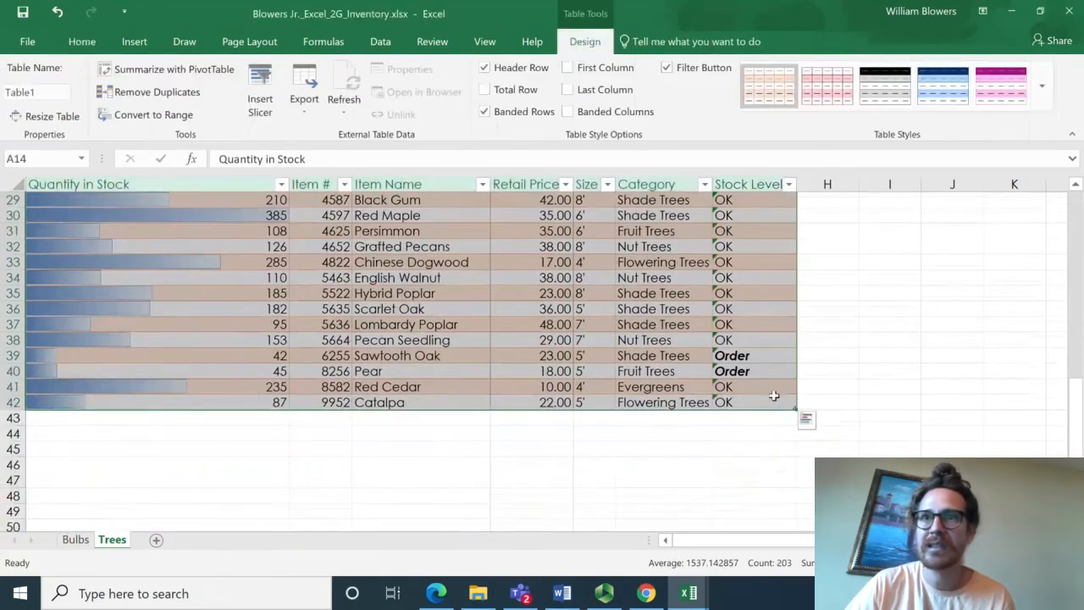
scroll(427, 432, up, 7)
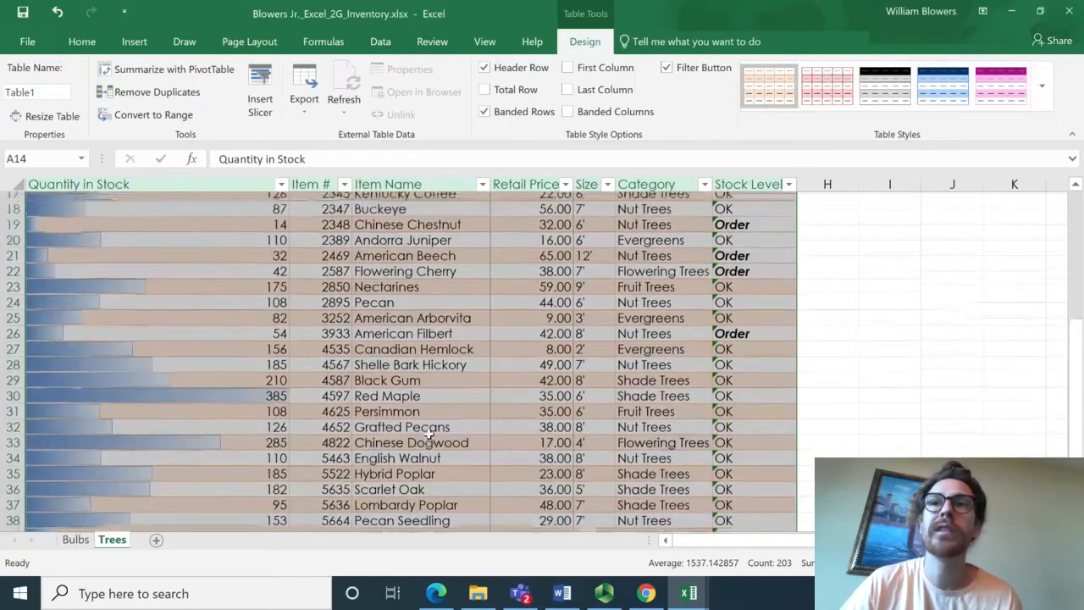
scroll(427, 432, up, 2)
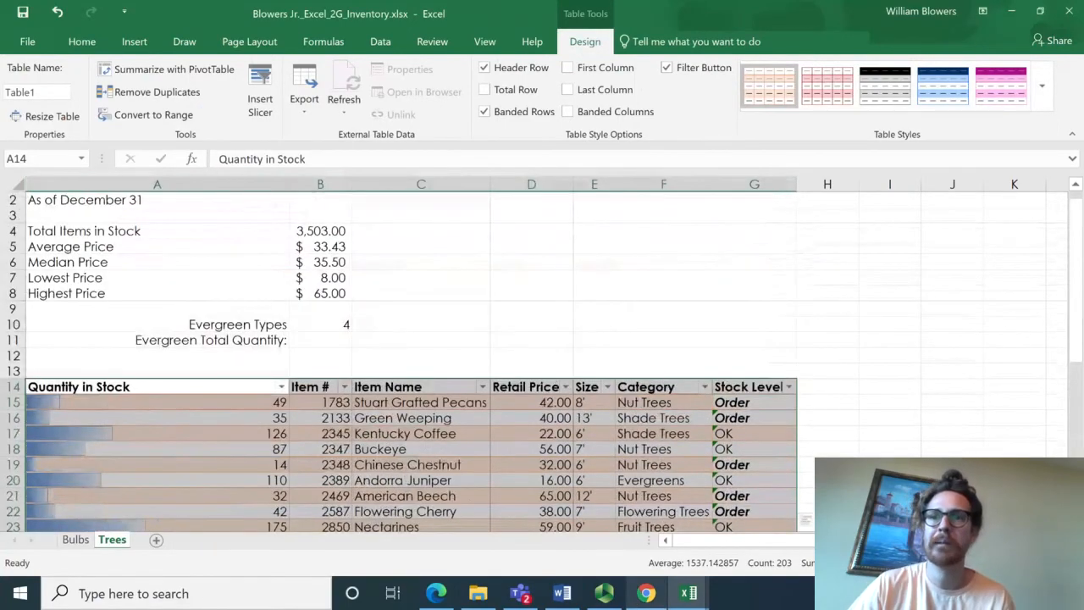
- Switch to the Excel workbook Grader 2 for video.xlsx
click(646, 593)
click(646, 592)
click(604, 593)
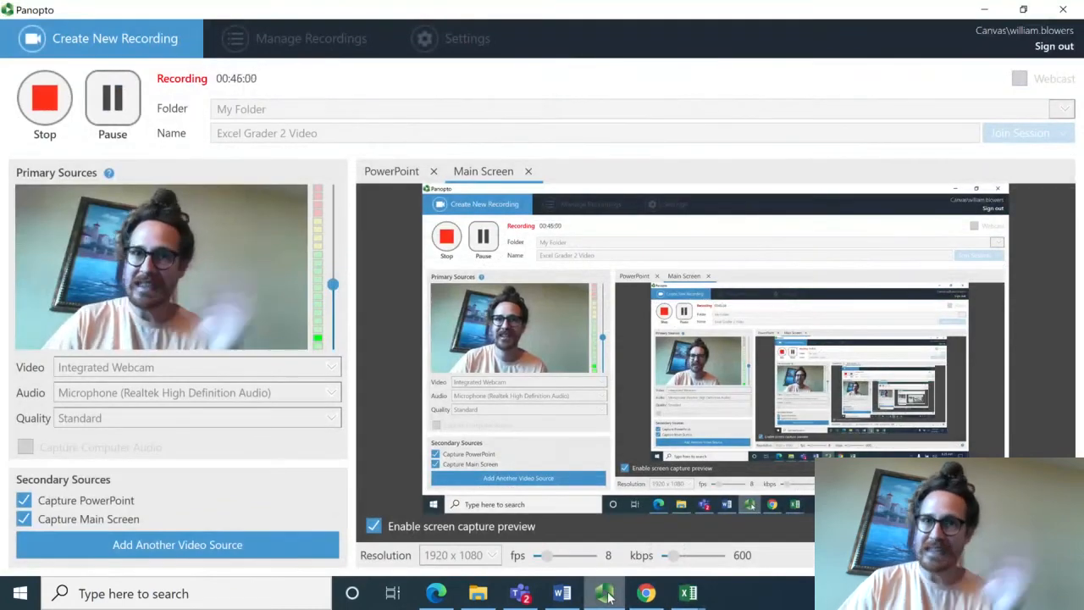
mouse_move(688, 593)
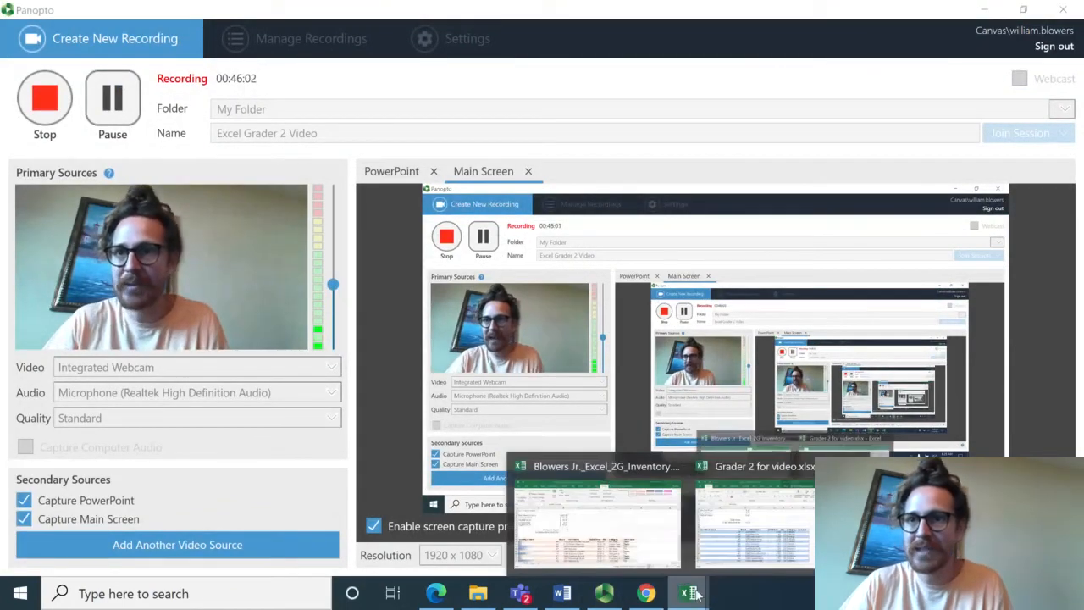
click(716, 551)
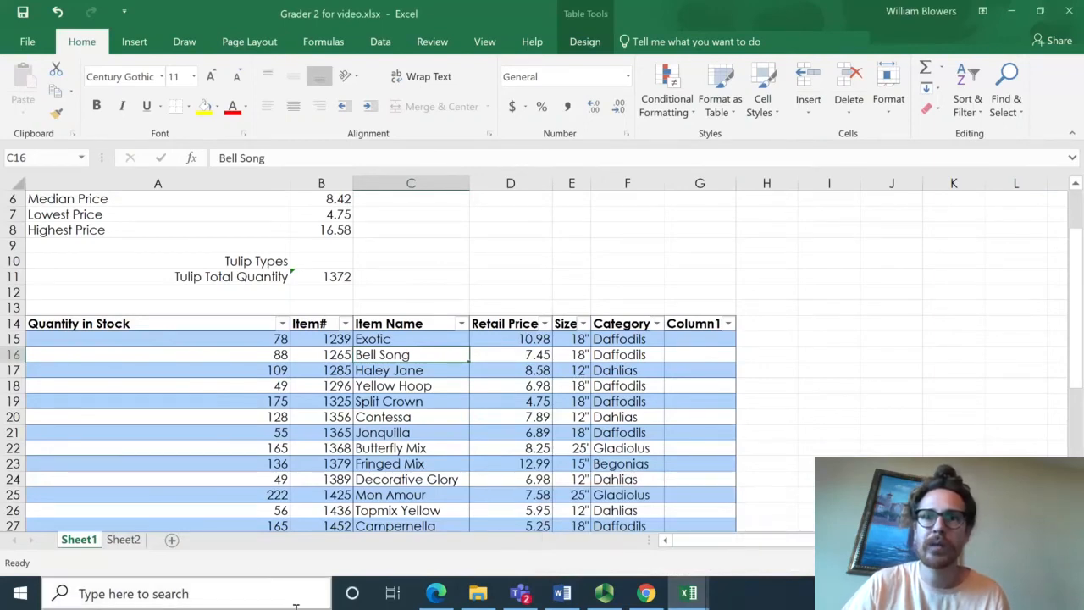
- Switch to the Excel_2G_Inventory workbook, showing its Trees sheet
mouse_move(687, 593)
click(600, 514)
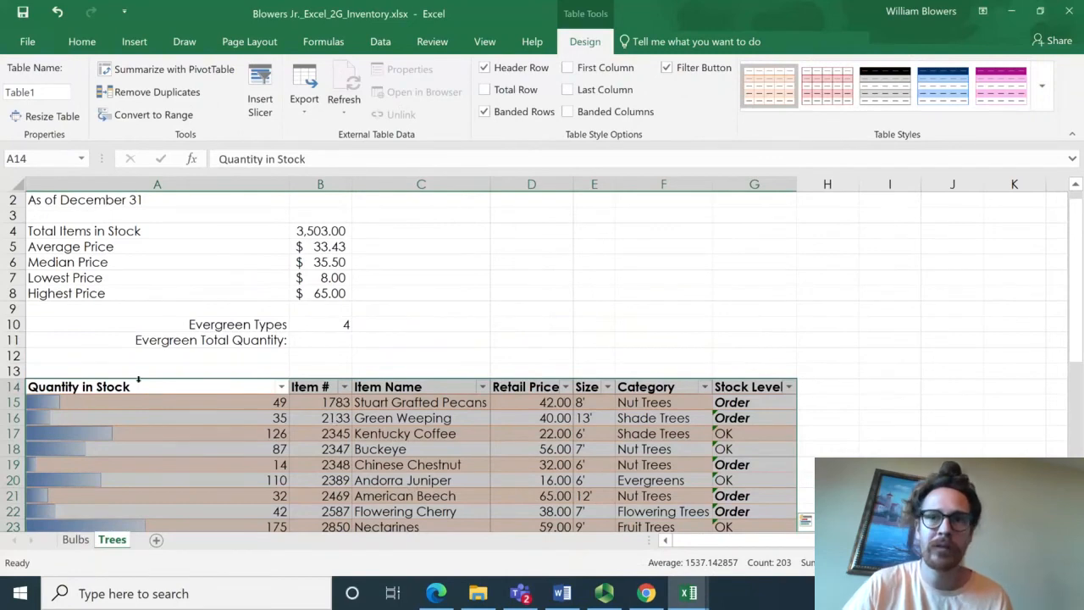
scroll(585, 469, down, 1)
scroll(585, 469, up, 1)
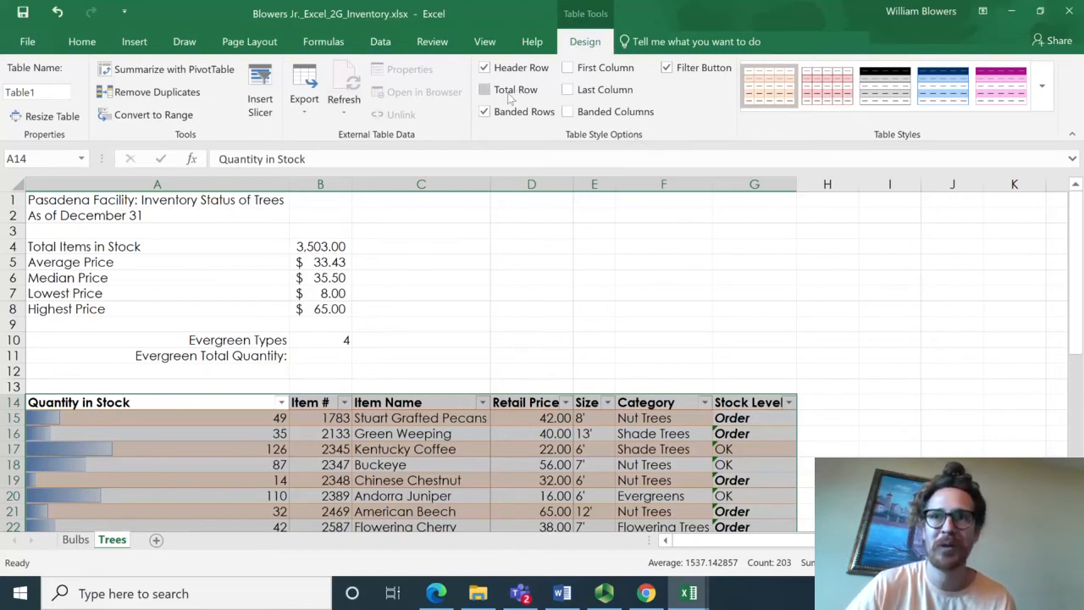
- Add a total row to the Trees table and review the table's rows
click(511, 93)
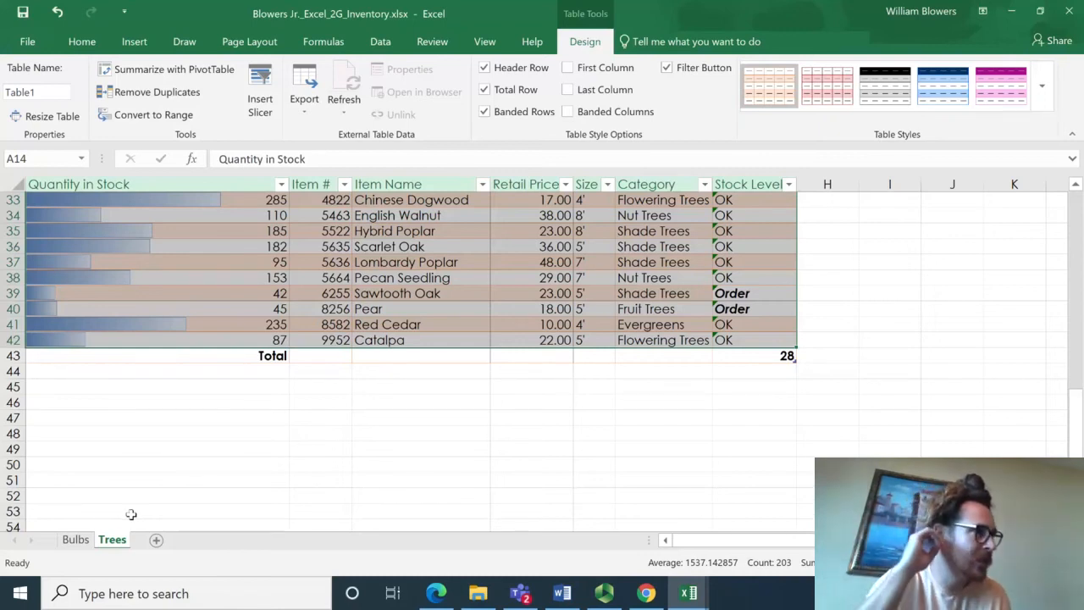
click(602, 595)
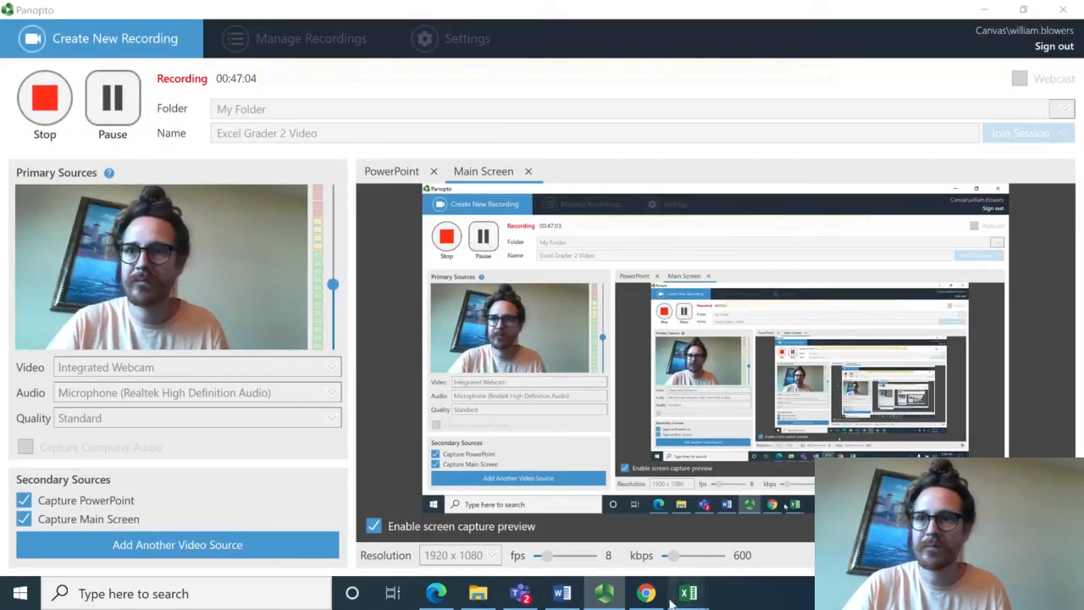
click(686, 594)
click(636, 511)
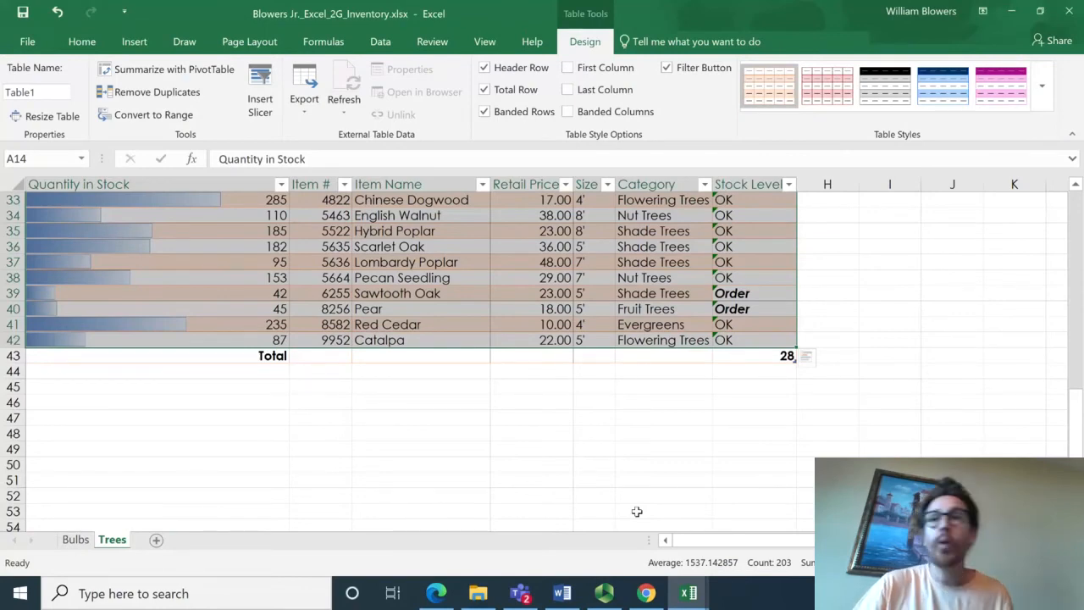
scroll(422, 440, up, 4)
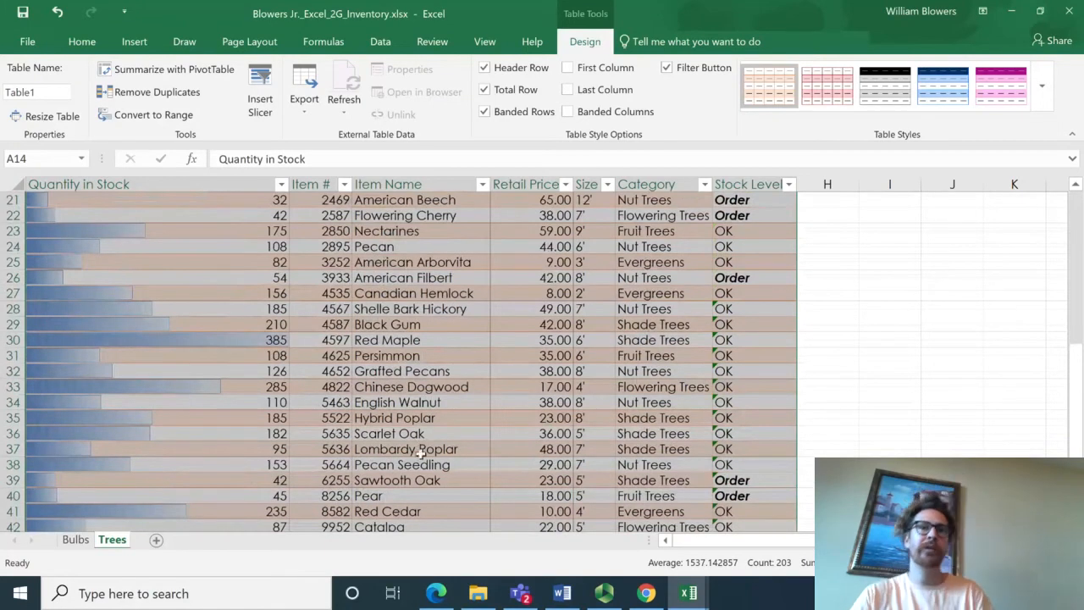
scroll(420, 442, up, 5)
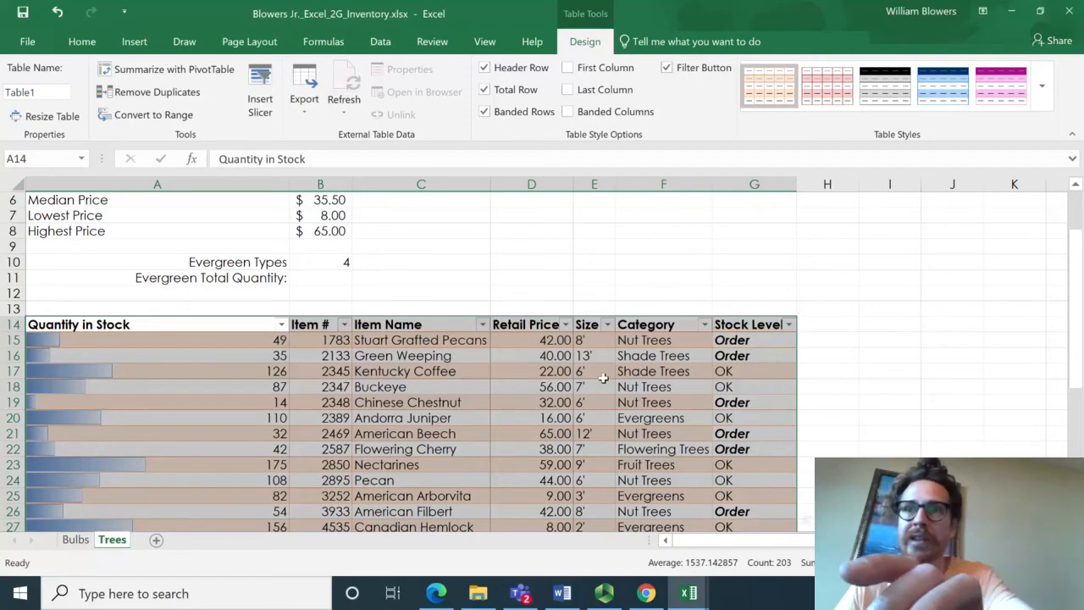
click(805, 520)
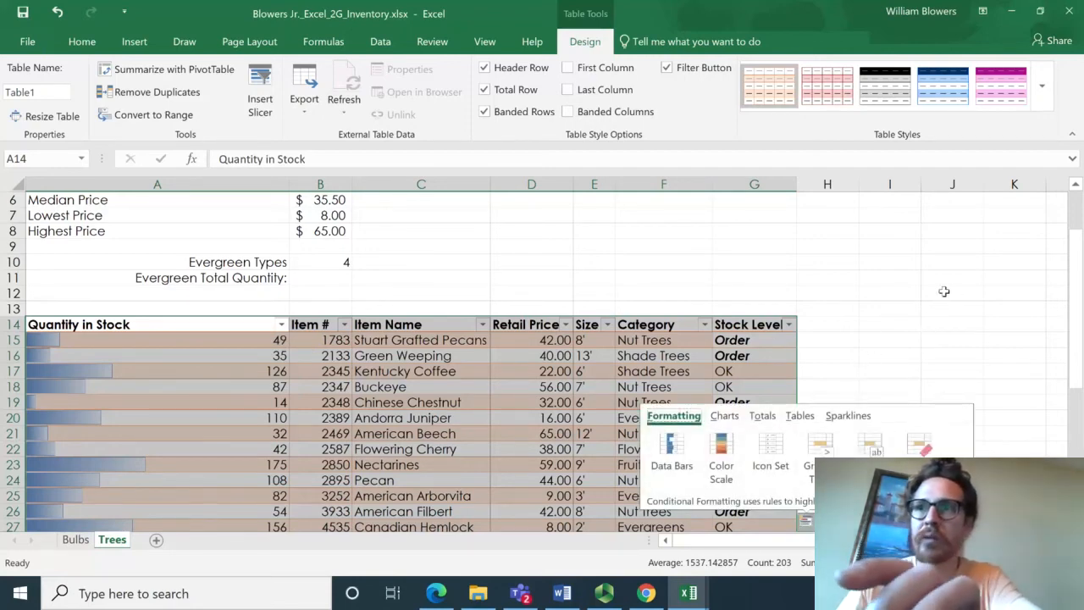
- Undo the Trees sheet's total row, filter changes and table formatting so the stock data is a plain range
click(885, 324)
key(ctrl+z)
key(ctrl+z)
key(ctrl+z)
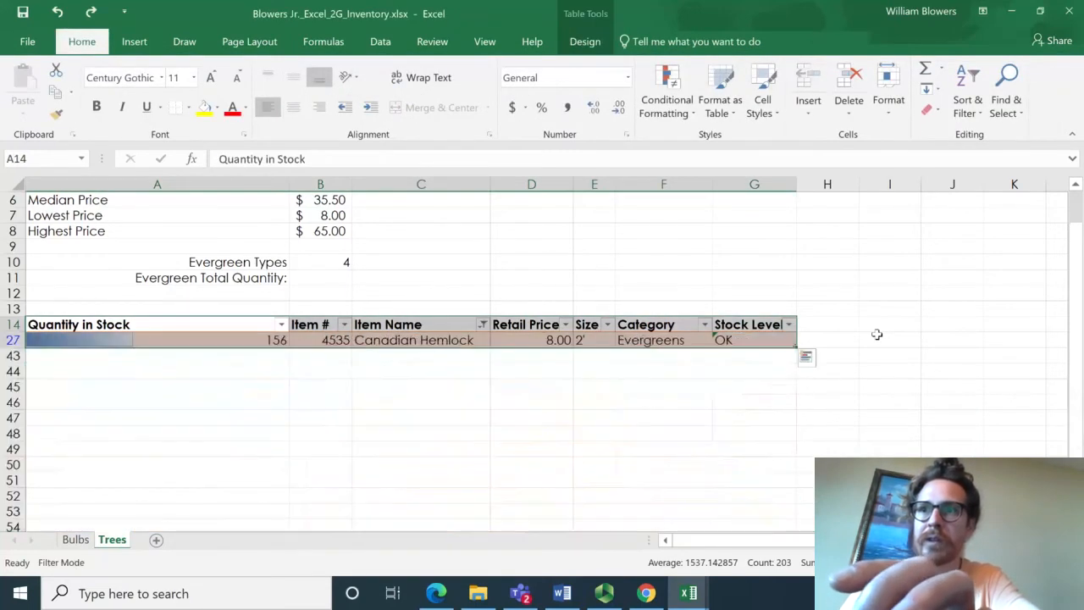
key(ctrl+z)
key(ctrl+z)
key(ctrl+z)
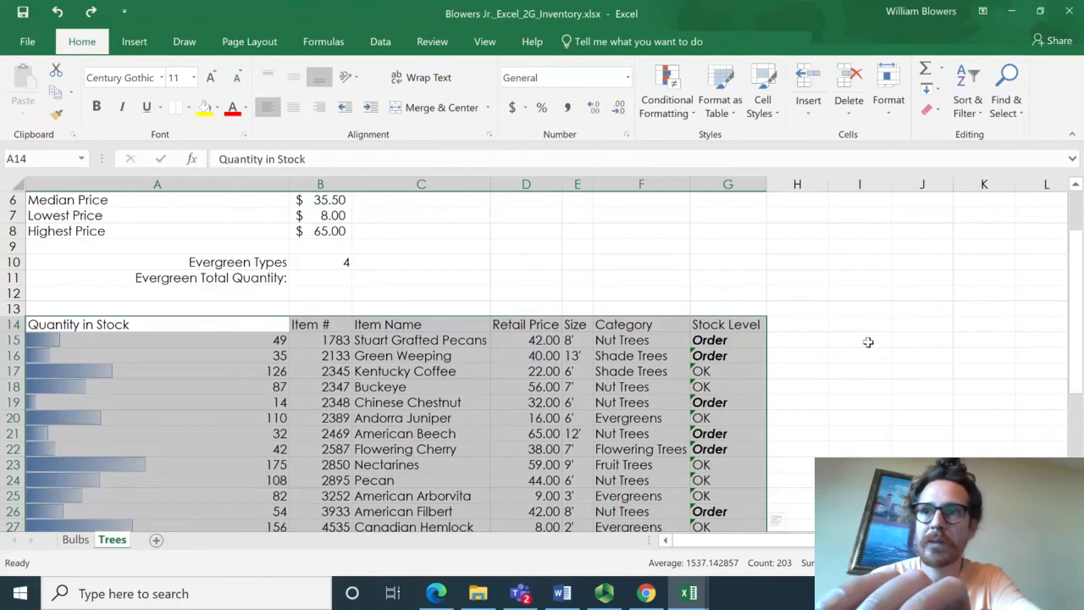
click(868, 342)
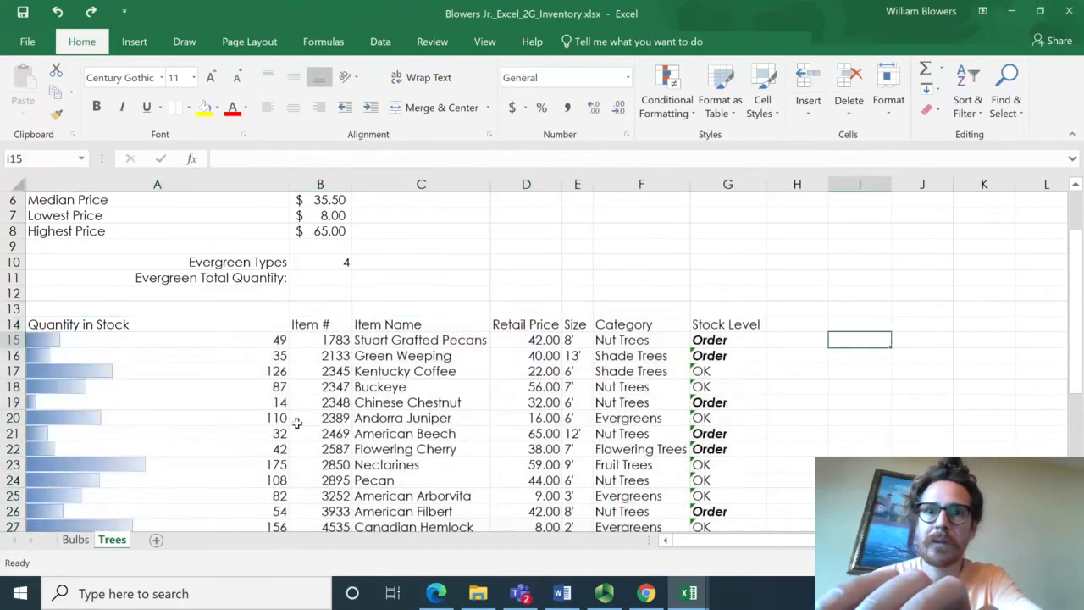
- Format A14:G42 on the Bulbs sheet as a table with headers in an orange gridlined light style, with a total row
click(75, 540)
click(566, 400)
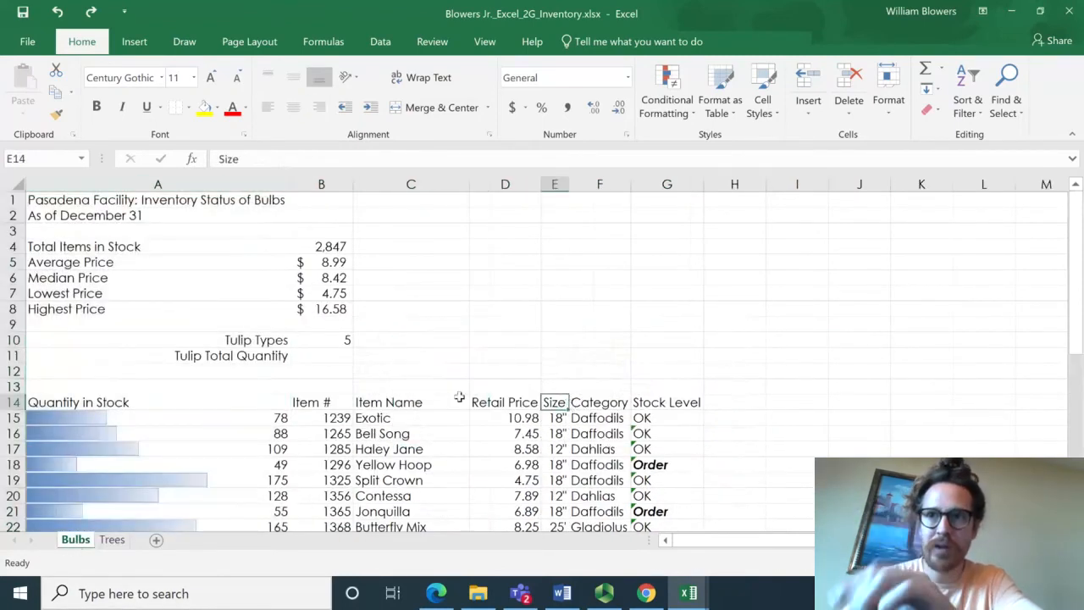
click(86, 401)
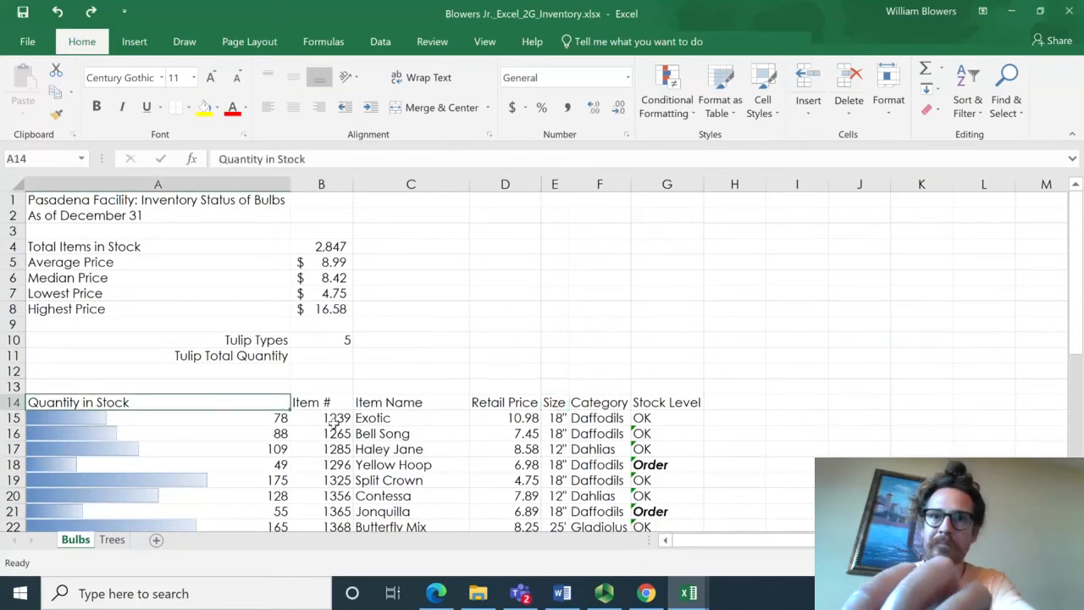
scroll(500, 457, down, 11)
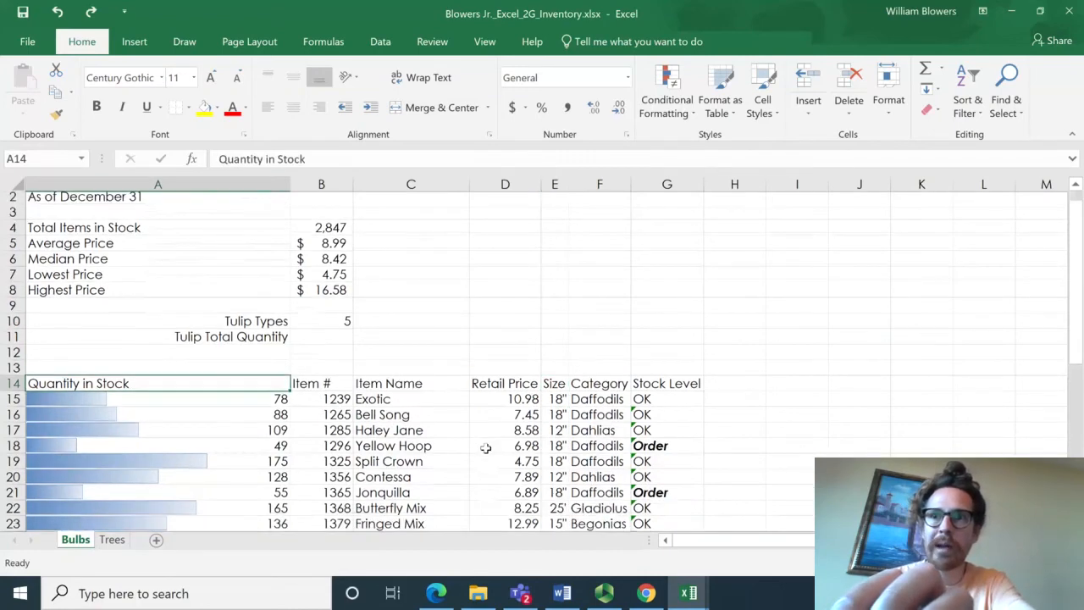
shift+click(663, 327)
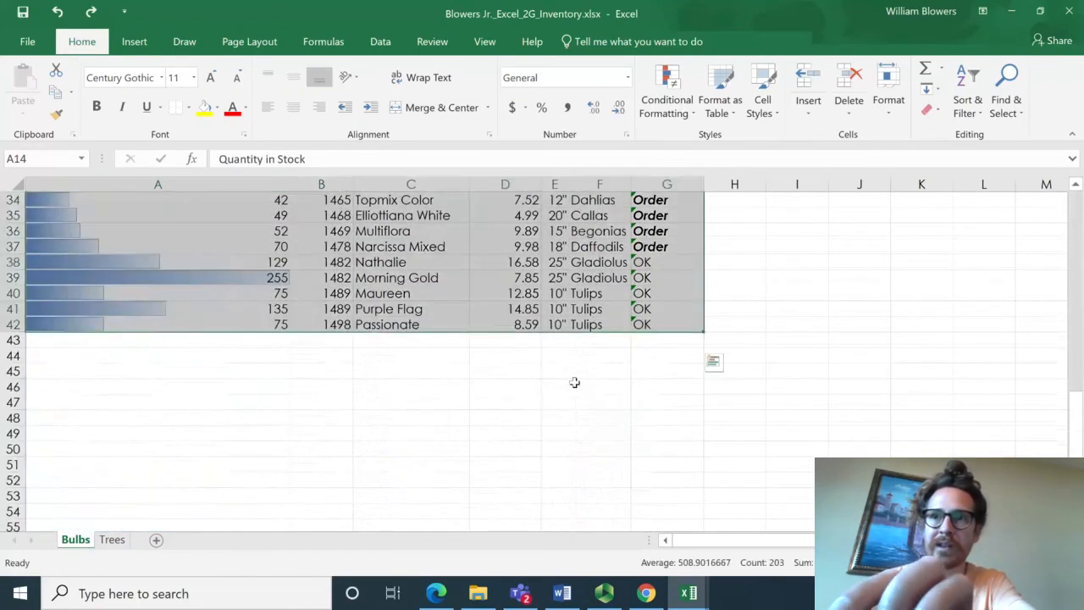
scroll(574, 381, up, 8)
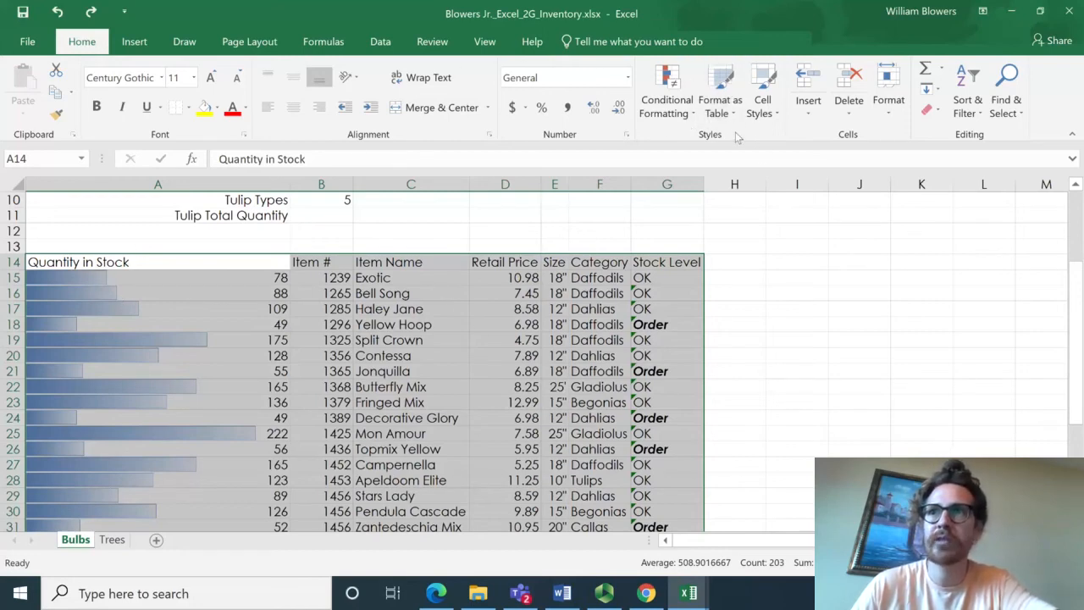
click(719, 113)
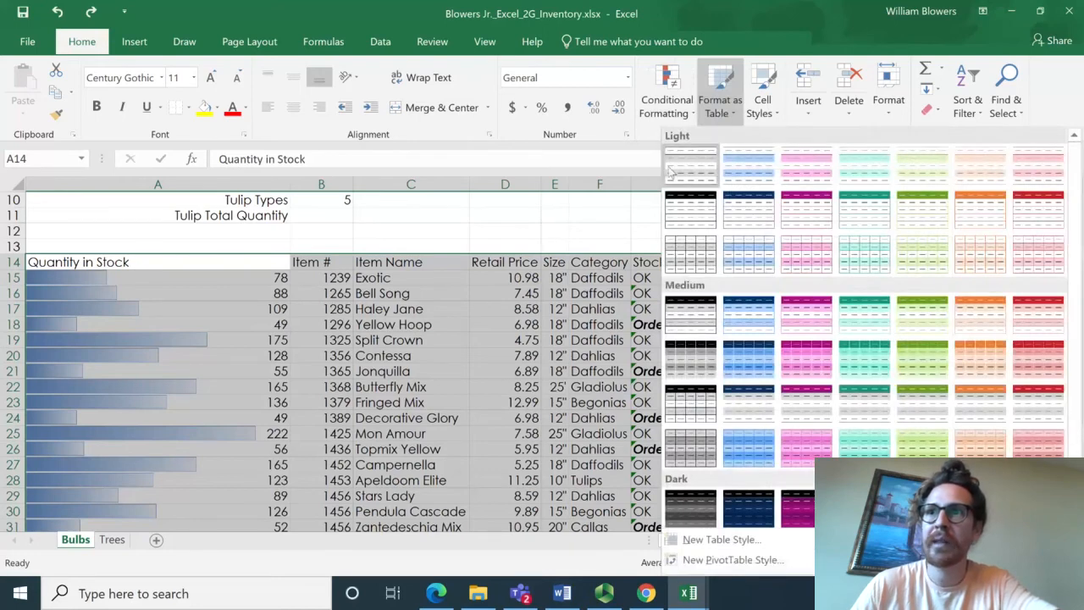
click(983, 258)
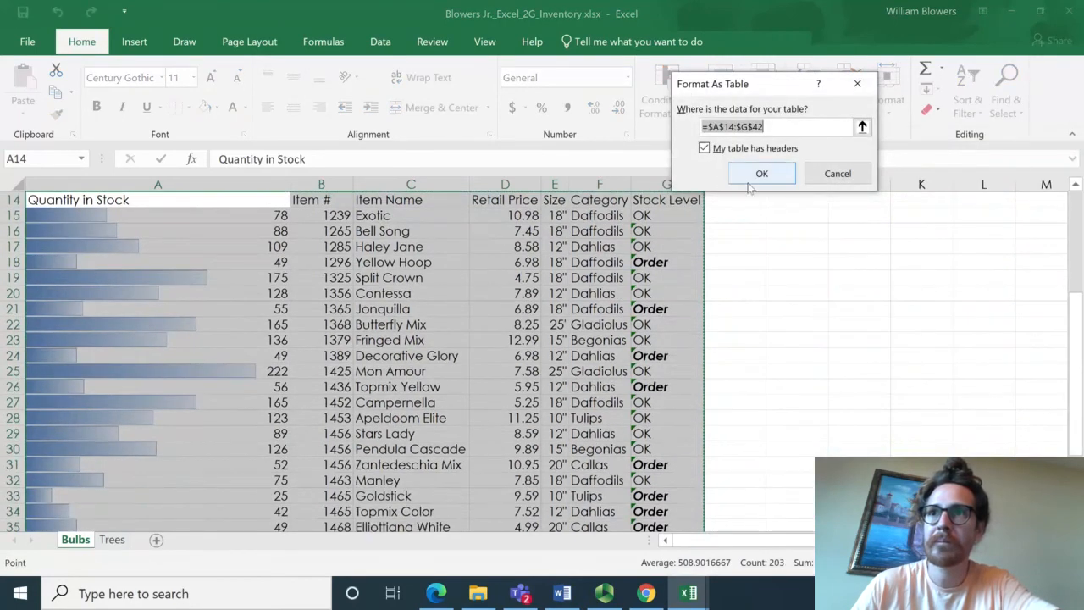
click(754, 178)
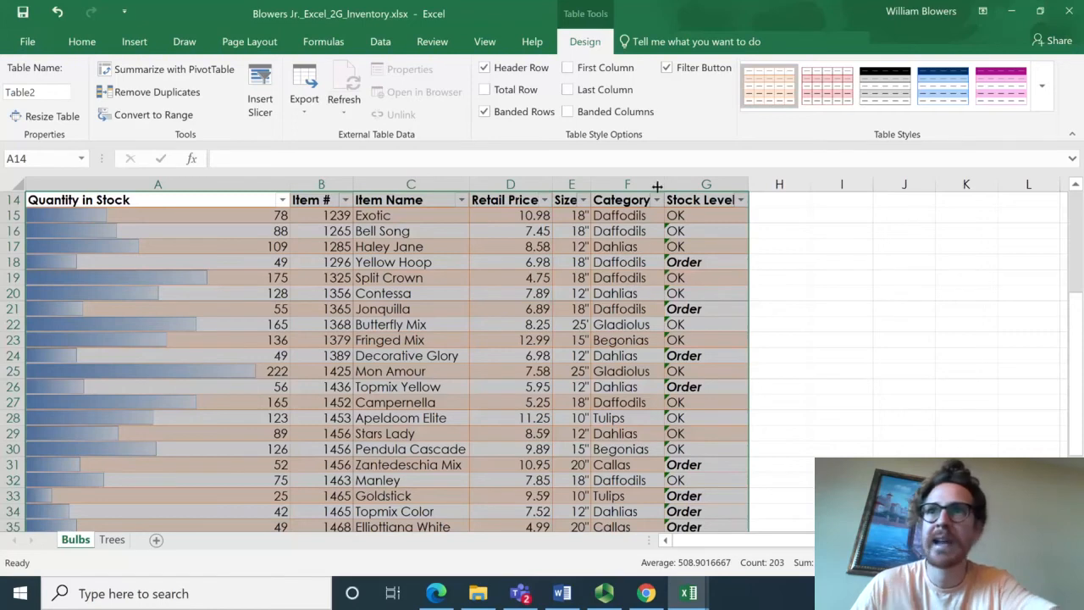
click(484, 89)
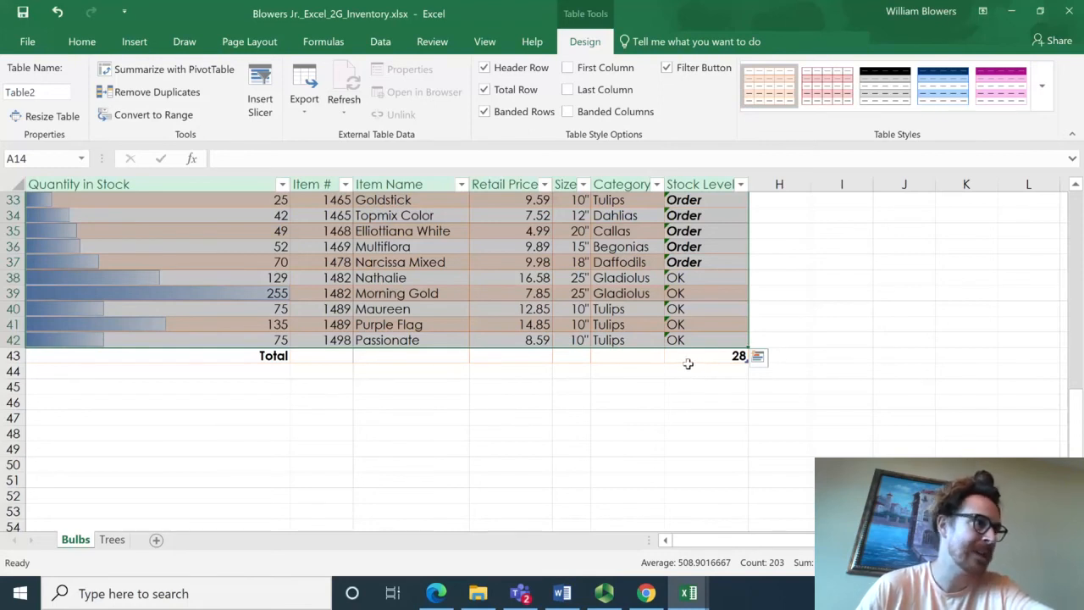
- Toggle the Bulbs table's filter buttons off and back on
click(381, 41)
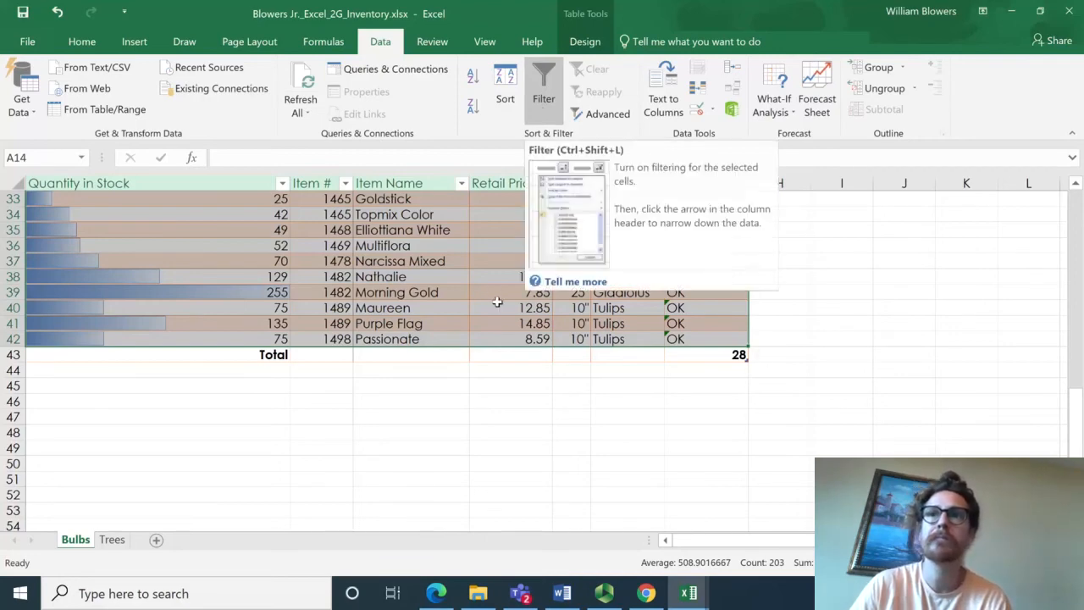
scroll(498, 298, up, 3)
click(544, 121)
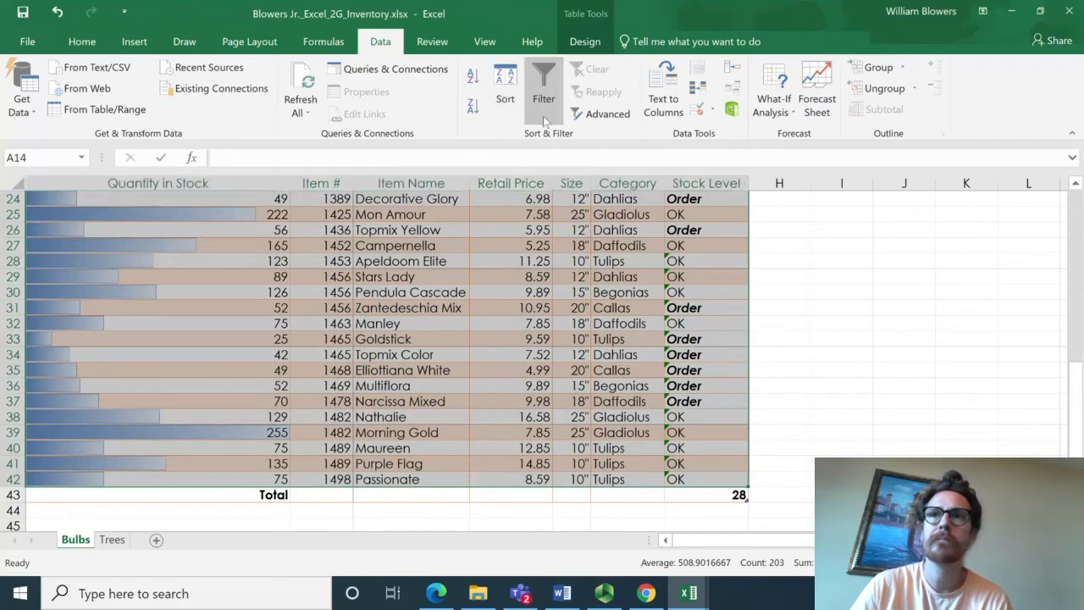
click(543, 121)
click(544, 121)
click(544, 121)
scroll(450, 329, up, 4)
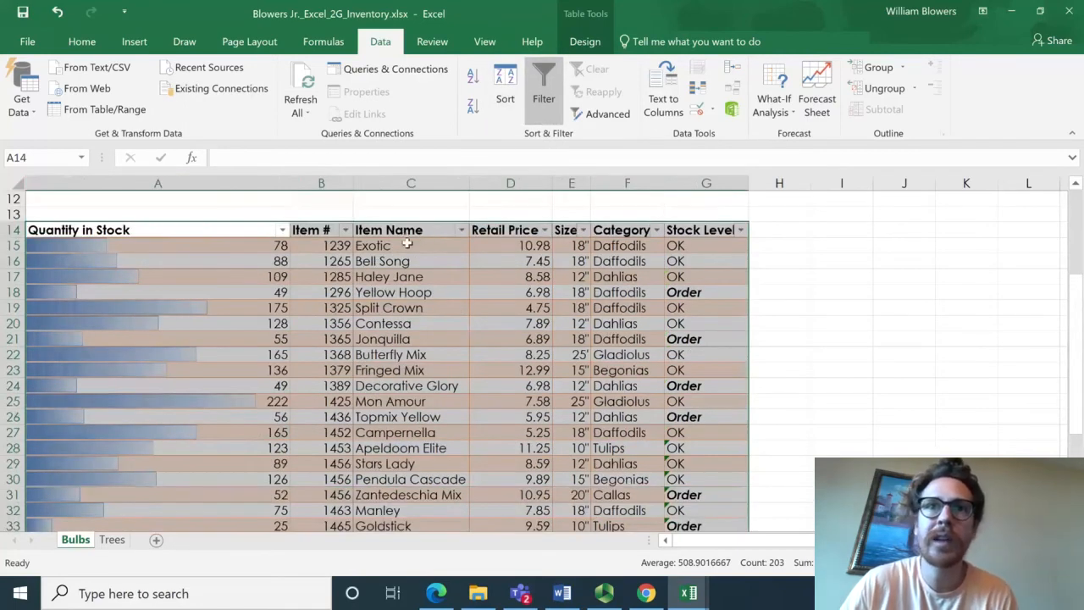
scroll(398, 249, up, 3)
scroll(399, 249, down, 2)
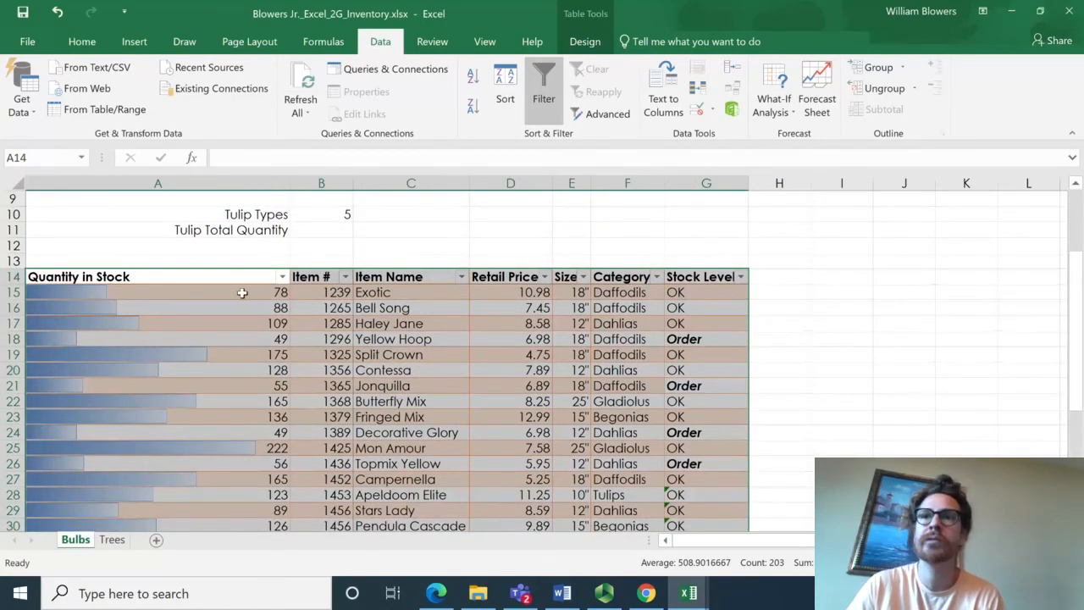
- Filter the Bulbs table's Category column to show only Tulips
click(656, 278)
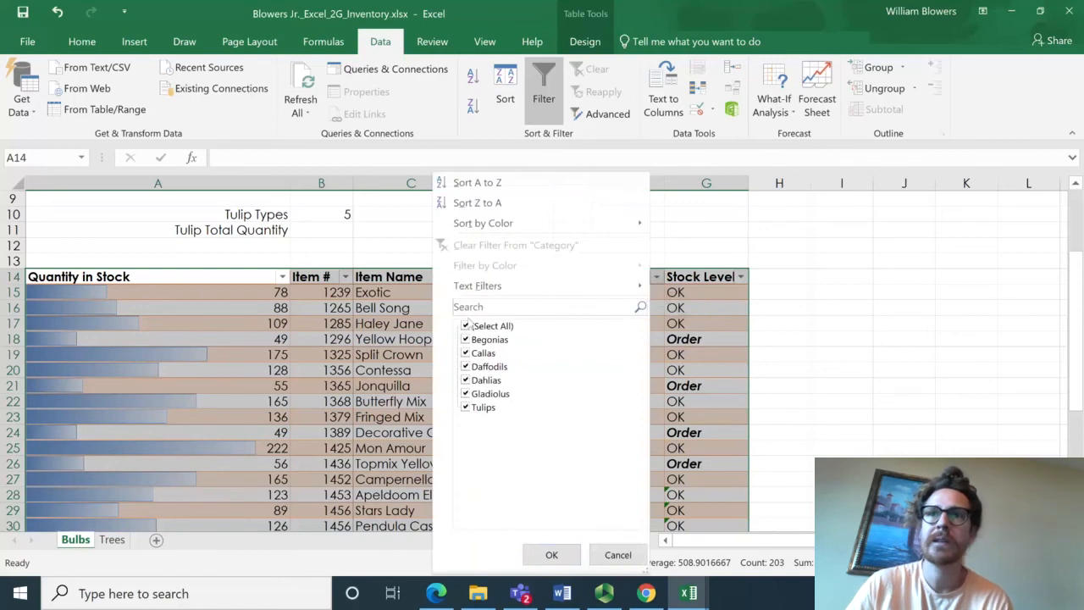
click(475, 330)
click(482, 407)
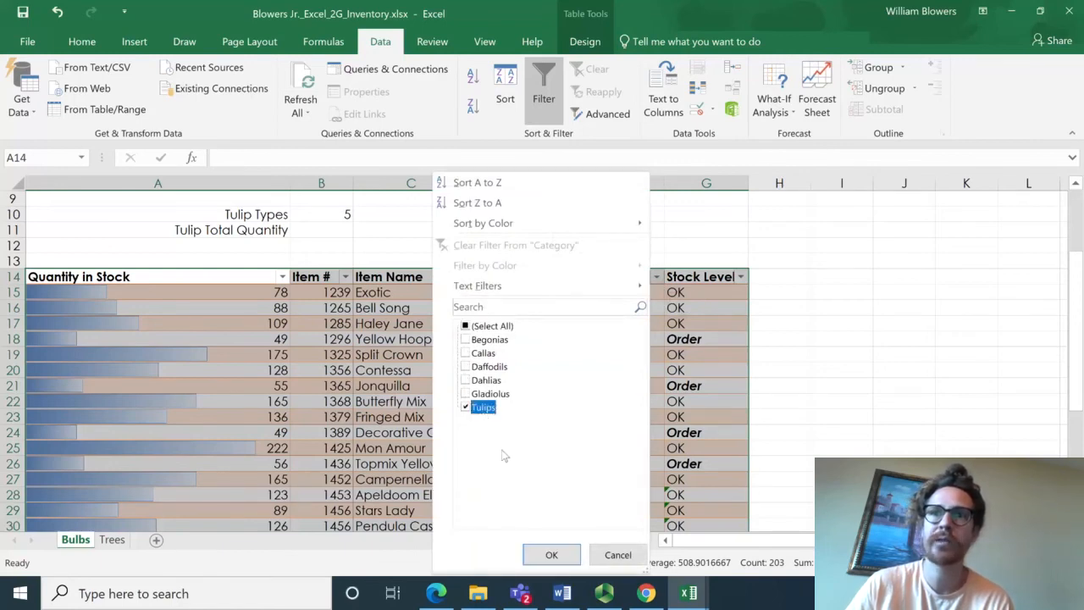
click(549, 558)
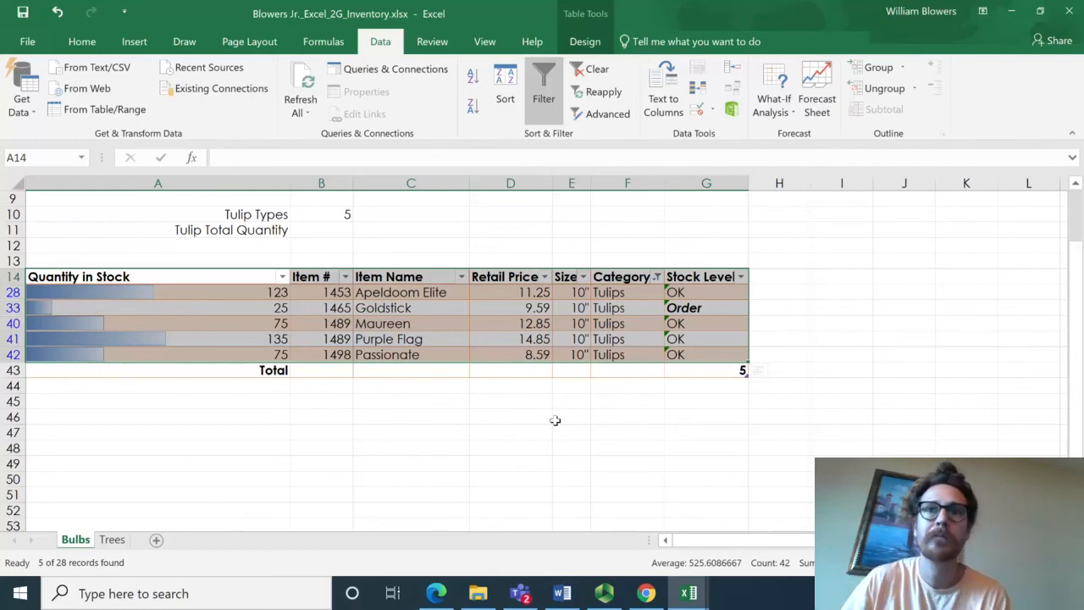
- Set the total row of the Bulbs table's Quantity in Stock column, cell A43, to Sum
click(348, 387)
scroll(310, 404, up, 1)
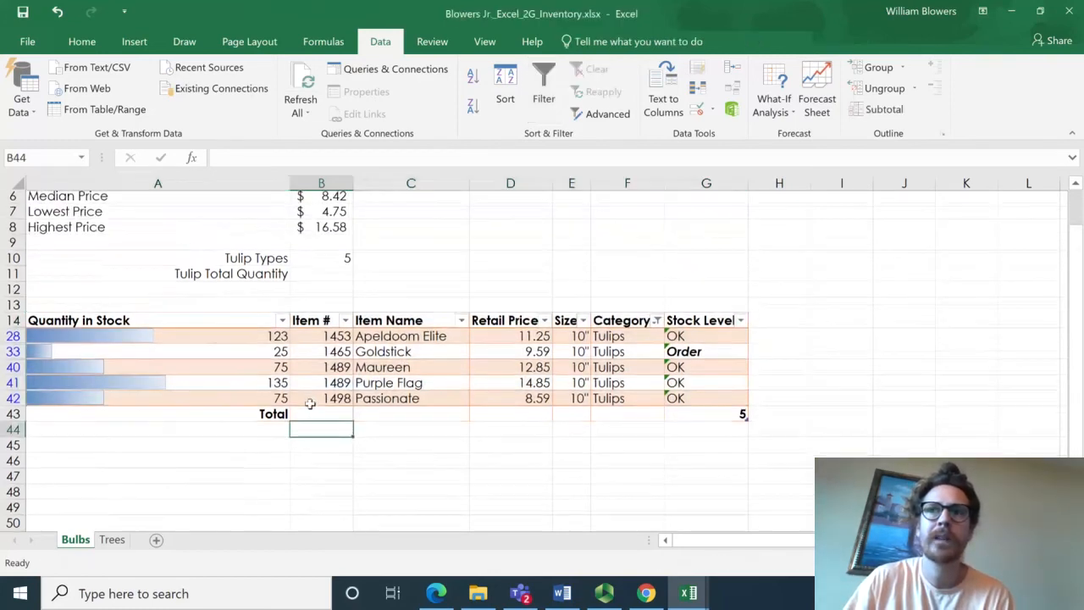
click(256, 417)
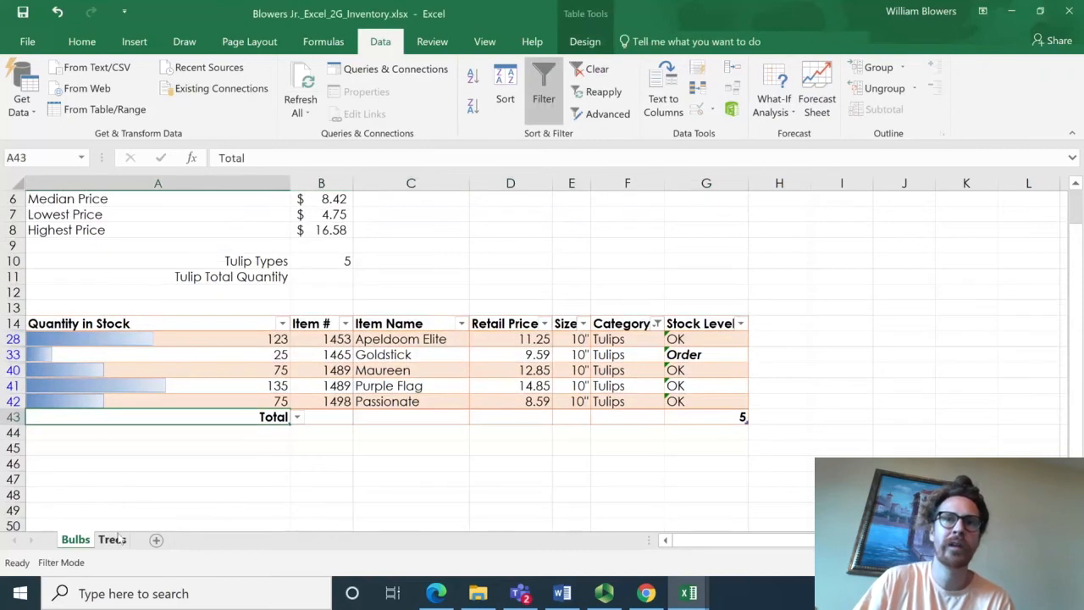
click(296, 416)
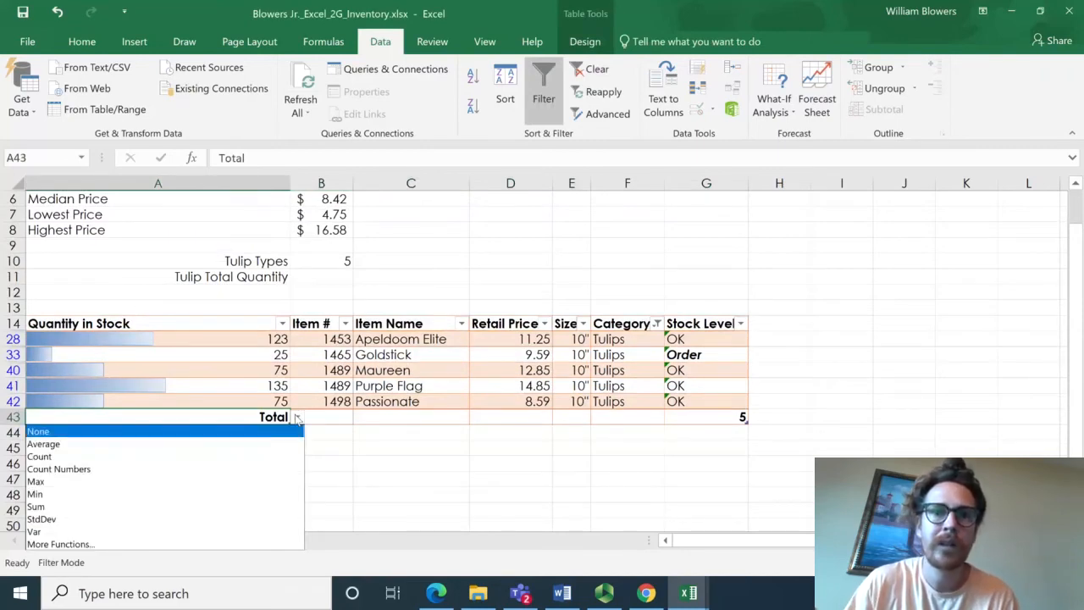
click(212, 507)
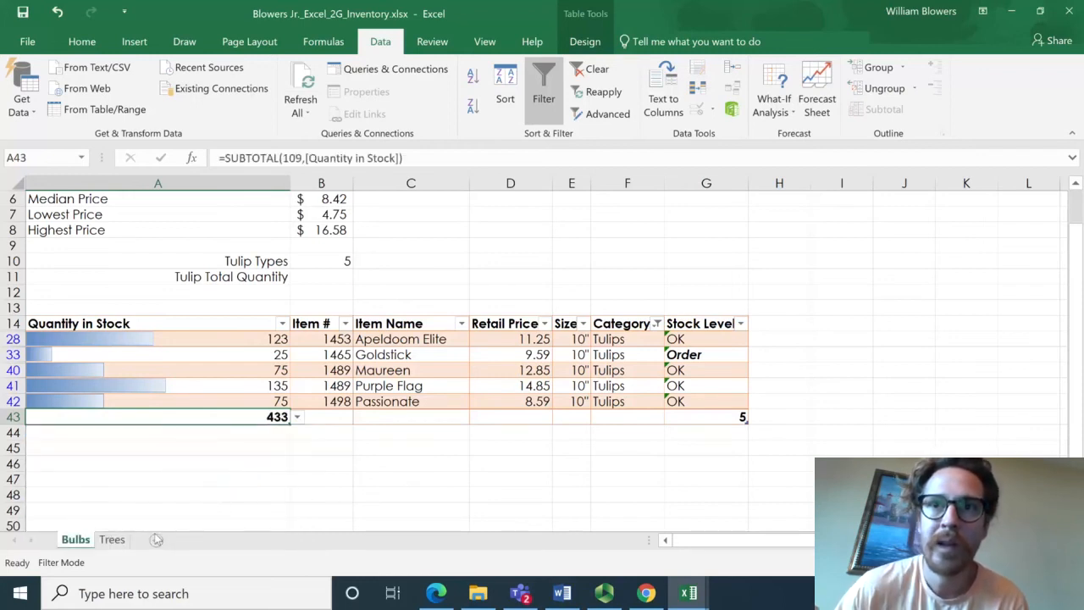
- Enter a SUM formula in A49 over the filtered Quantity in Stock cells, A28 through A42
click(174, 508)
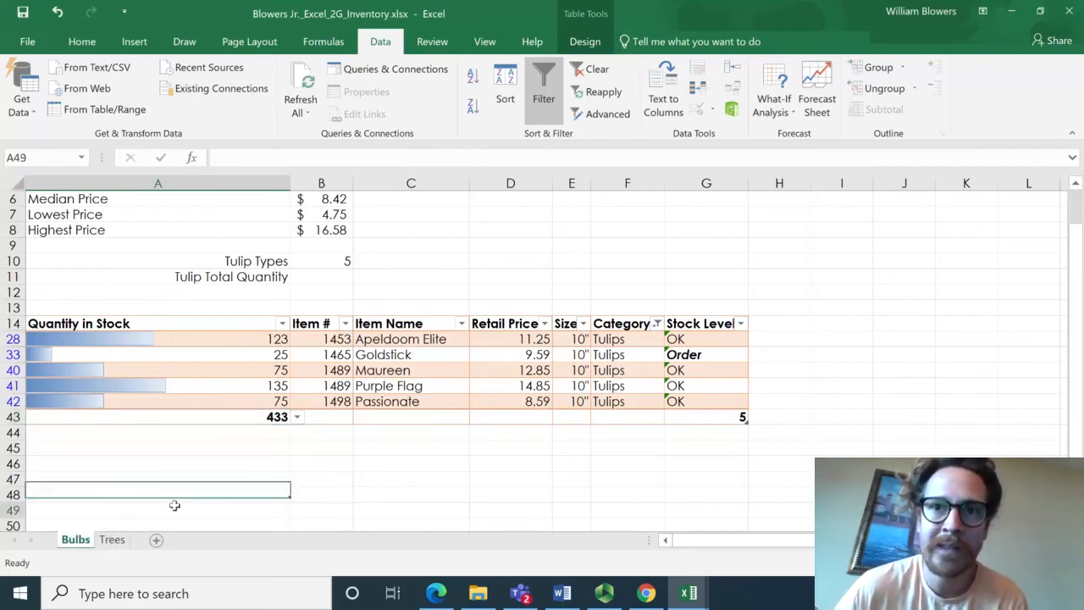
text(=sum)
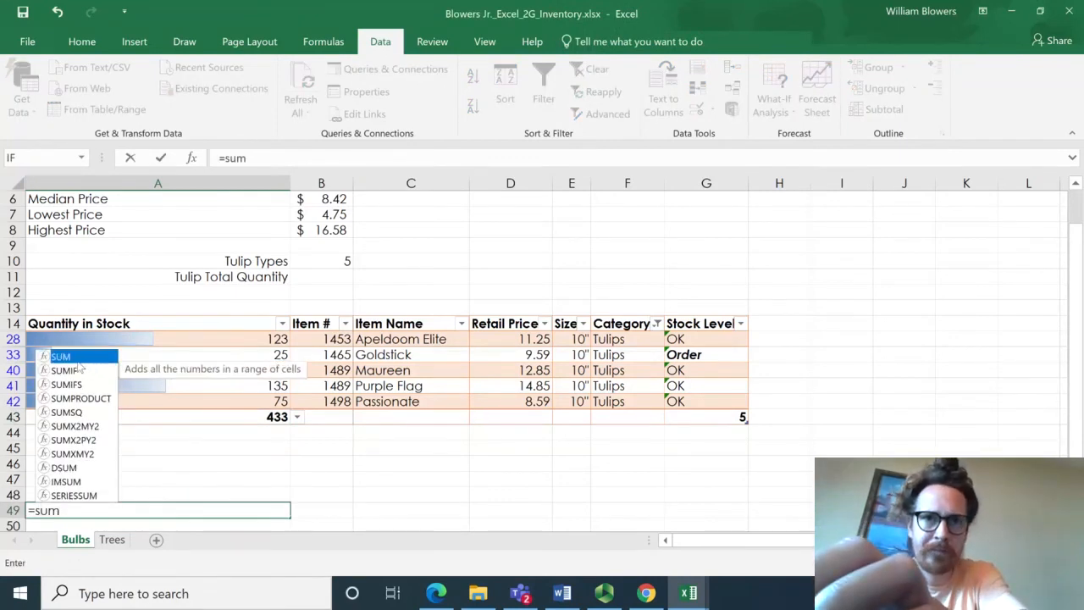
double_click(73, 357)
drag(263, 339, 257, 401)
key(Return)
key(Return)
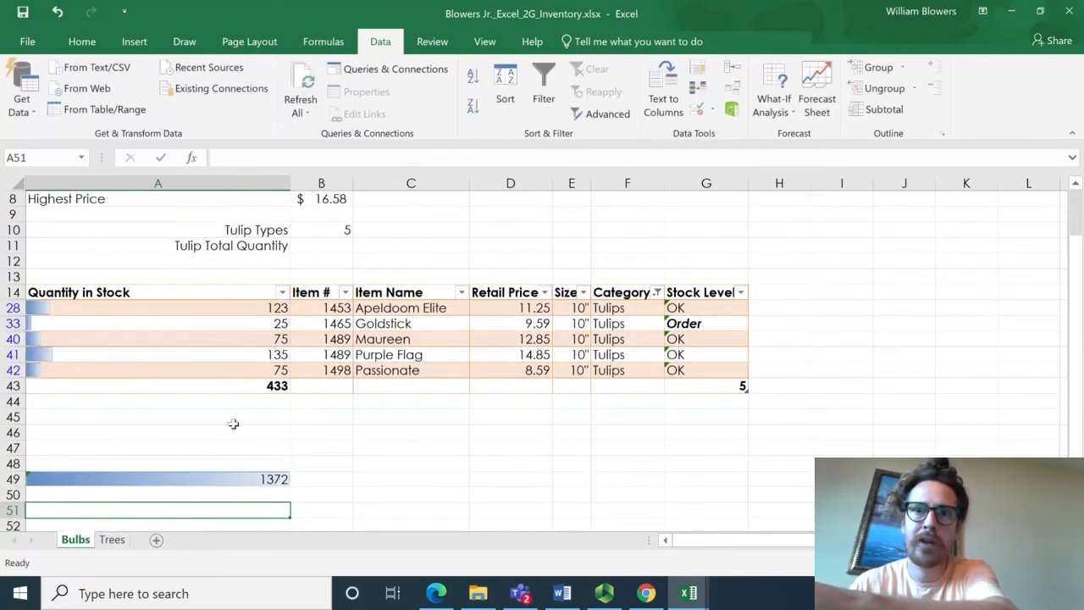
- Replace the formula in A49 with =SUM(A28,A33,A40,A41) to add individual Quantity in Stock cells
key(Up)
key(Up)
key(Up)
key(Up)
key(Up)
click(242, 476)
key(BackSpace)
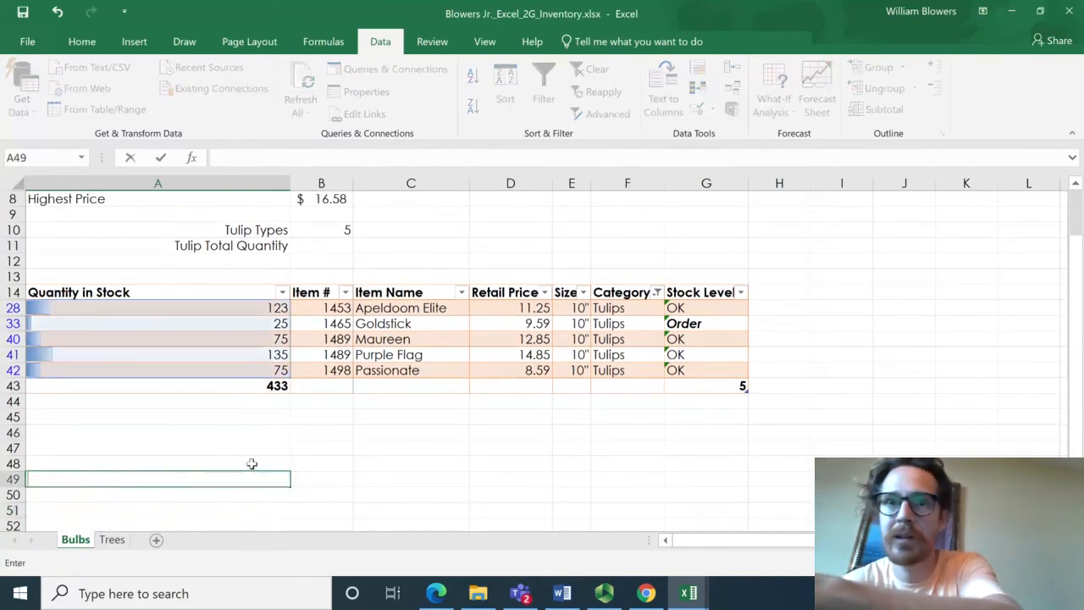
text(=)
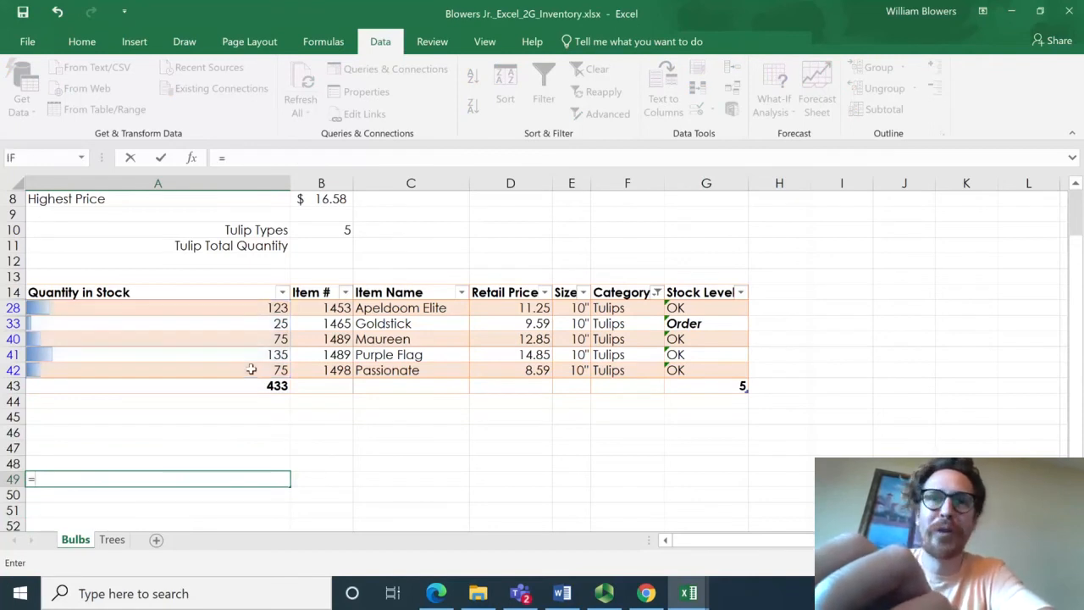
text(sum)
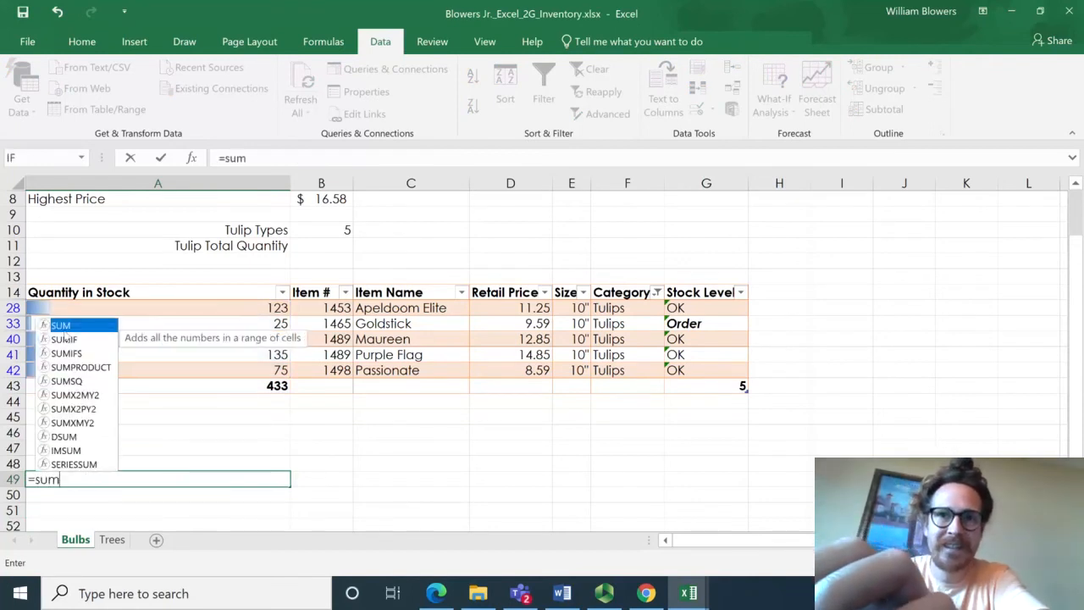
key(Tab)
click(84, 307)
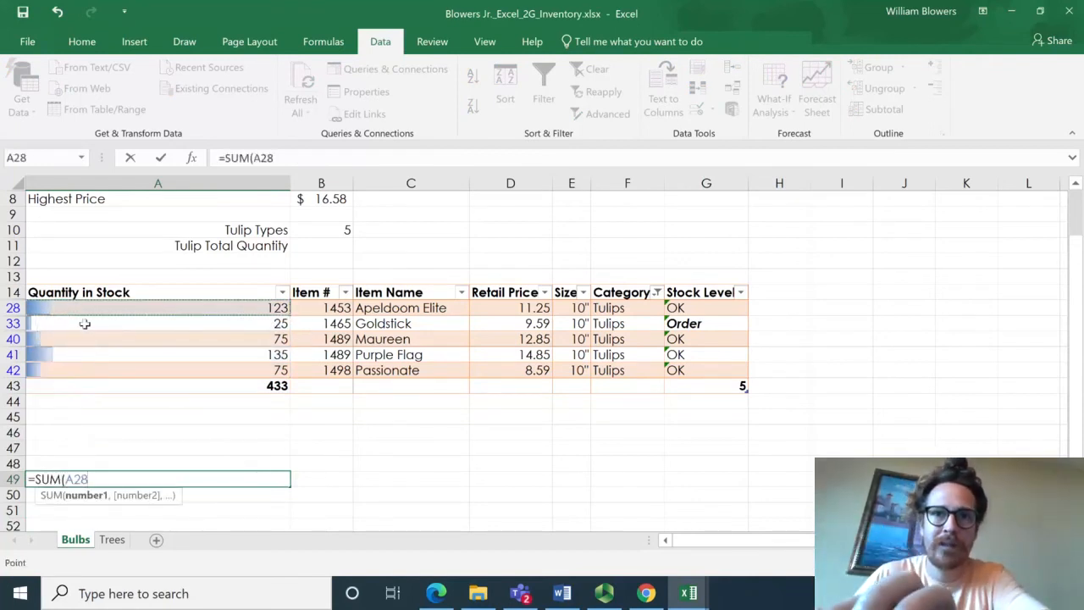
text(,)
click(85, 322)
text(,)
click(86, 339)
text(,)
click(91, 356)
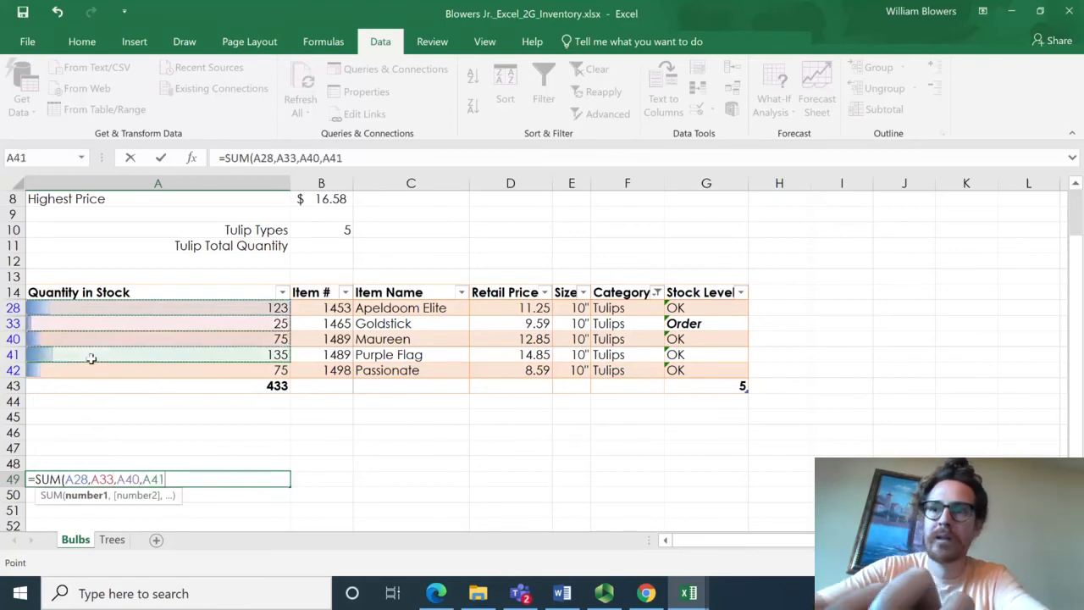
key(Return)
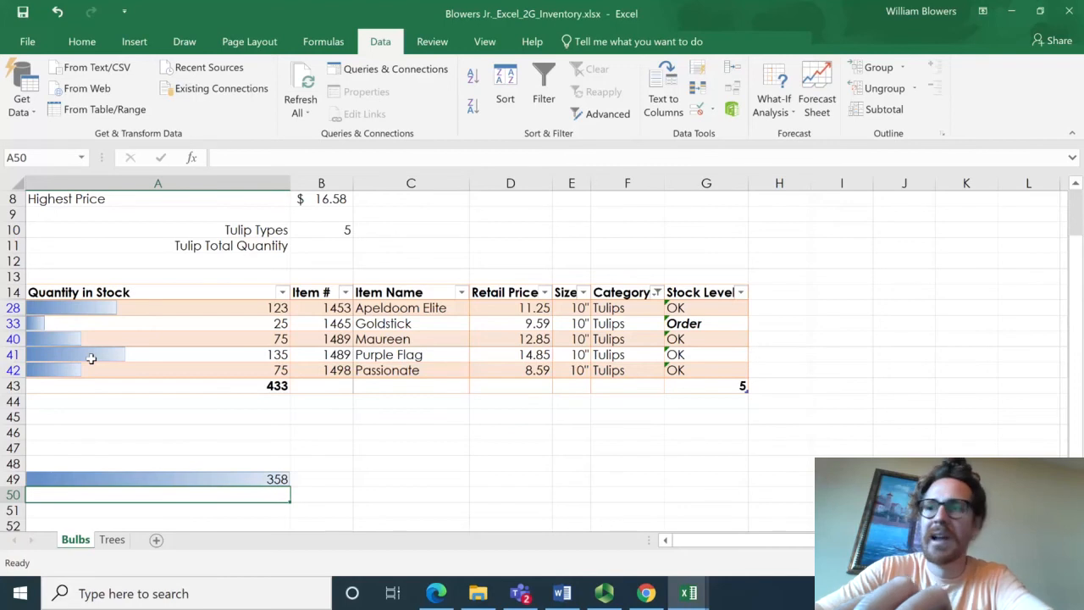
- Re-enter A49 as a SUM of the five visible Tulips quantities: A28, A33, A40, A41 and A42
click(111, 478)
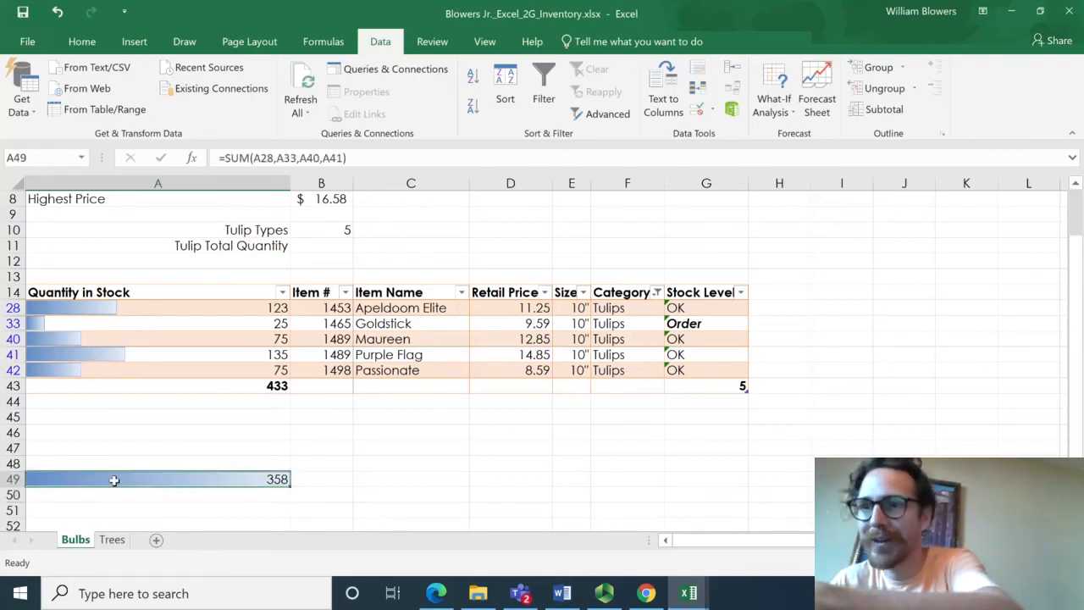
key(BackSpace)
text(=sum)
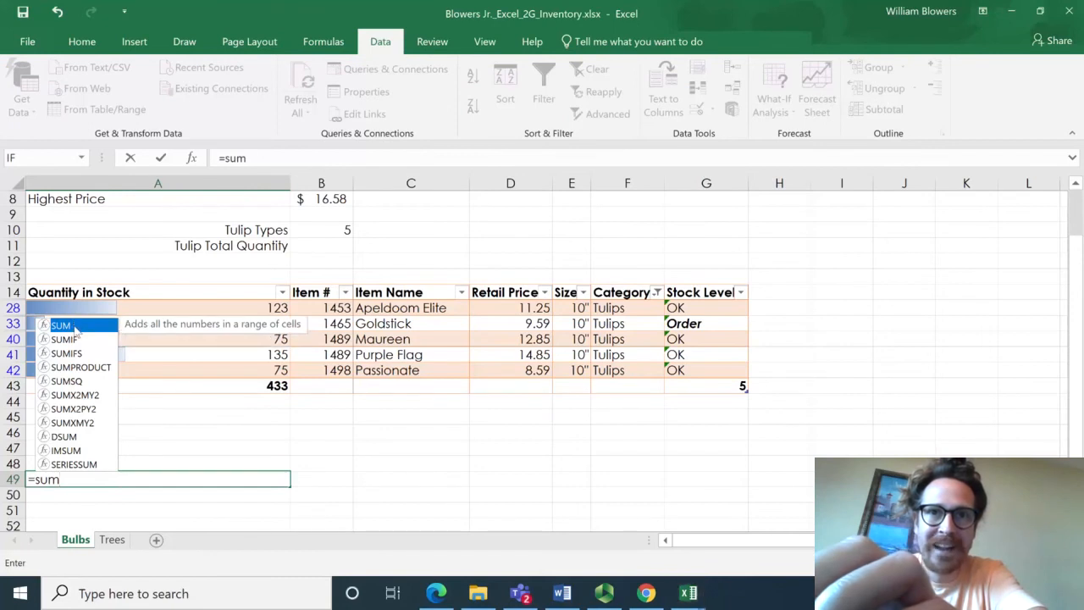
double_click(74, 327)
click(141, 308)
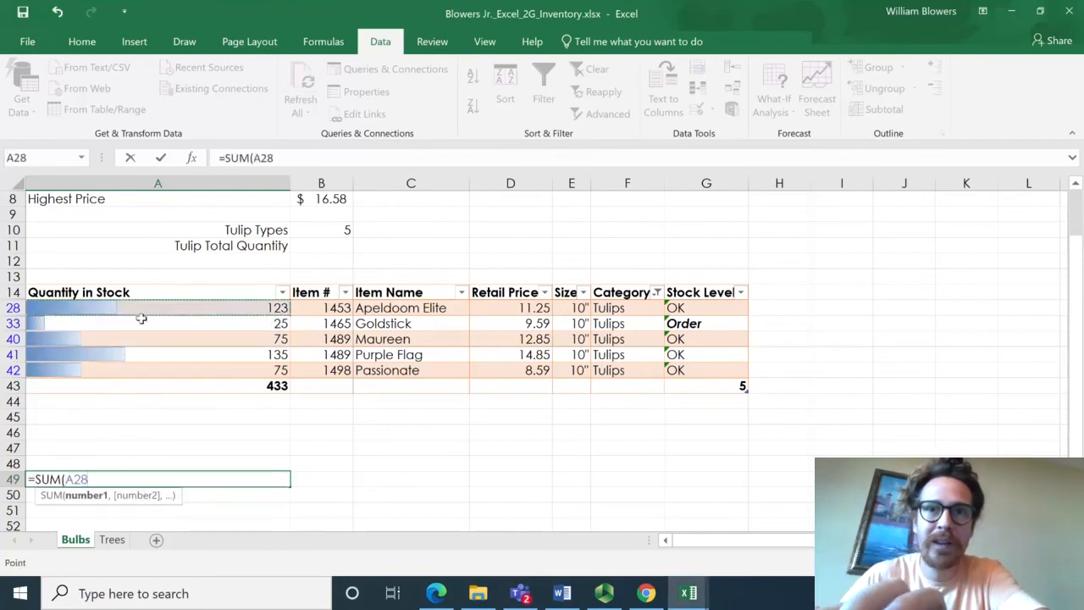
ctrl+click(139, 324)
ctrl+click(141, 339)
ctrl+click(150, 355)
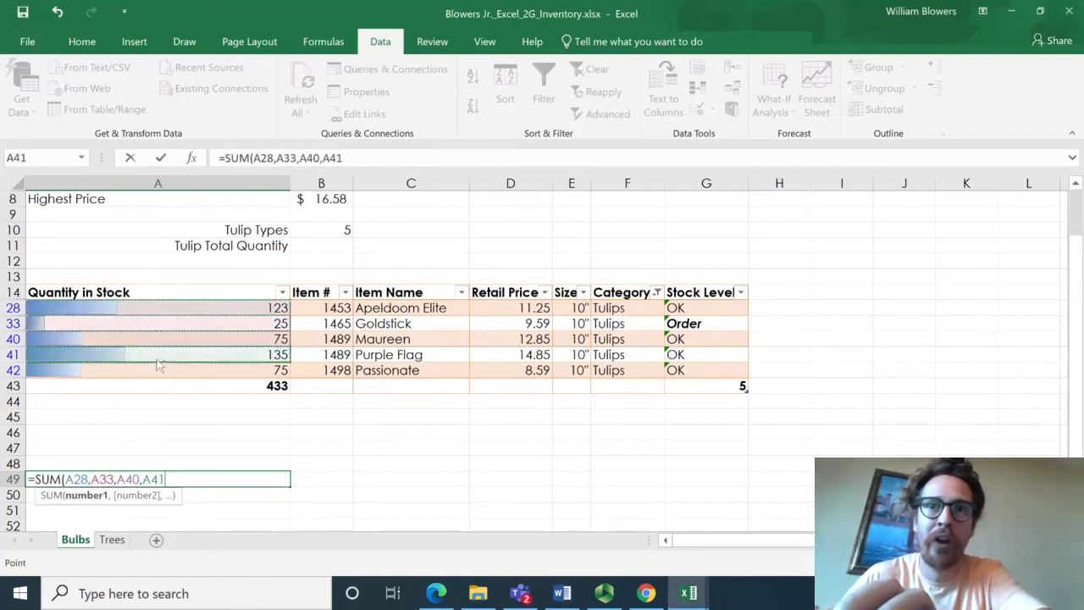
ctrl+click(156, 371)
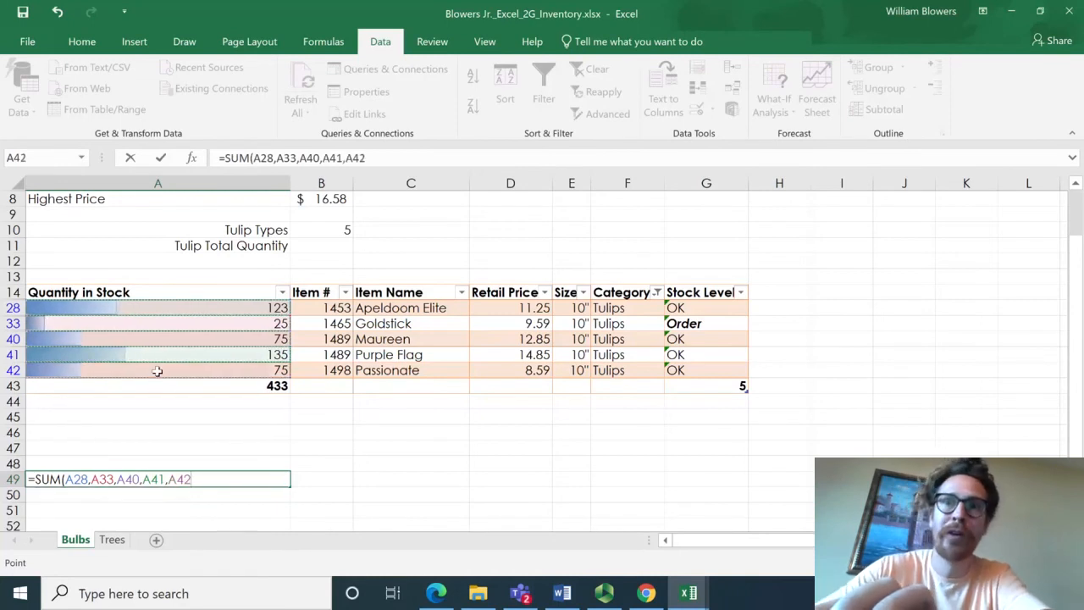
key(Return)
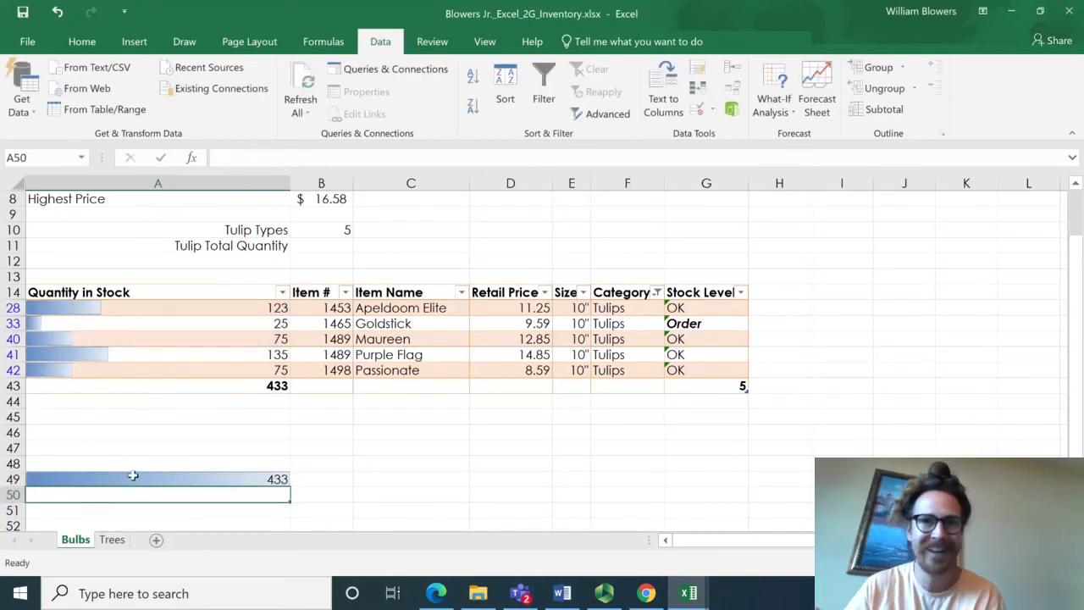
- Clear the SUM formula from cell A49
click(131, 481)
key(BackSpace)
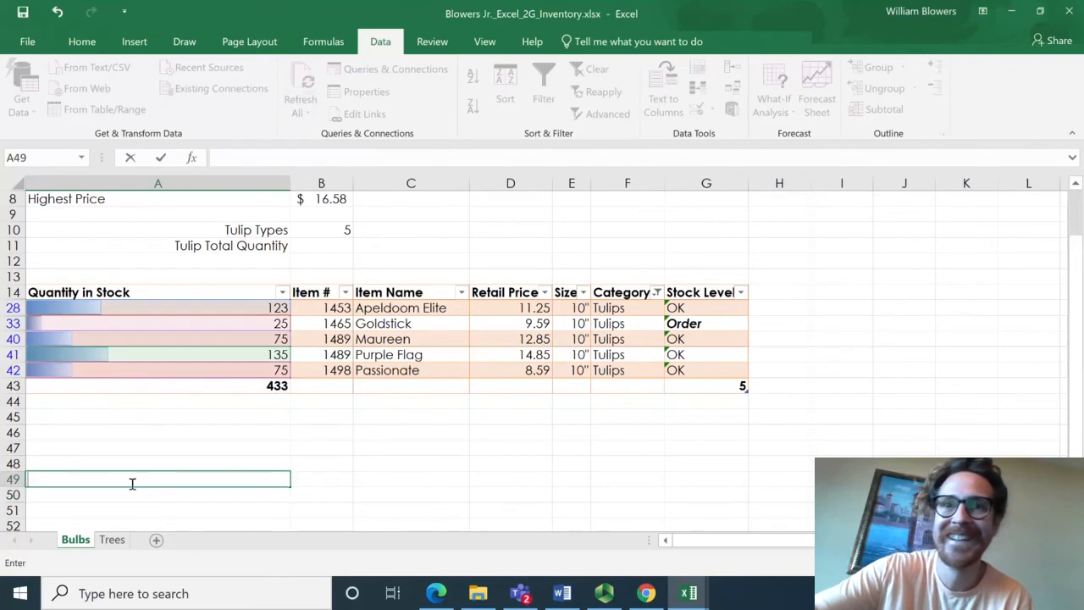
click(127, 432)
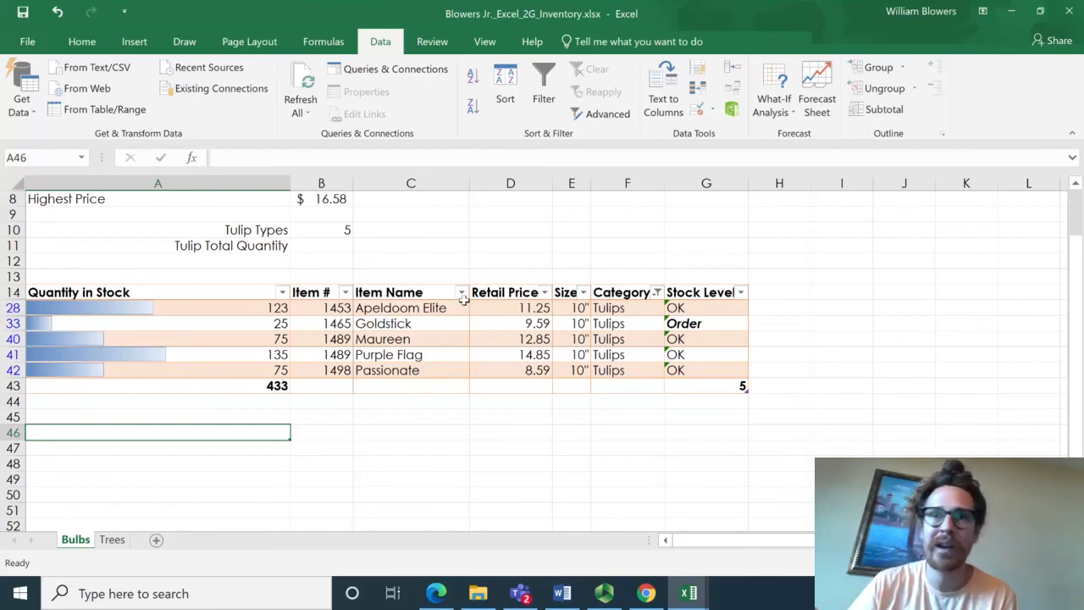
- Clear the Category filter from the Bulbs table and sort the table by Item # from smallest to largest
click(657, 292)
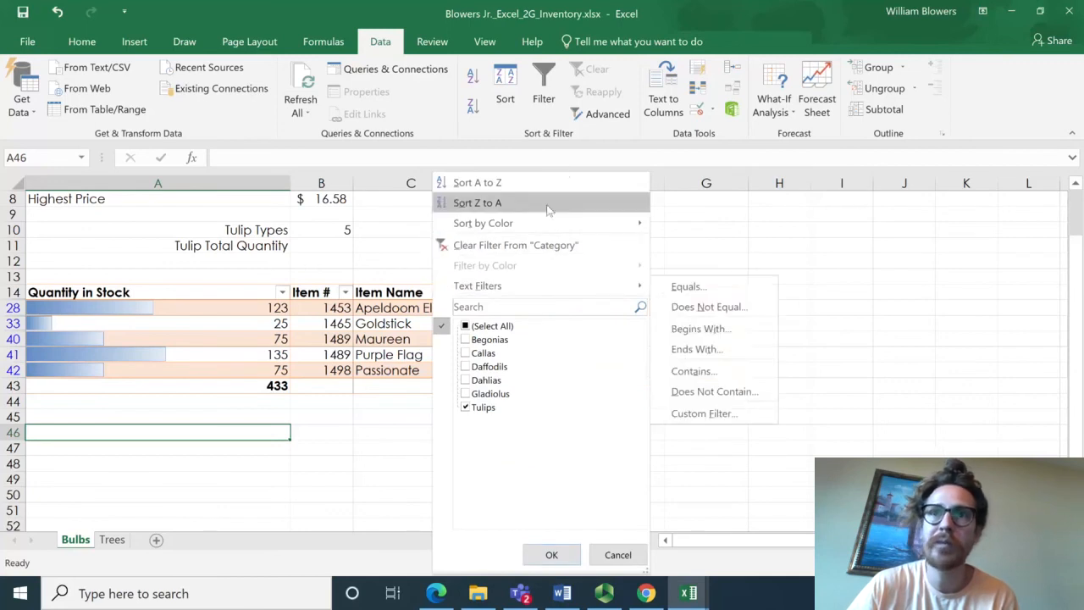
click(525, 244)
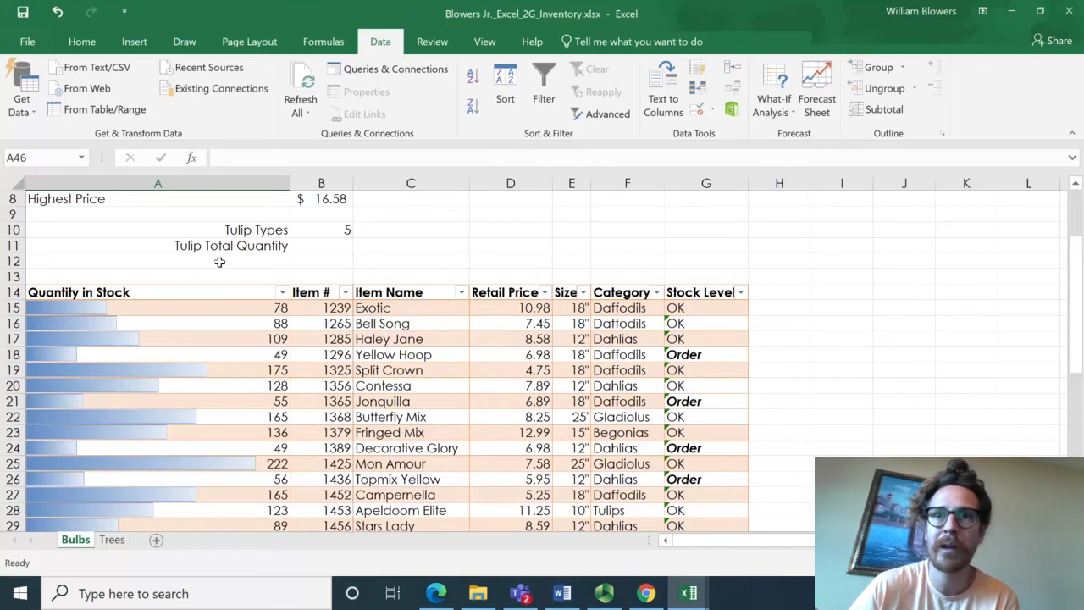
click(629, 180)
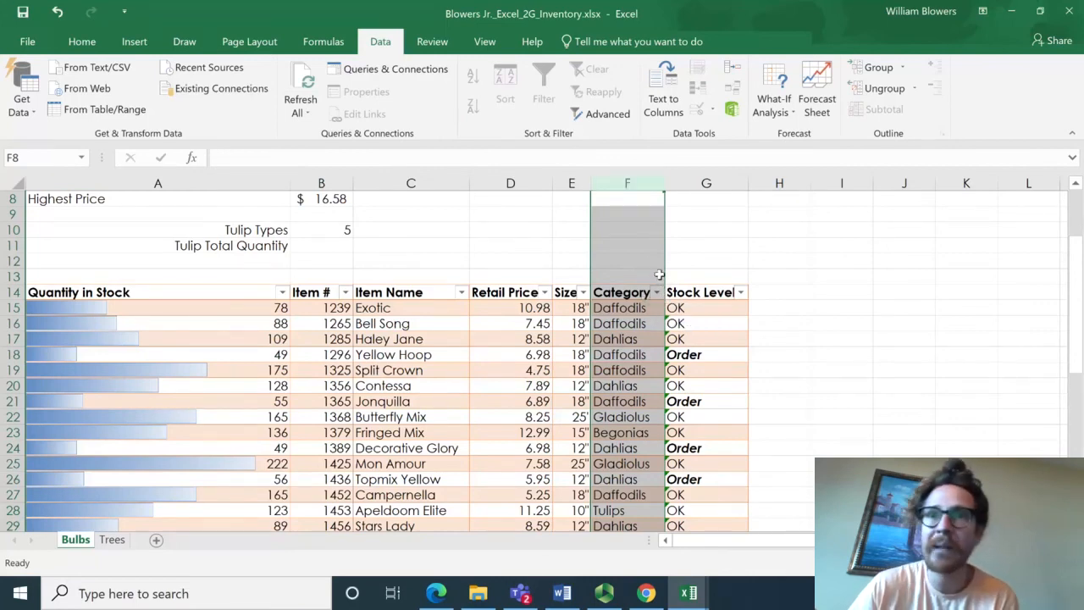
click(344, 292)
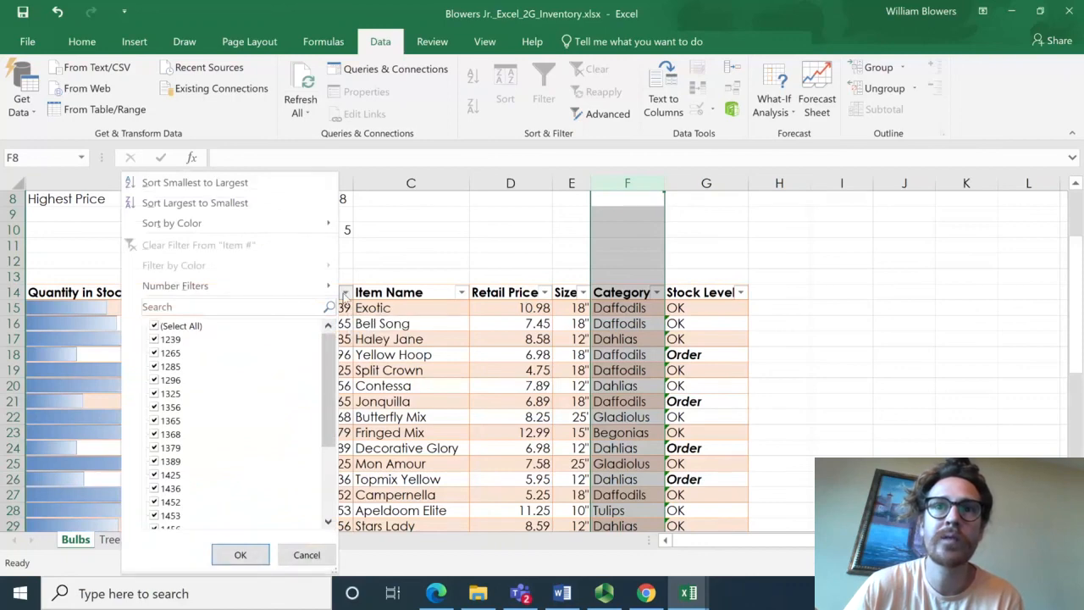
click(243, 184)
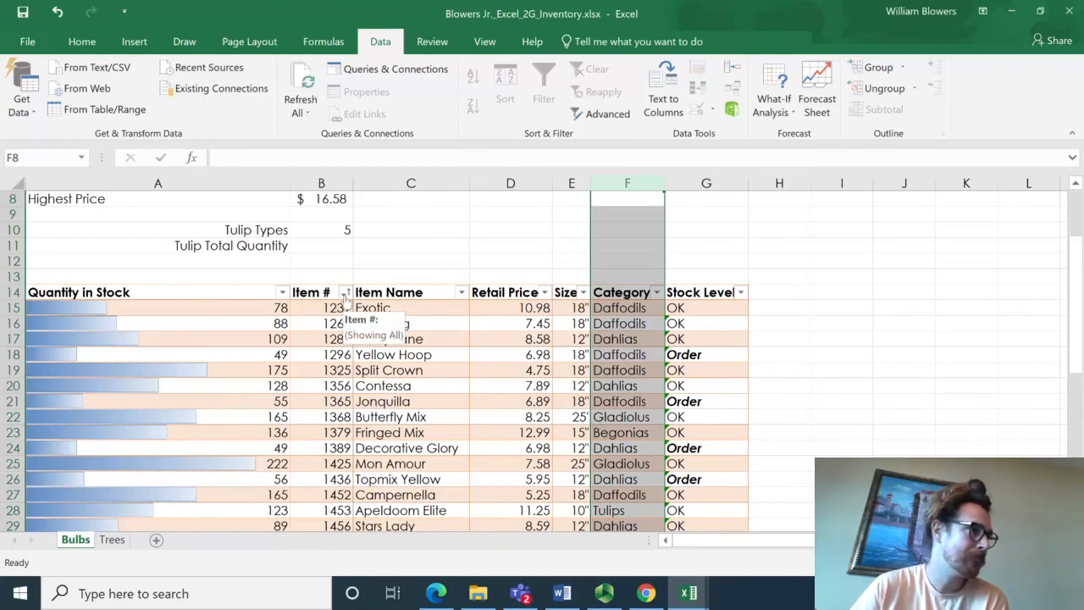
- Try to remove the Bulbs table's total row by deleting the whole sheet row 43
scroll(326, 412, down, 5)
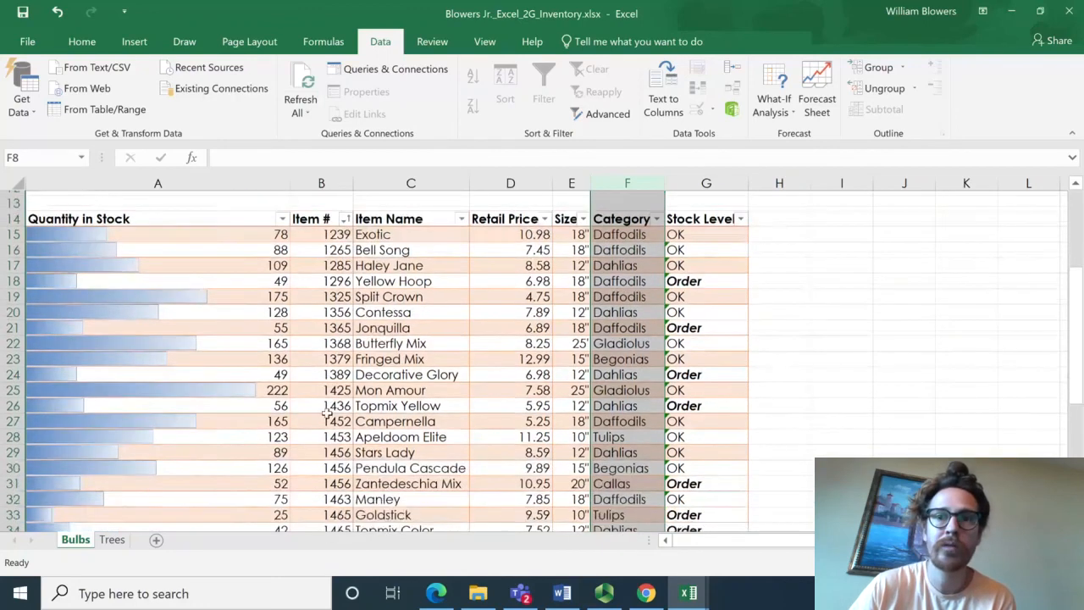
scroll(324, 412, down, 1)
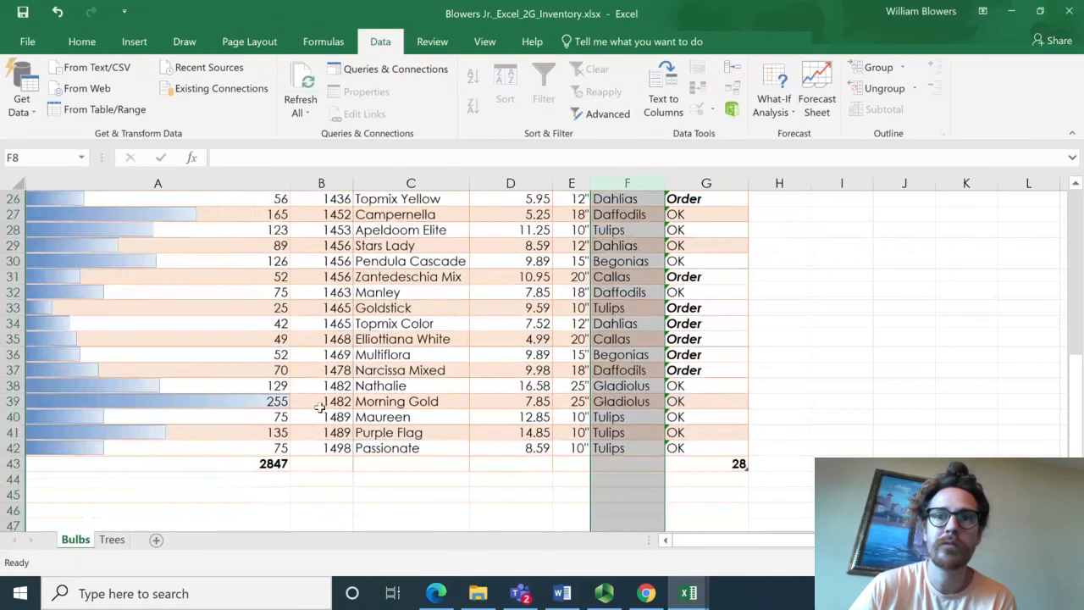
click(7, 463)
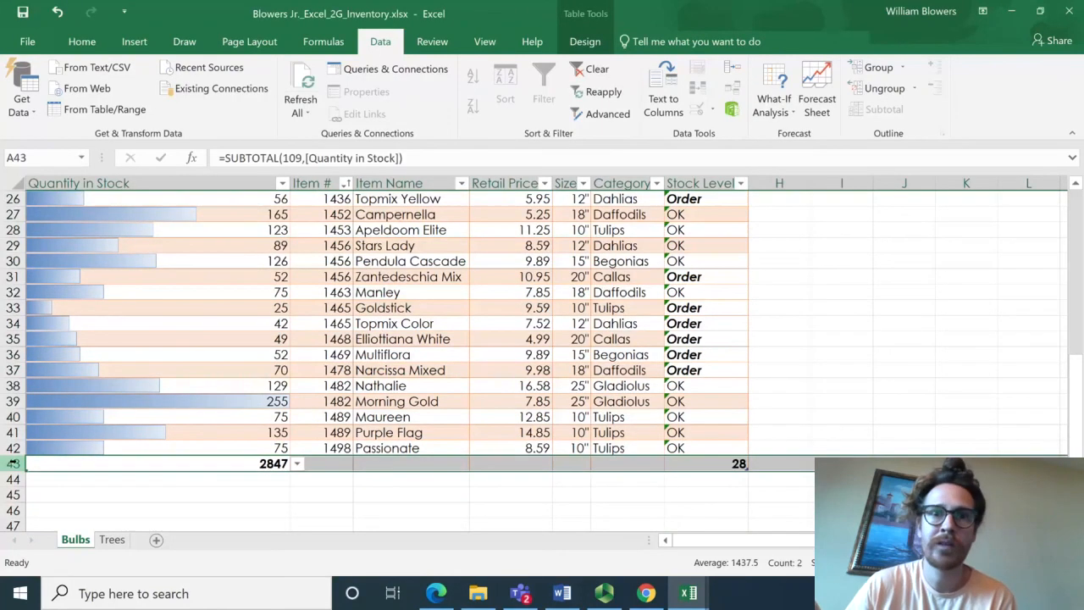
right_click(19, 463)
click(51, 373)
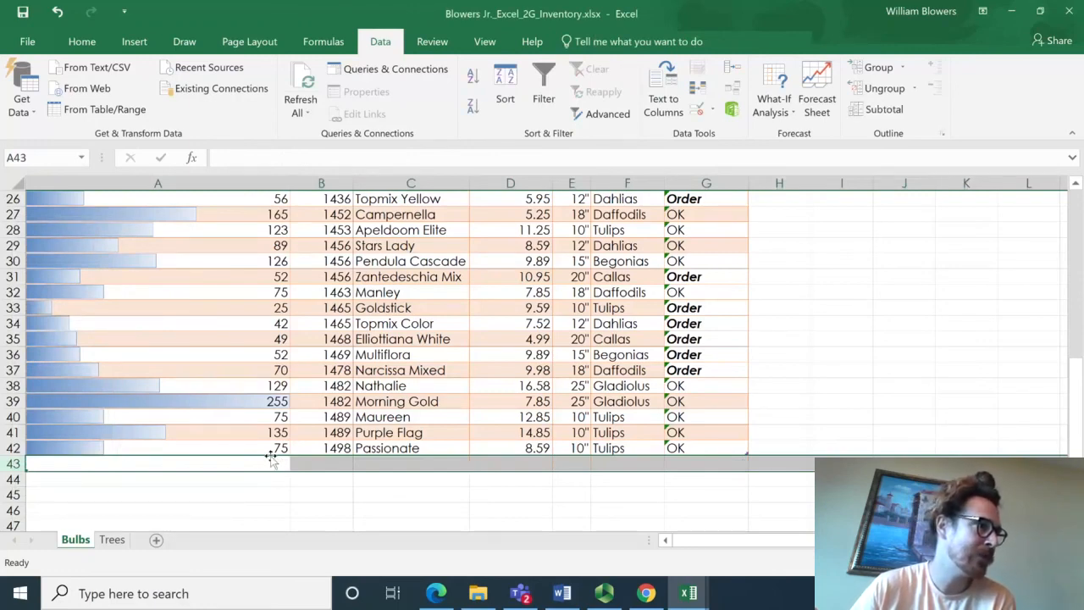
click(603, 592)
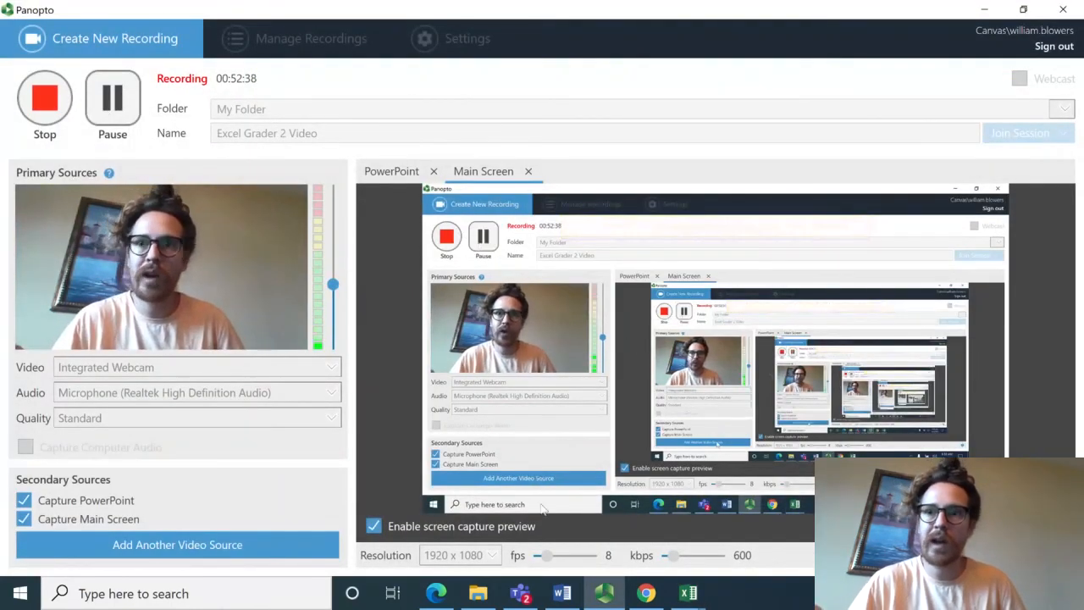
- Return to the inventory workbook and remove the Bulbs table's total row by turning off its Total Row option, confirming the removal
mouse_move(688, 598)
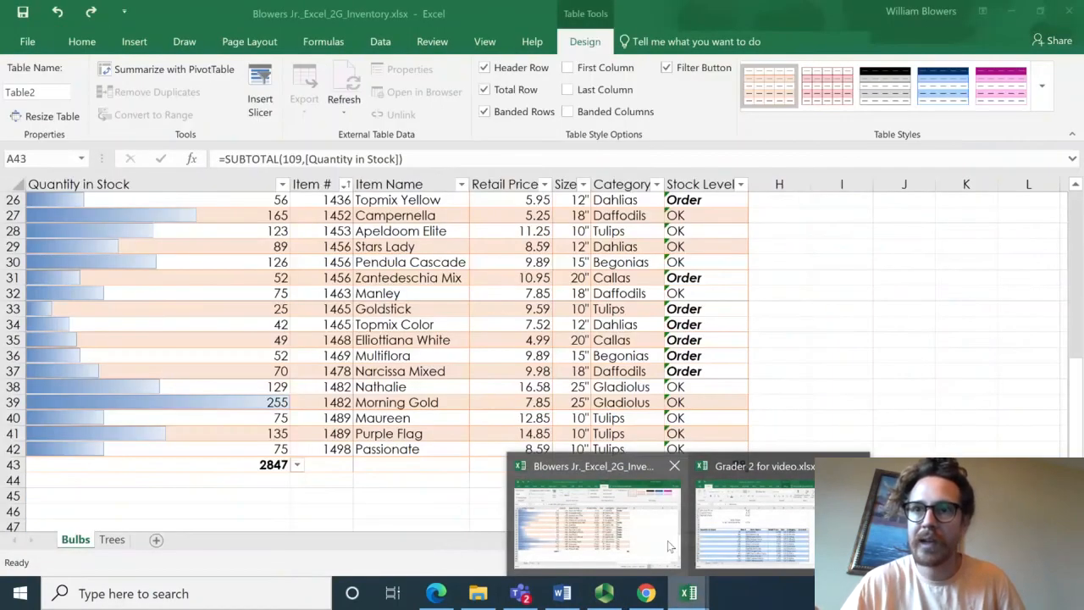
click(668, 541)
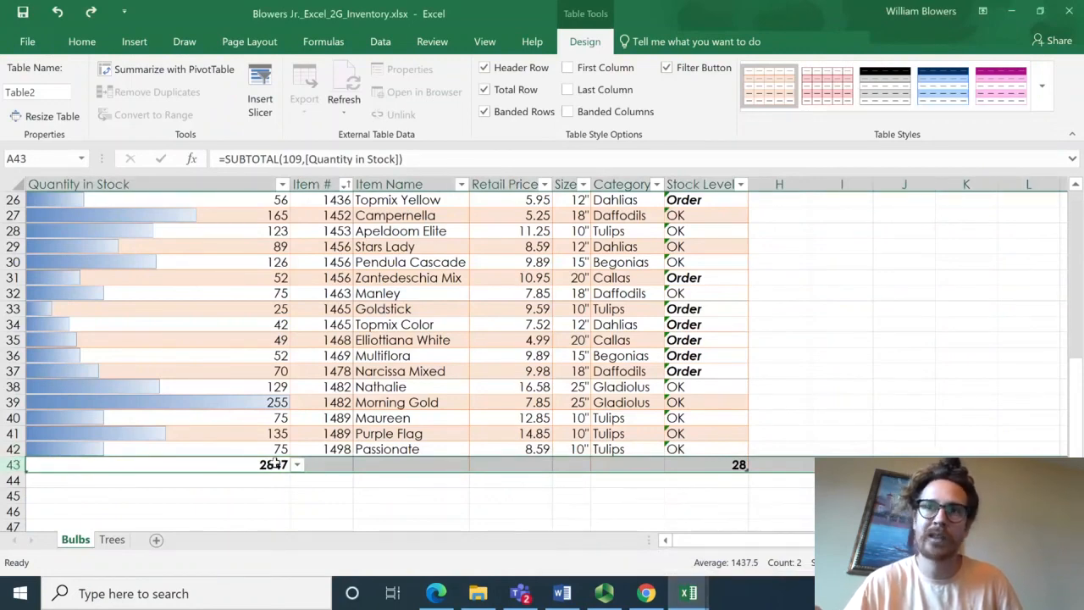
click(510, 91)
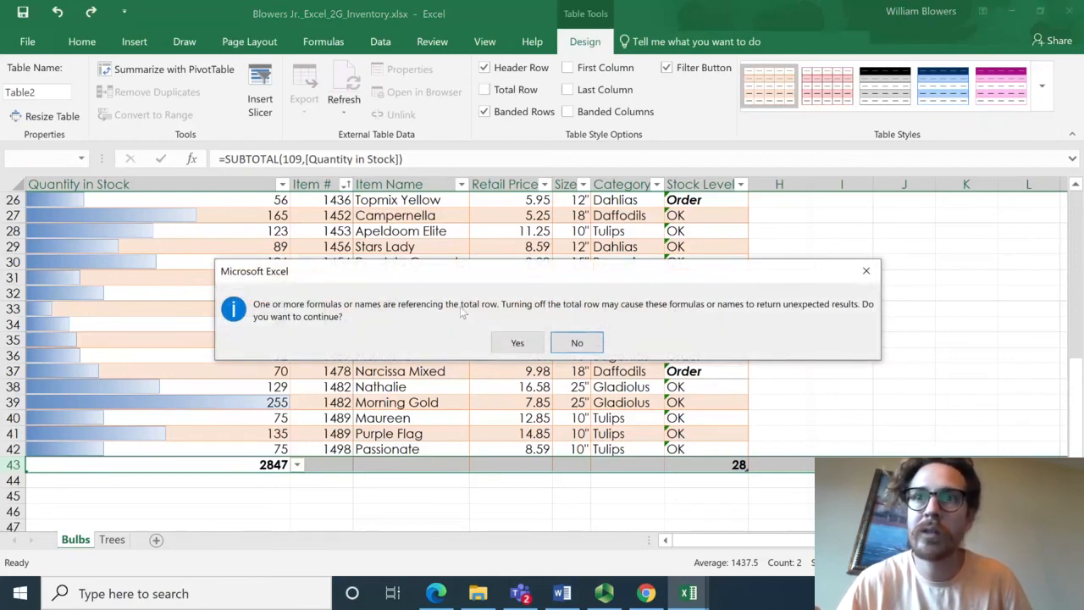
click(515, 343)
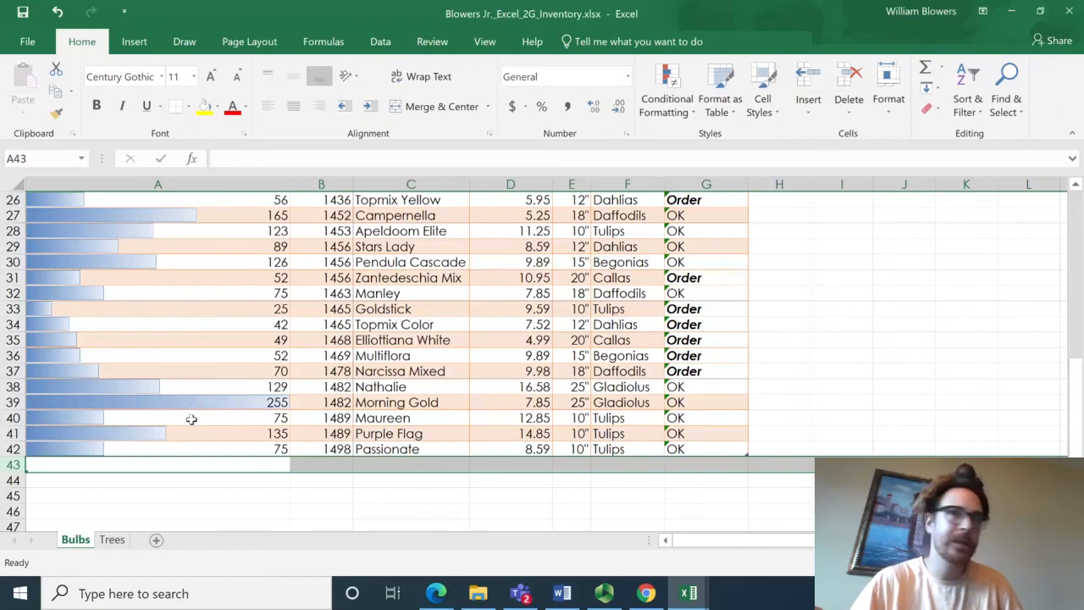
click(604, 593)
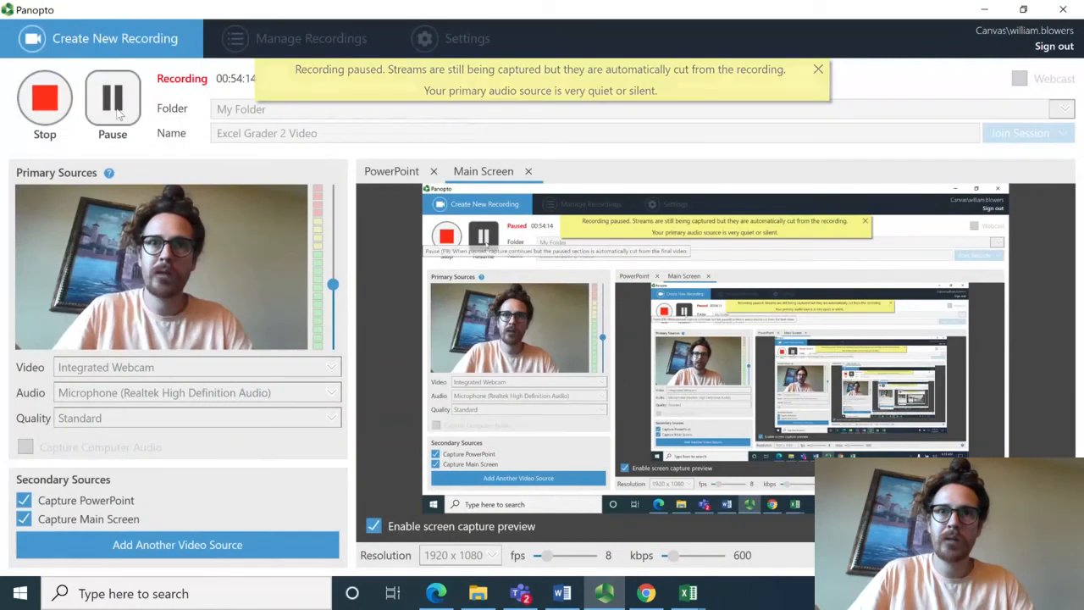
click(115, 104)
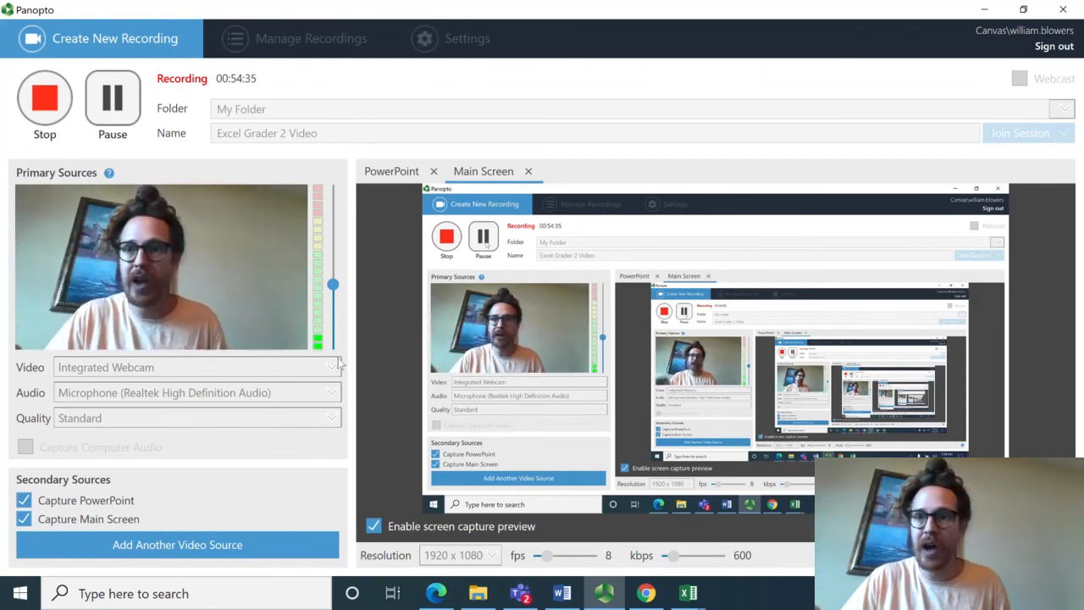
- Switch to the Excel Grader 2 Instructions in Word and highlight "Print Titles so that row 14 repeats at the top of each page." yellow in step 11
click(562, 593)
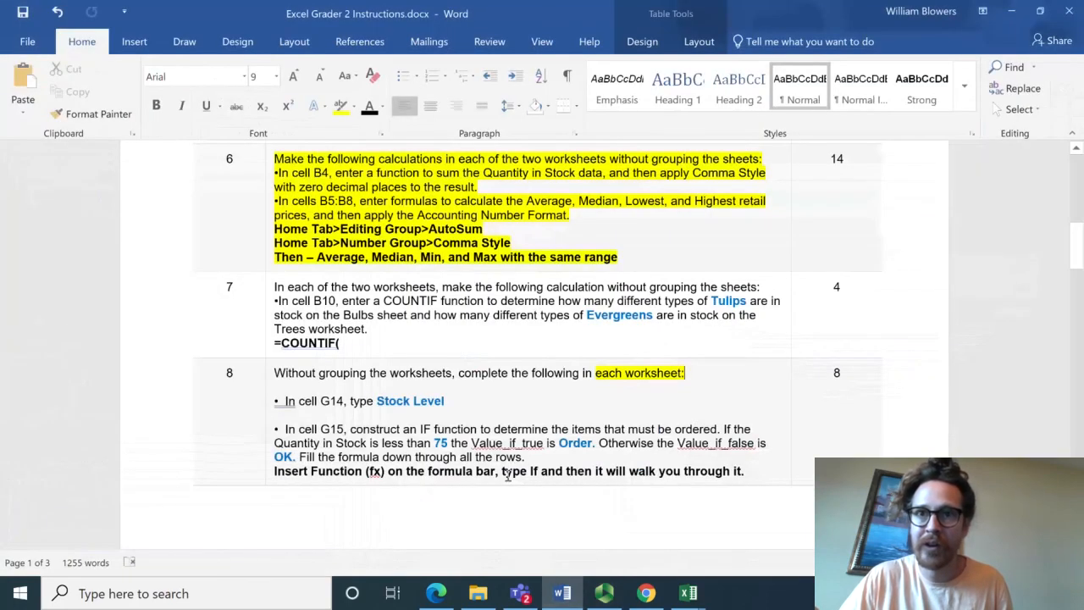
scroll(398, 364, down, 8)
scroll(391, 353, down, 5)
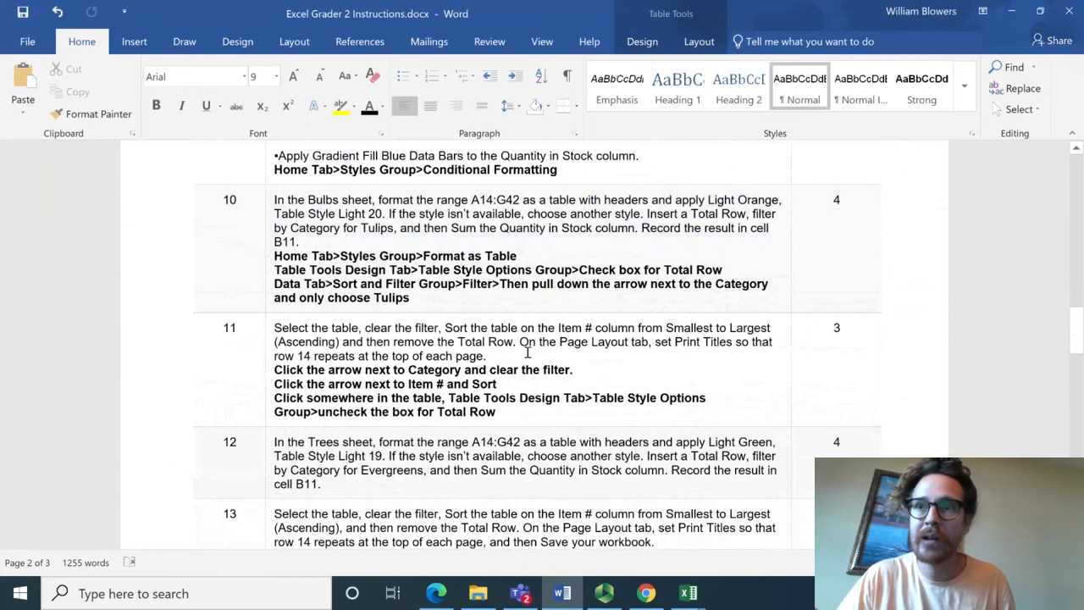
drag(526, 352, 669, 342)
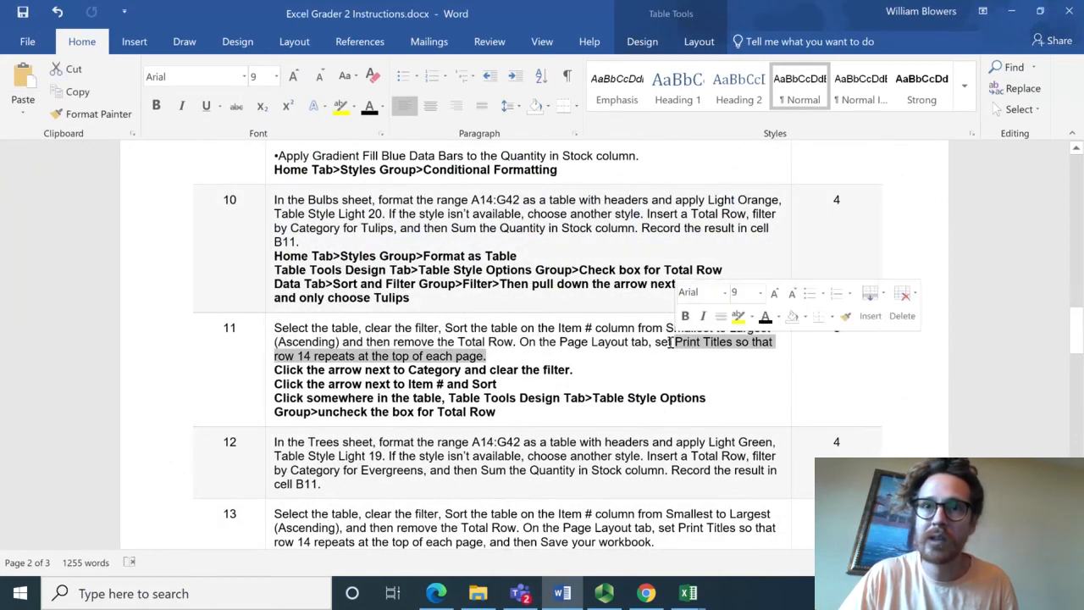
click(340, 105)
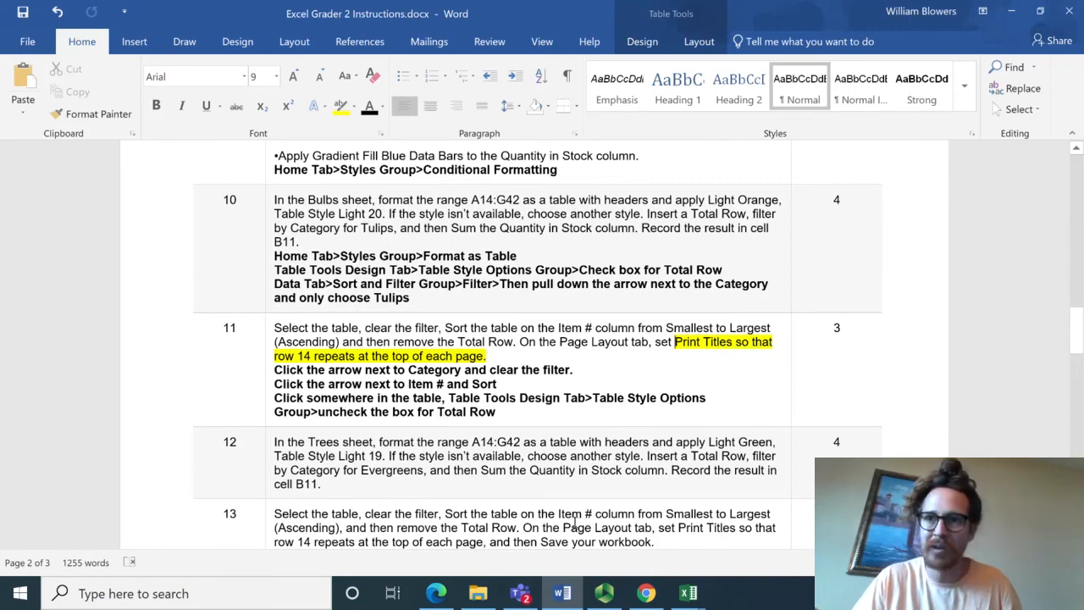
click(604, 593)
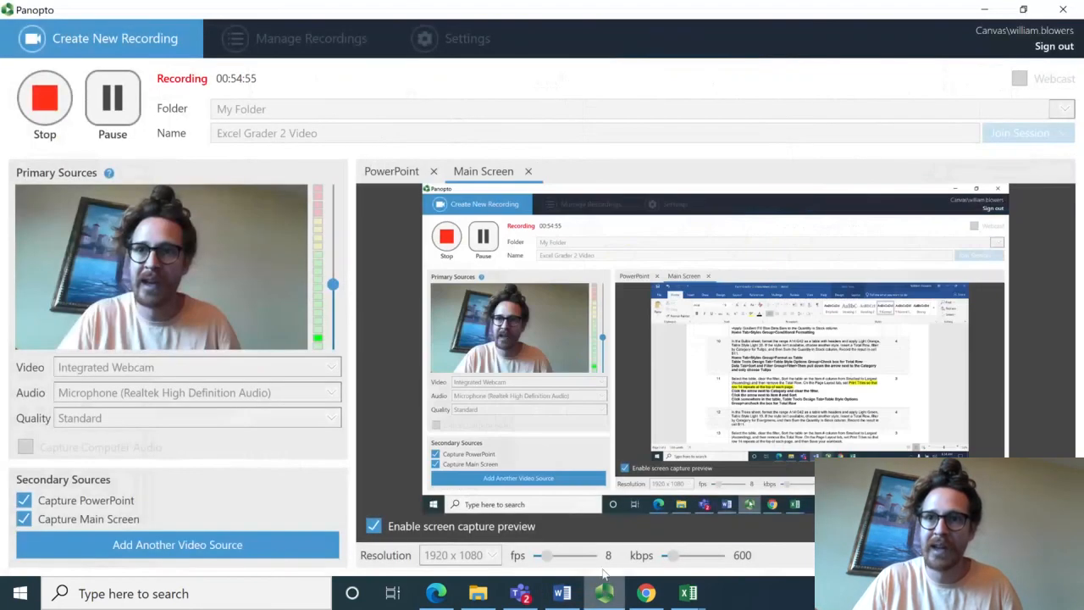